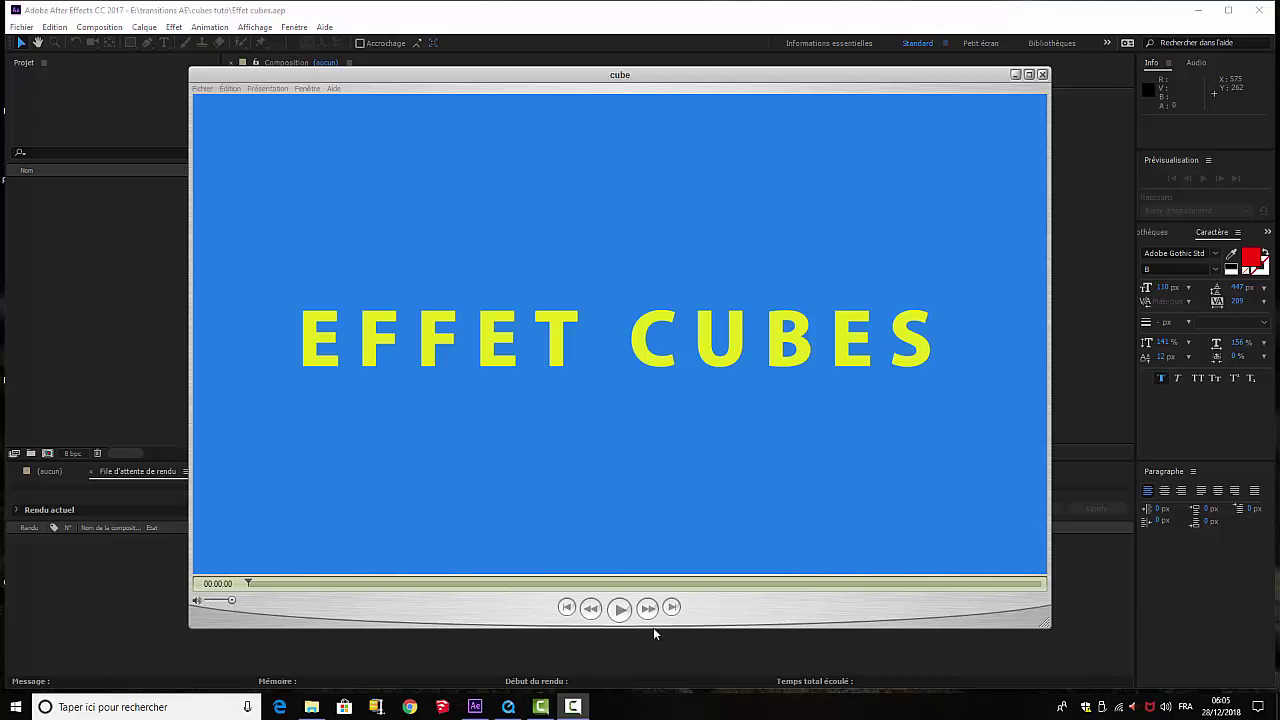
Play the finished cube transition video to review the effect, and close the player.
click(620, 610)
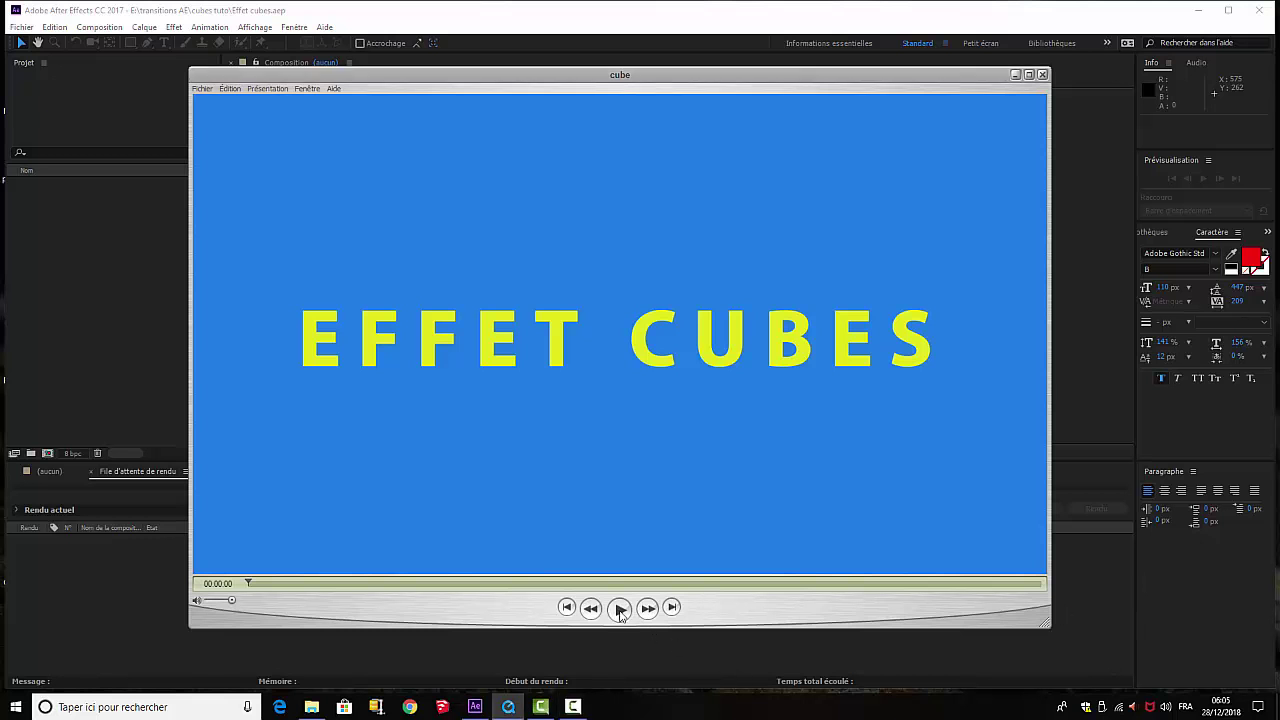
click(620, 610)
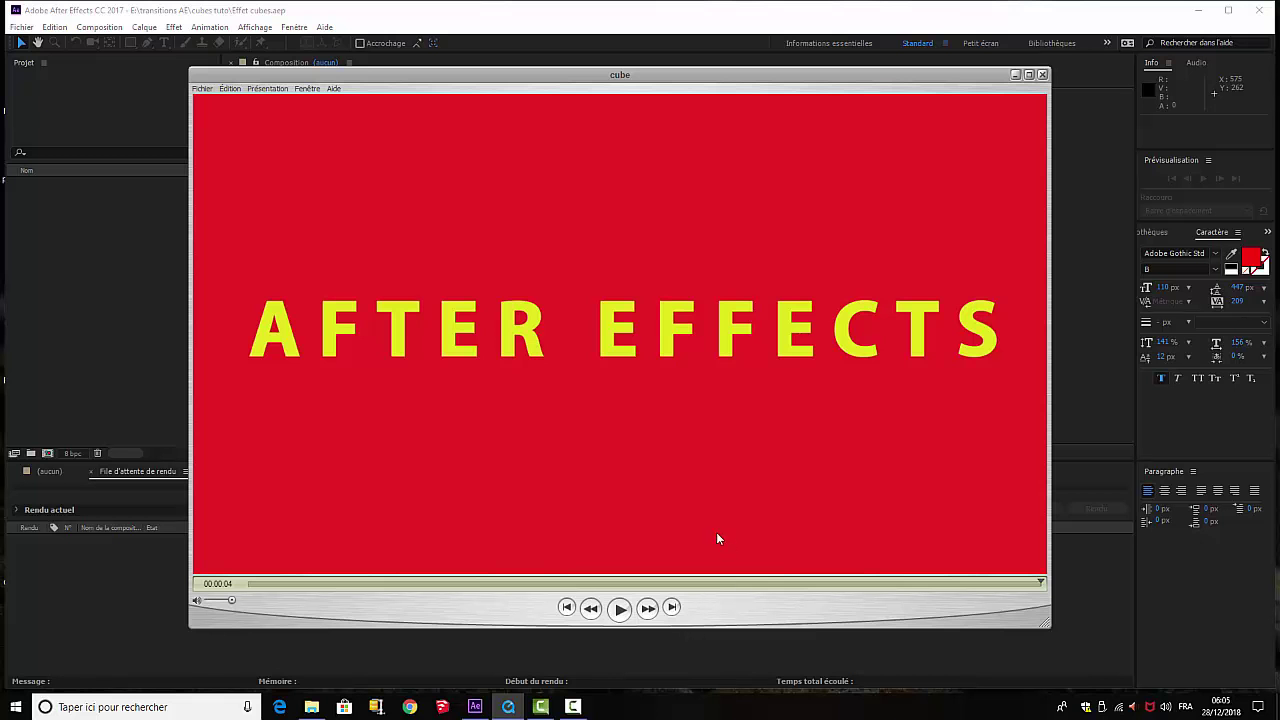
click(619, 609)
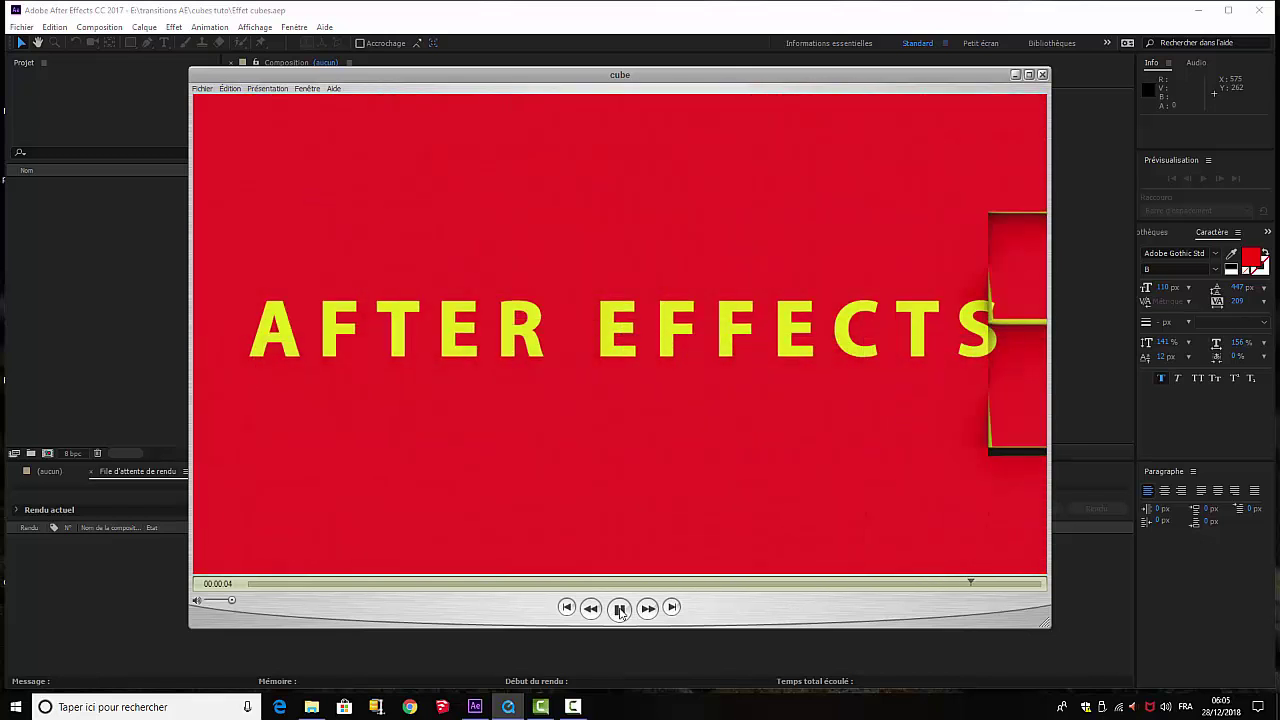
click(1043, 76)
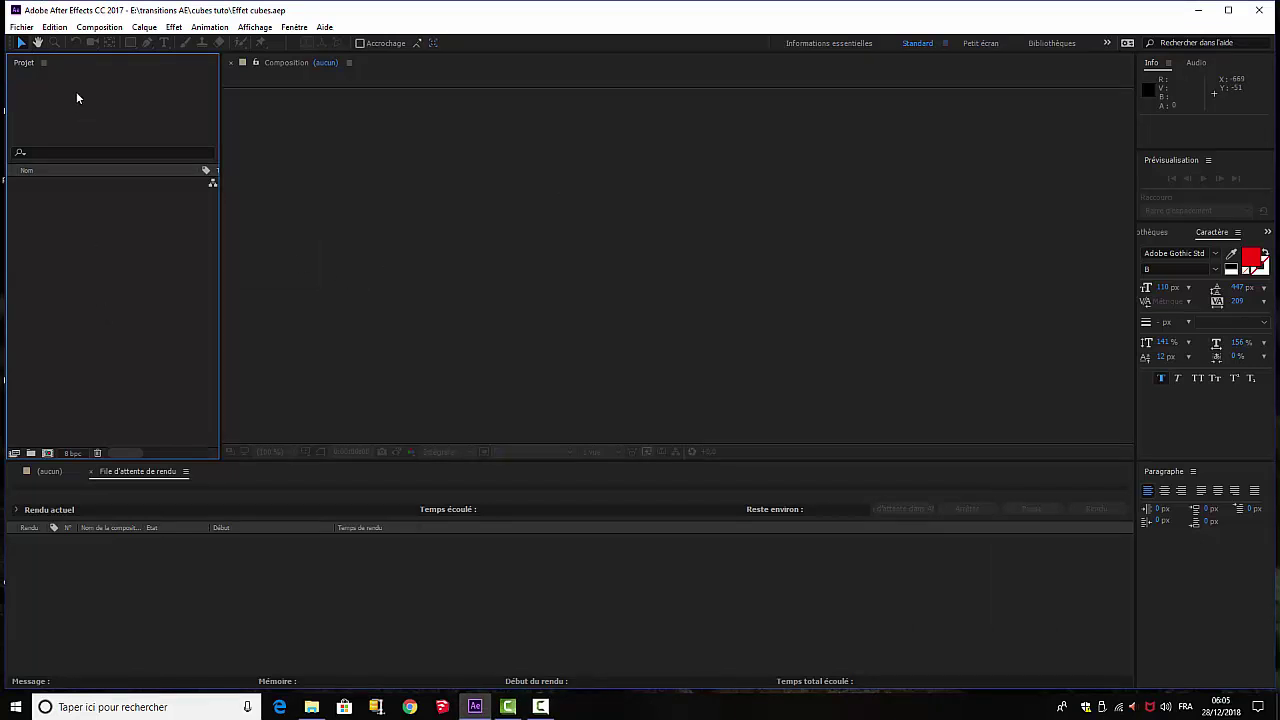
Import the alpha inversé folder from cubes tuto as a PNG sequence in alphabetical order, starting from multicolor_matte_matcolor0000.png.
double_click(96, 336)
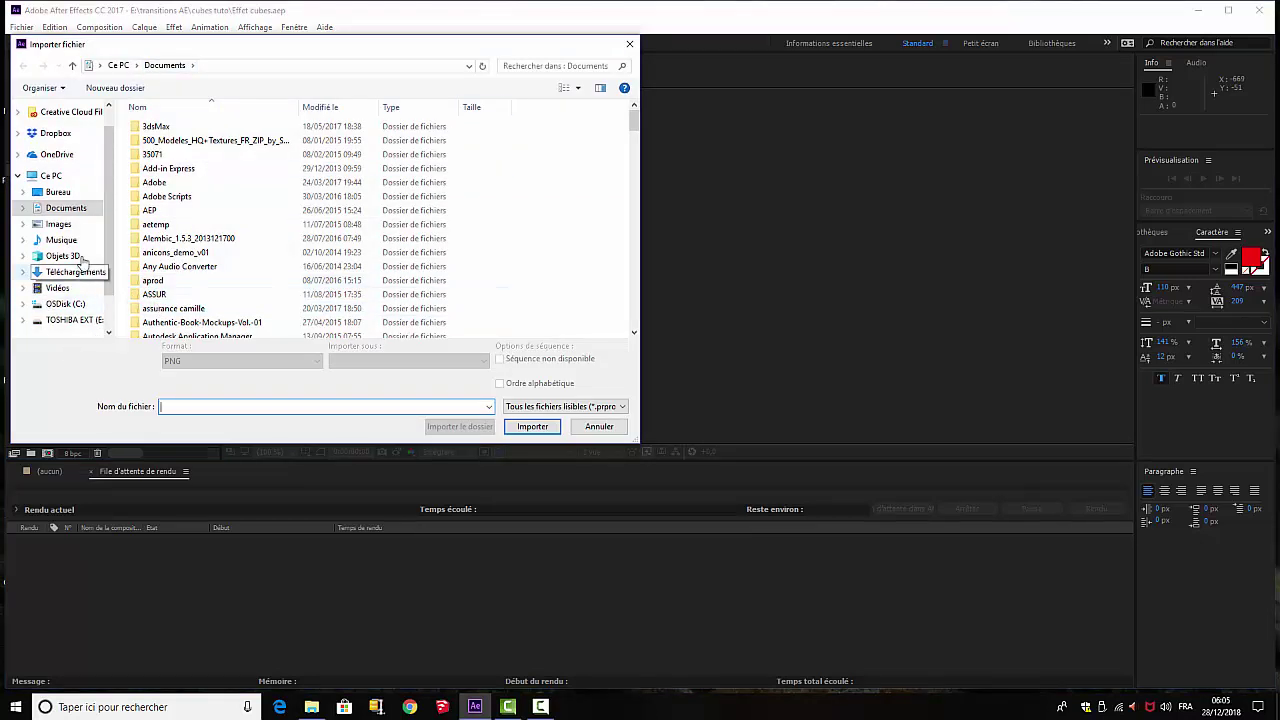
click(58, 328)
scroll(243, 250, down, 4)
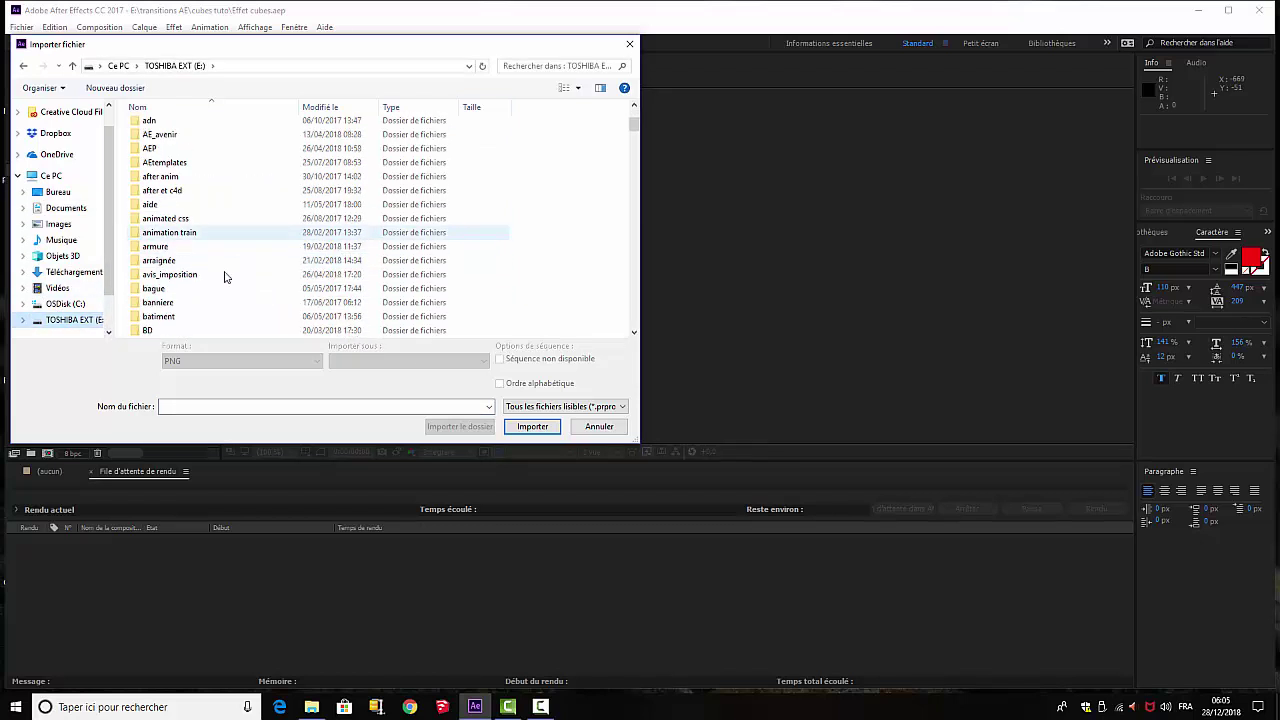
drag(634, 153, 634, 196)
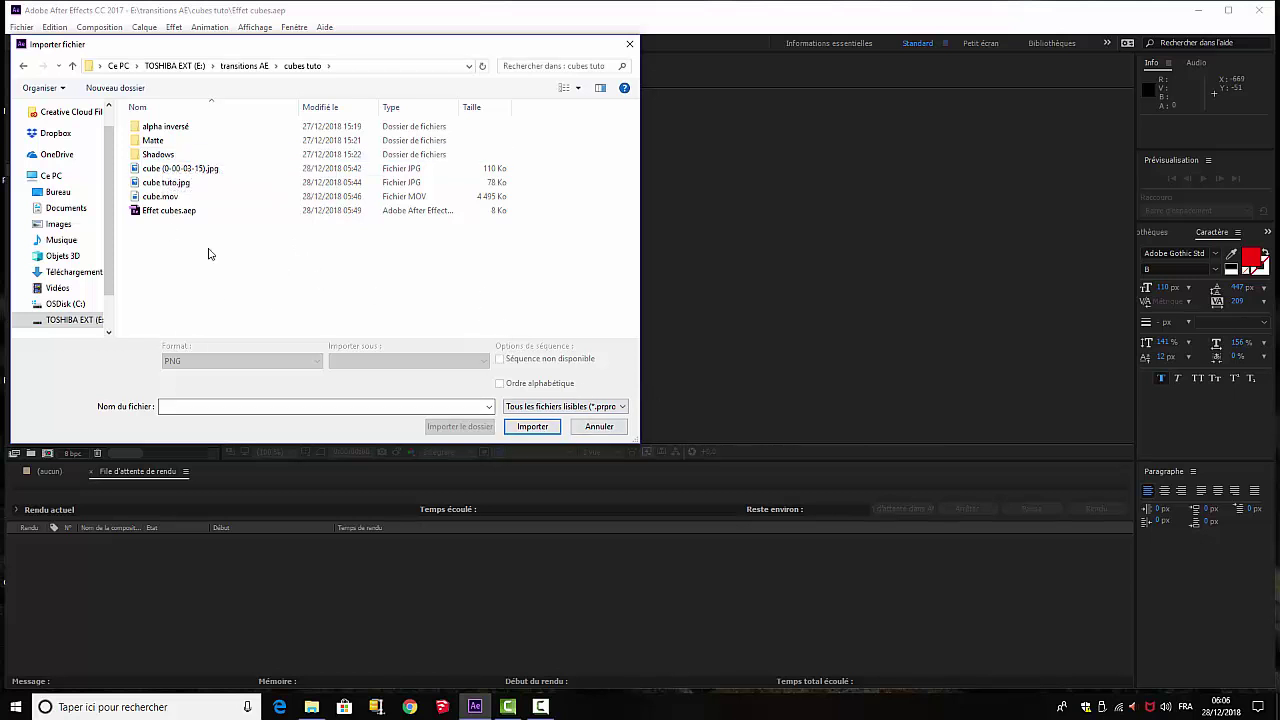
double_click(168, 132)
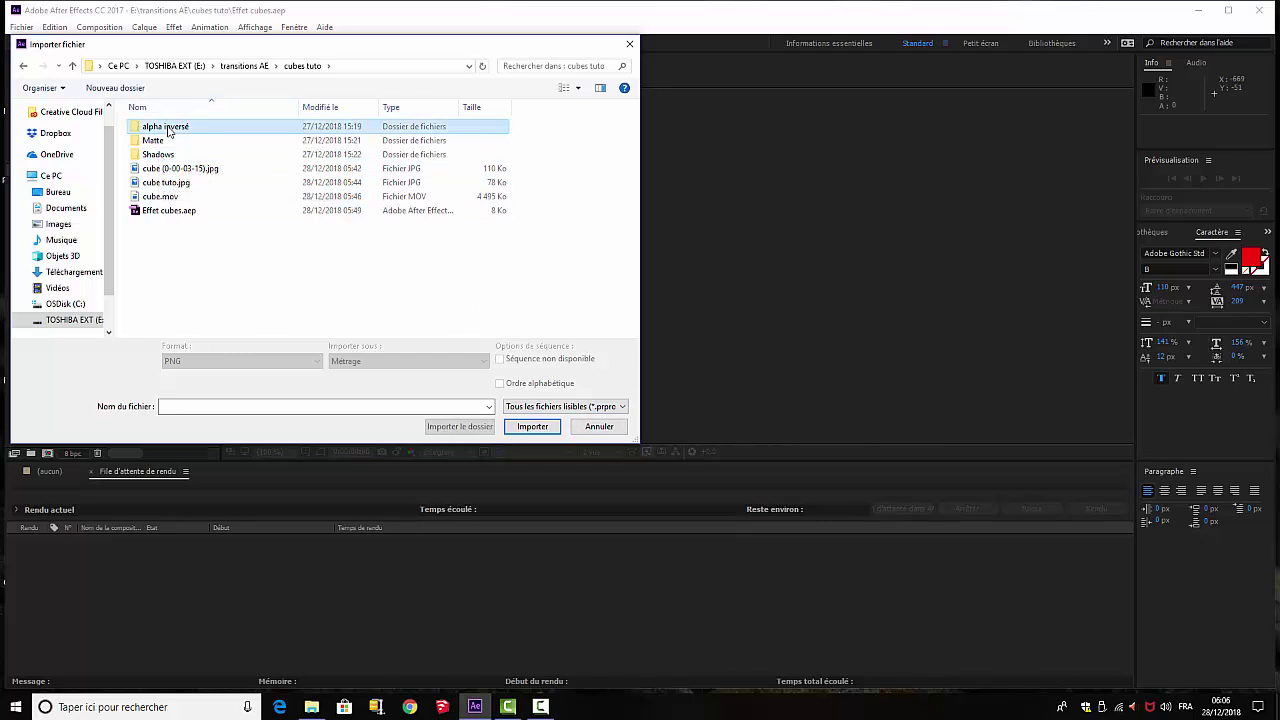
click(165, 127)
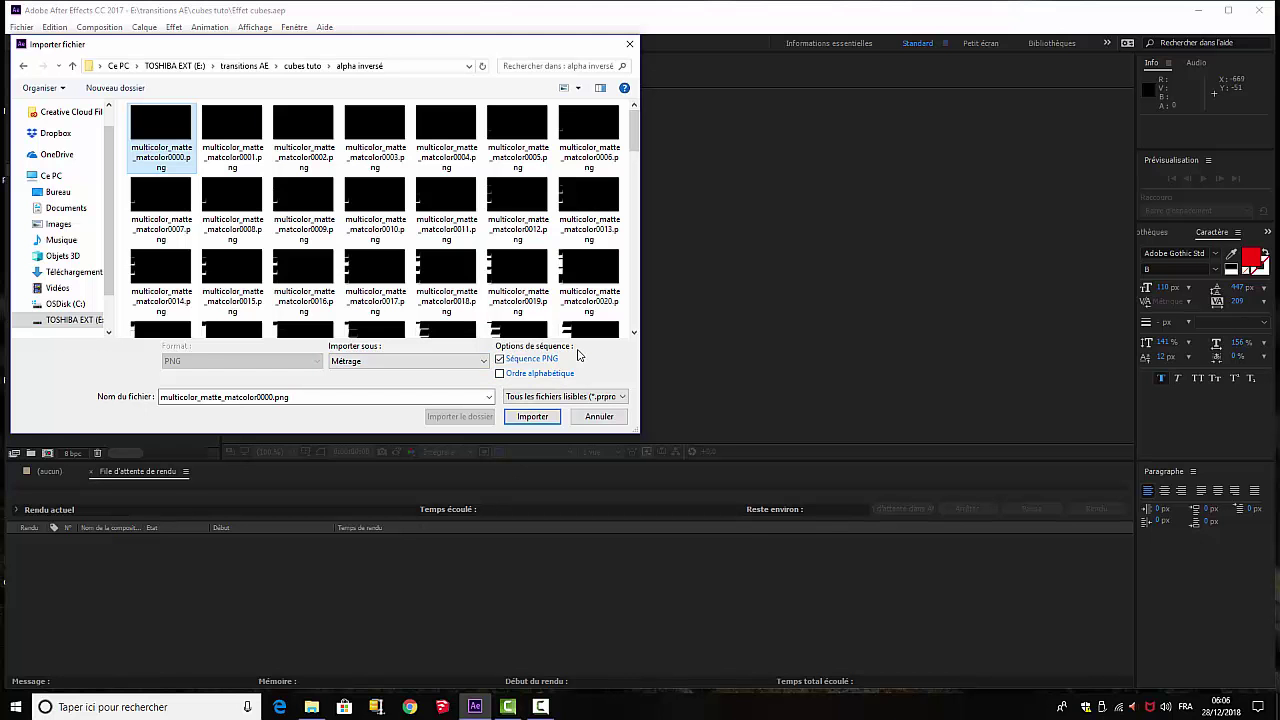
click(501, 375)
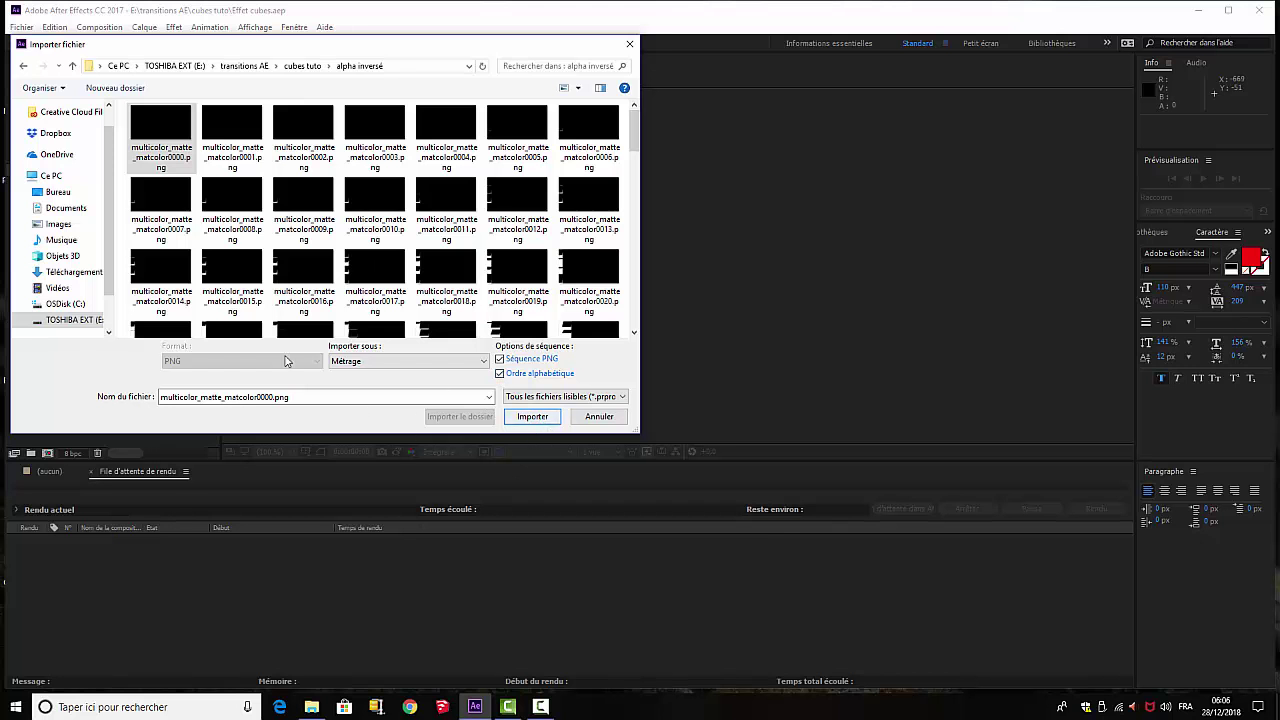
click(534, 414)
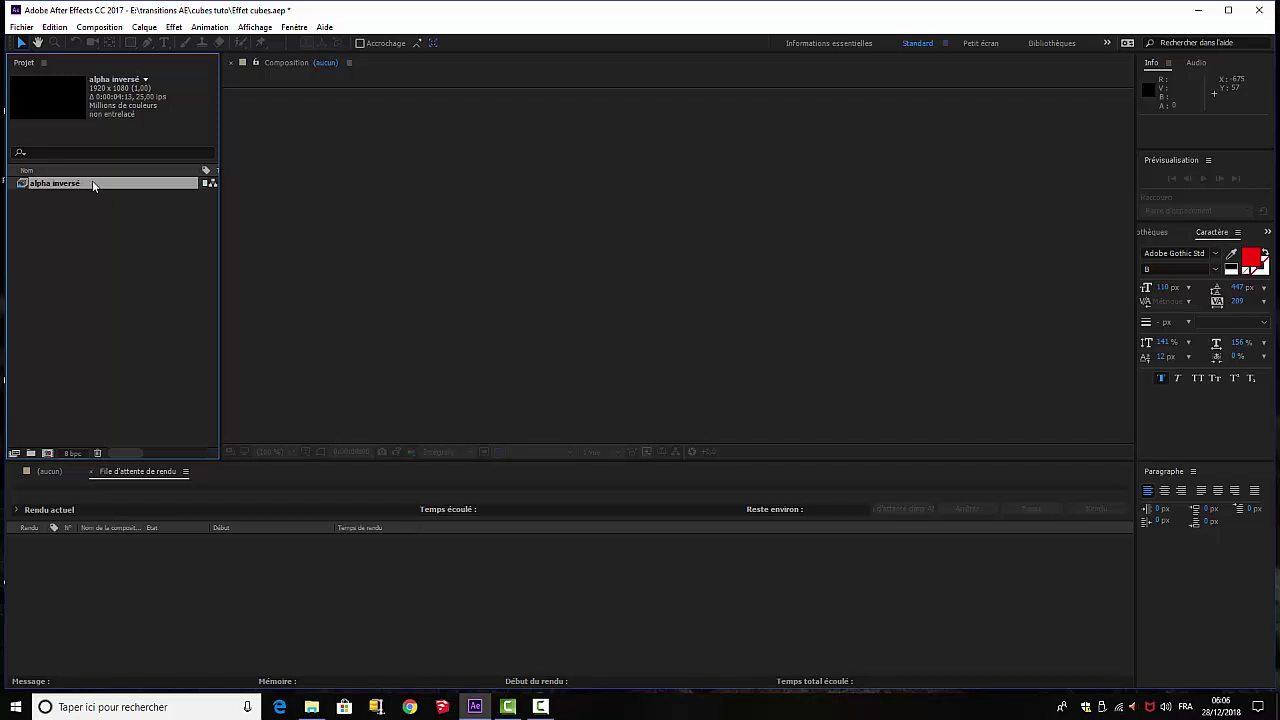
Create a composition from the alpha inversé footage, rename it cubes, and scrub through its animation.
drag(92, 183, 48, 453)
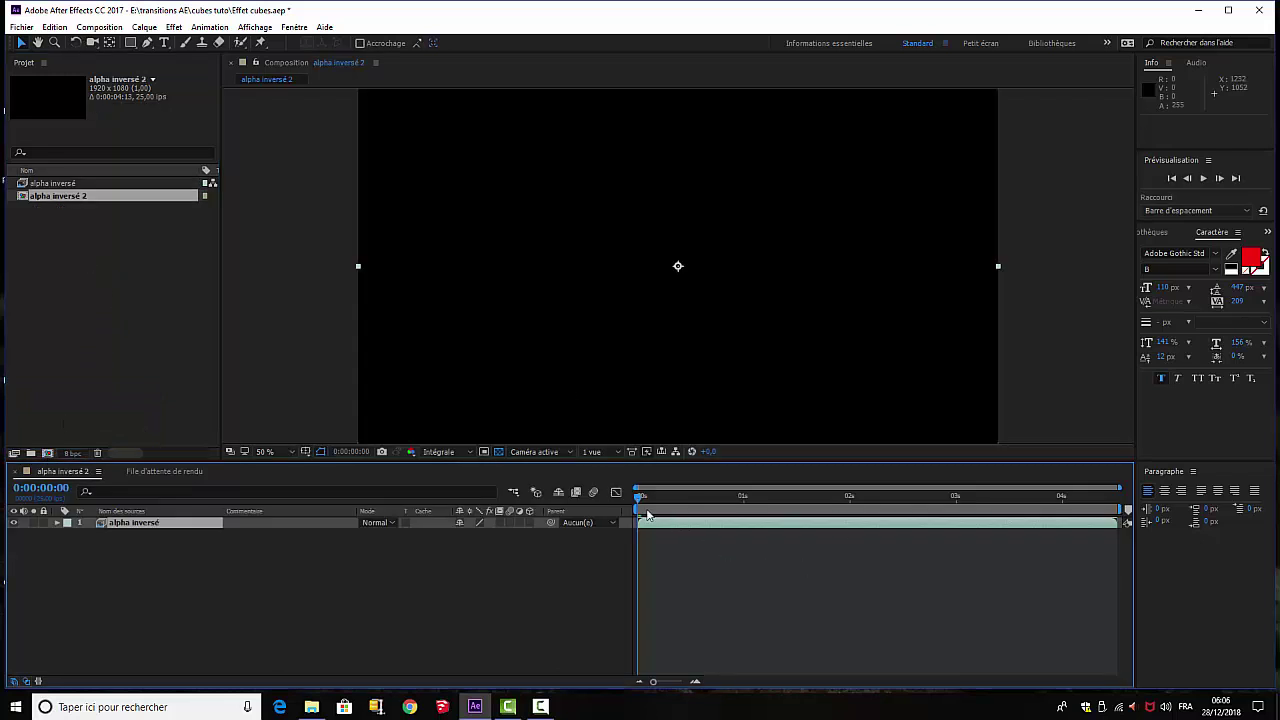
drag(638, 494, 632, 548)
right_click(58, 199)
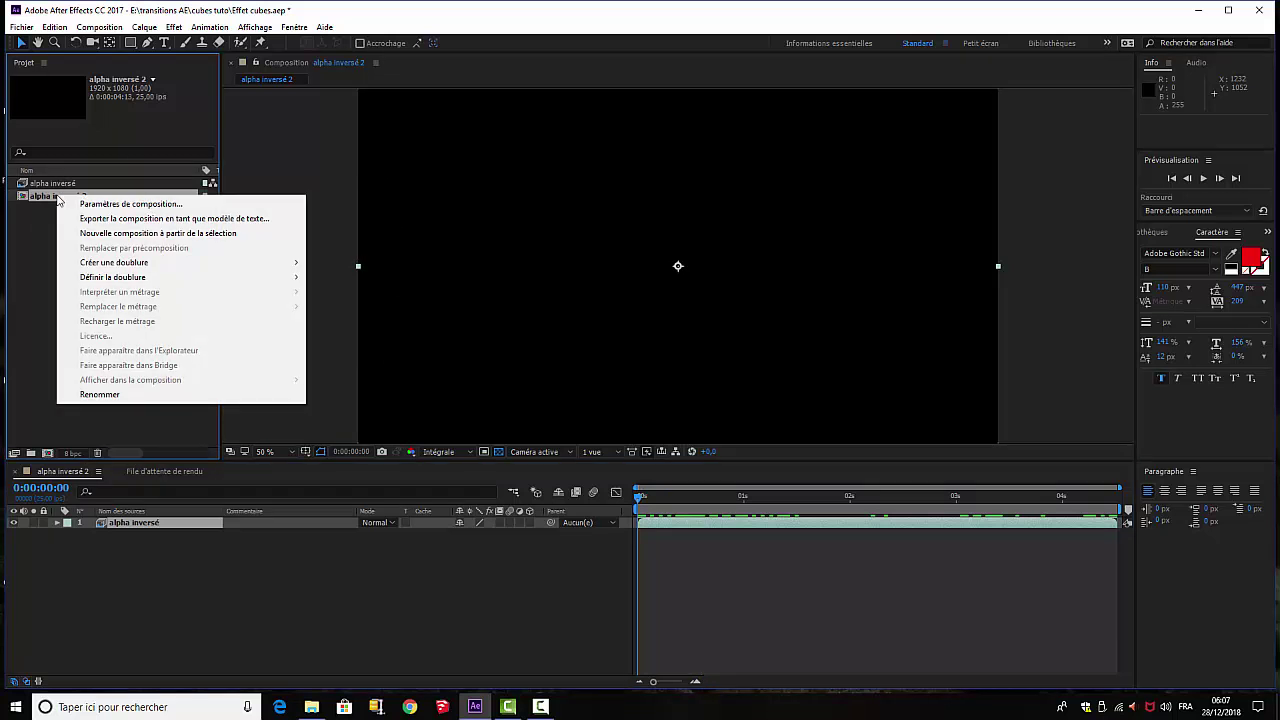
click(52, 197)
right_click(52, 196)
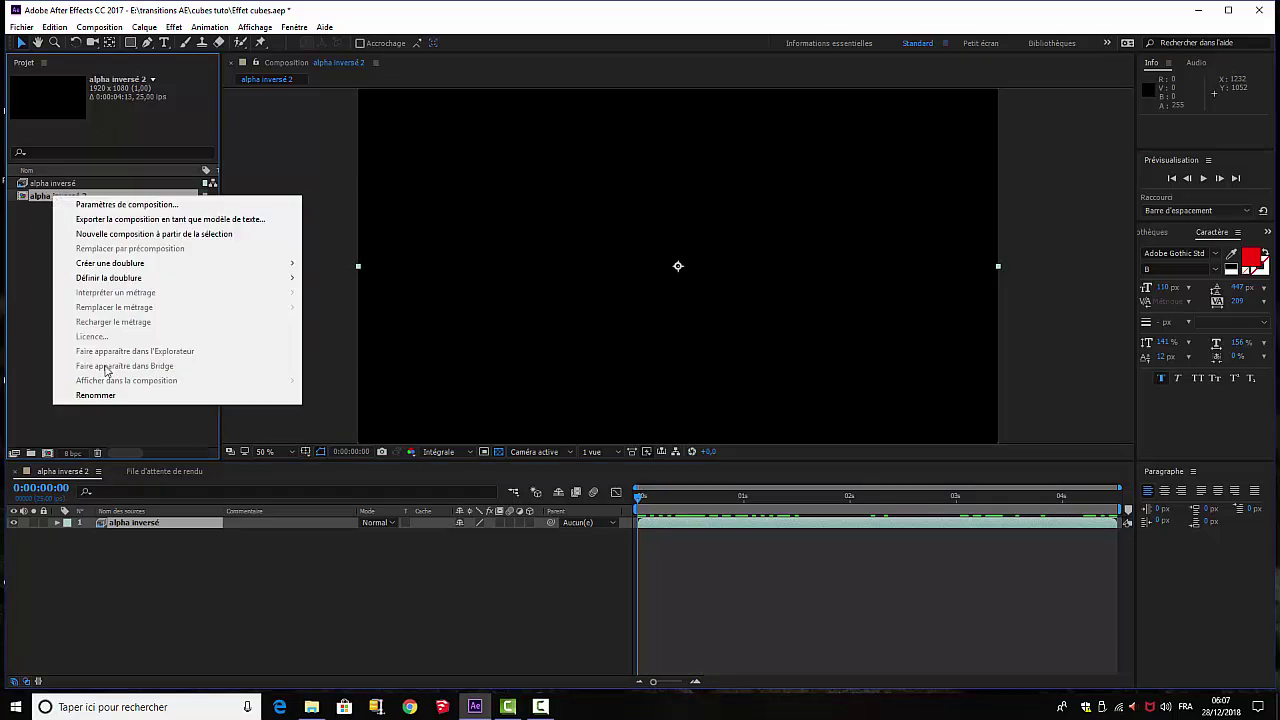
click(106, 396)
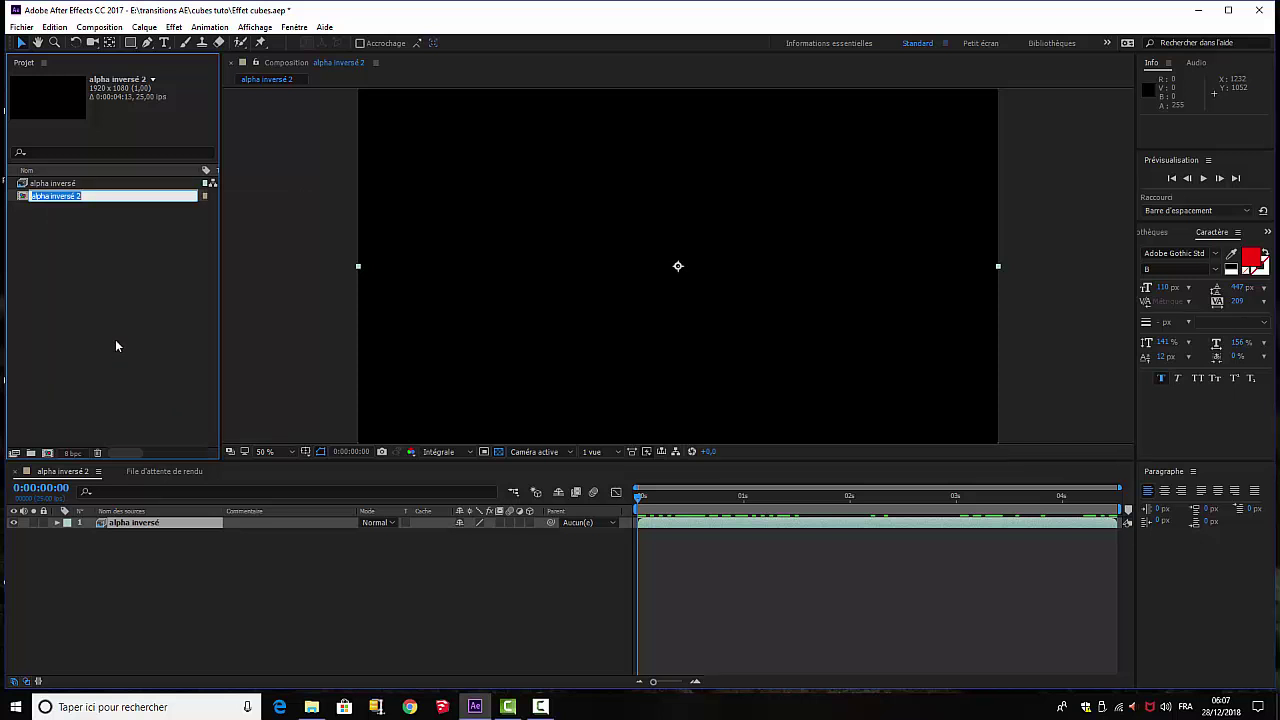
text(cubes)
click(110, 321)
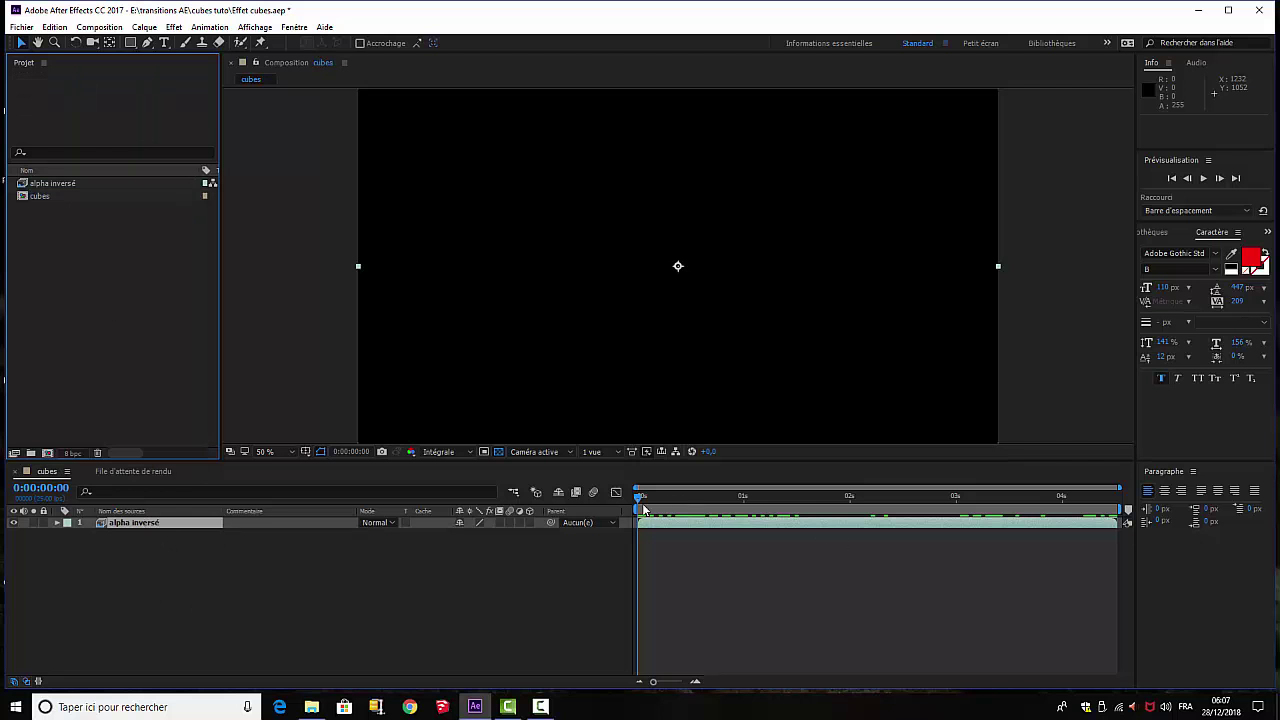
click(641, 495)
drag(646, 493, 321, 563)
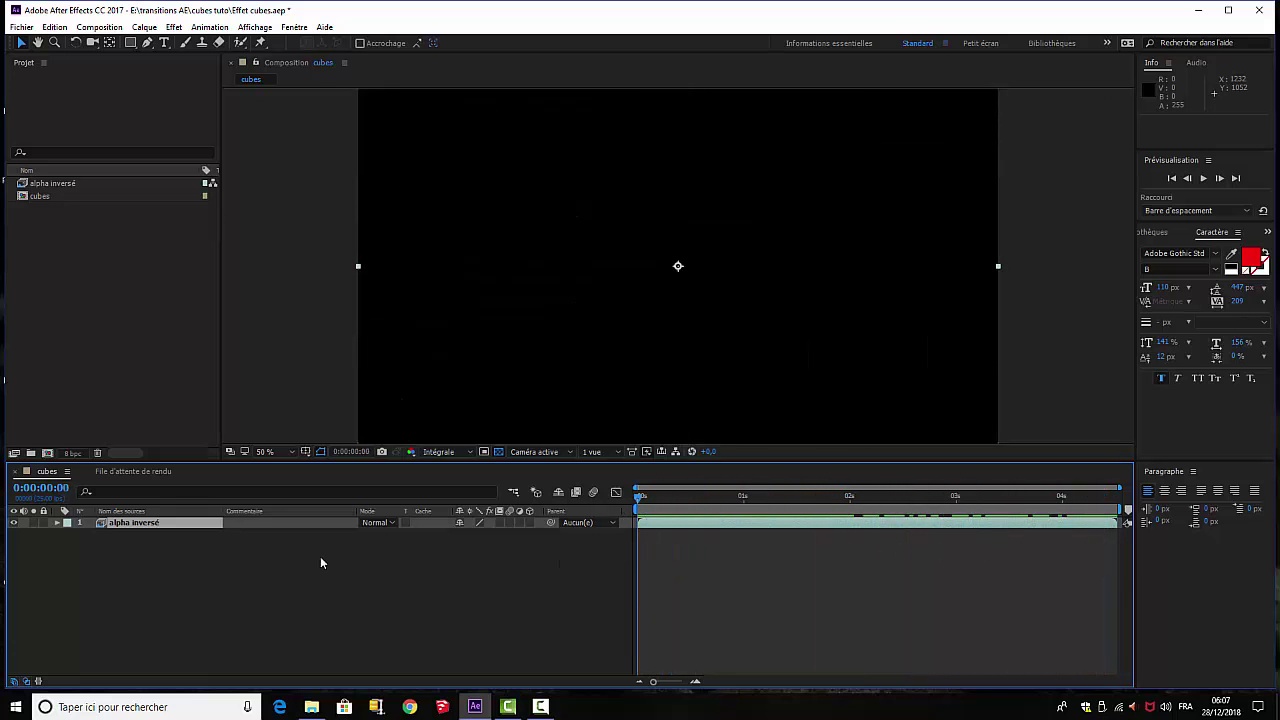
Import the Matte folder from cubes tuto as a PNG sequence in alphabetical order, starting from multicolor_matte_ao0000.png.
double_click(88, 317)
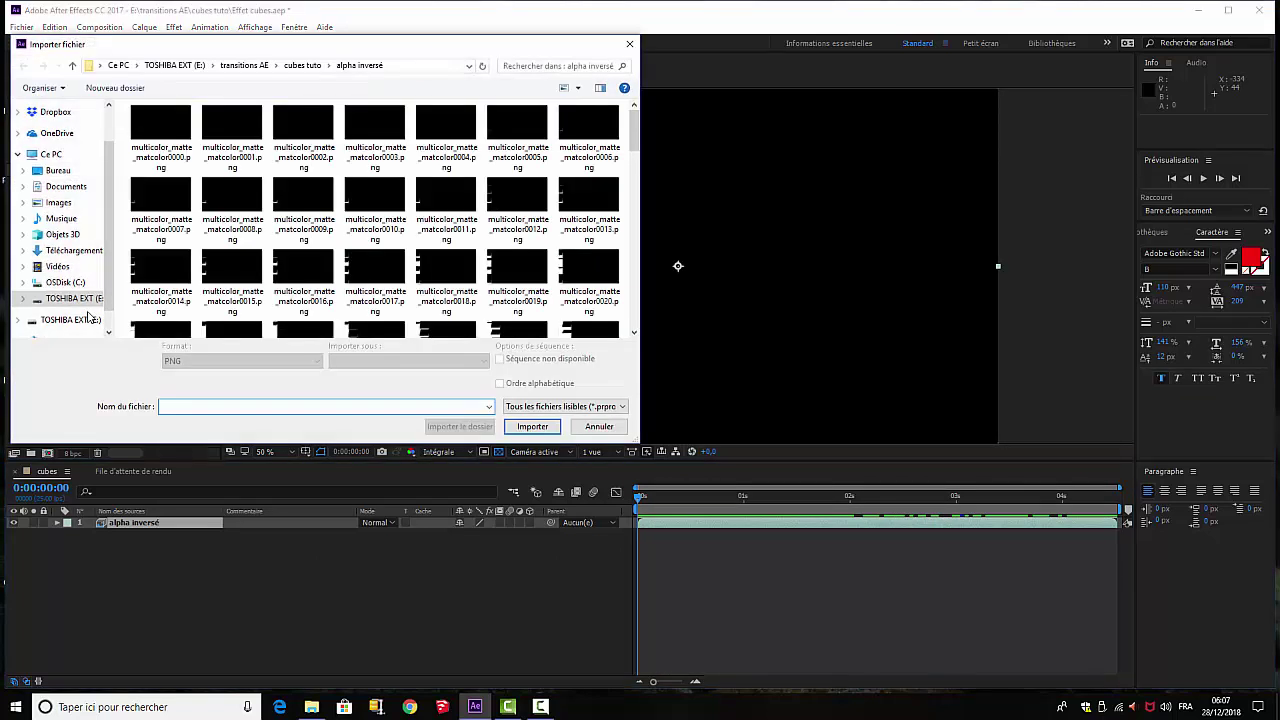
click(305, 67)
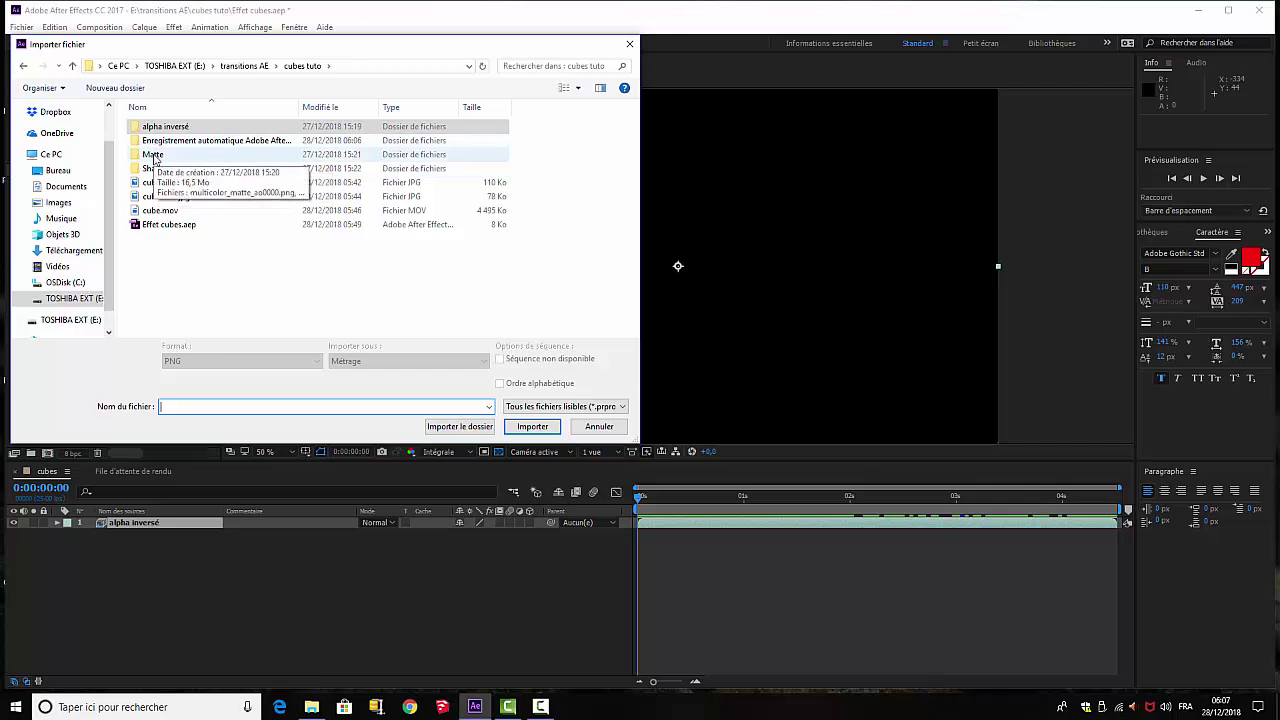
double_click(154, 156)
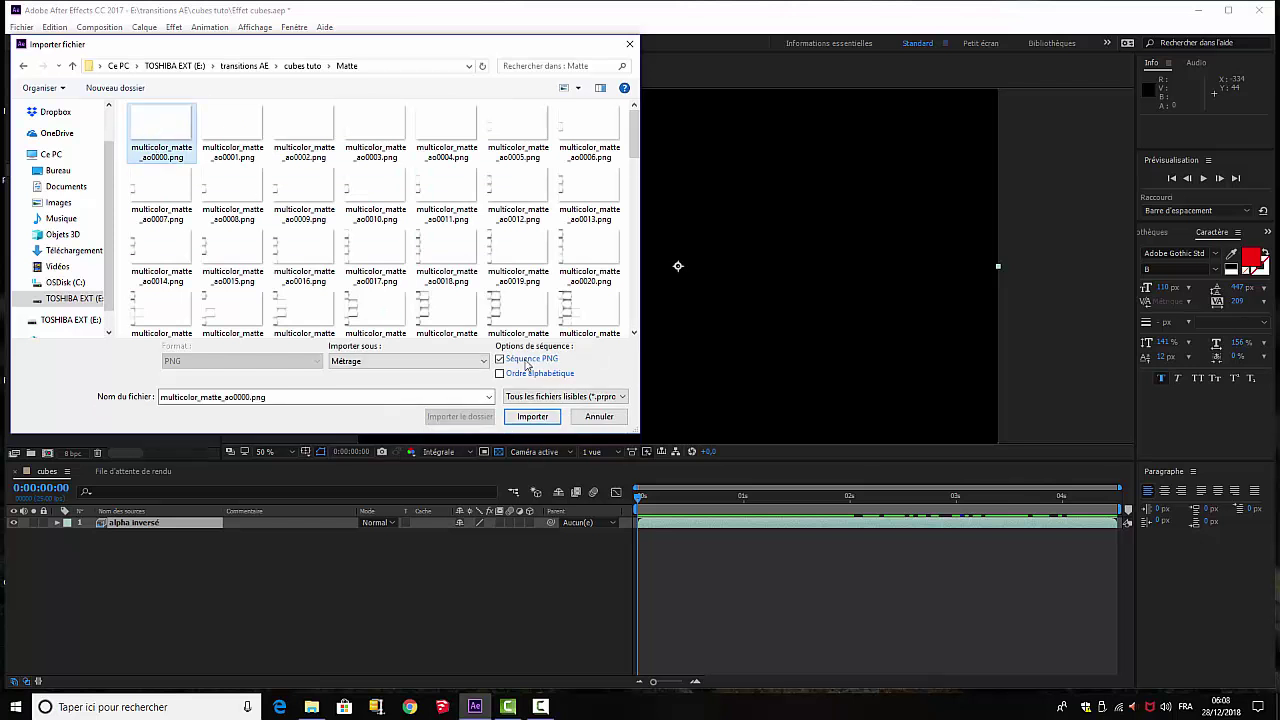
click(520, 364)
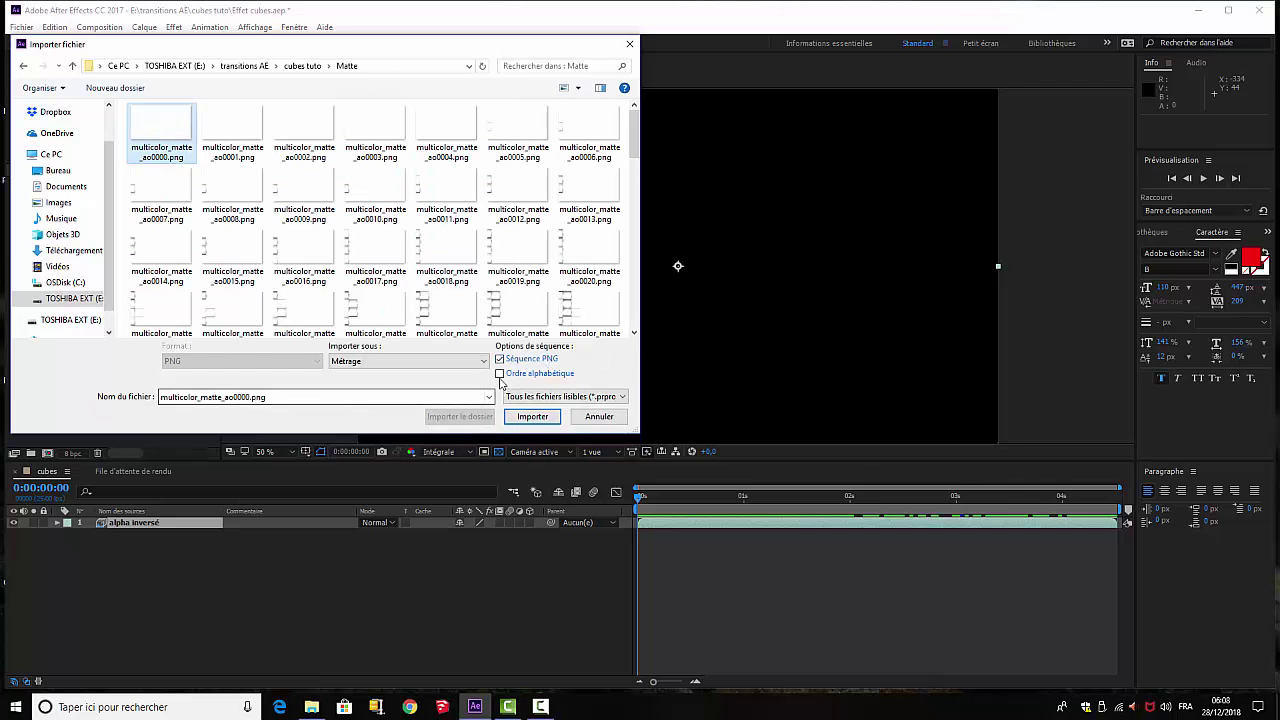
click(500, 373)
click(533, 418)
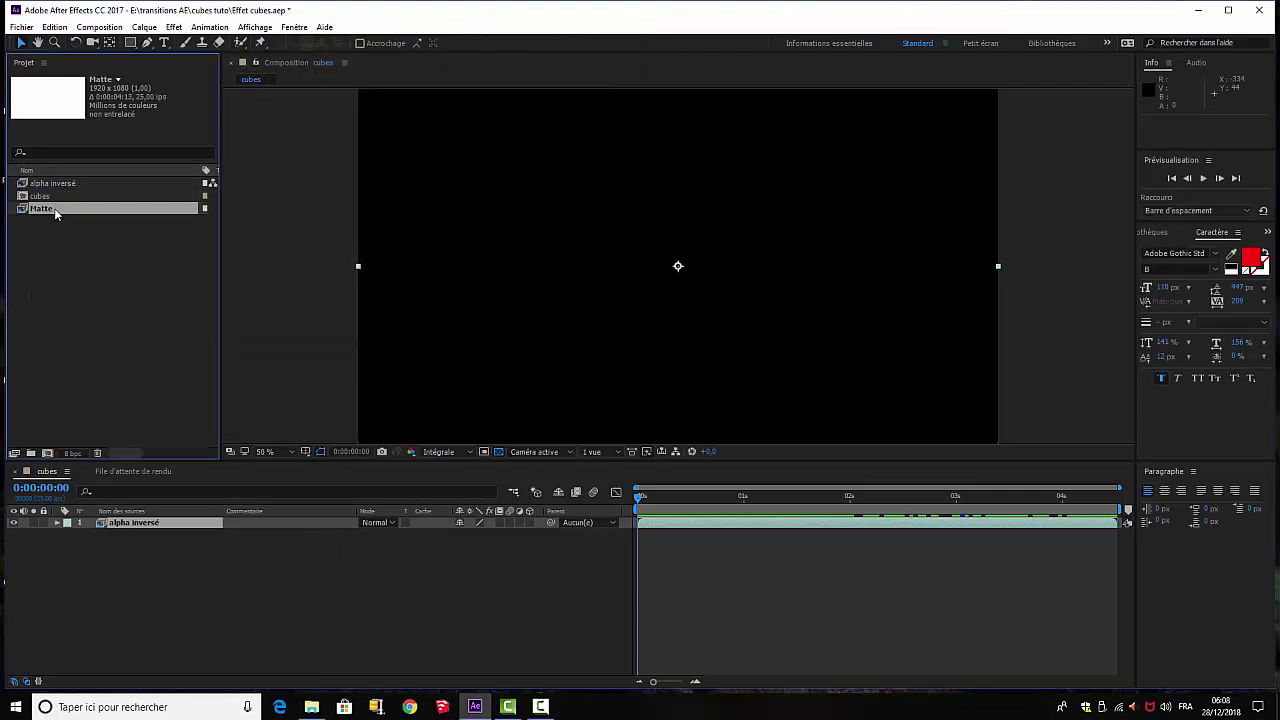
Add the Matte sequence above alpha inversé in the cubes composition and preview its animation.
drag(56, 213, 128, 520)
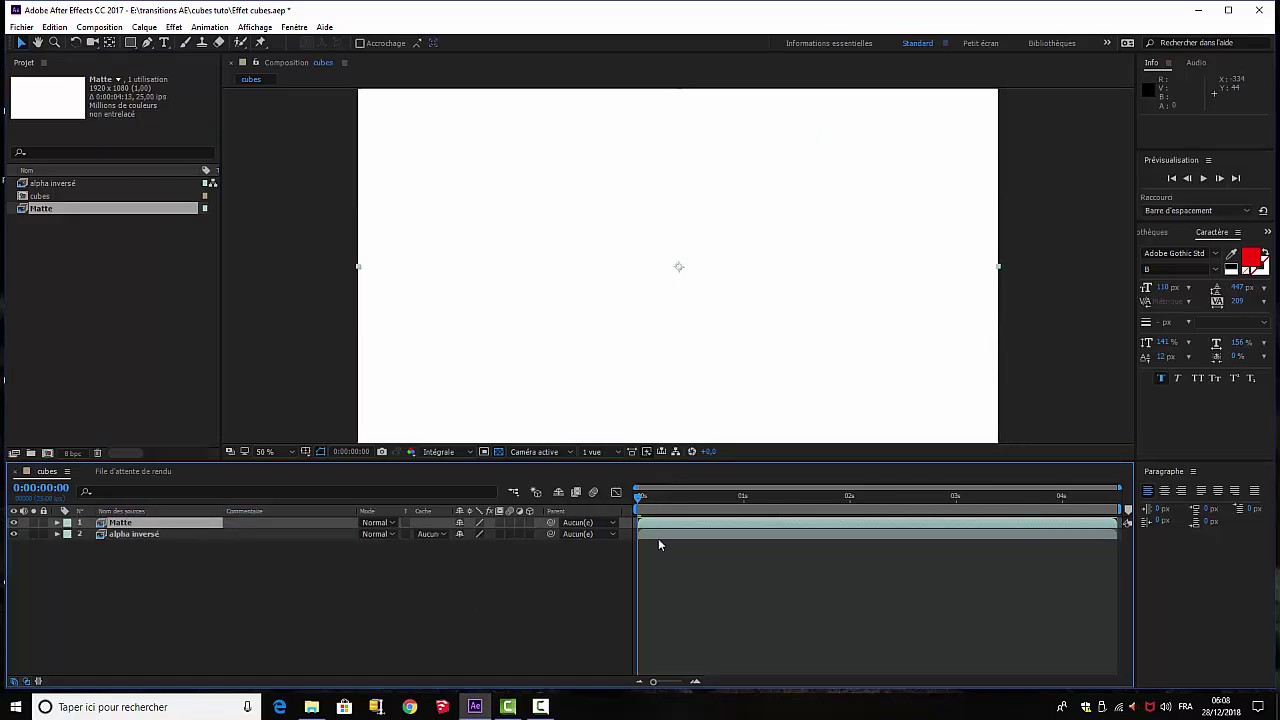
key(space)
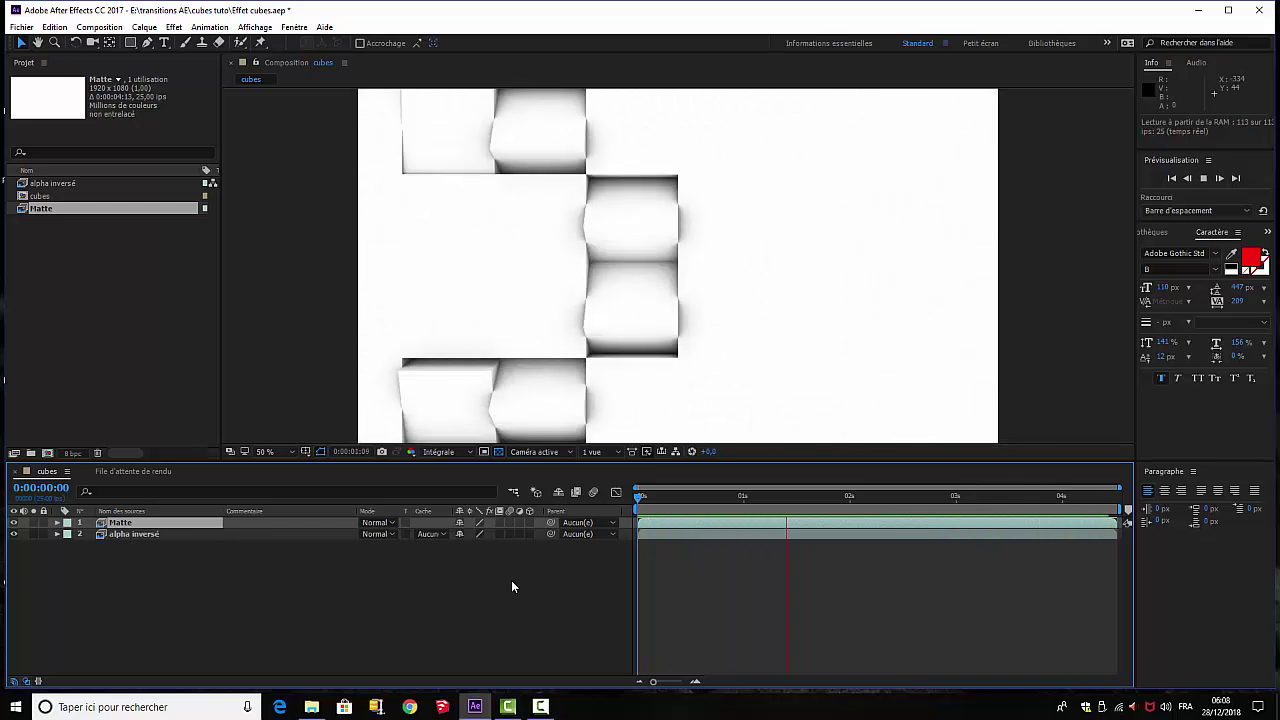
key(space)
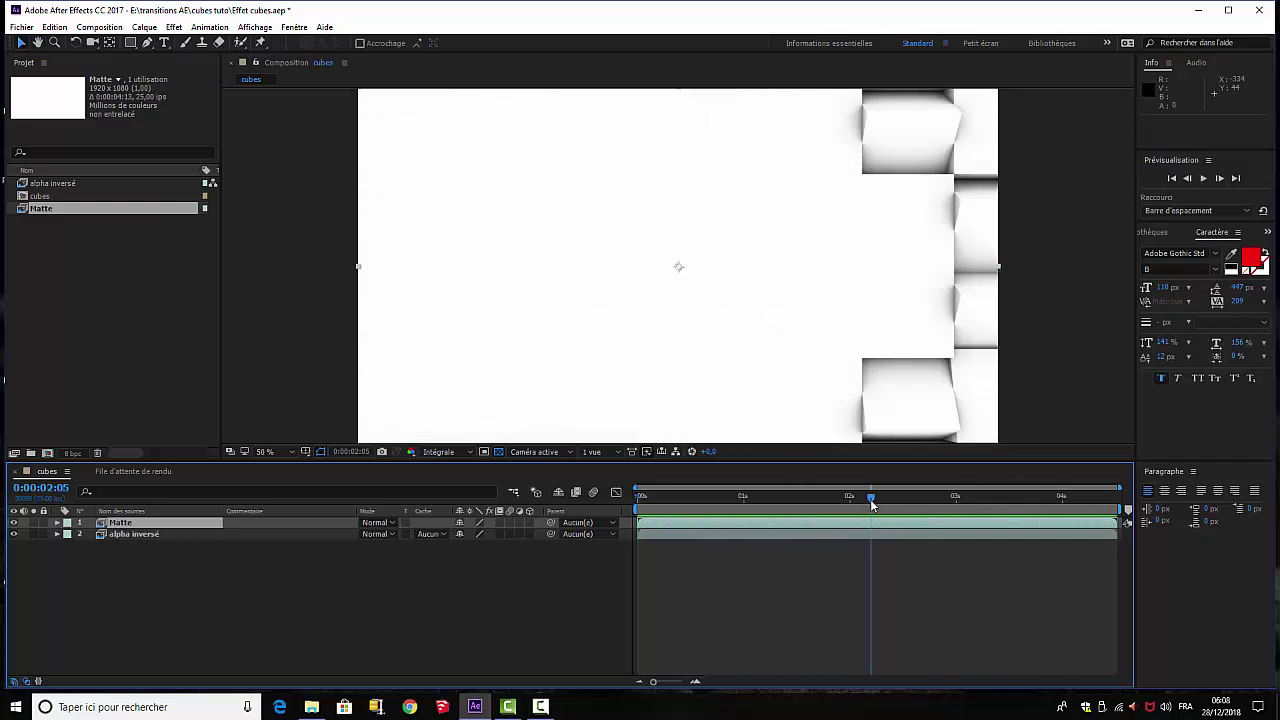
drag(871, 503, 1015, 525)
key(space)
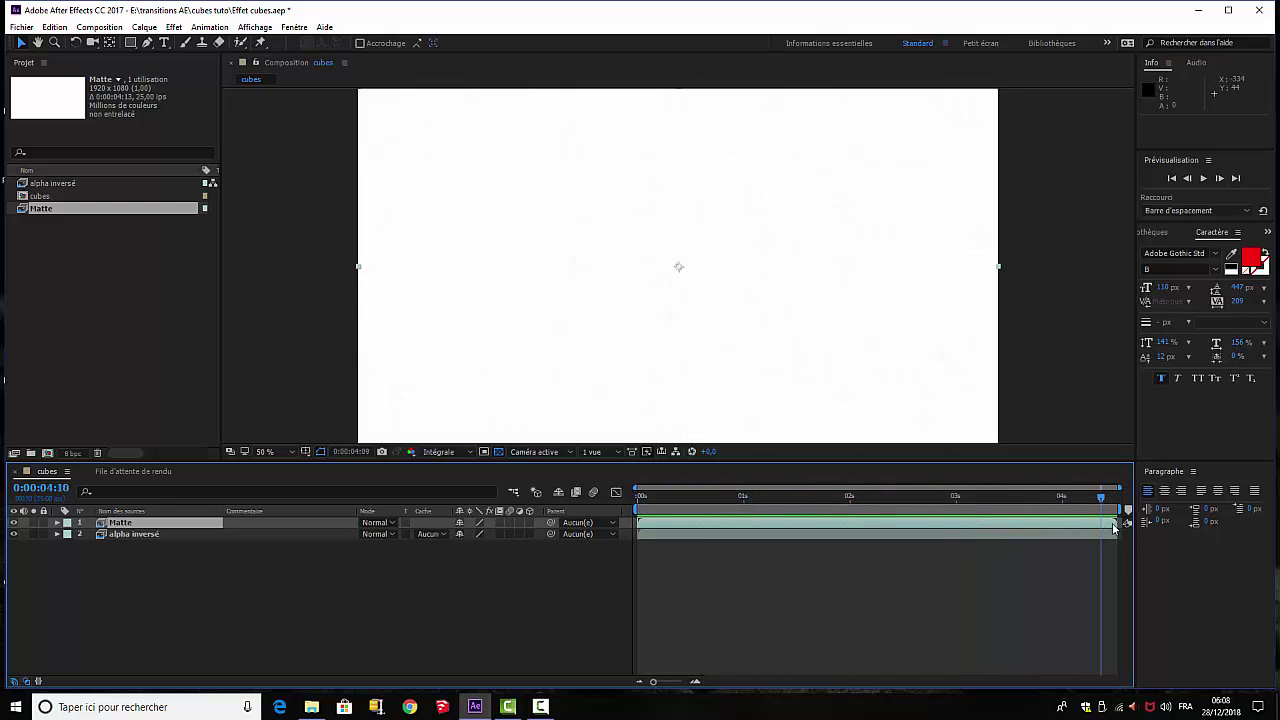
drag(645, 548, 633, 548)
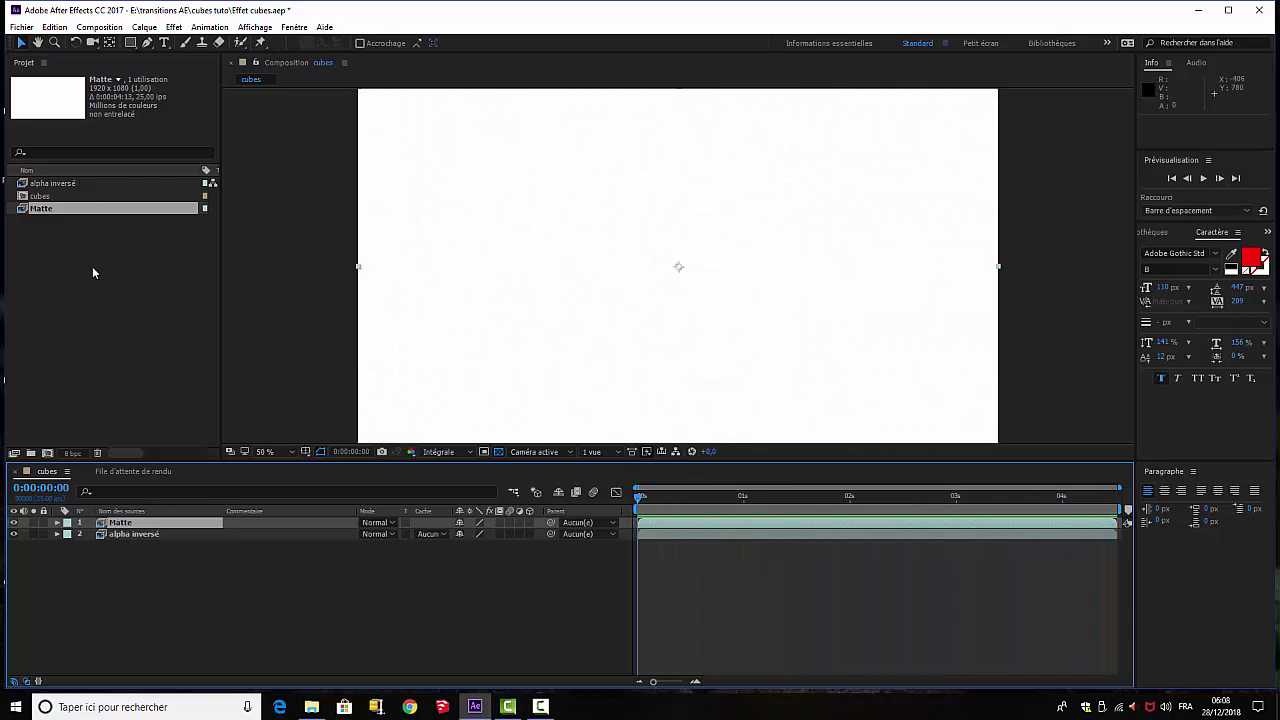
Import the Shadows folder from cubes tuto as a PNG sequence, starting from multicolor_matte_shadow0000.png.
double_click(97, 358)
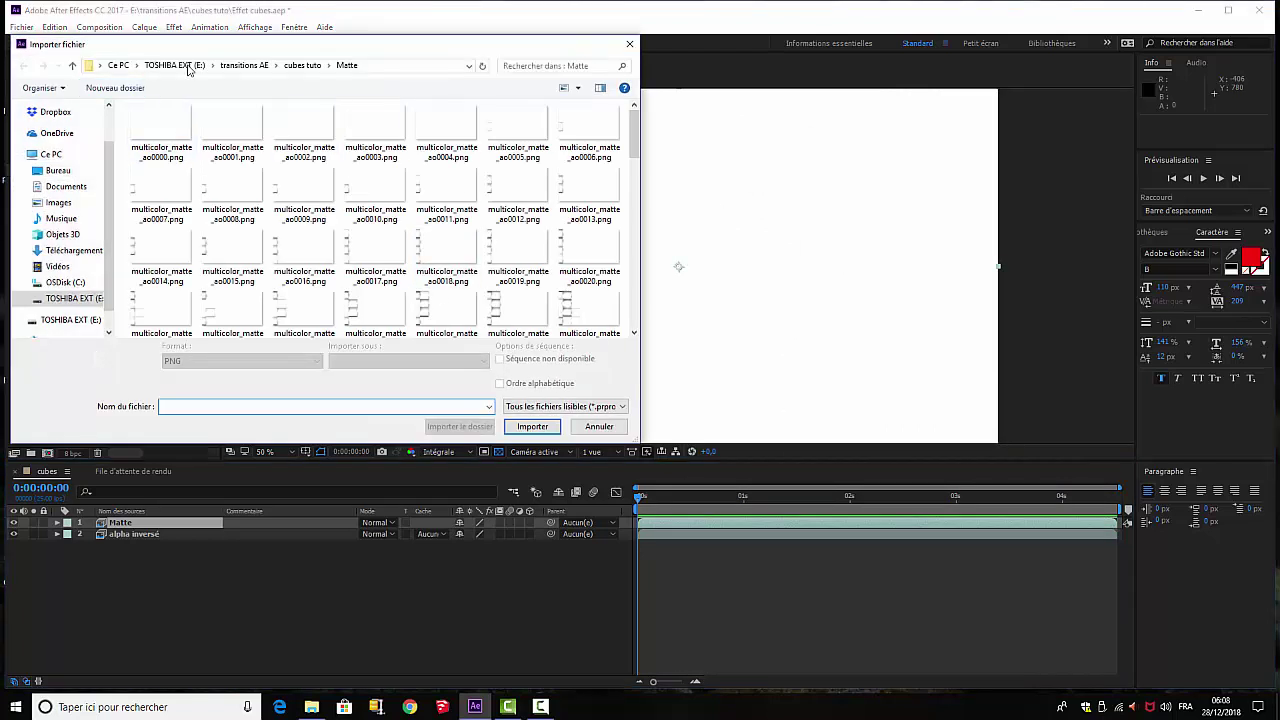
click(302, 65)
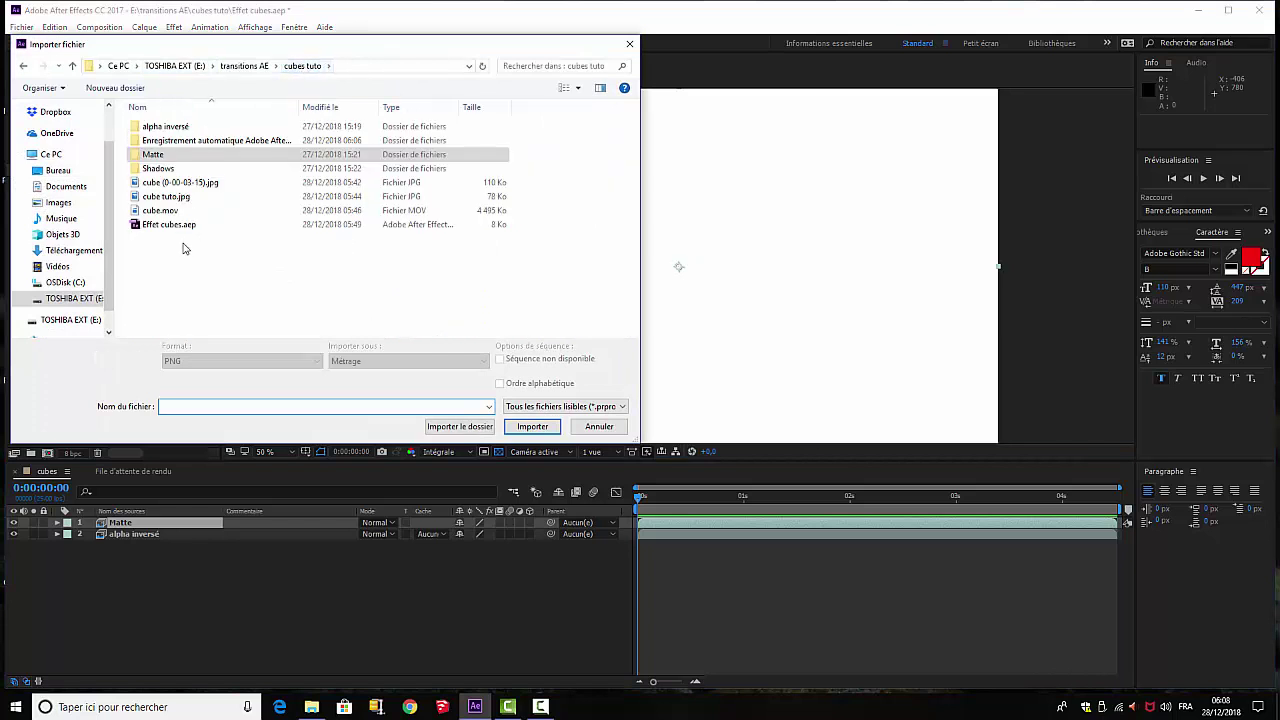
double_click(157, 169)
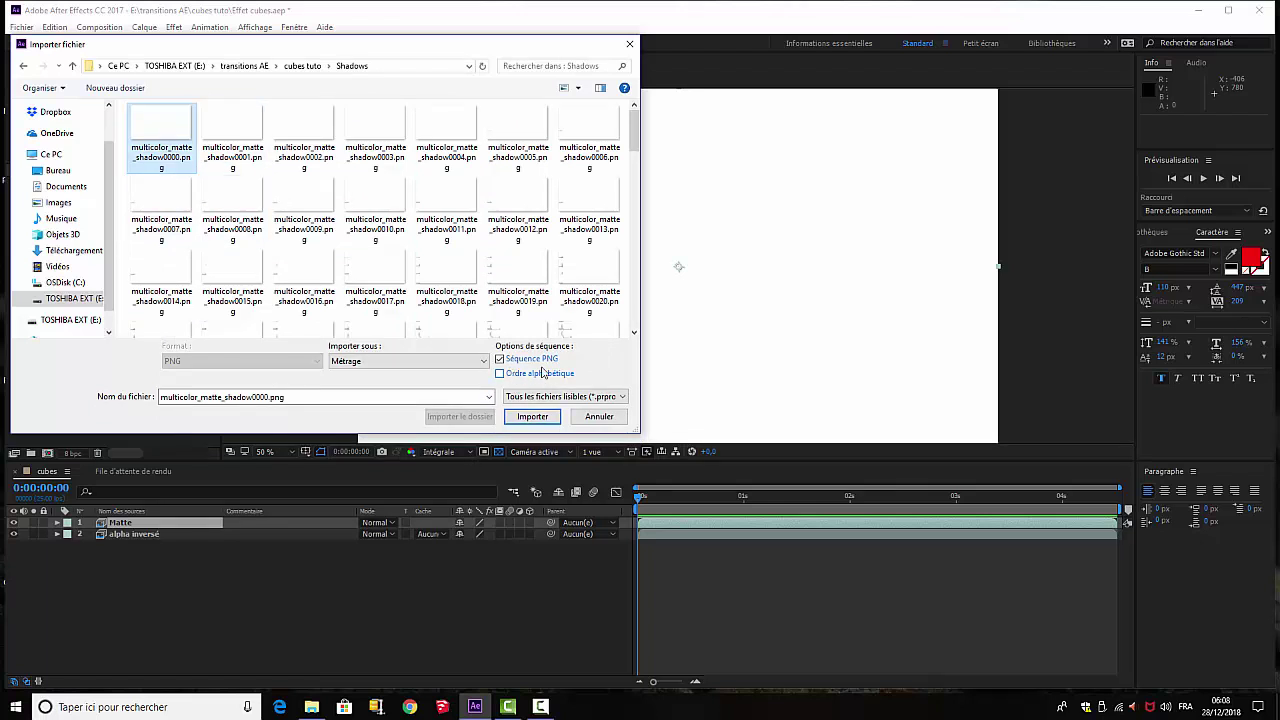
click(532, 416)
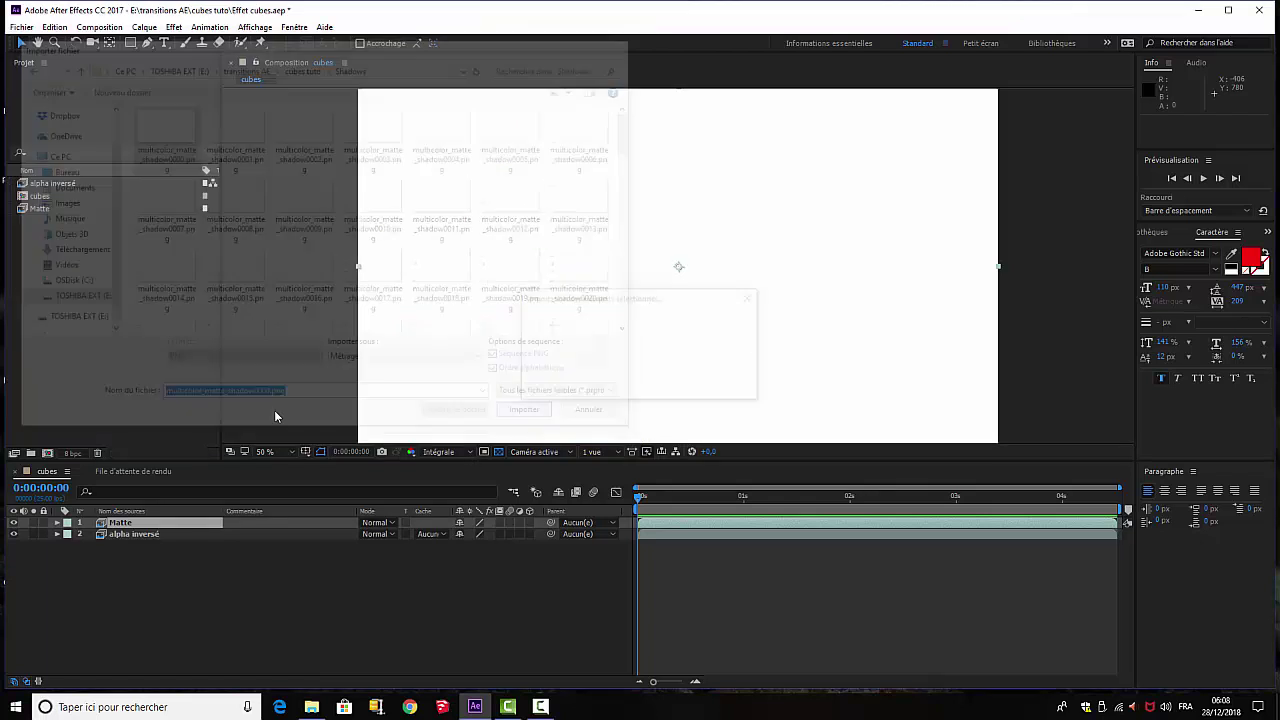
Add the Shadows sequence above Matte in the cubes composition and set its blending mode to Densité couleur +.
drag(53, 222, 124, 523)
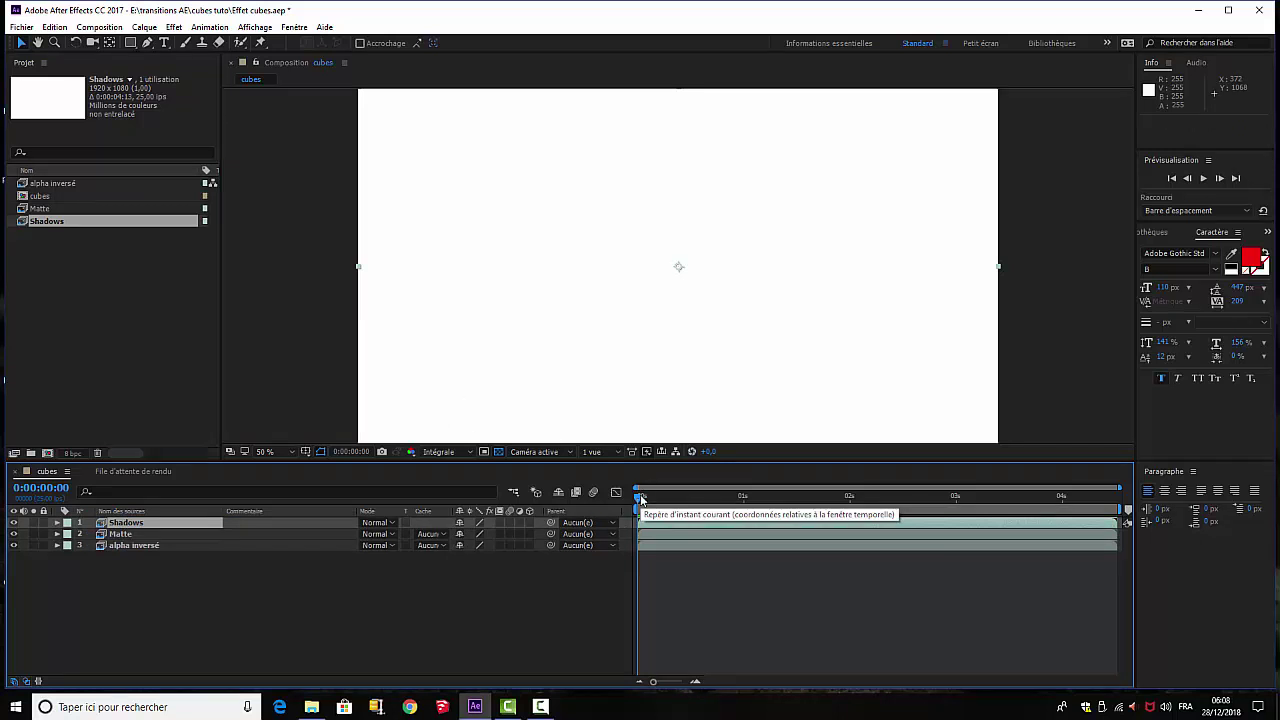
drag(640, 500, 566, 529)
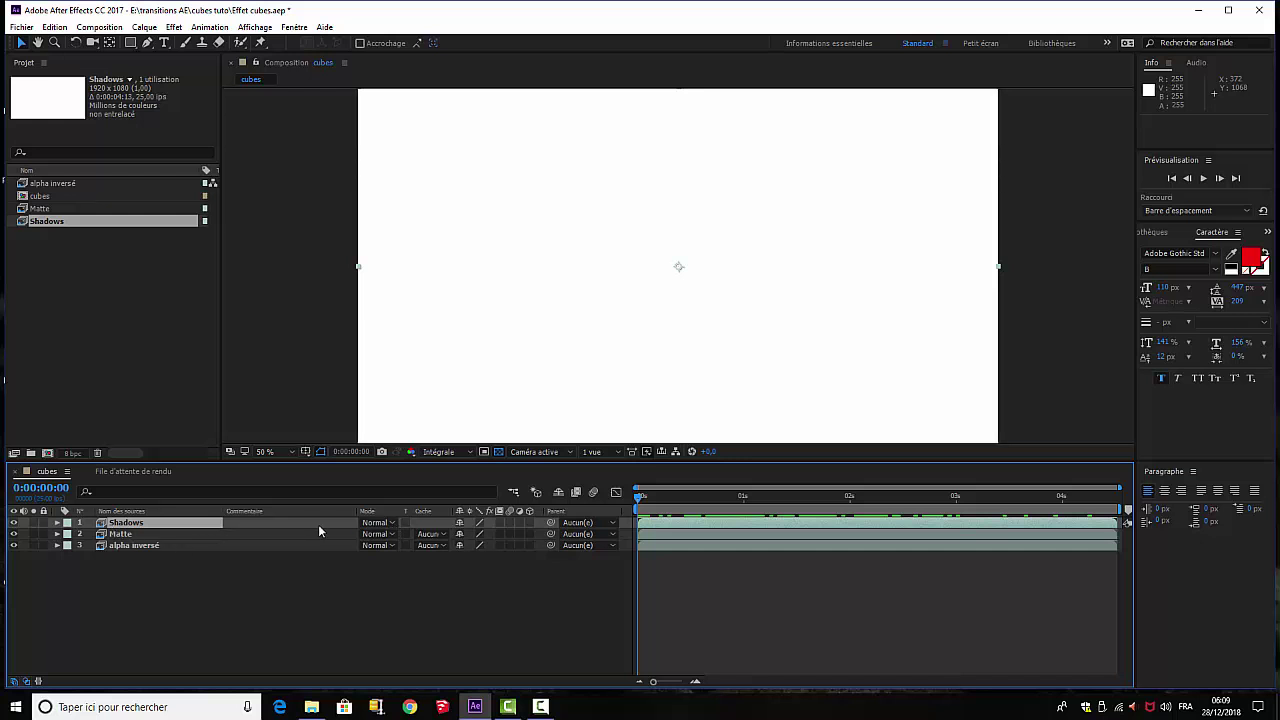
click(393, 522)
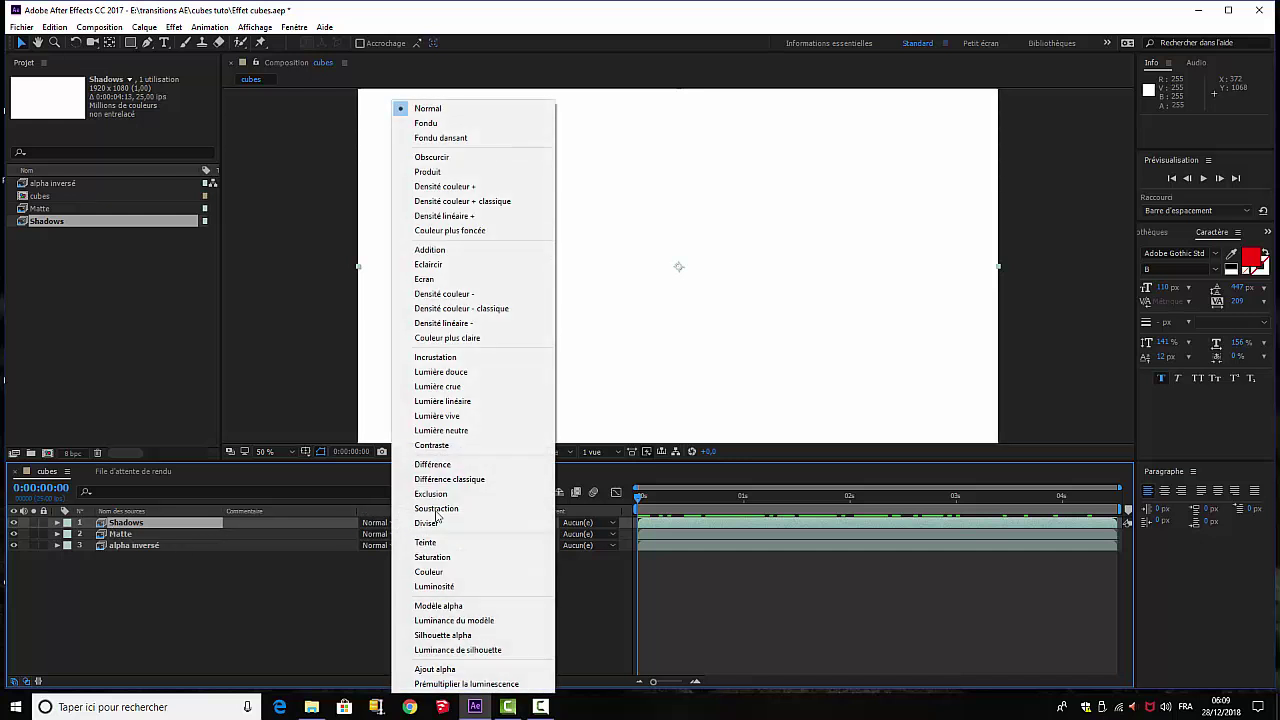
click(457, 188)
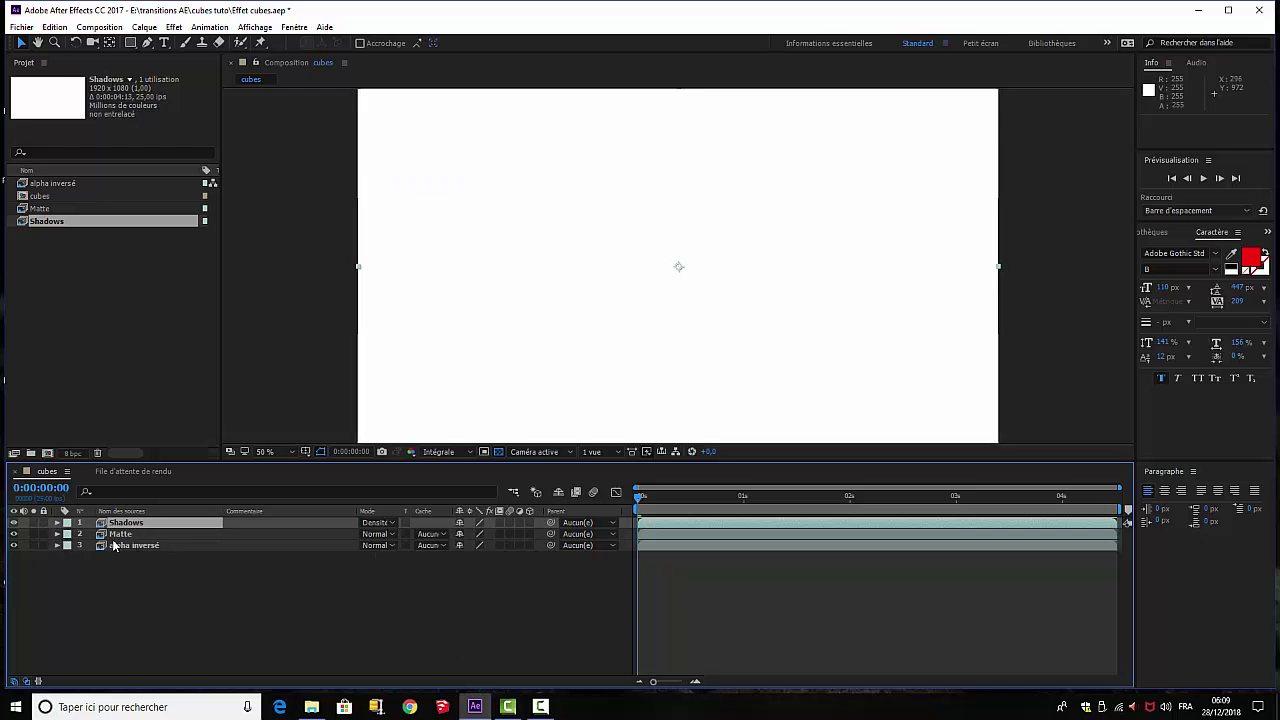
Set the Matte layer's blending mode to Densité linéaire + and preview the composition from the start.
click(380, 534)
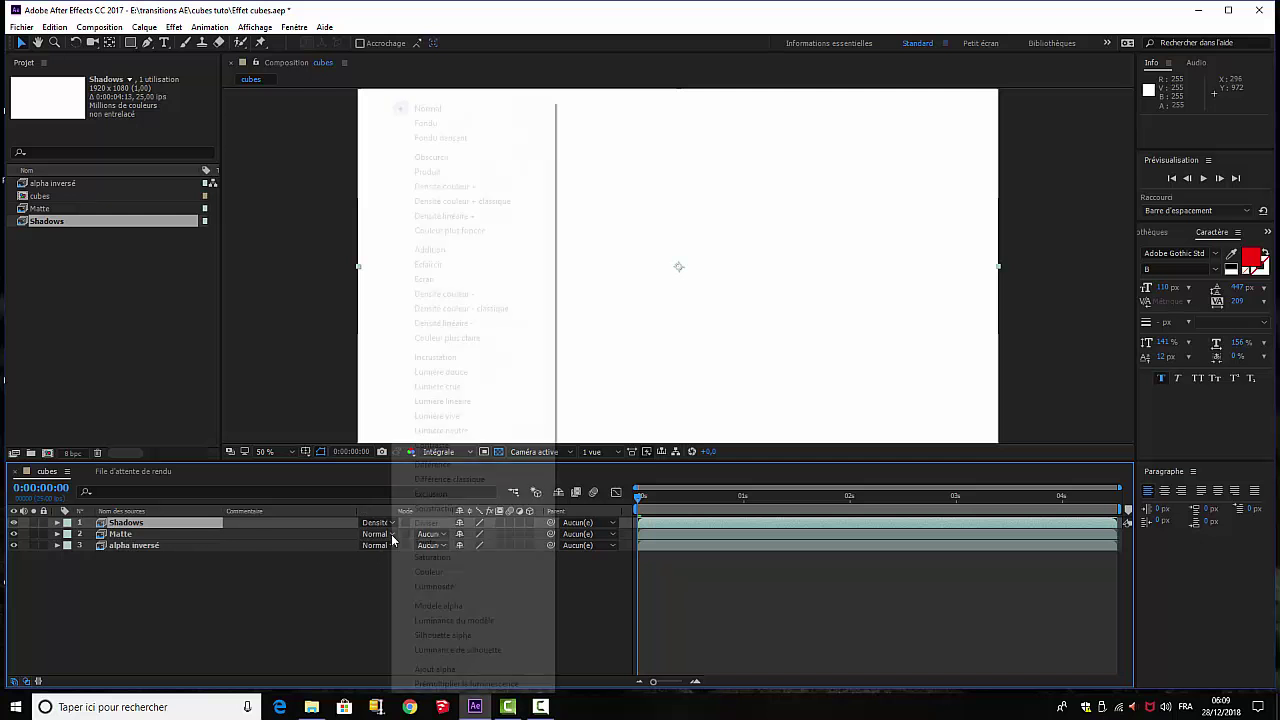
click(463, 216)
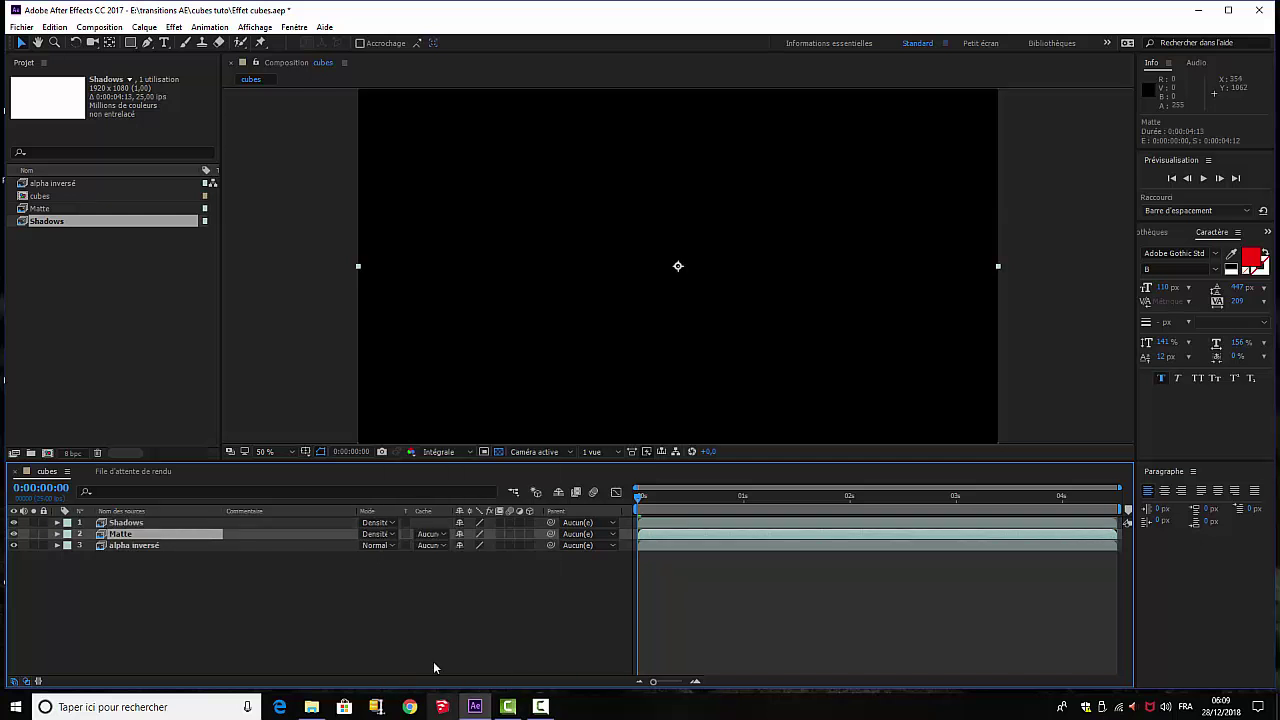
click(585, 597)
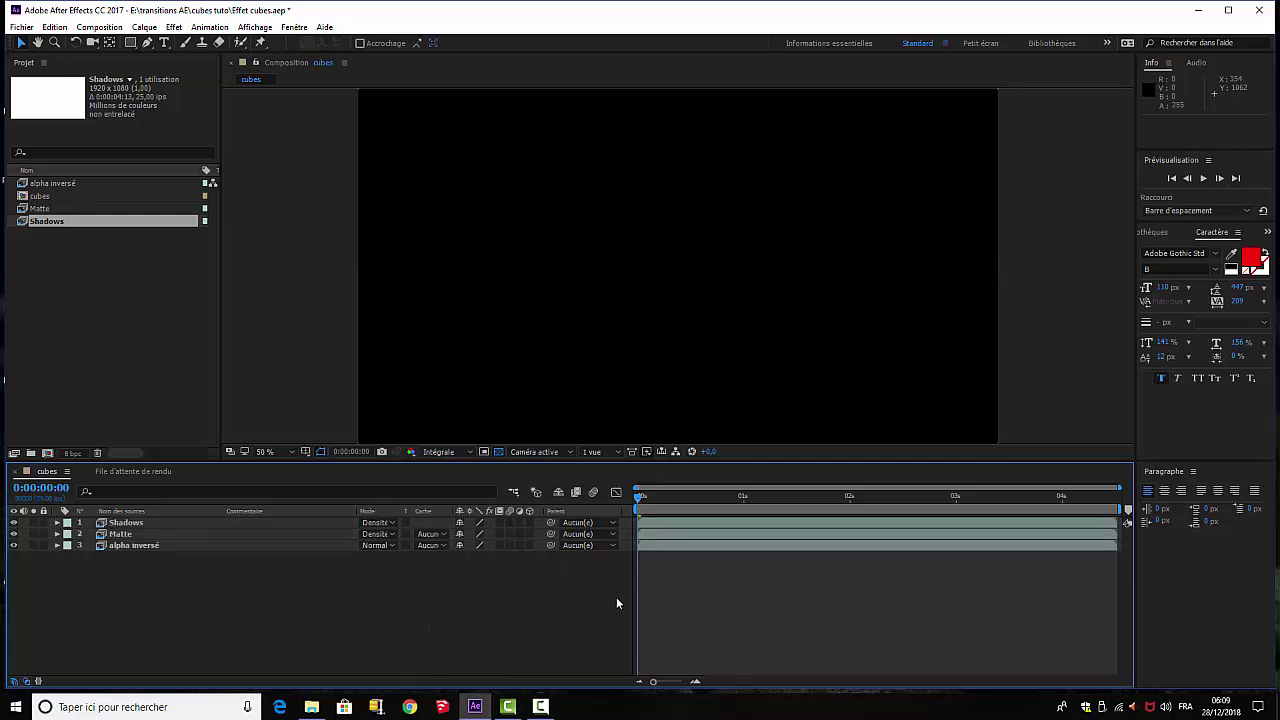
key(space)
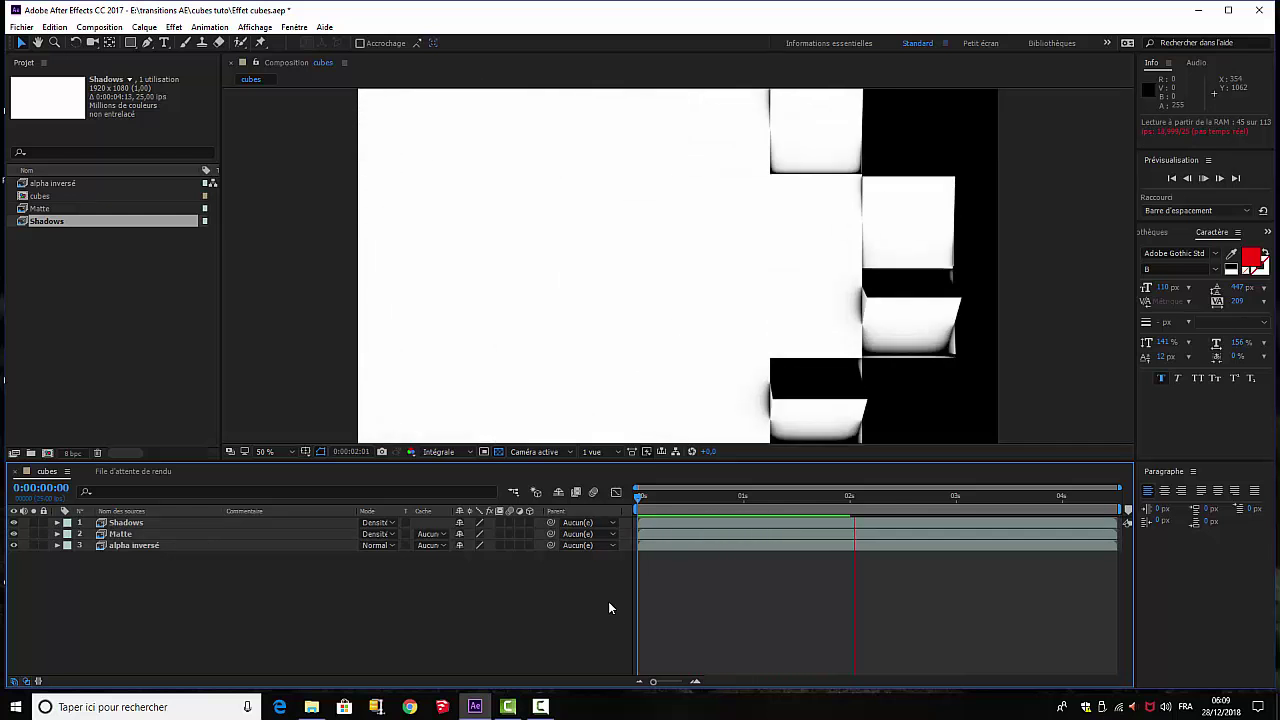
key(space)
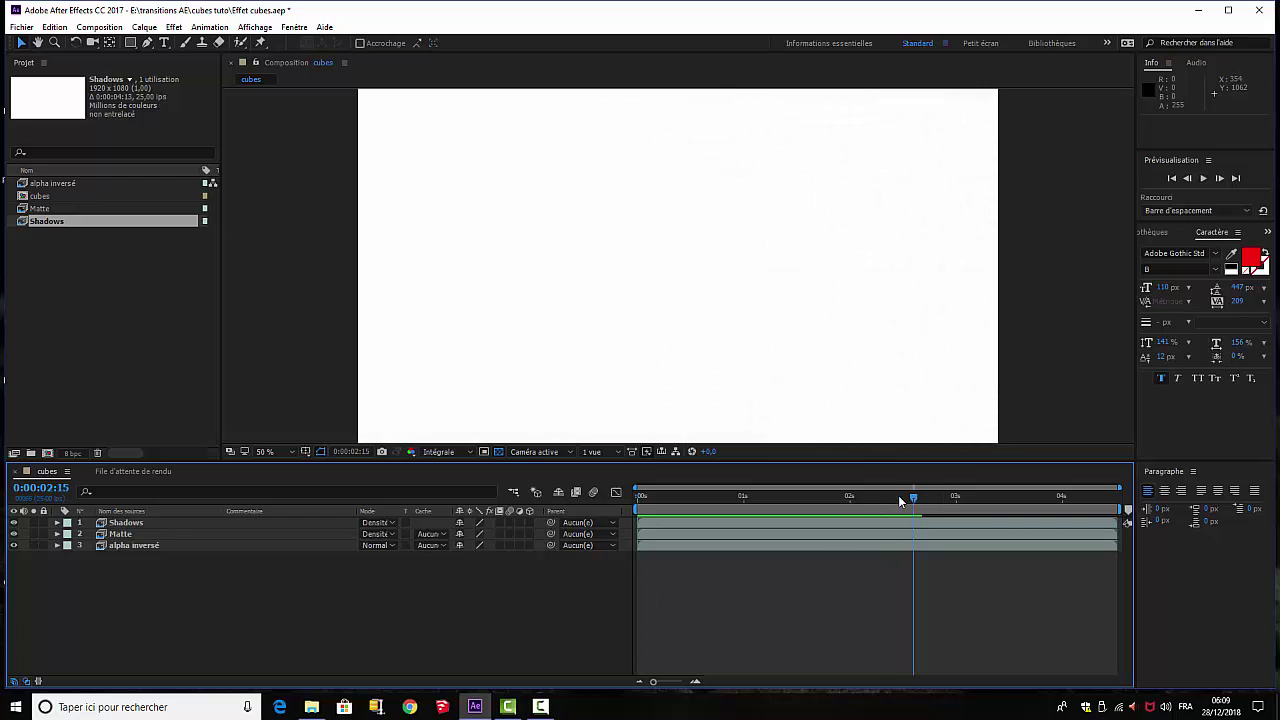
drag(898, 495, 615, 520)
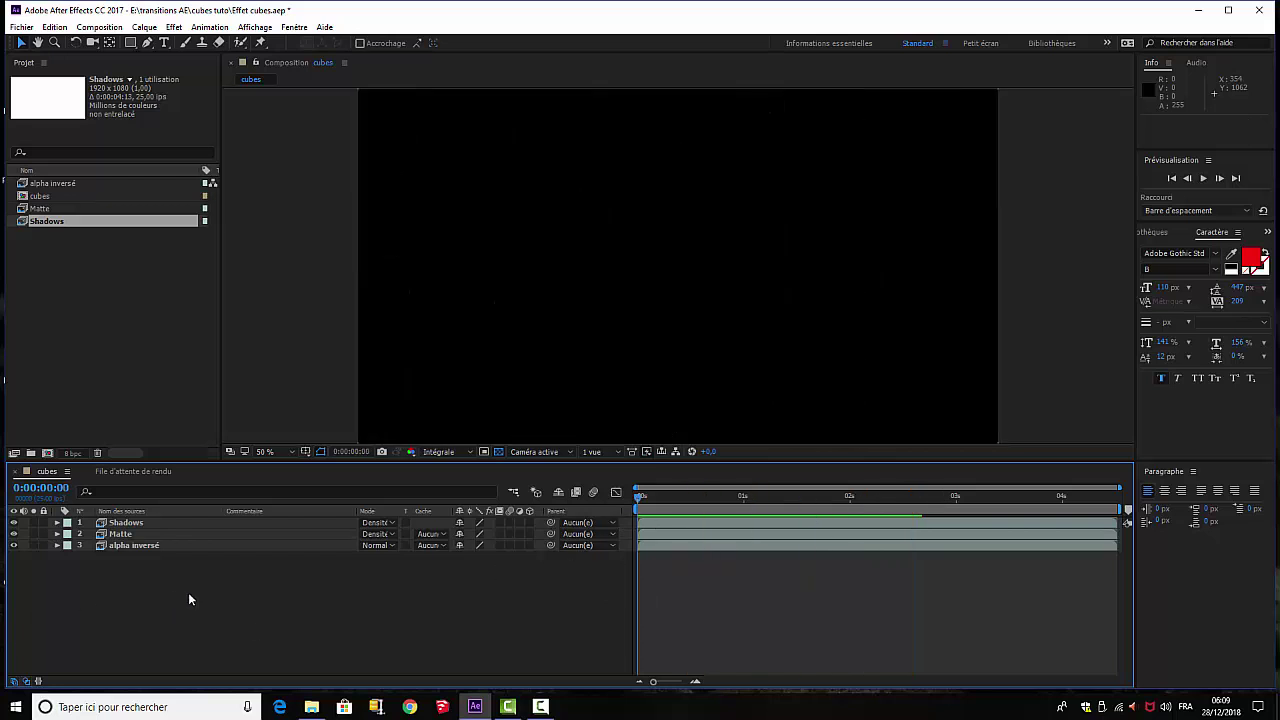
Create a 1920 x 1080 px yellow solid with color E9F708 and place it below the alpha inversé layer.
click(145, 27)
mouse_move(166, 45)
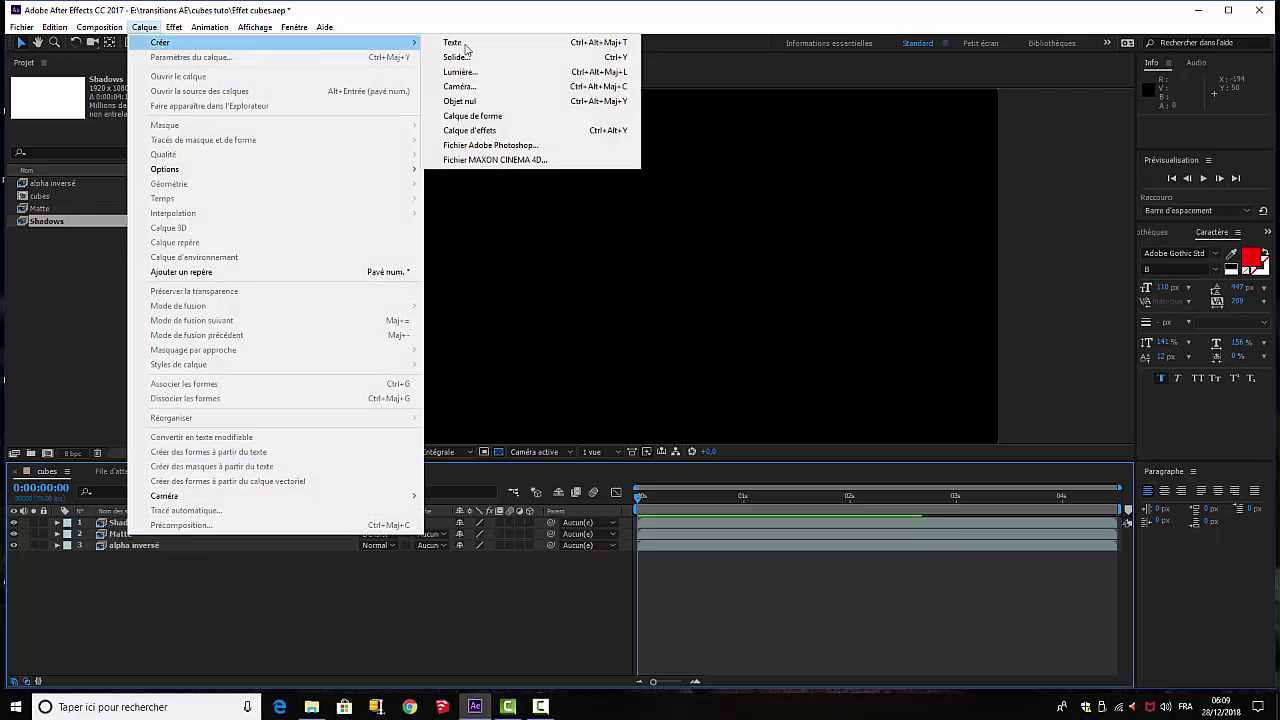
click(475, 57)
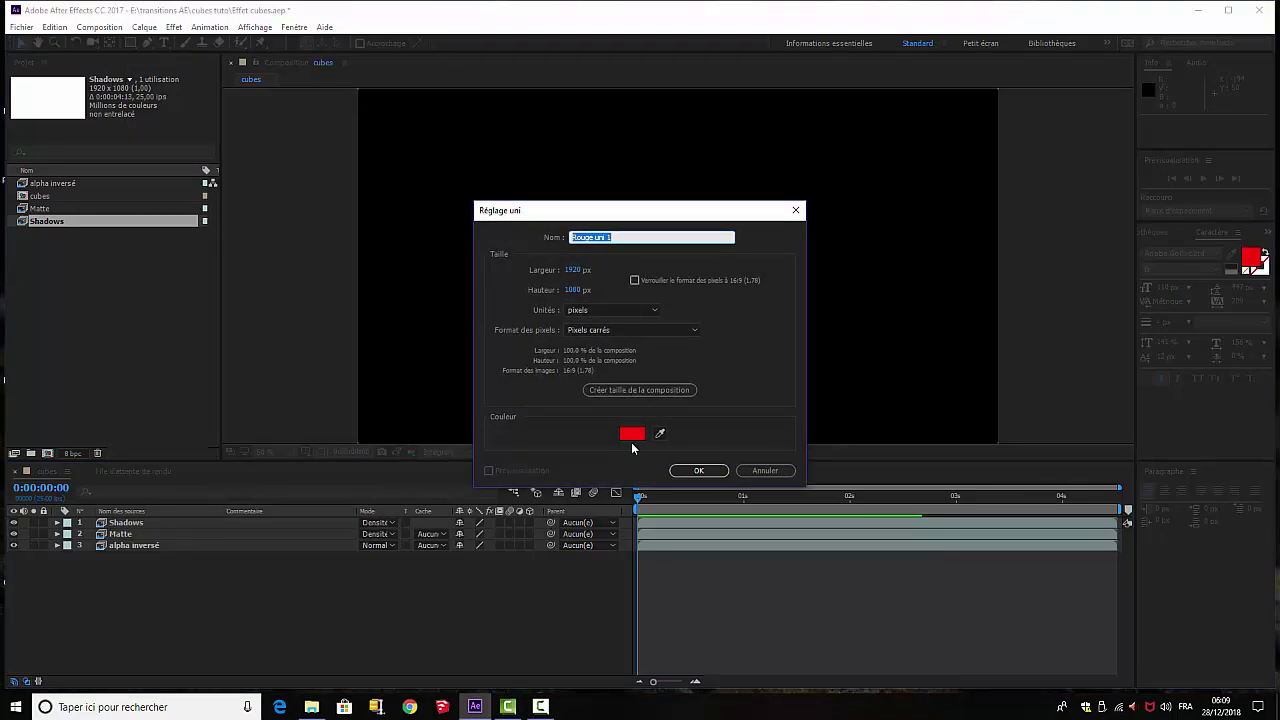
click(632, 434)
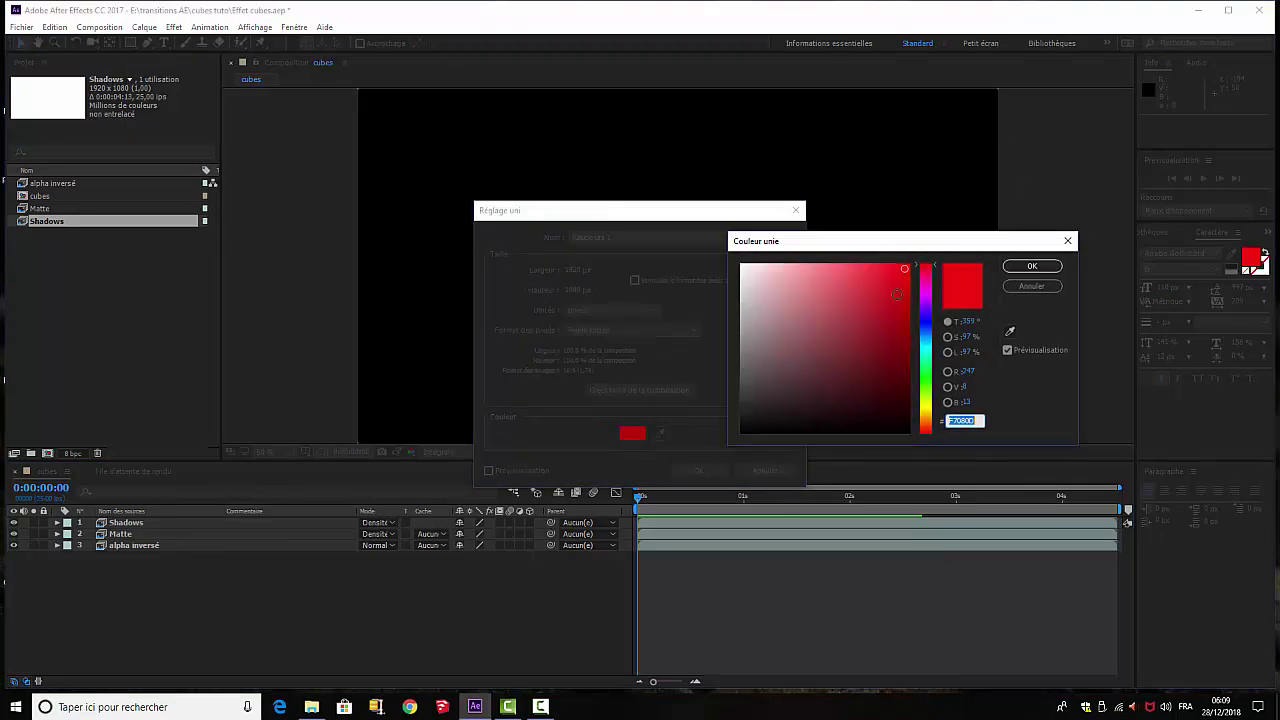
click(927, 403)
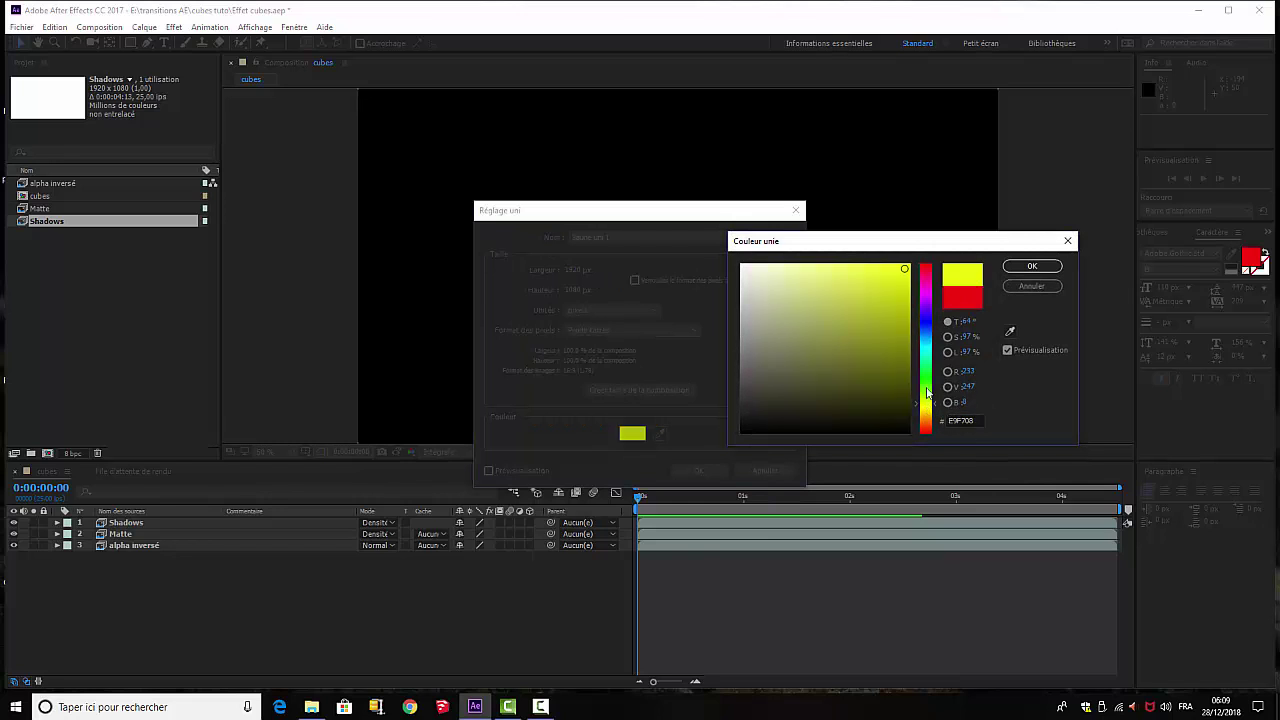
click(1031, 266)
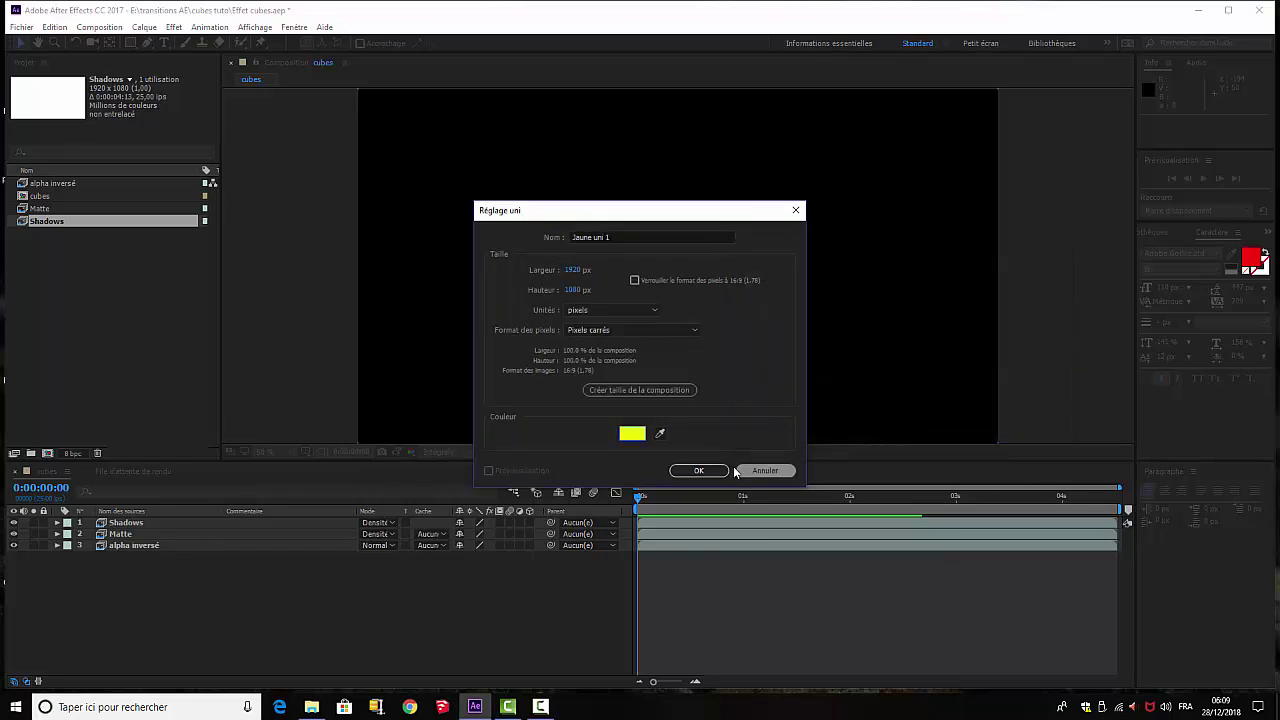
click(699, 471)
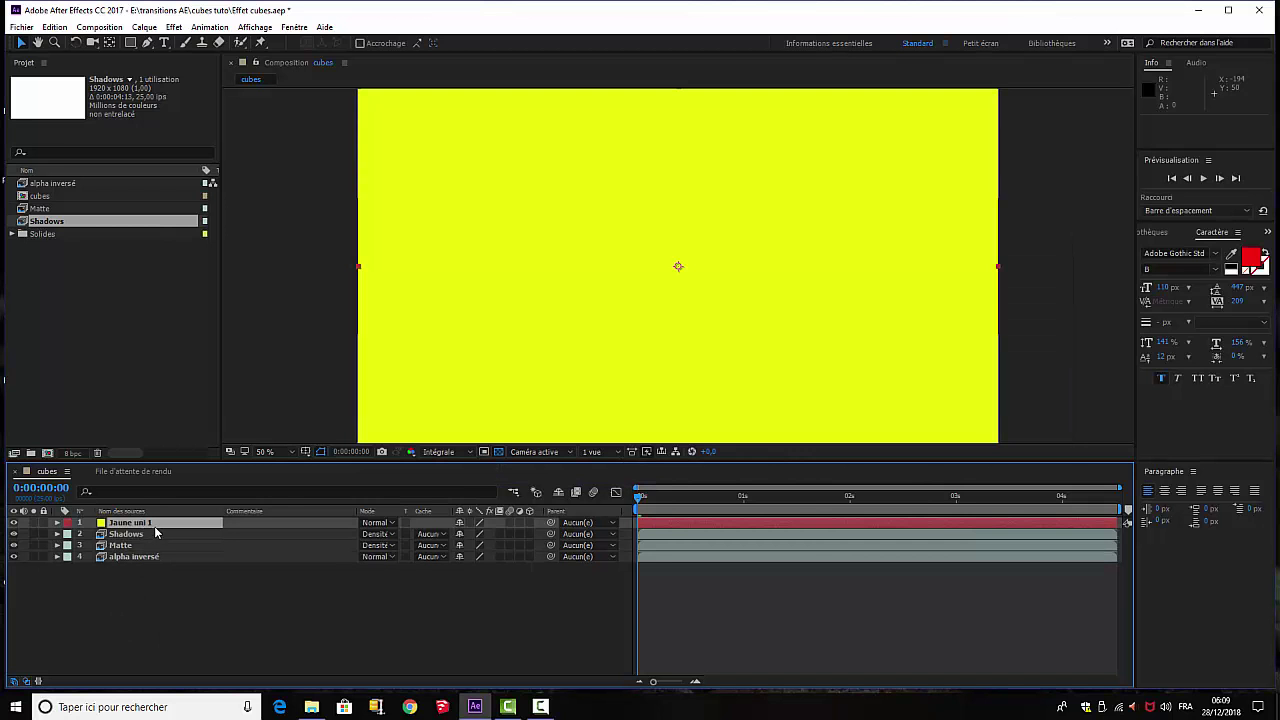
drag(155, 522, 160, 597)
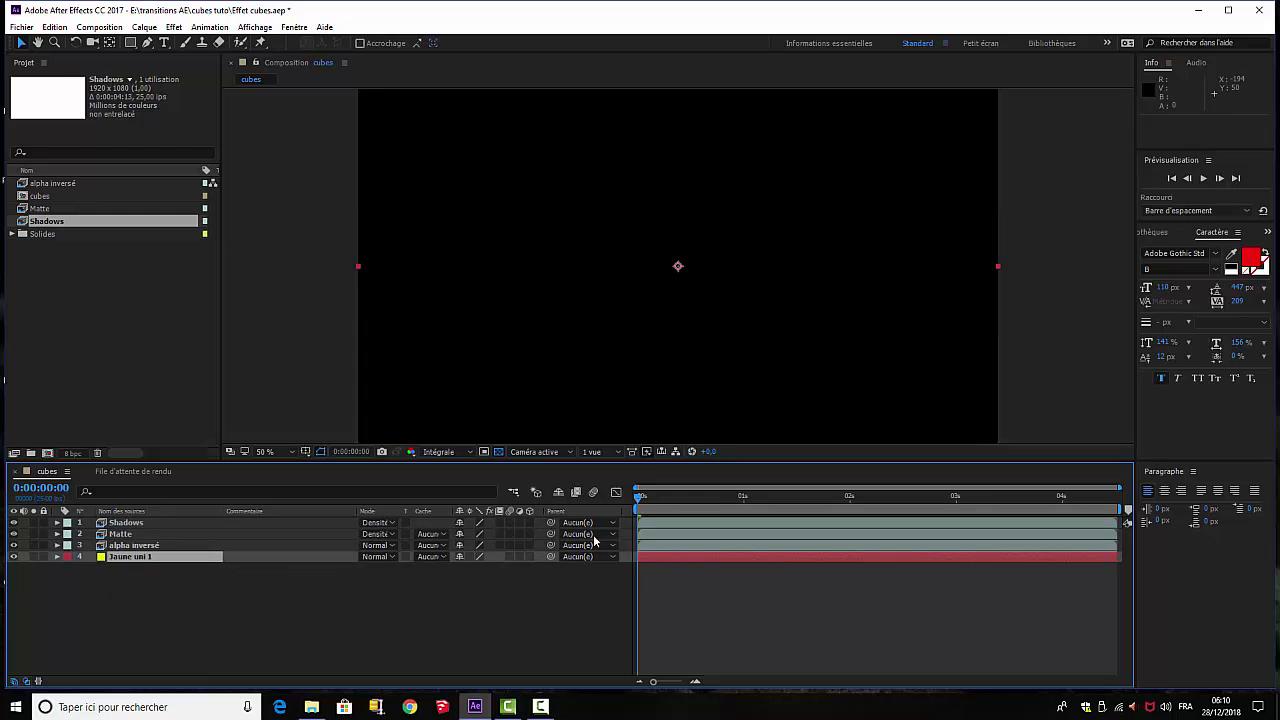
Set the yellow solid's track matte to Luminance alpha inversé and preview the cubes animation from the start.
drag(672, 500, 640, 540)
click(432, 556)
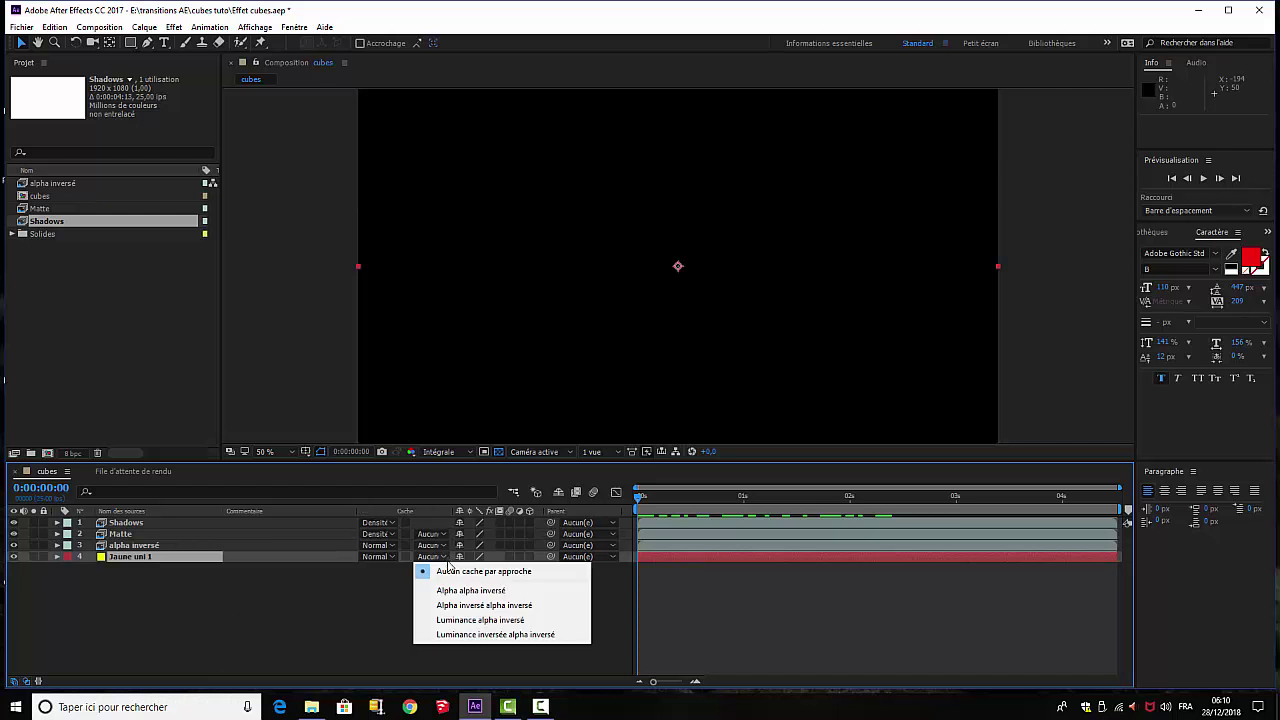
click(456, 621)
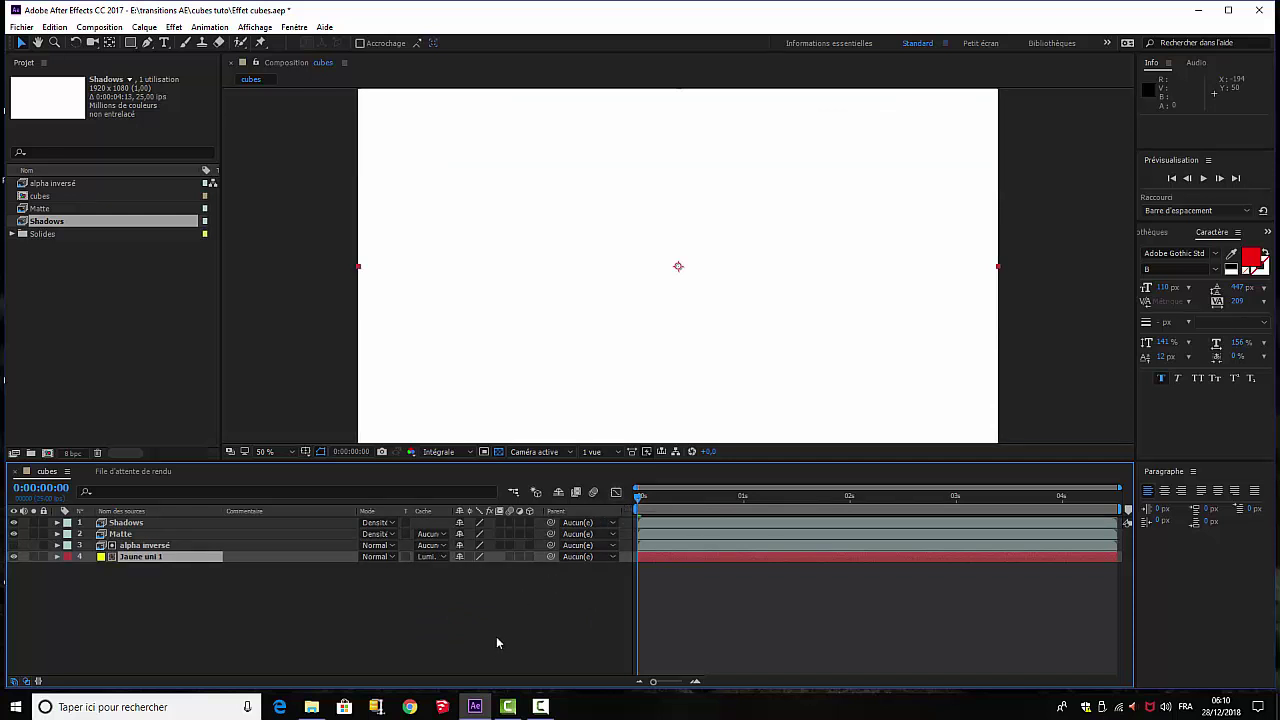
key(space)
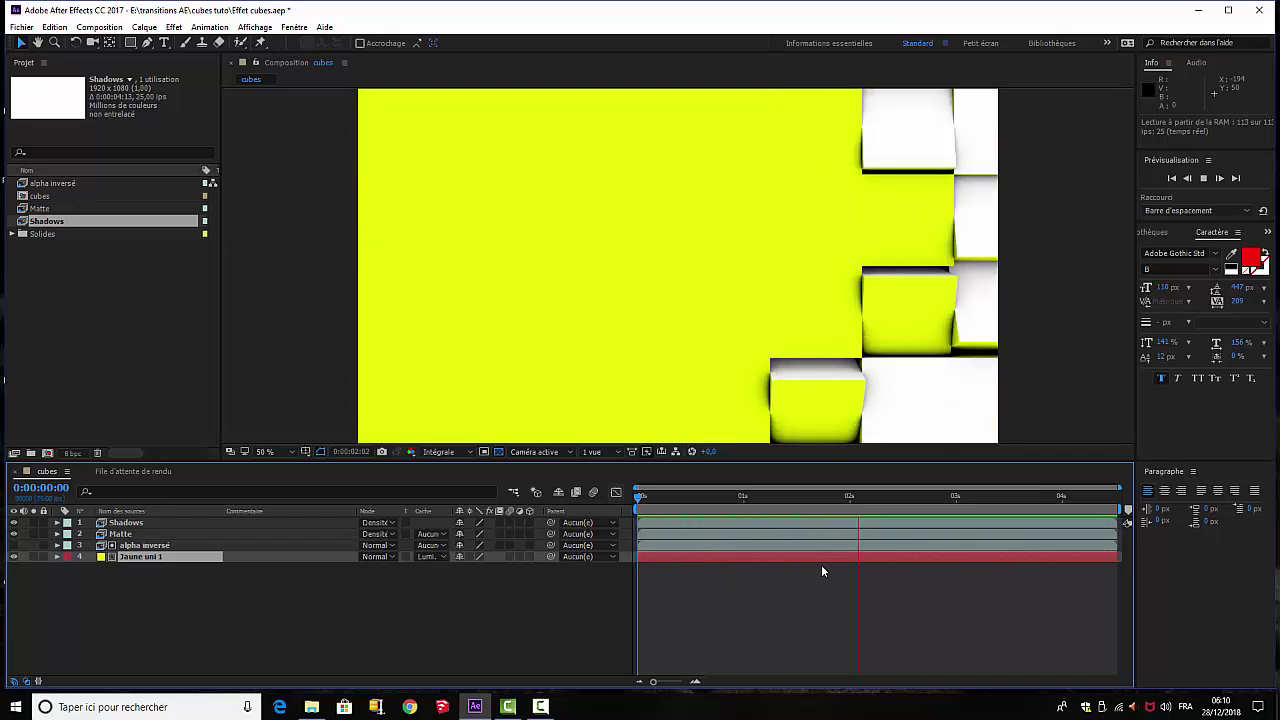
key(space)
drag(857, 500, 605, 540)
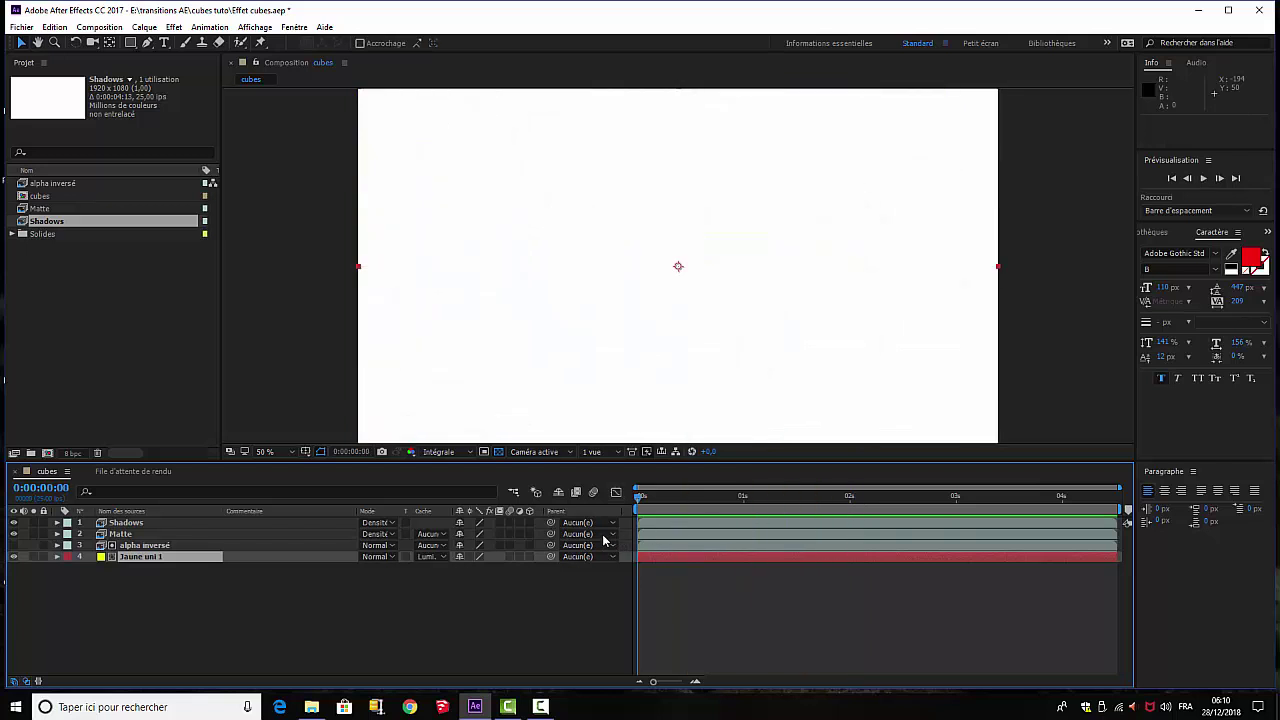
Create a 1920 x 1080 px red solid with color F7082F in the cubes composition.
click(146, 28)
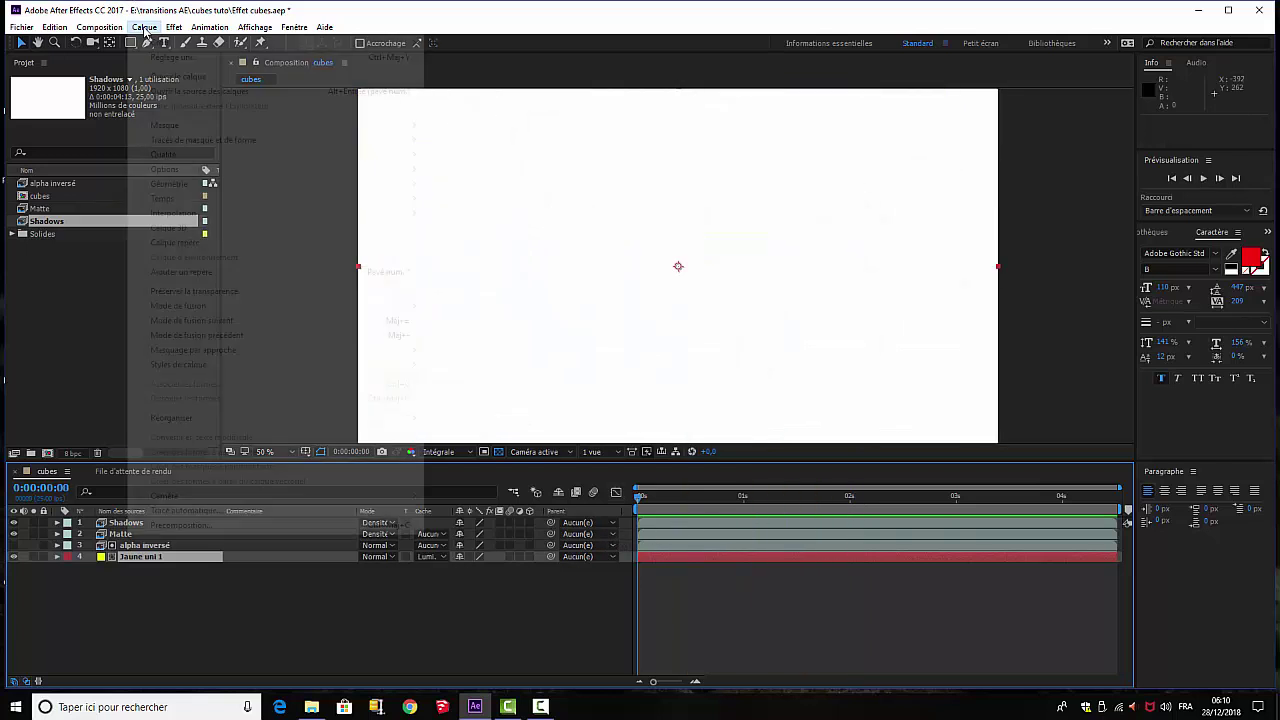
mouse_move(155, 42)
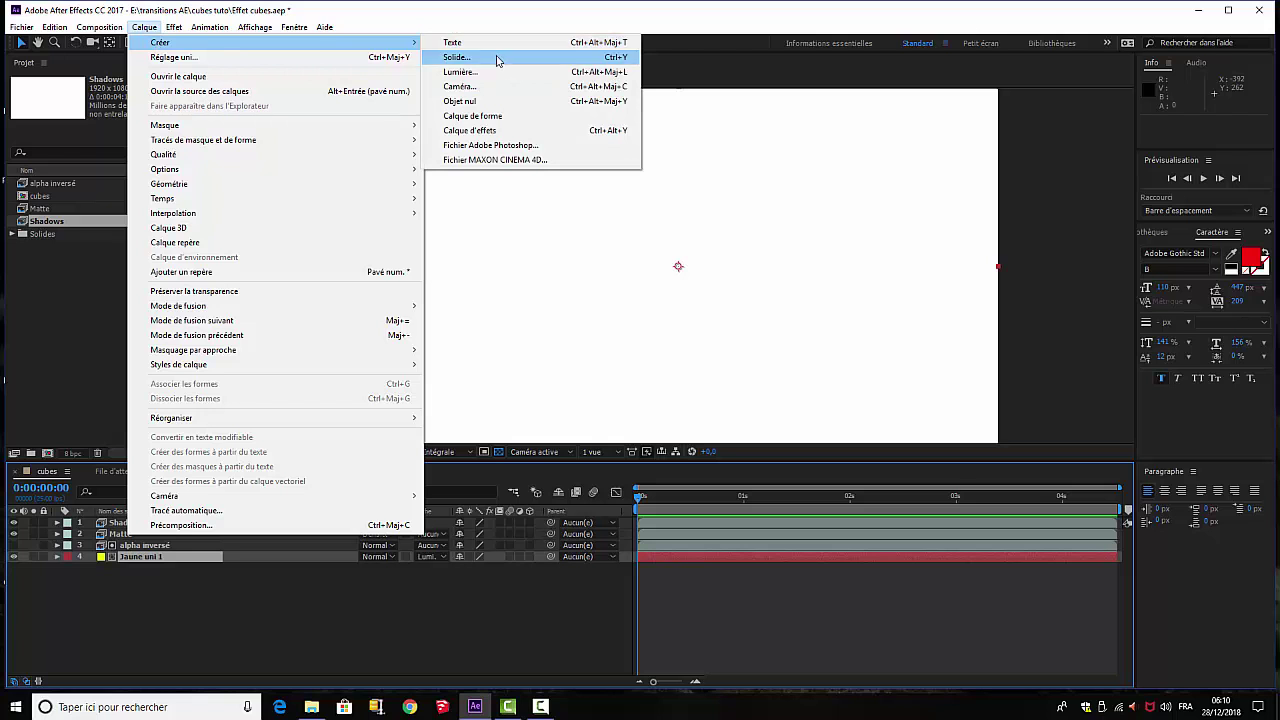
click(500, 57)
click(631, 434)
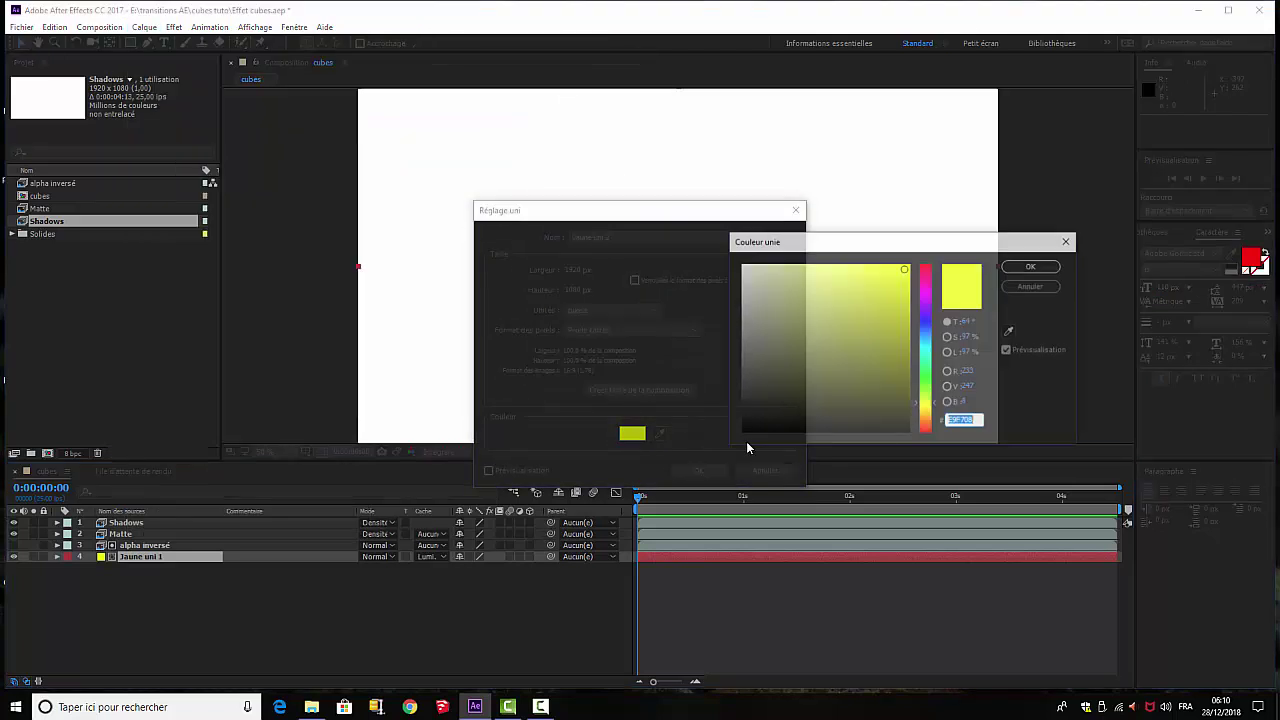
click(928, 273)
click(1032, 266)
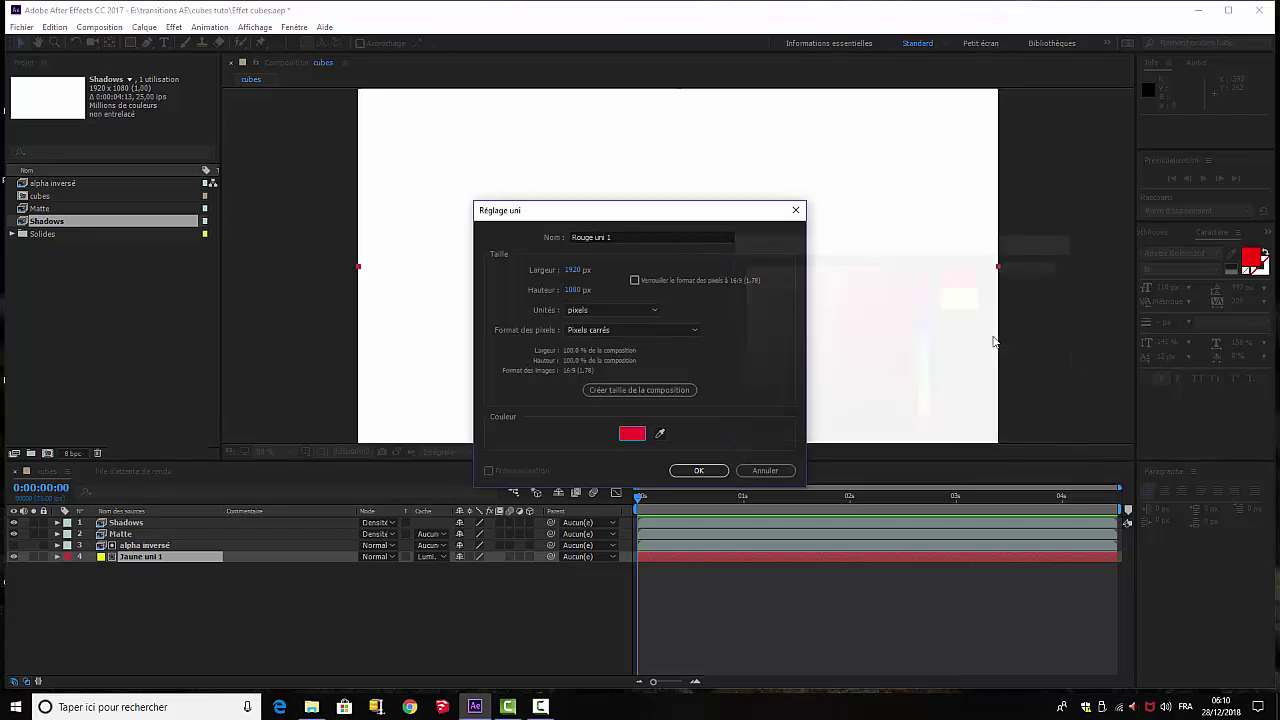
click(699, 470)
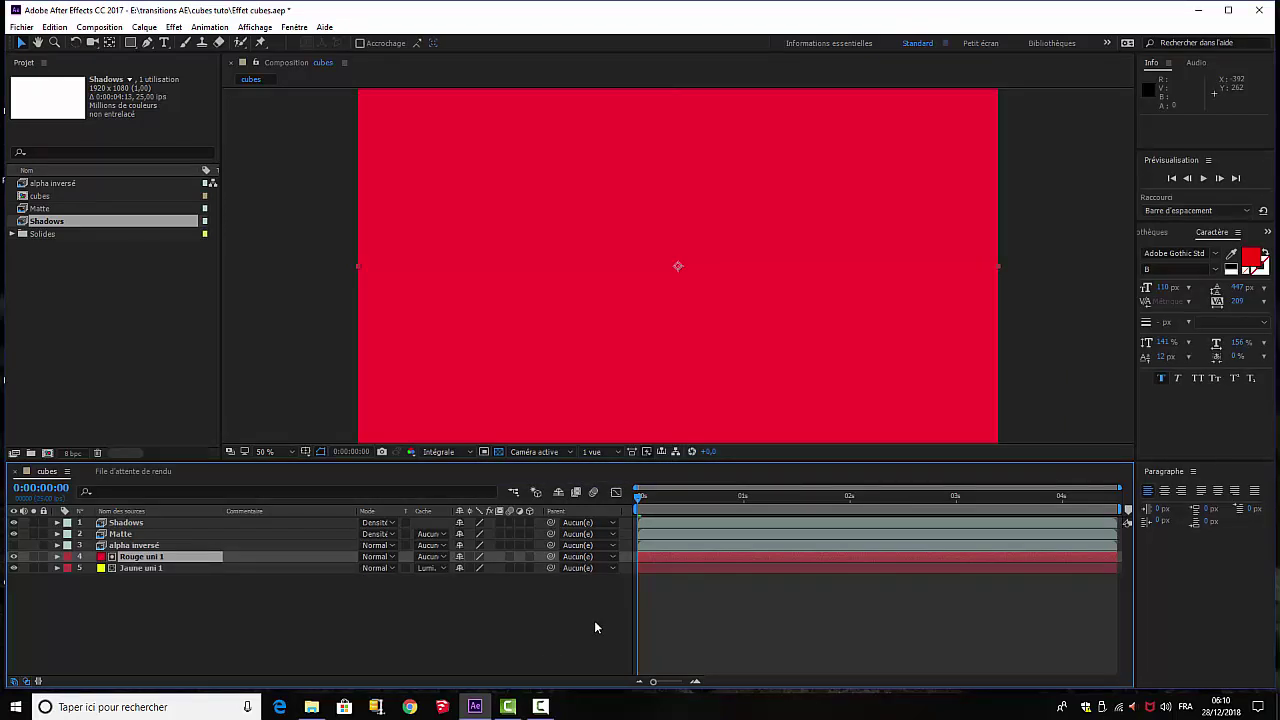
Move the red solid below the yellow solid and preview the transition between the two colors.
key(space)
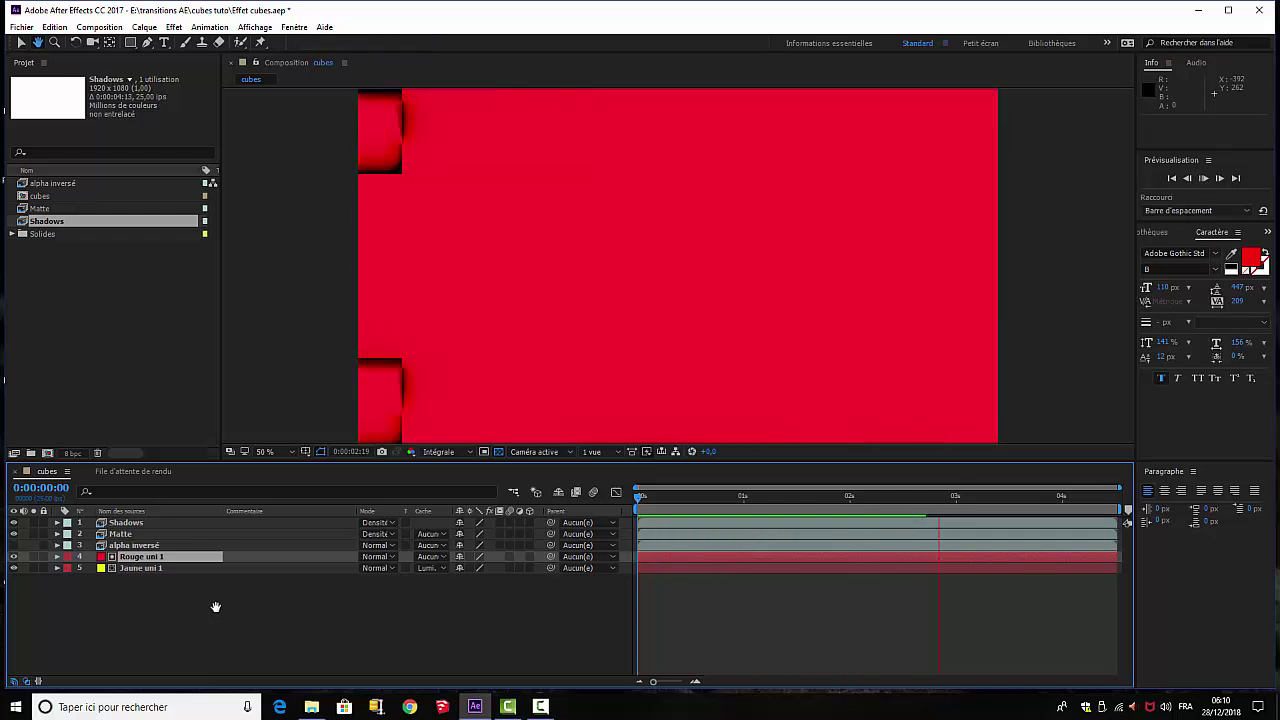
drag(150, 563, 152, 608)
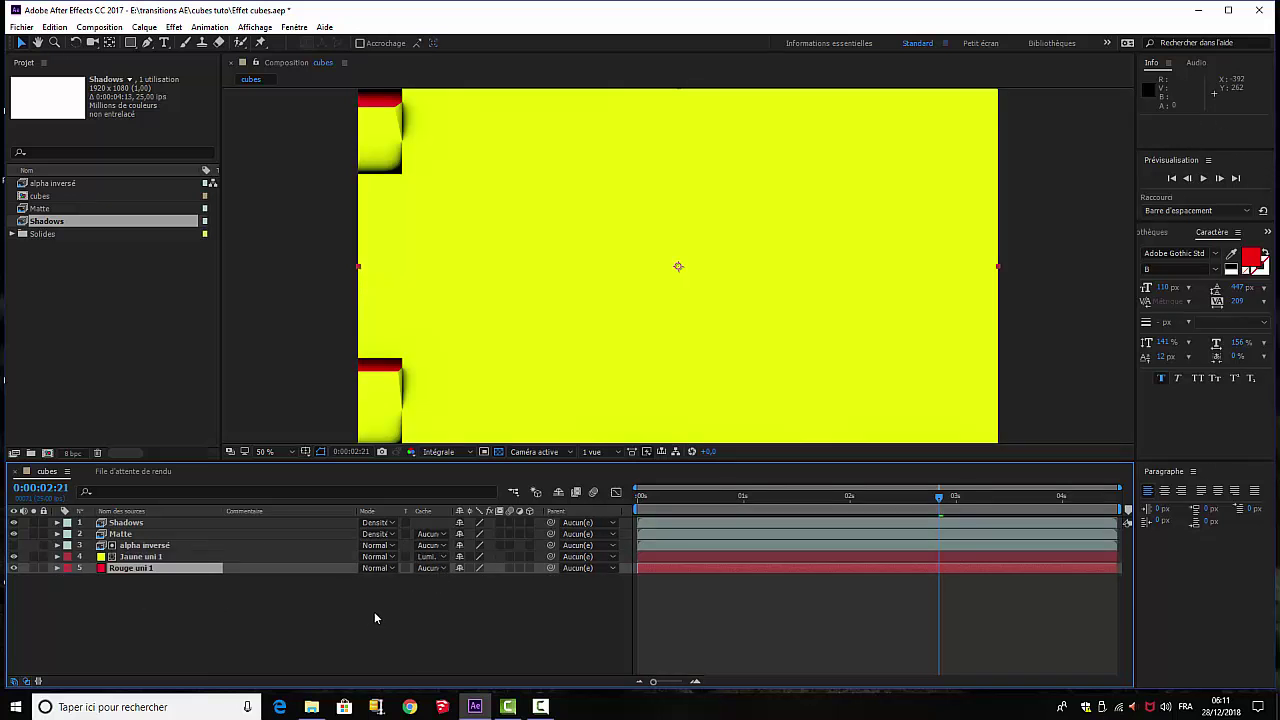
key(space)
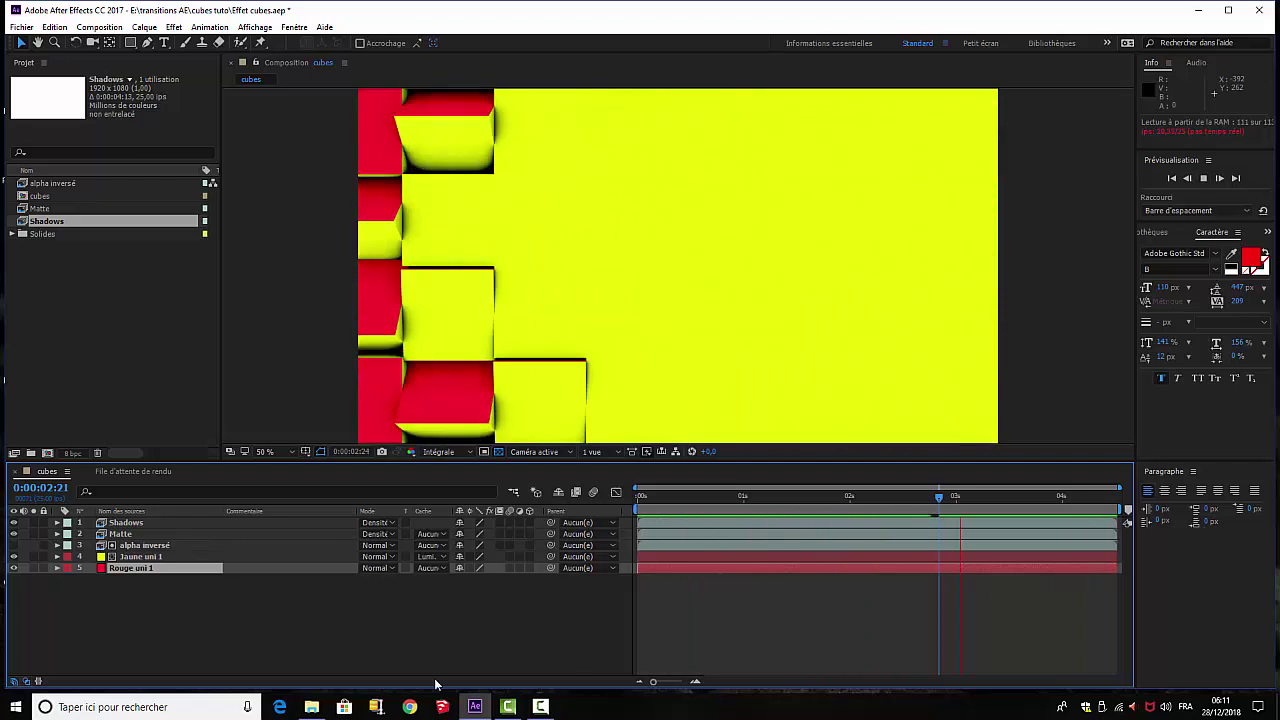
key(space)
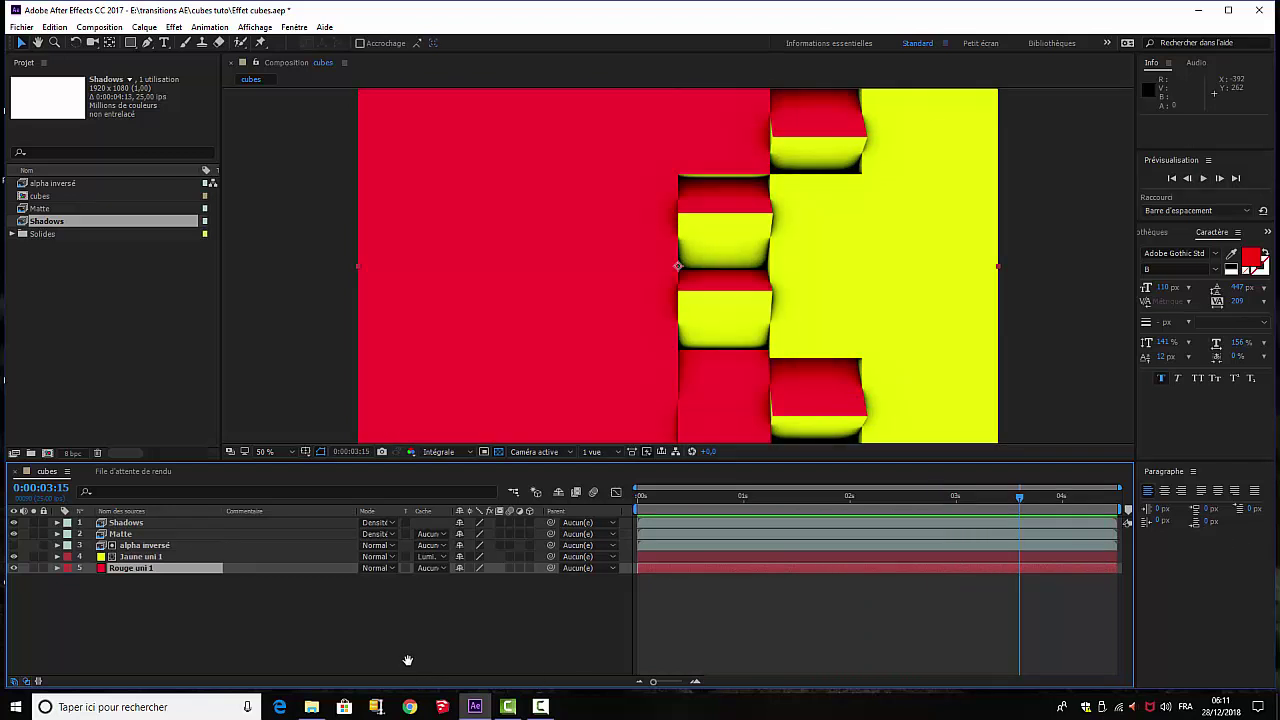
Create a 1920 x 1080 px blue solid with color 082FF7 and place it below the red solid.
click(144, 27)
mouse_move(155, 44)
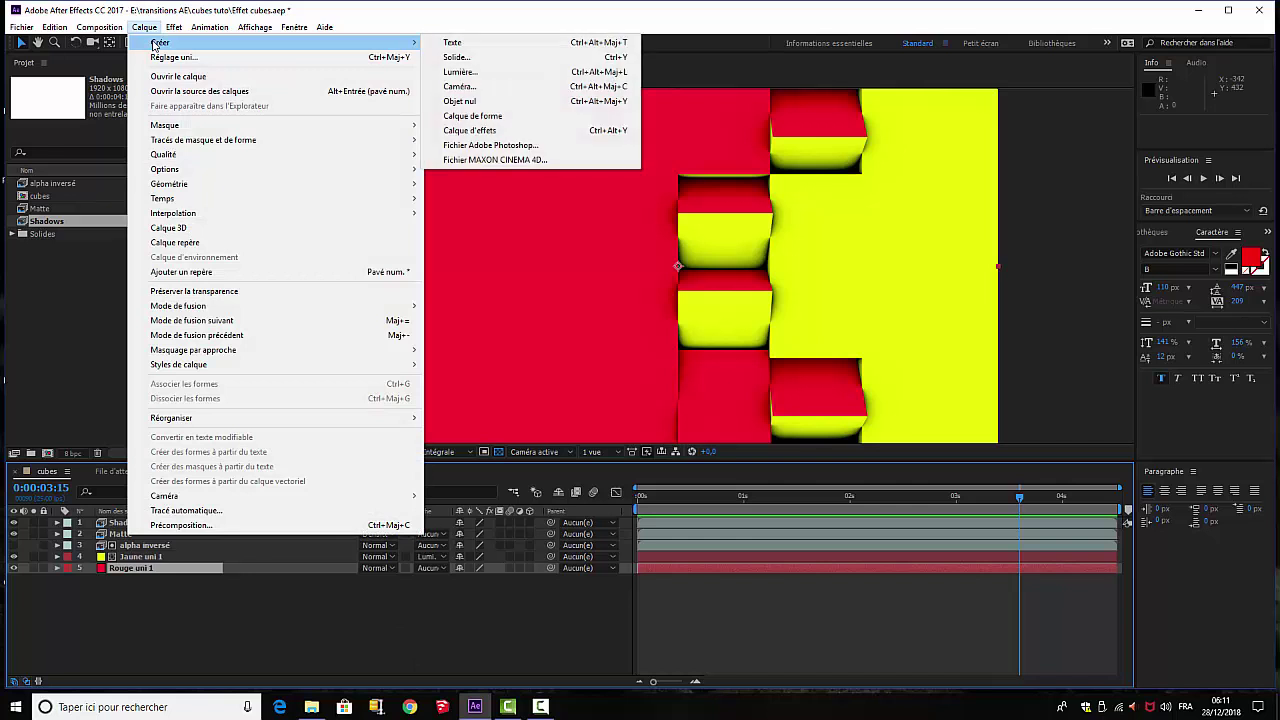
click(491, 58)
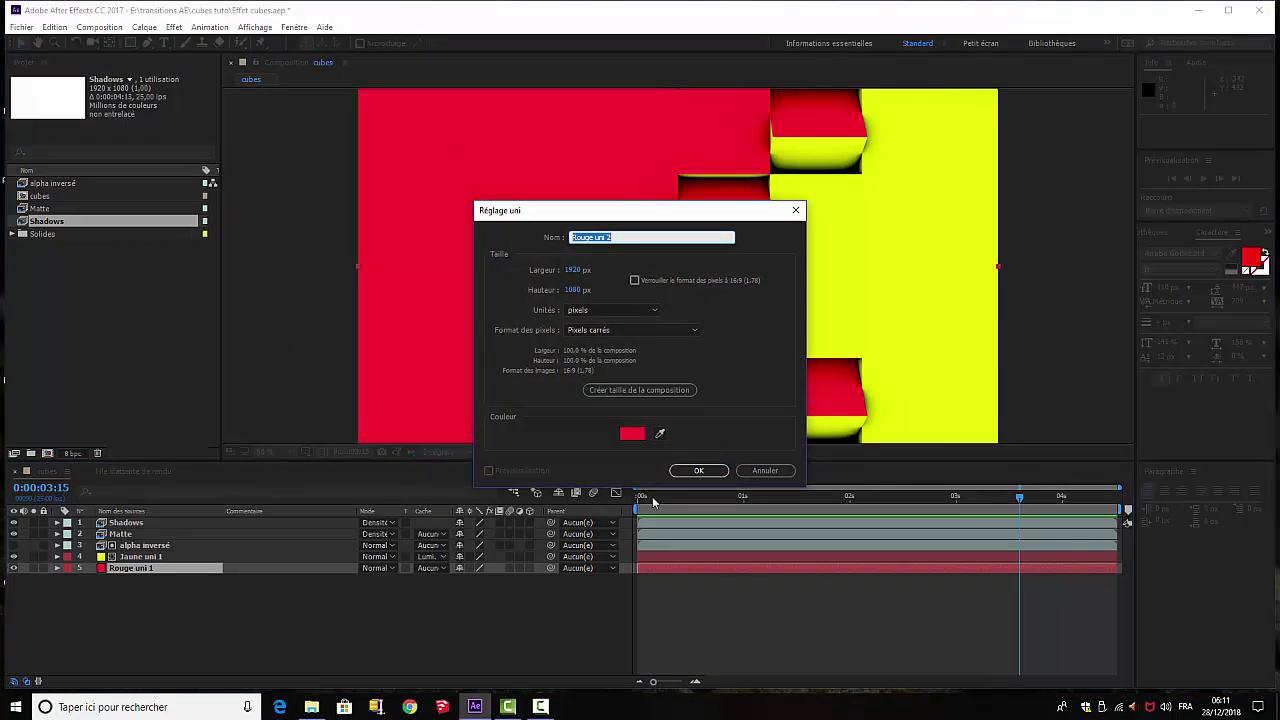
click(632, 433)
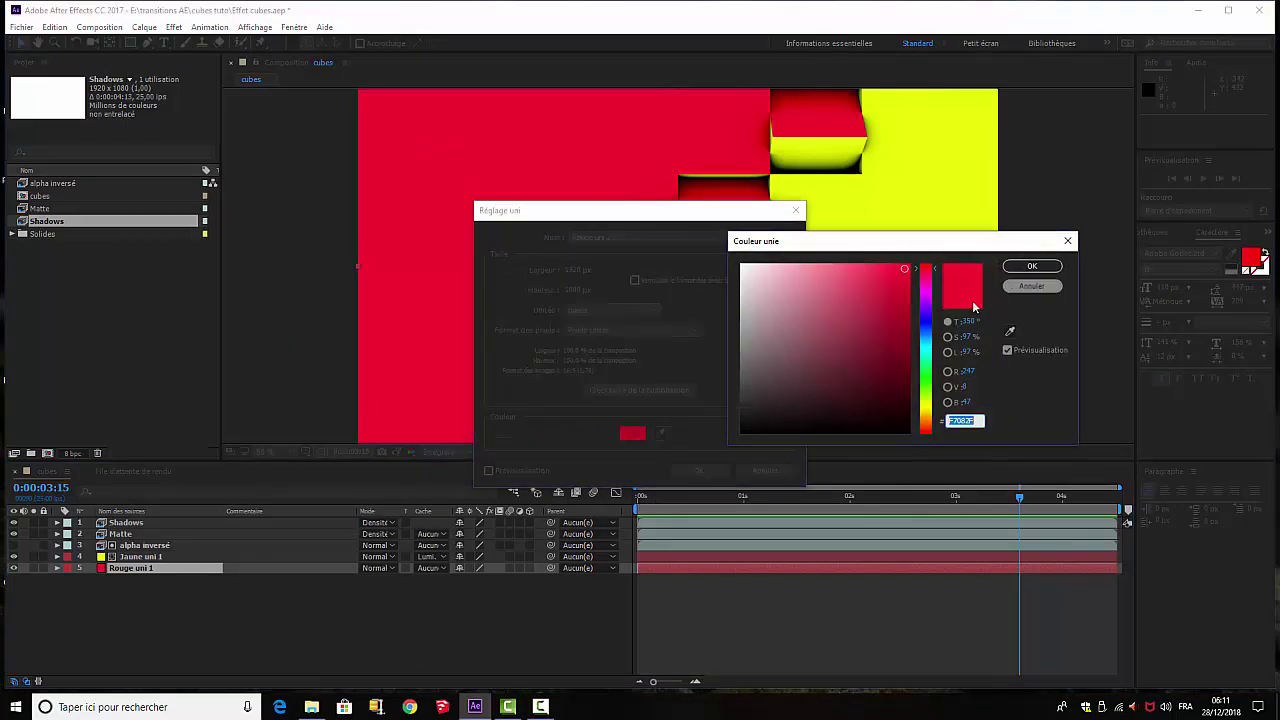
click(928, 326)
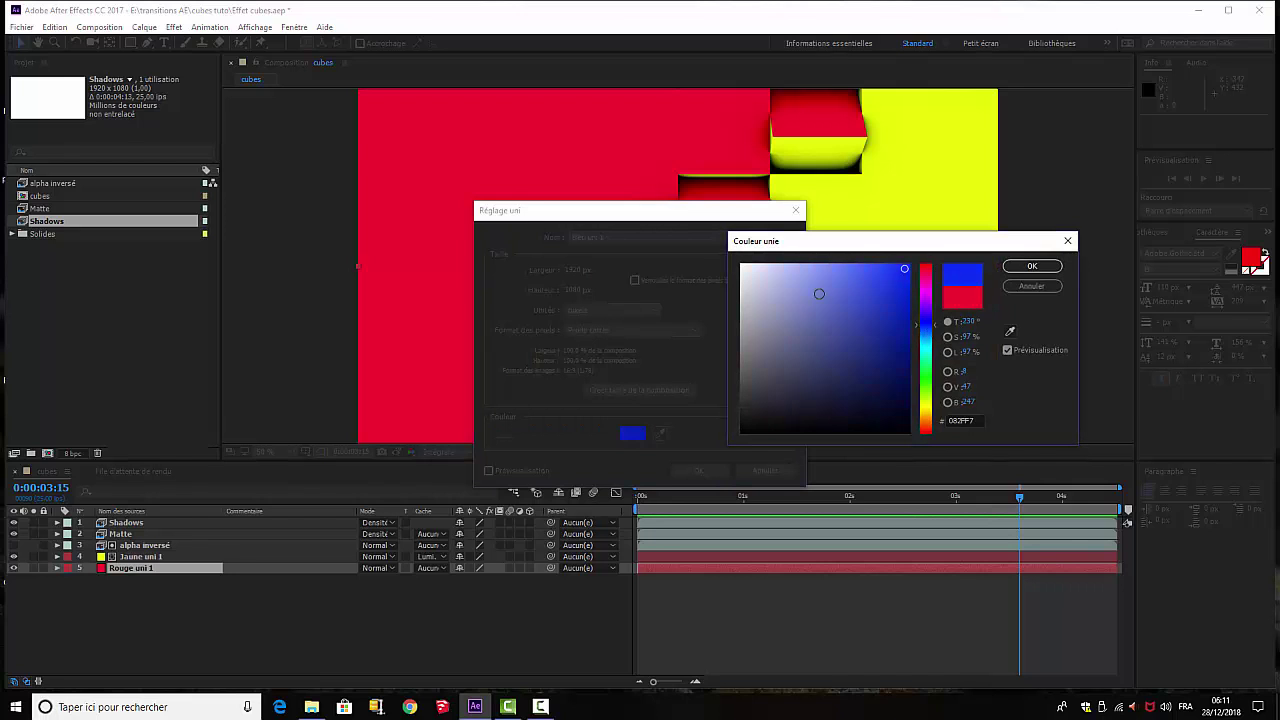
click(1029, 267)
click(699, 470)
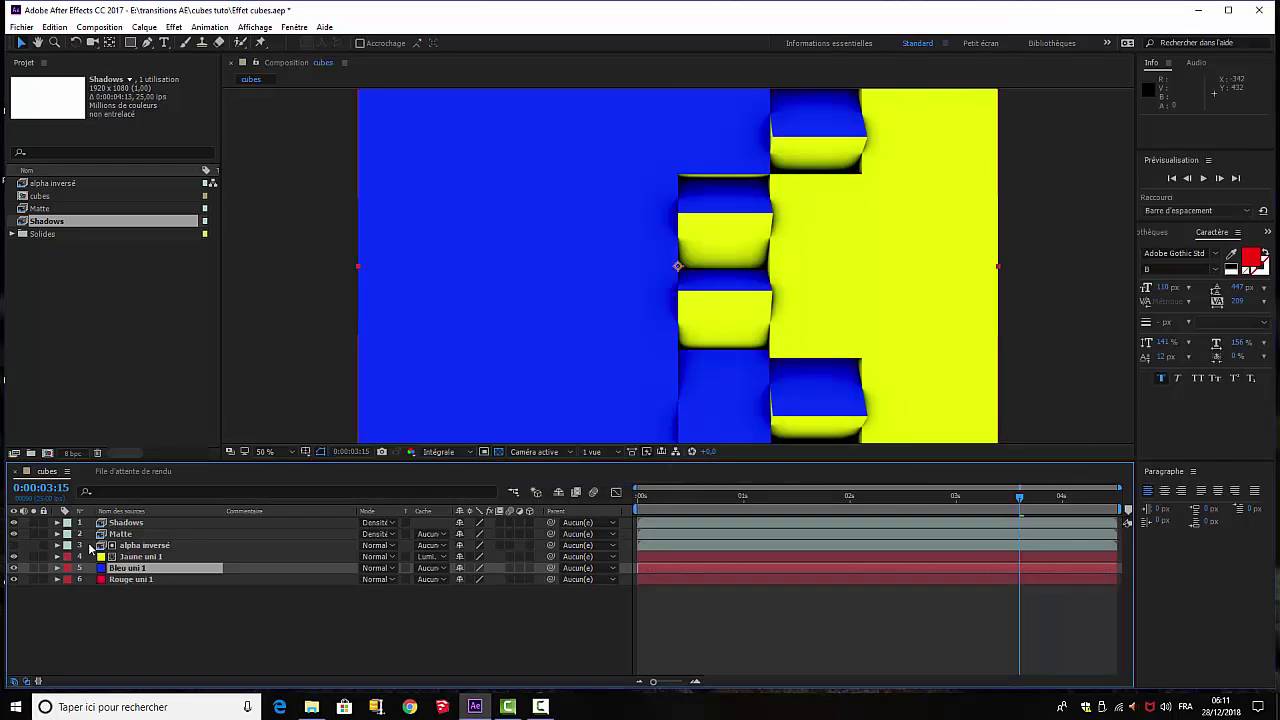
click(128, 568)
key(Return)
drag(128, 568, 125, 636)
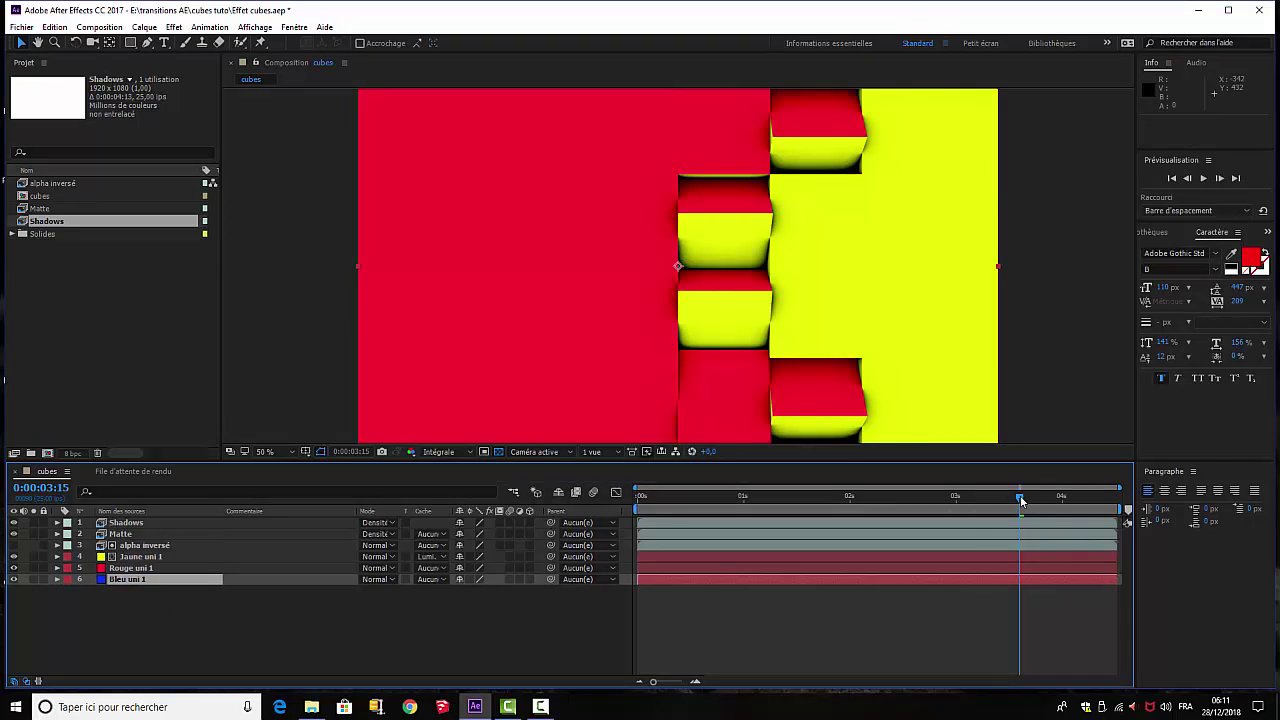
Trim the start of the red solid to 0:00:02:13 in the cubes composition.
click(680, 497)
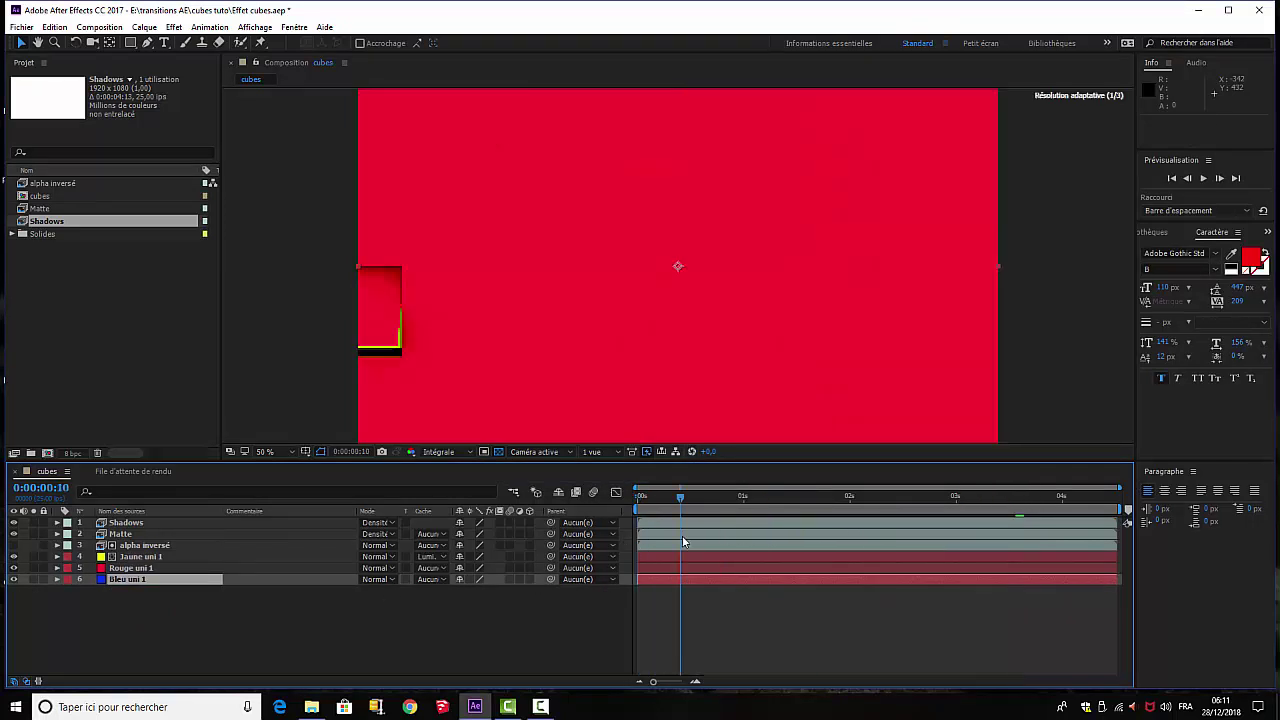
drag(683, 541, 638, 548)
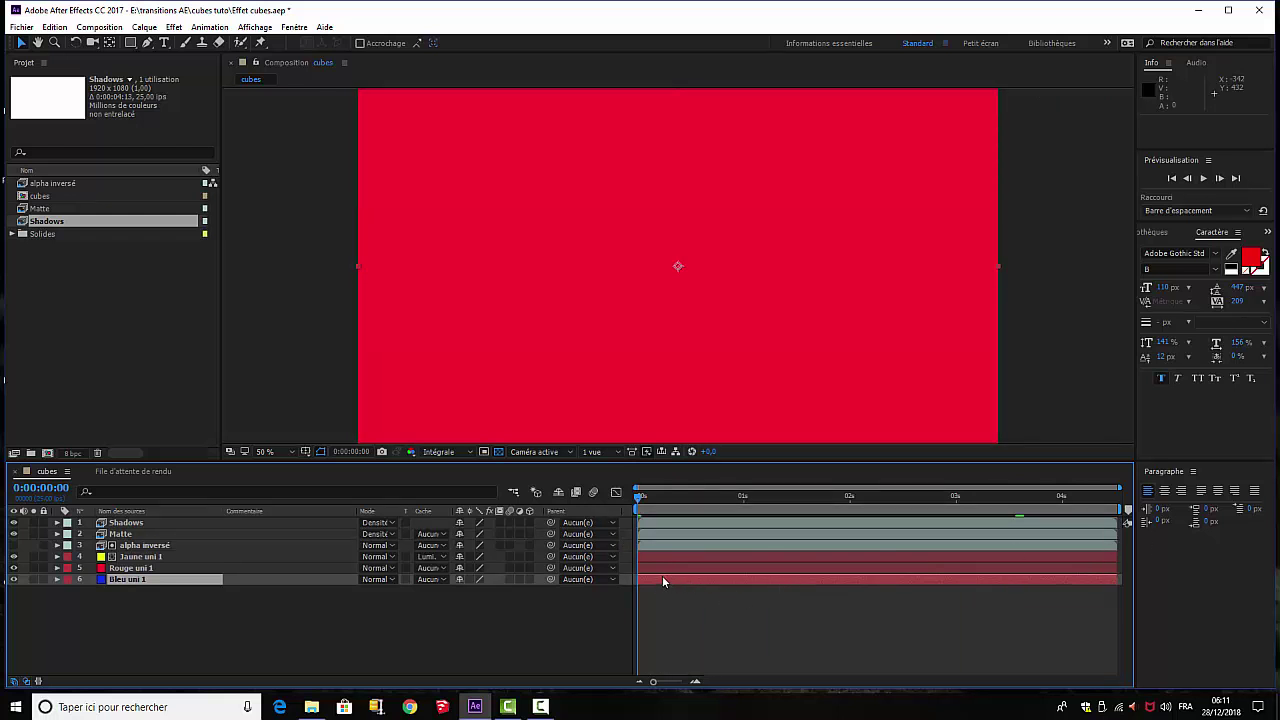
click(638, 567)
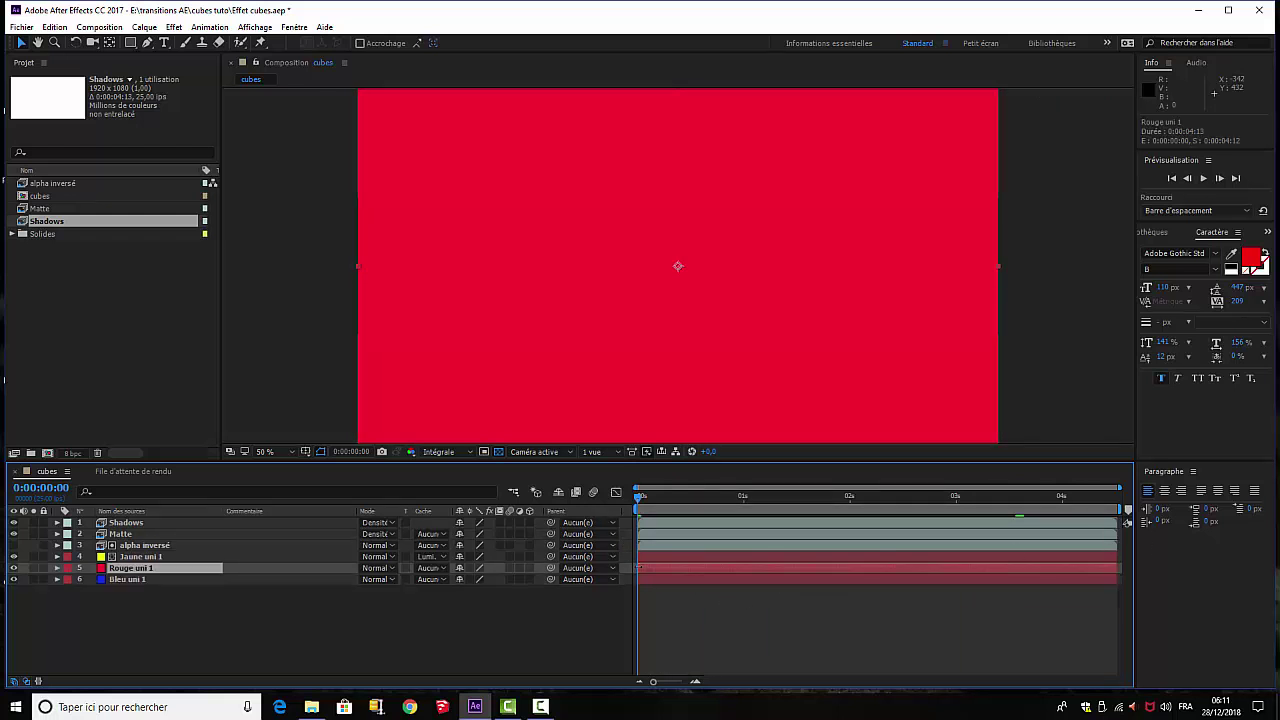
drag(638, 567, 901, 567)
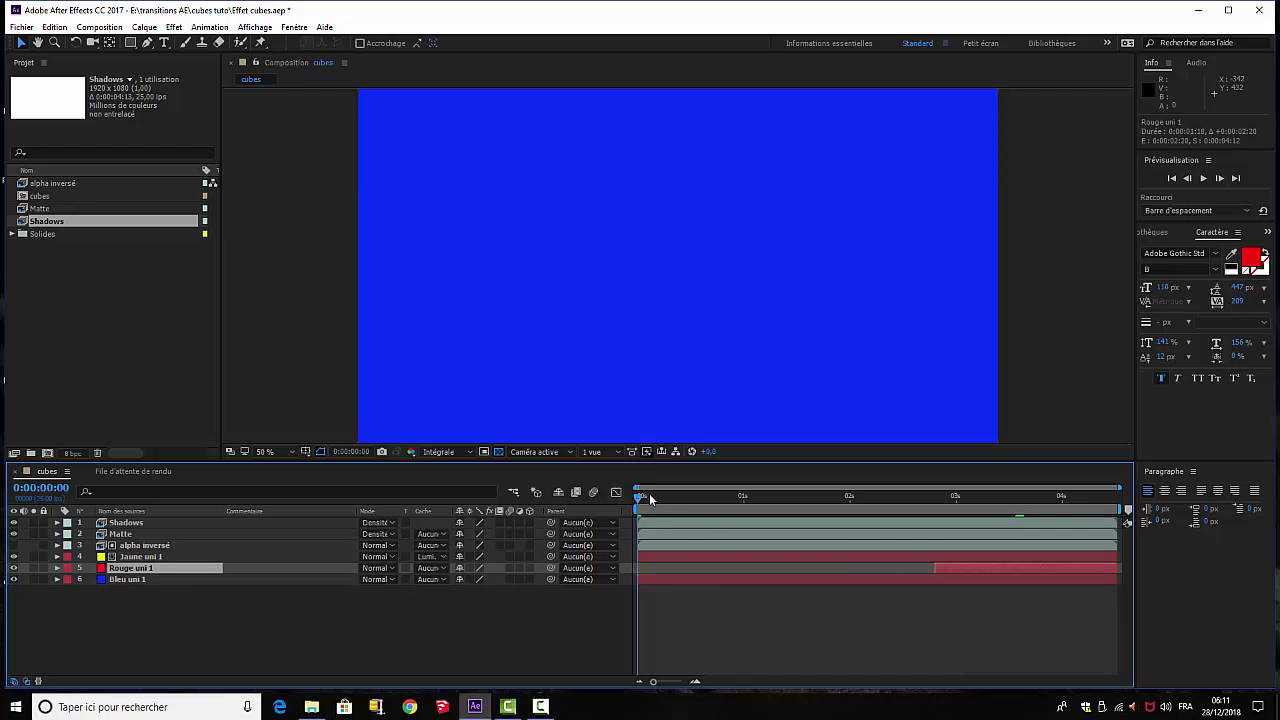
drag(640, 500, 906, 505)
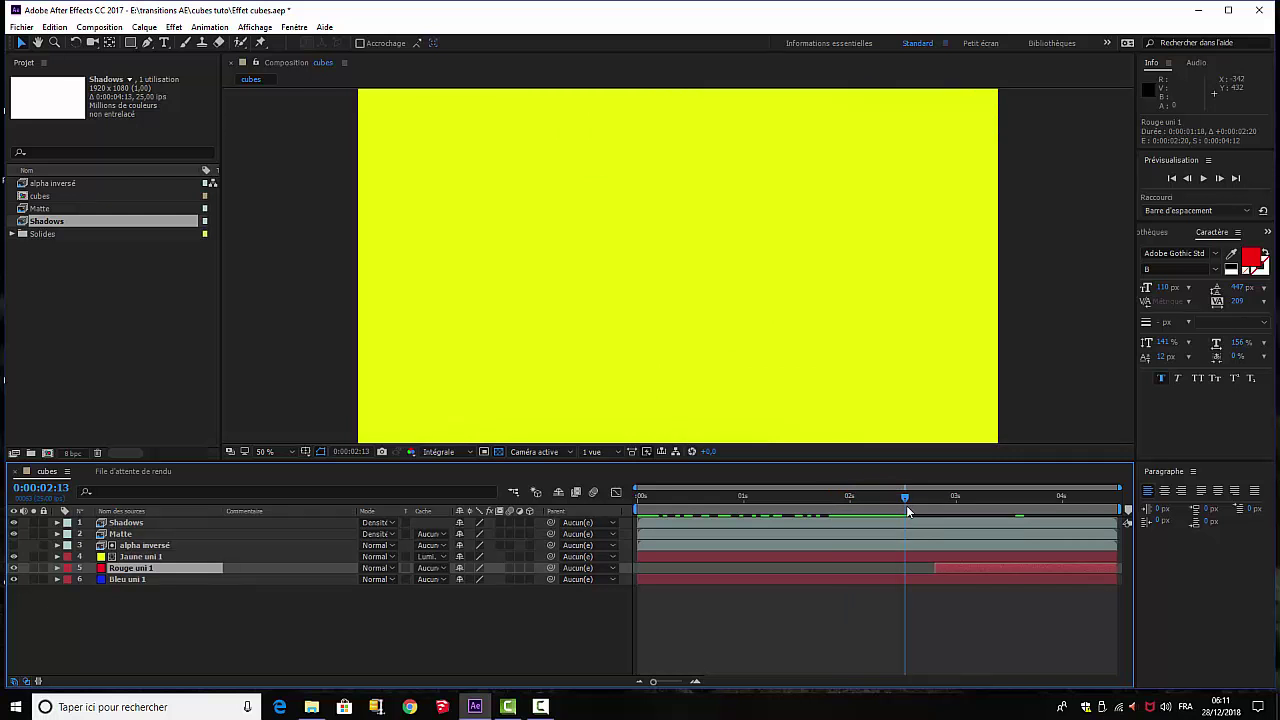
drag(935, 569, 905, 570)
Trim the end of the blue solid to 0:00:02:13 and scrub through the color transitions.
drag(1116, 580, 906, 581)
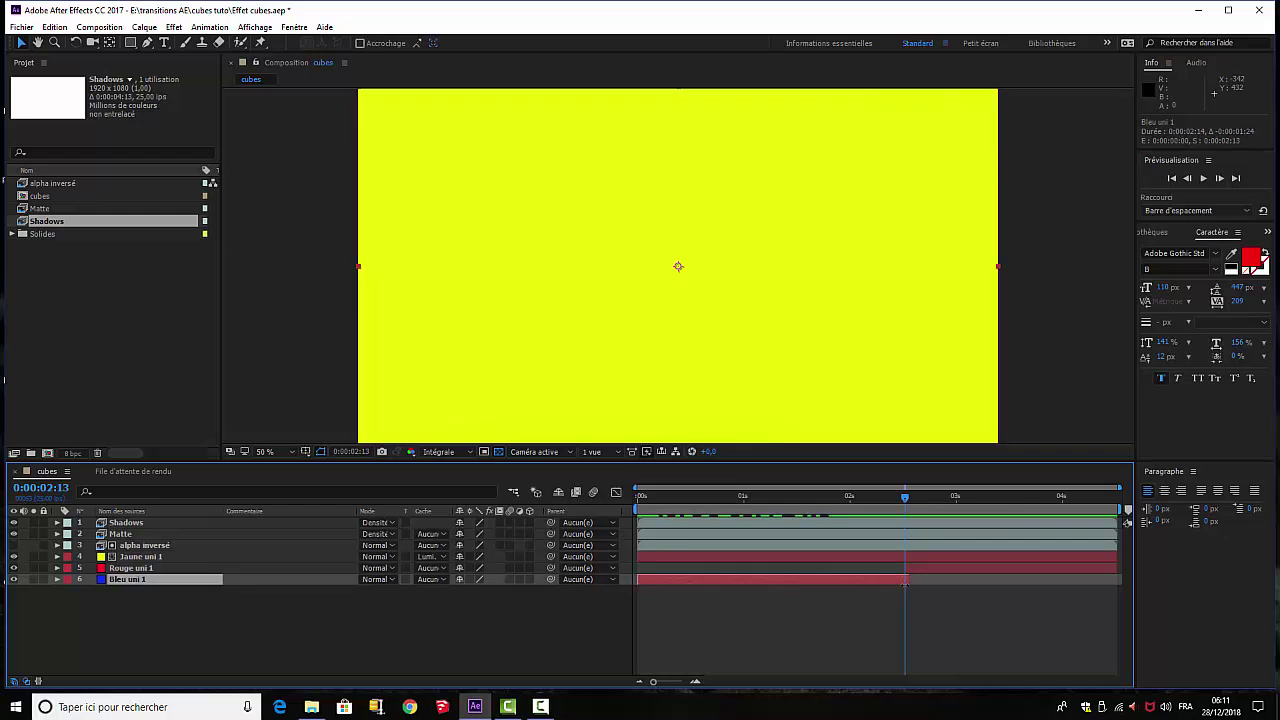
drag(904, 505, 777, 555)
drag(804, 560, 1108, 573)
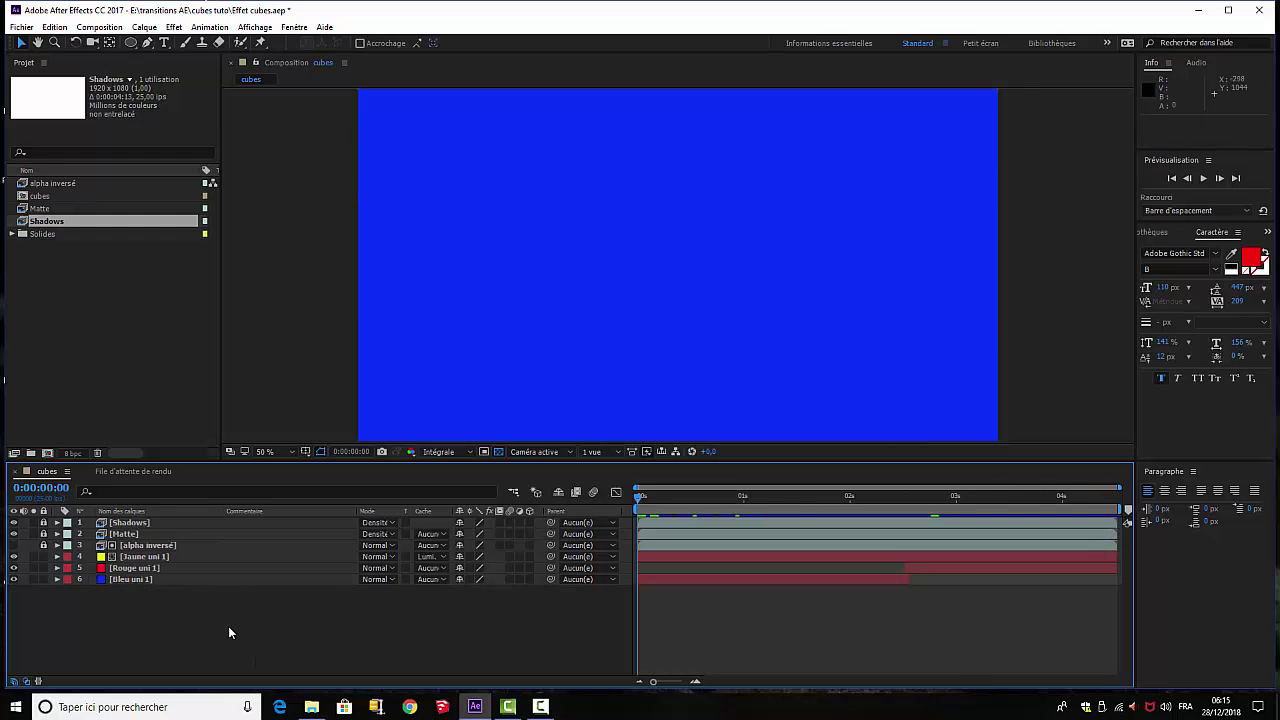
Create a near-black 1920 x 1080 px solid above all other layers.
click(146, 28)
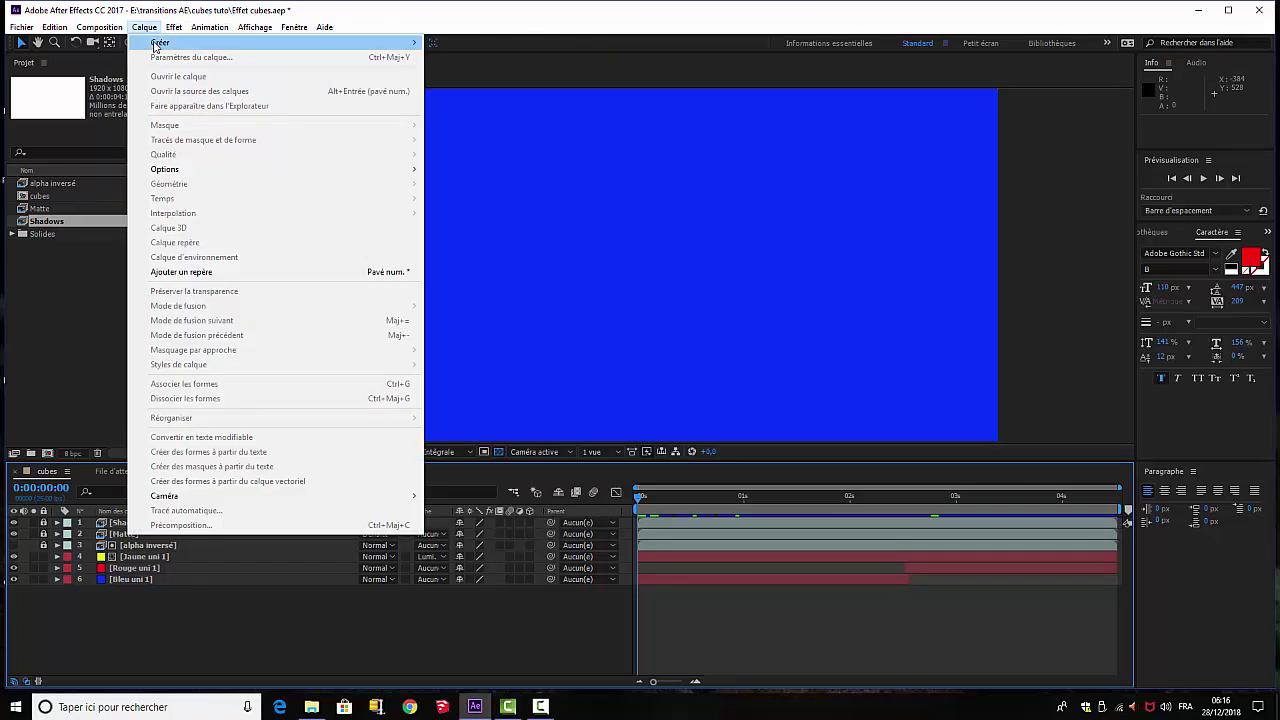
mouse_move(314, 43)
click(492, 64)
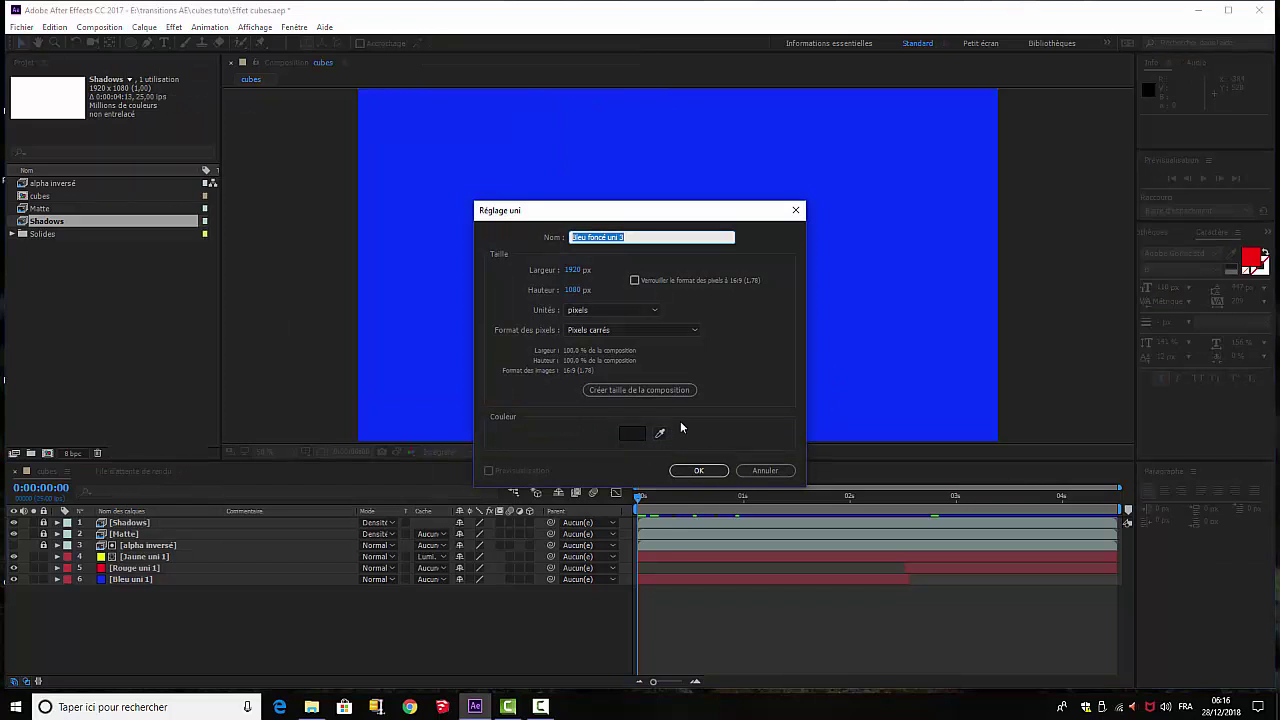
click(698, 474)
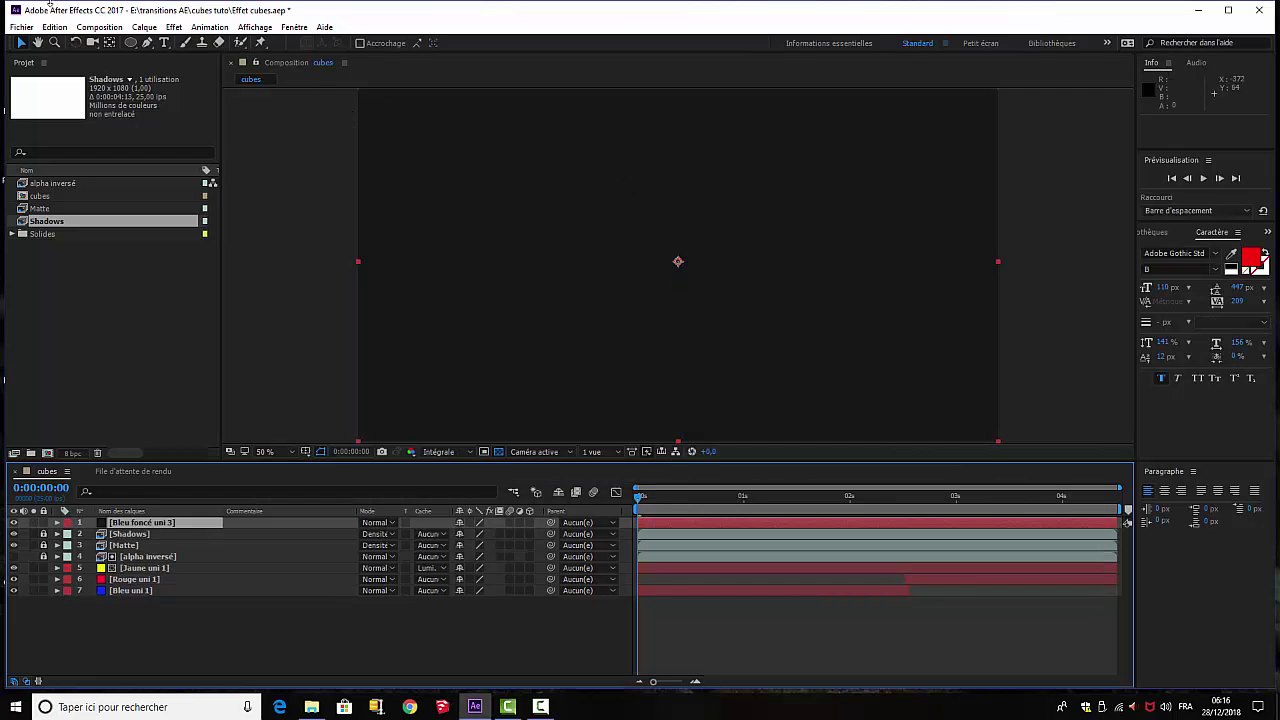
Draw a large centered ellipse mask about 710 px high on the dark solid and invert it.
click(134, 47)
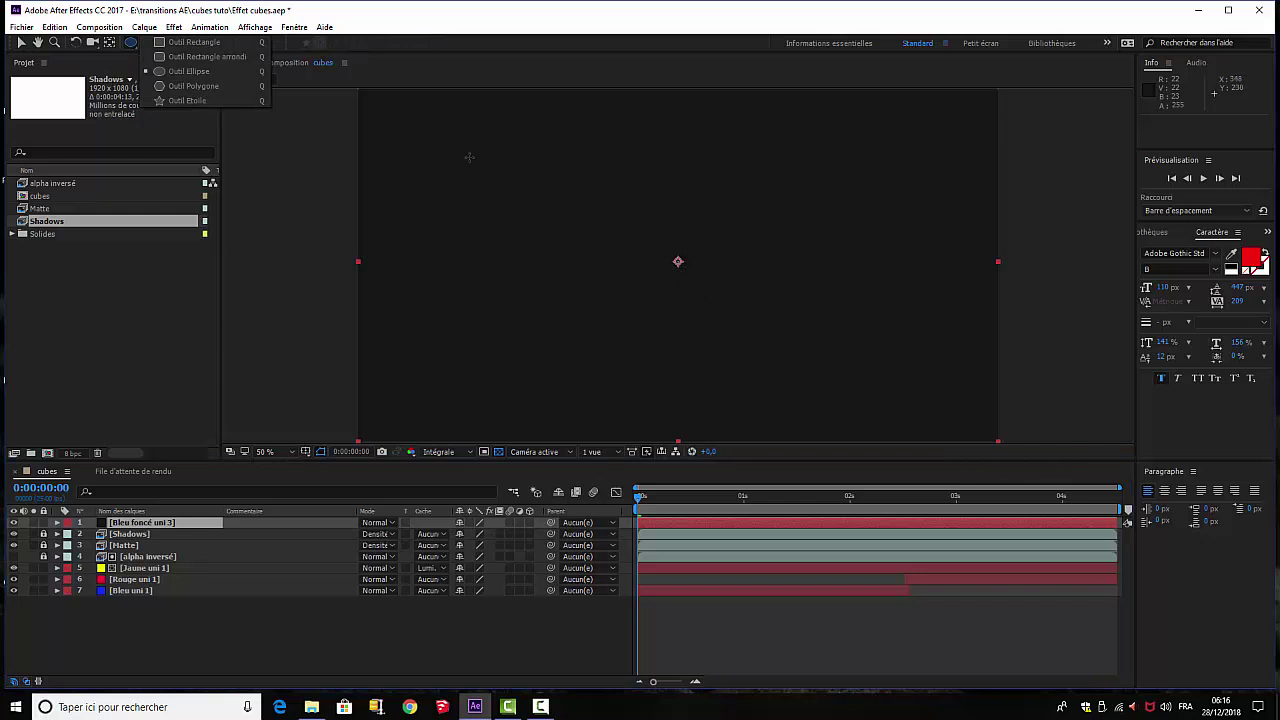
drag(462, 153, 885, 391)
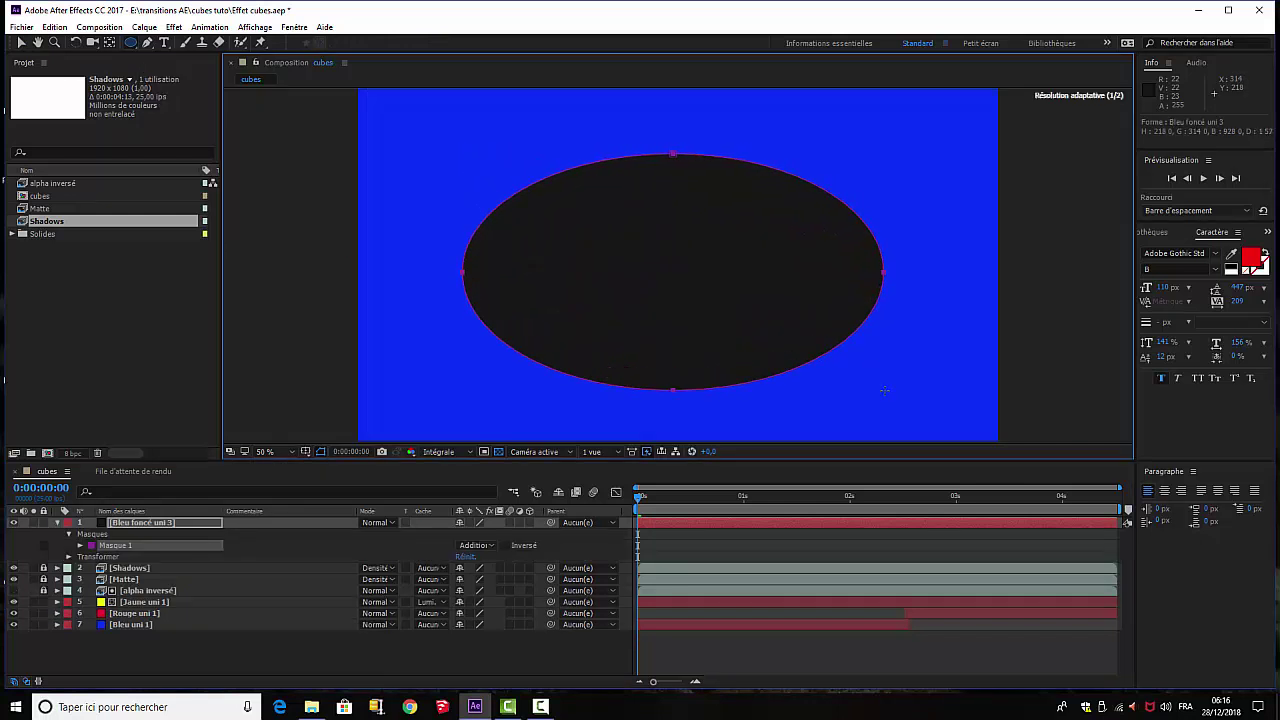
click(79, 546)
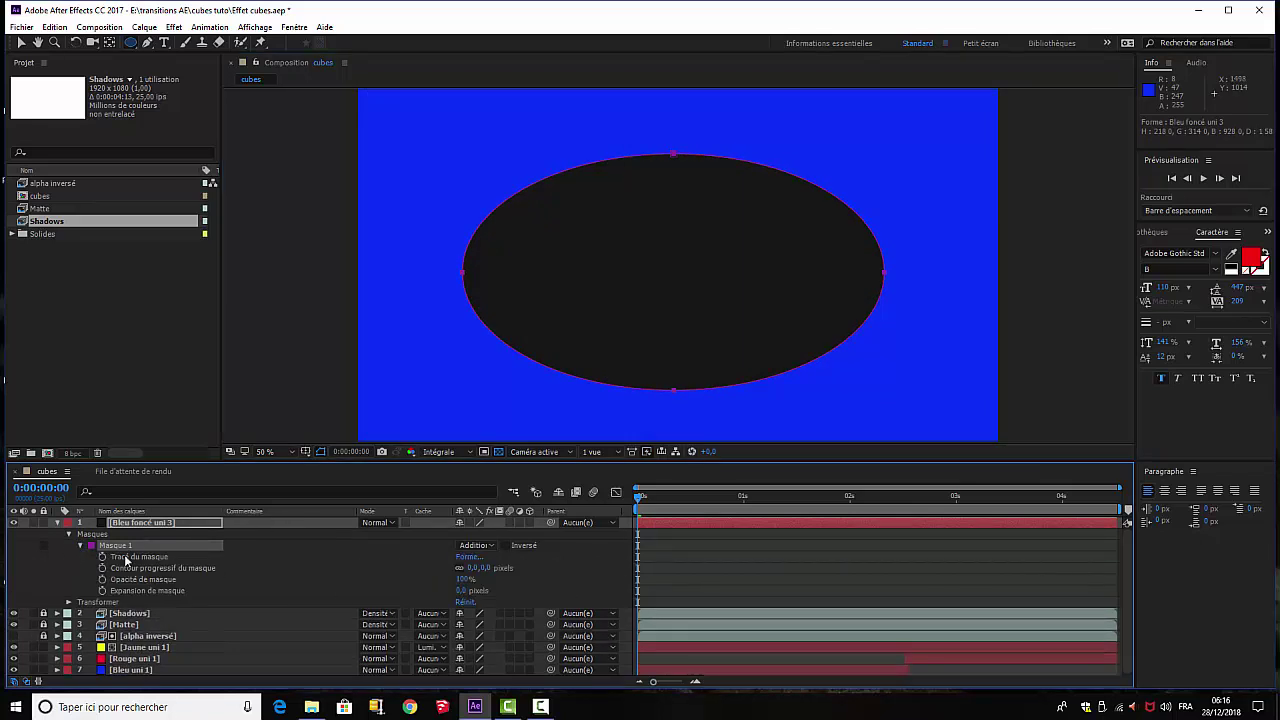
click(506, 546)
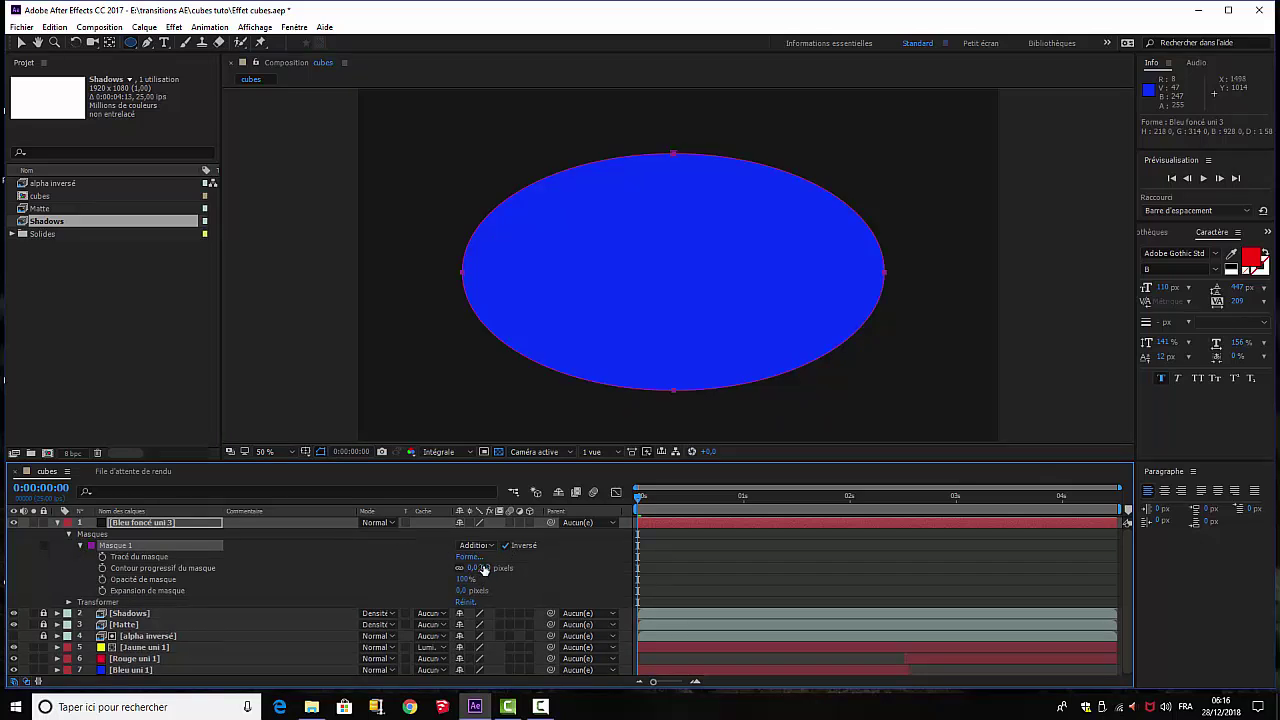
Set the ellipse mask's feather to 585 pixels and expansion to 250 pixels, and reduce its opacity for a soft vignette.
drag(484, 569, 650, 569)
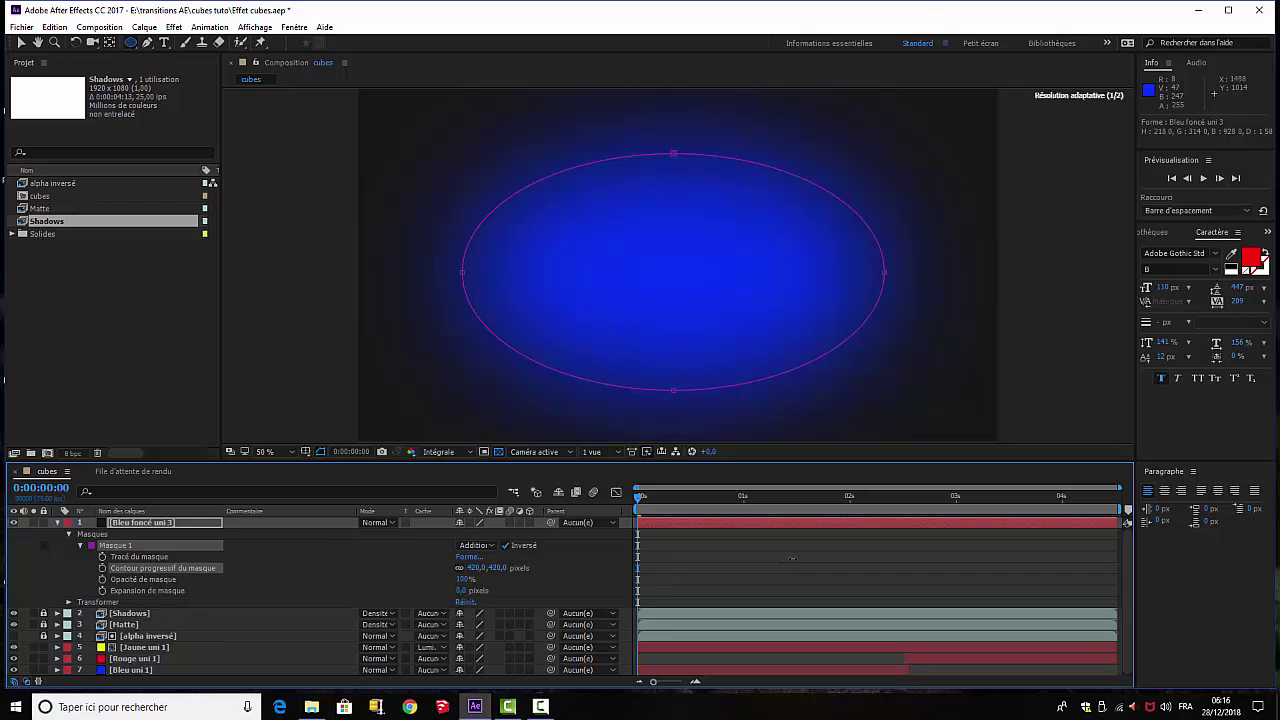
drag(834, 563, 863, 557)
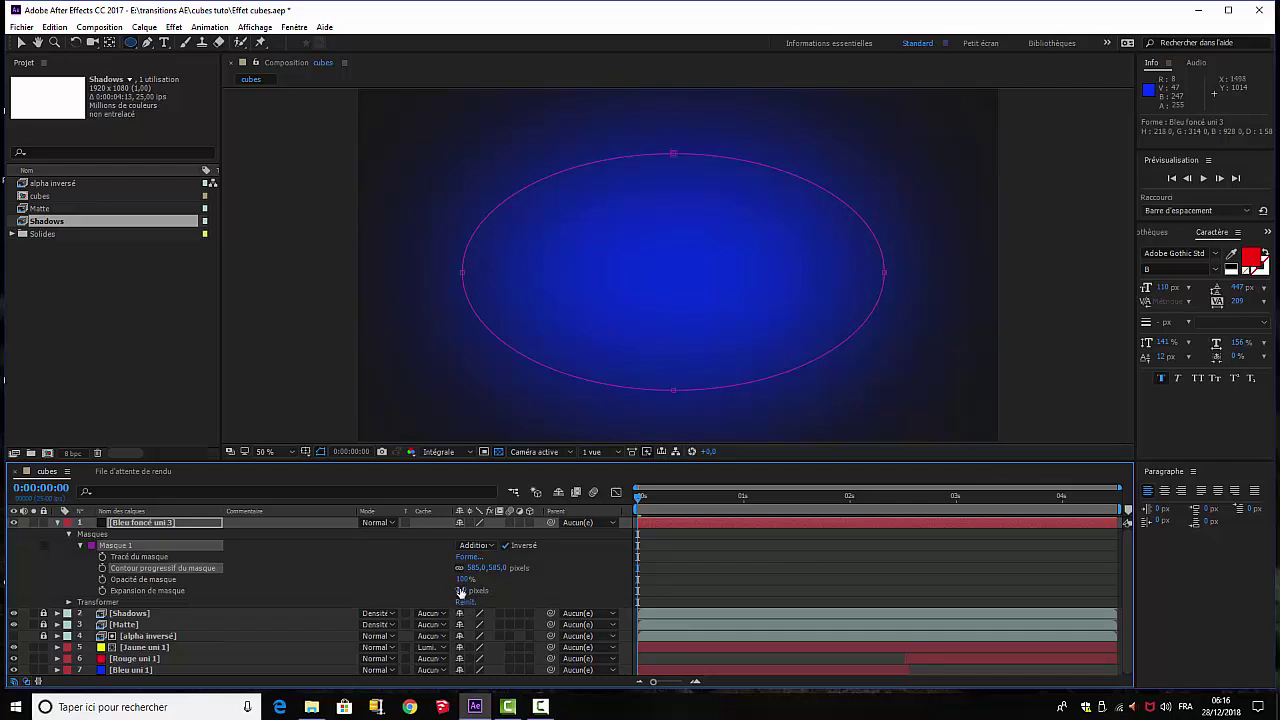
drag(462, 590, 549, 591)
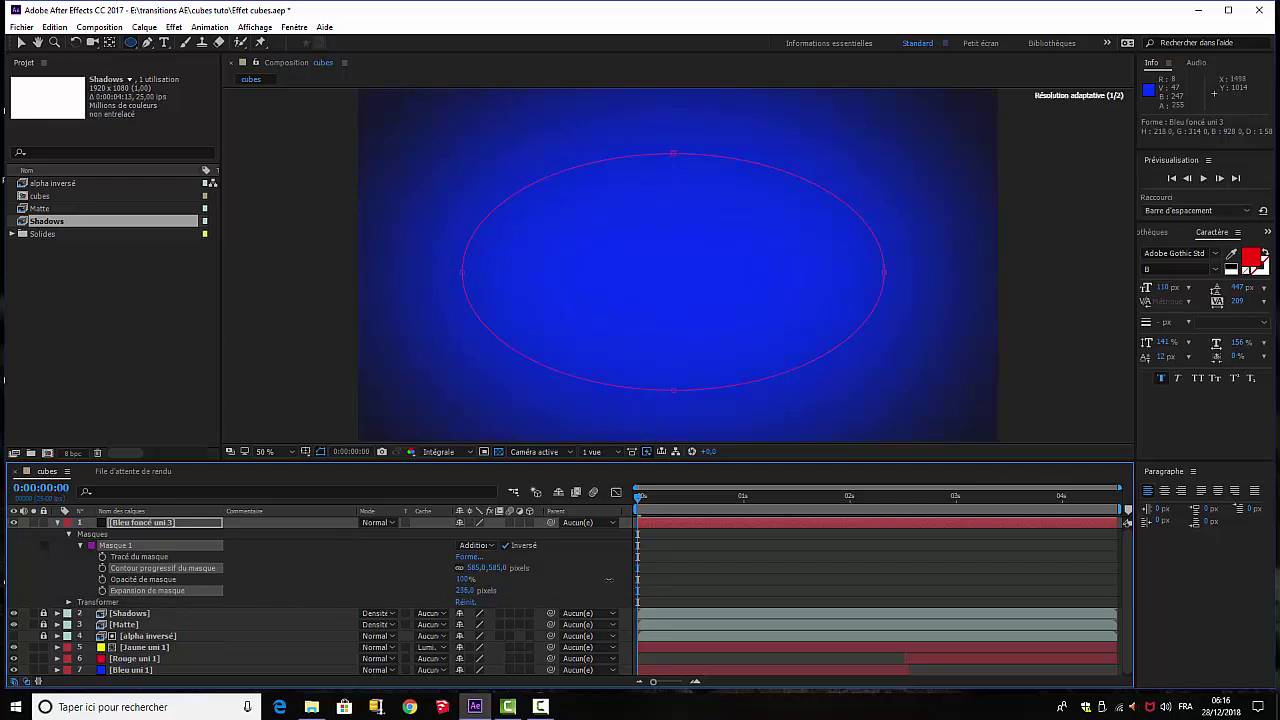
drag(609, 579, 615, 579)
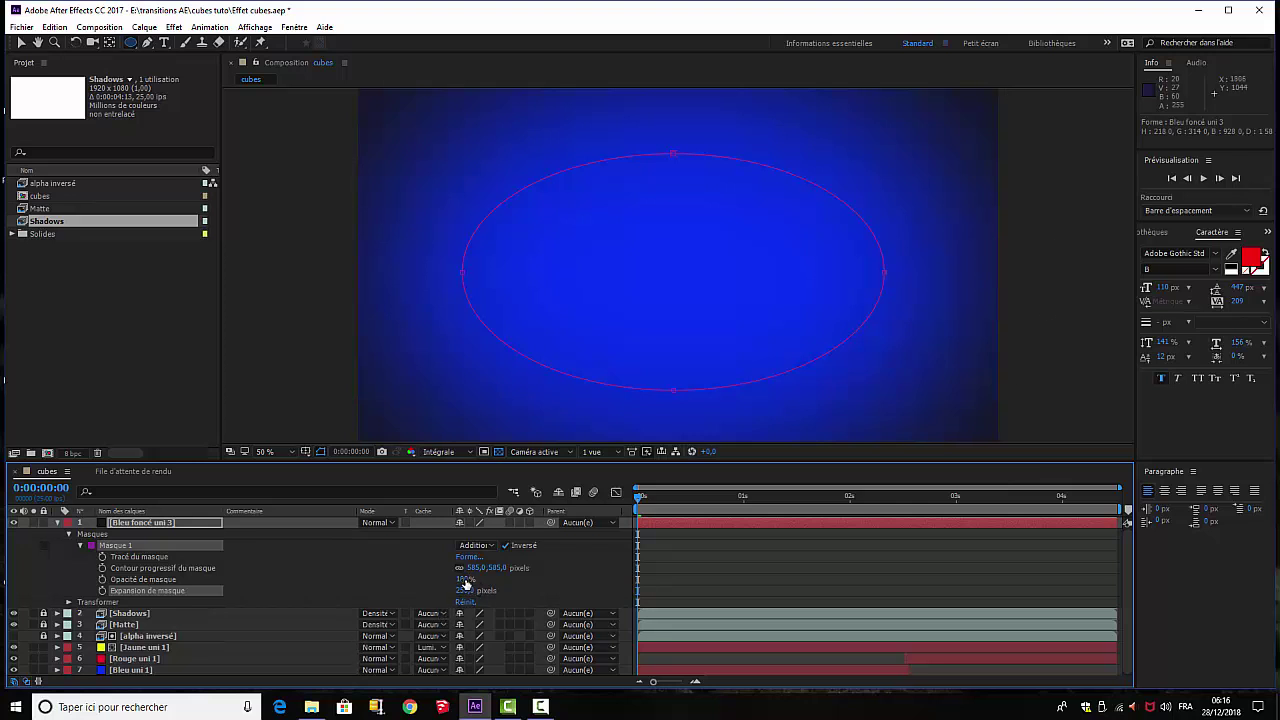
drag(463, 579, 448, 579)
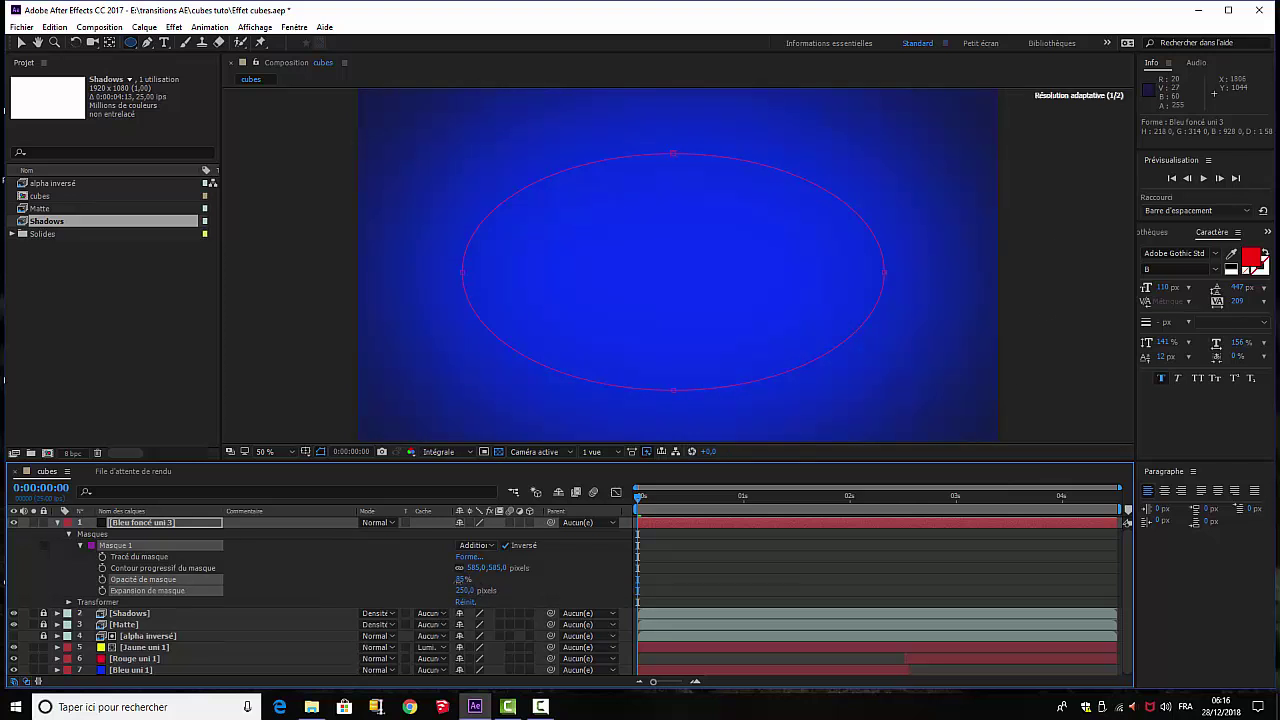
click(57, 522)
click(212, 668)
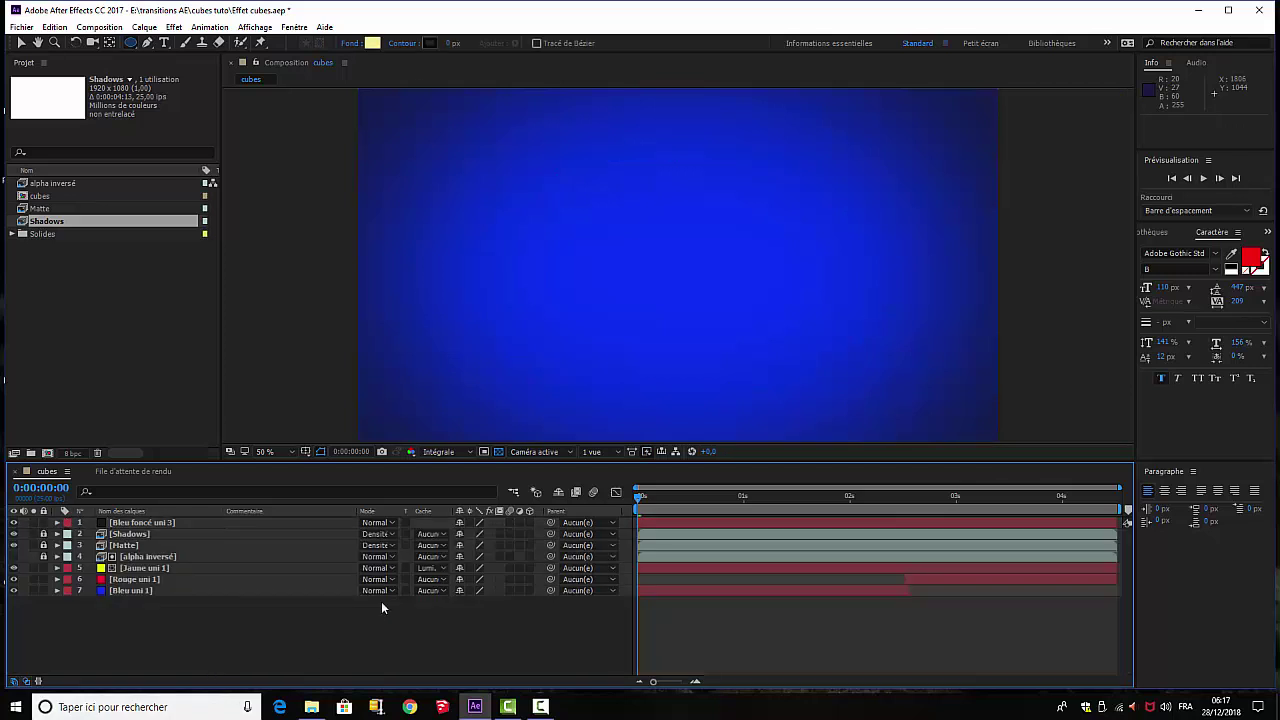
Preview the cubes animation with the vignette and lower the mask opacity further to lighten the dark edges.
key(space)
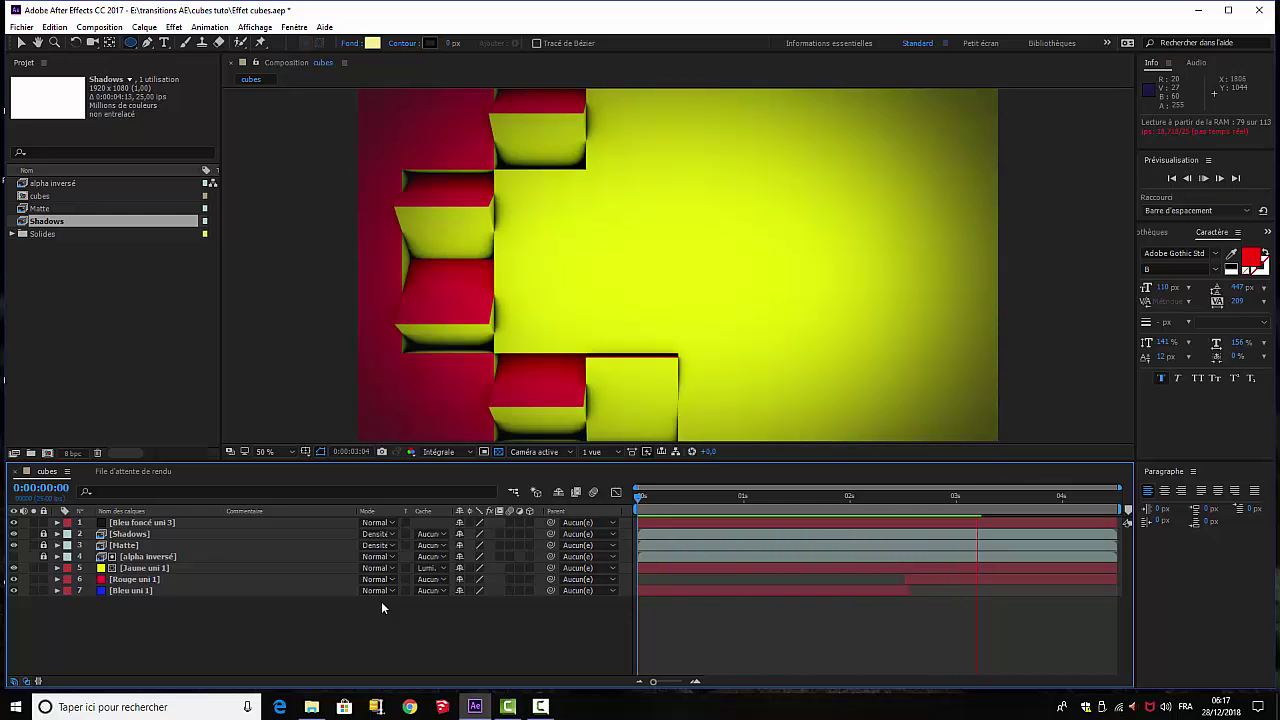
key(space)
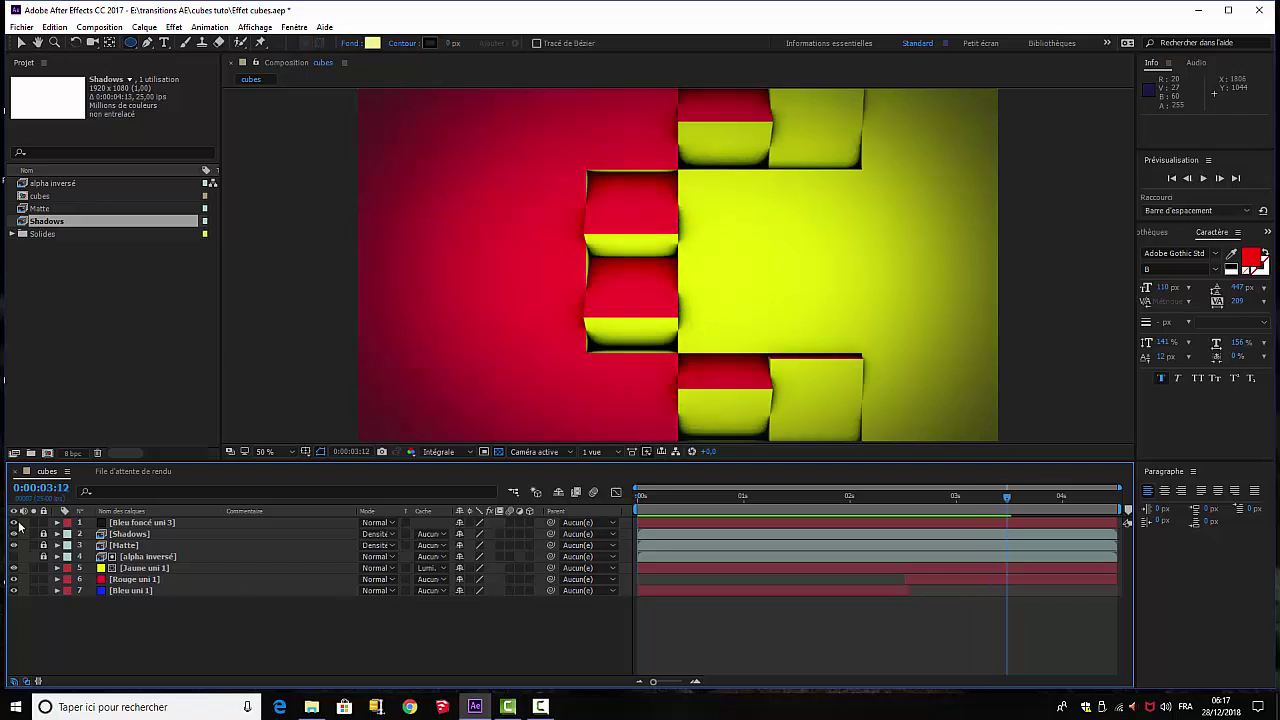
click(57, 522)
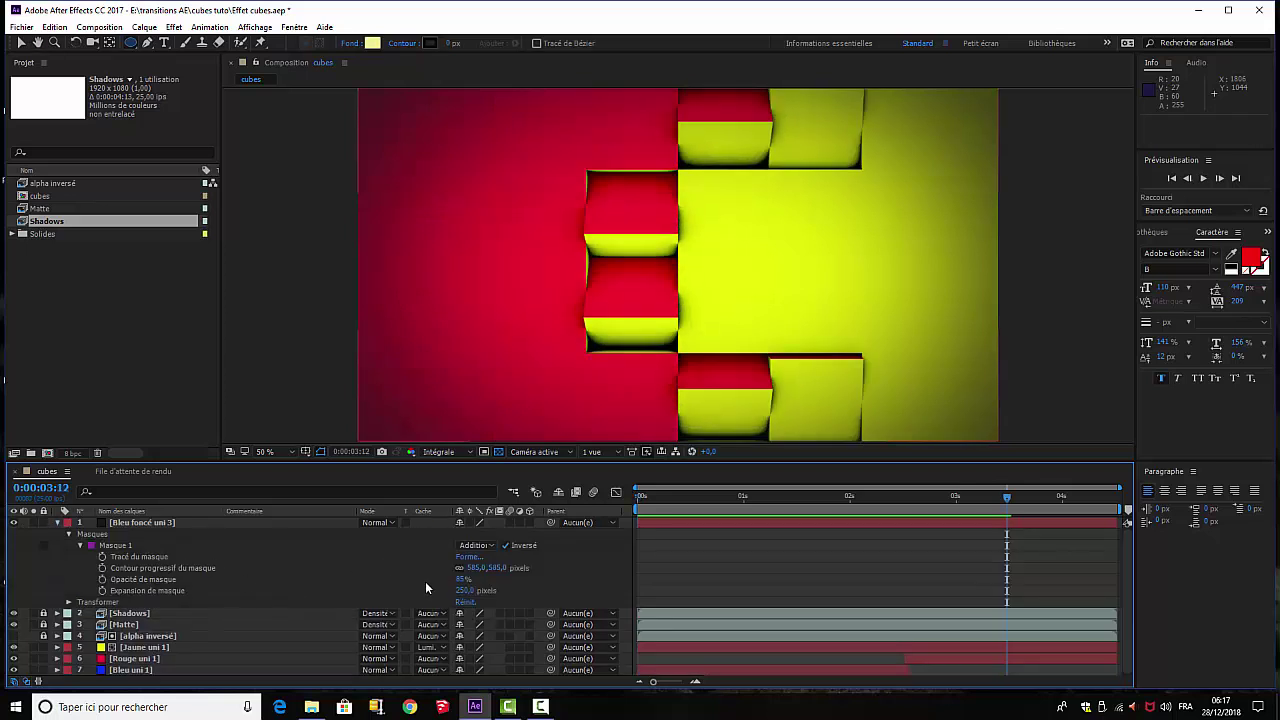
drag(462, 580, 436, 580)
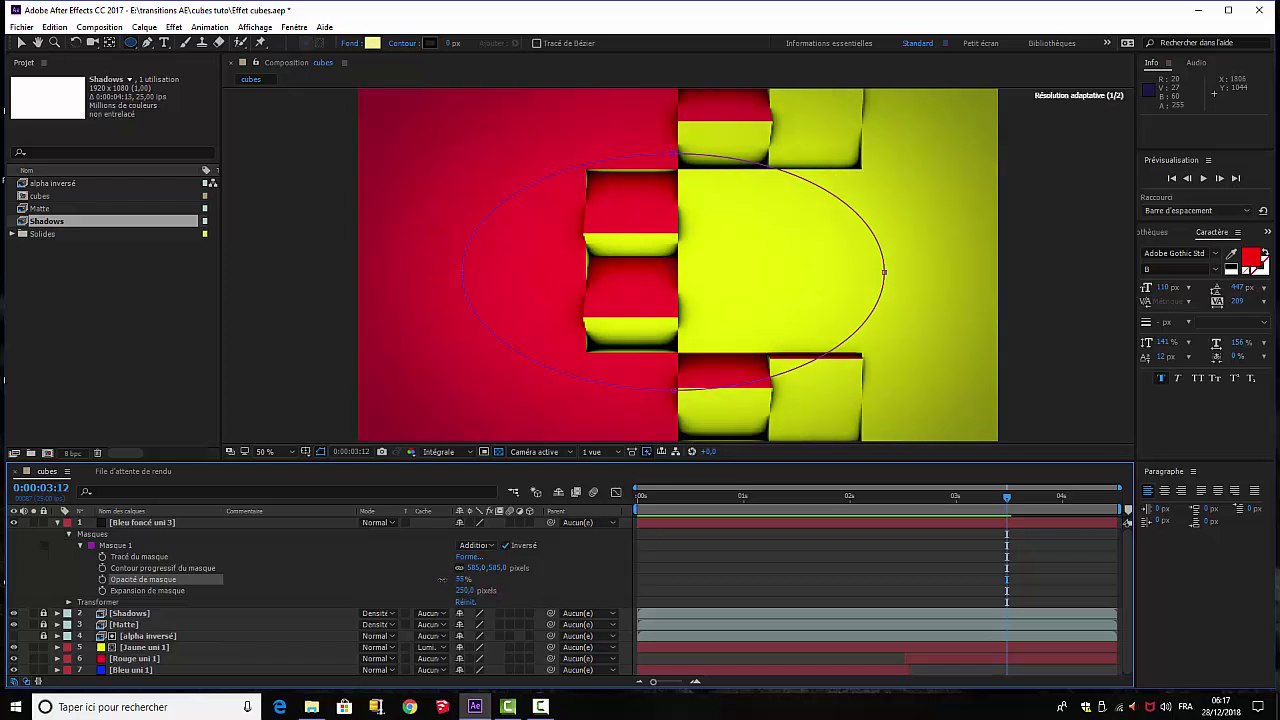
click(150, 523)
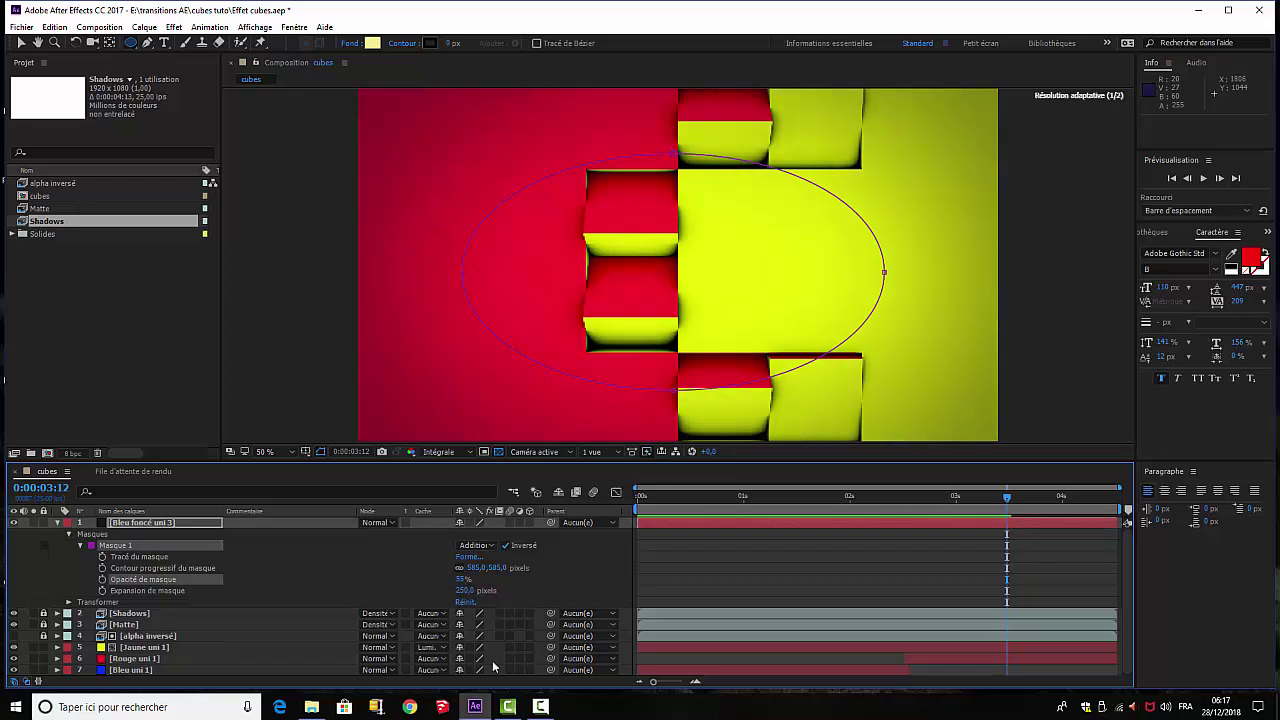
click(56, 523)
click(199, 640)
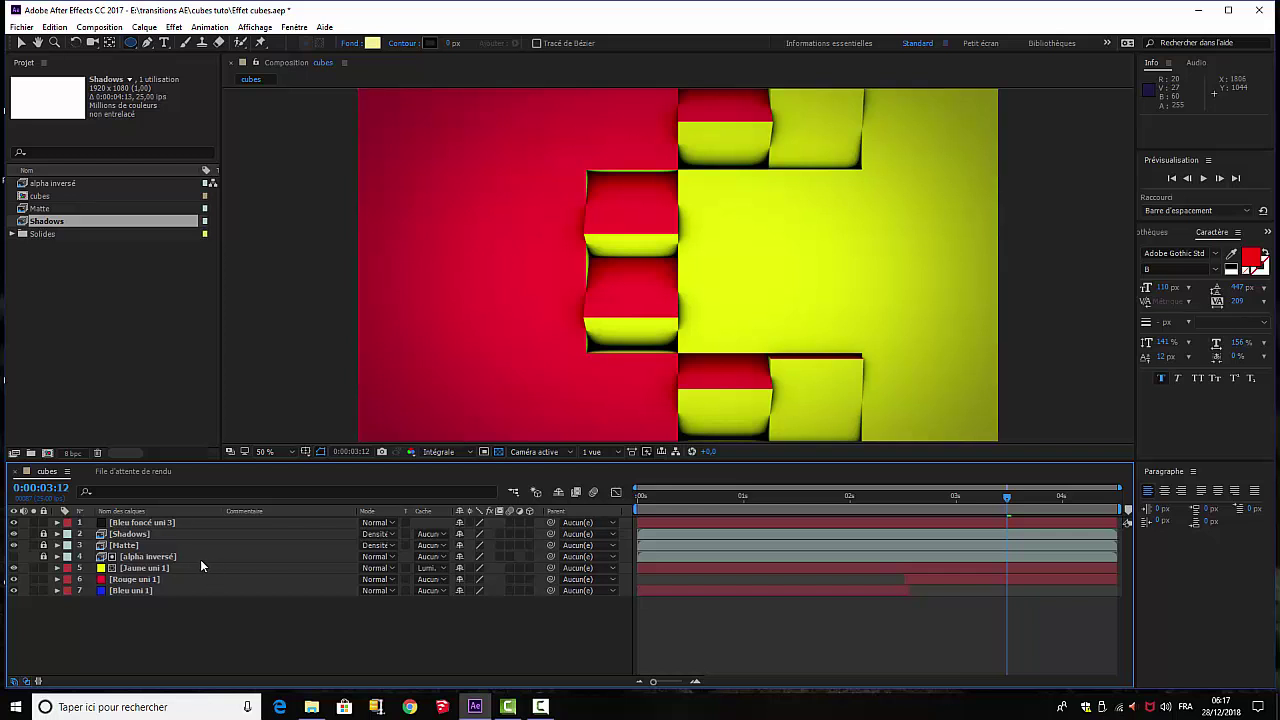
Precompose the yellow solid as Jaune, leaving all attributes in the cubes composition.
click(146, 569)
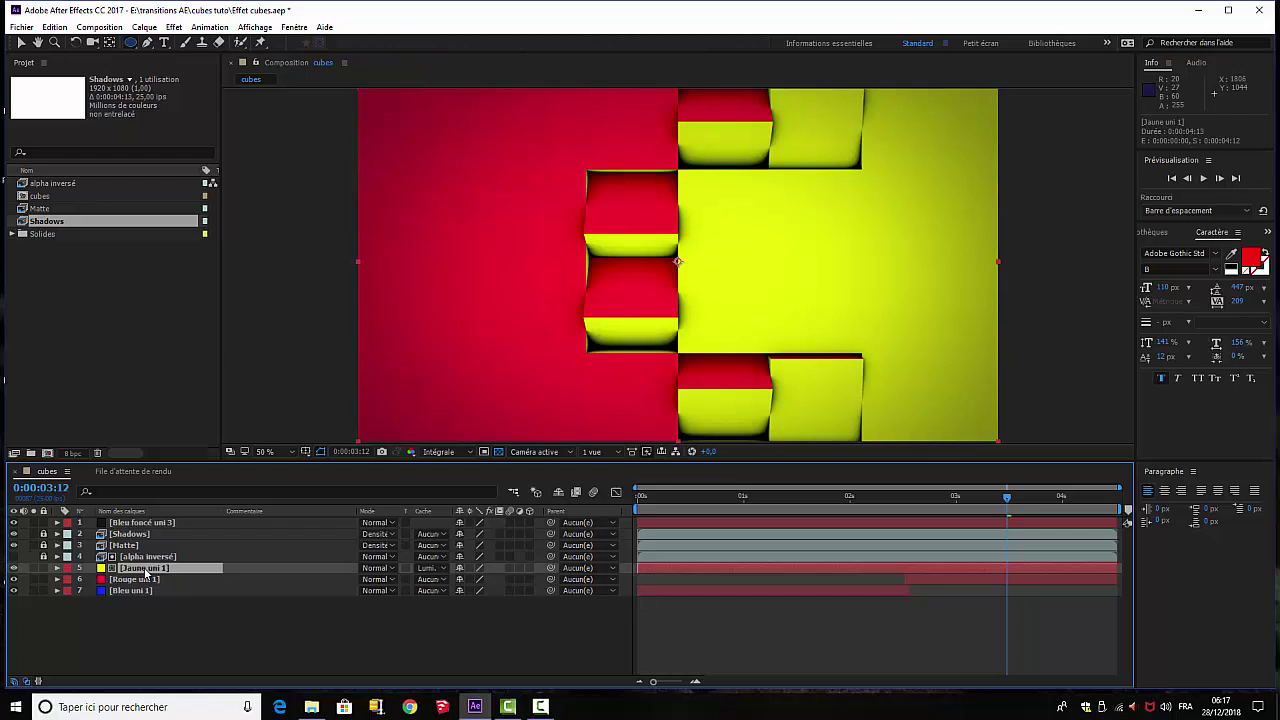
right_click(146, 569)
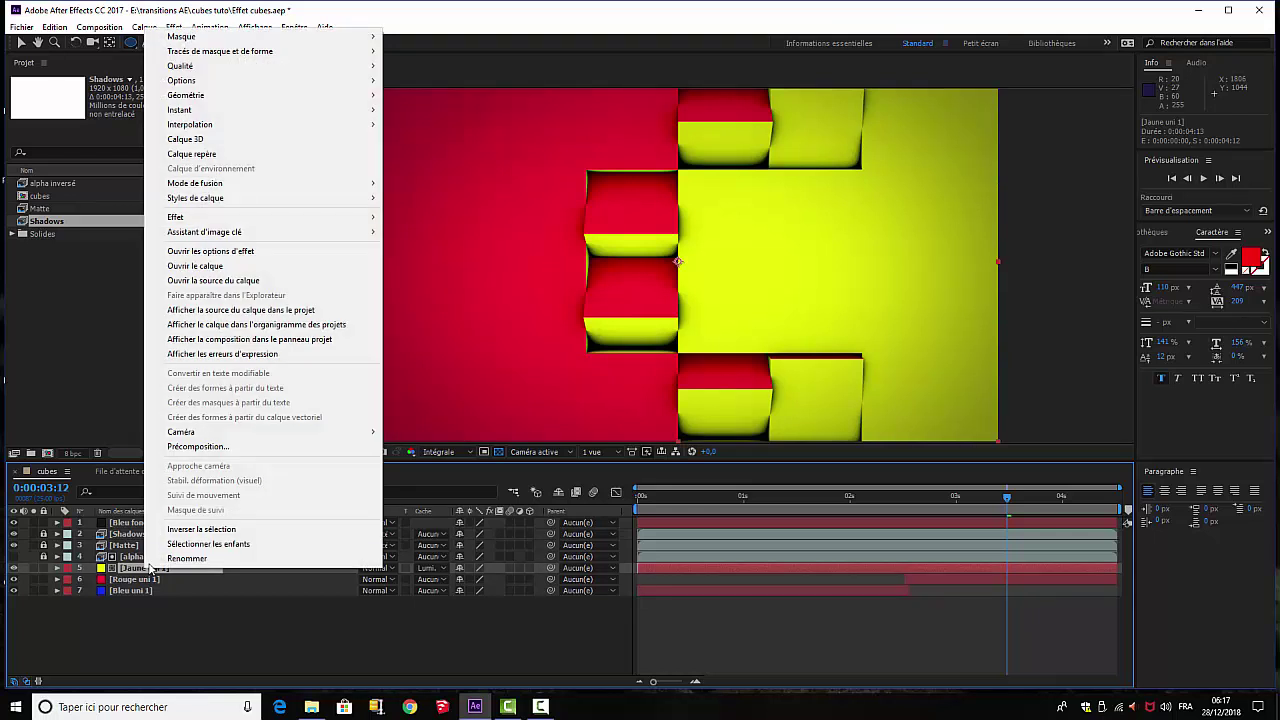
click(213, 447)
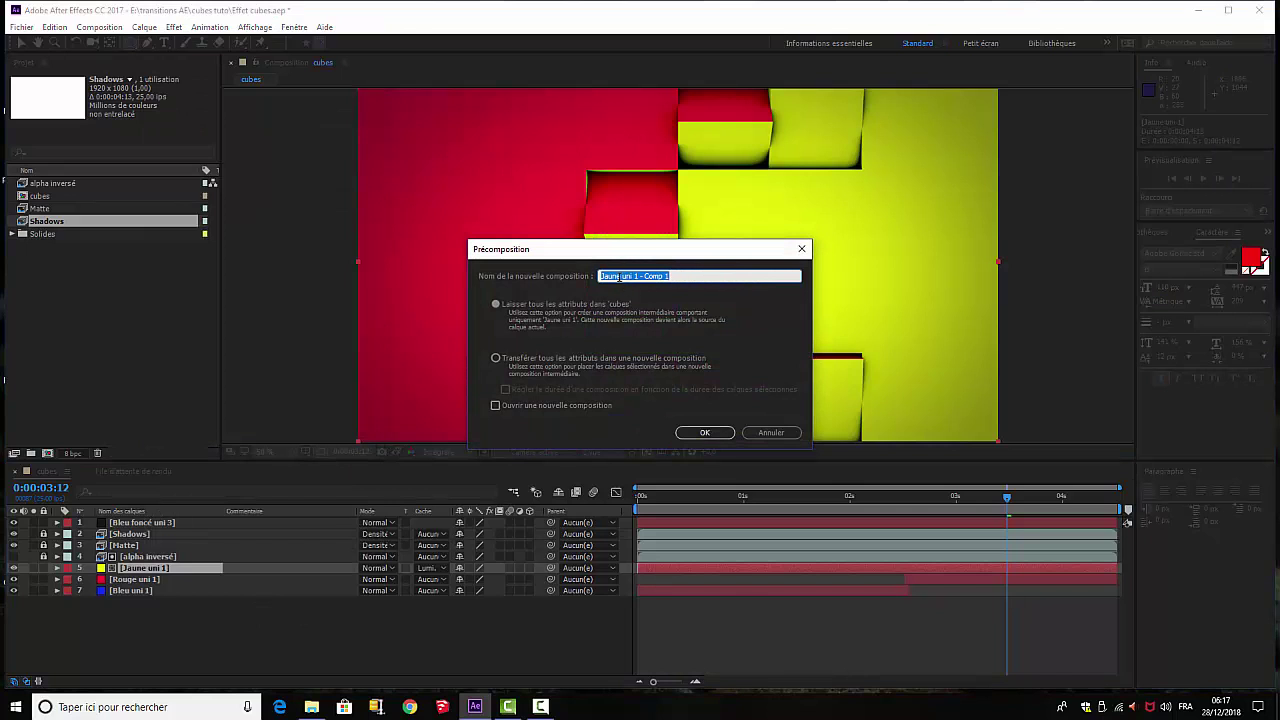
drag(618, 277, 717, 274)
key(BackSpace)
click(703, 433)
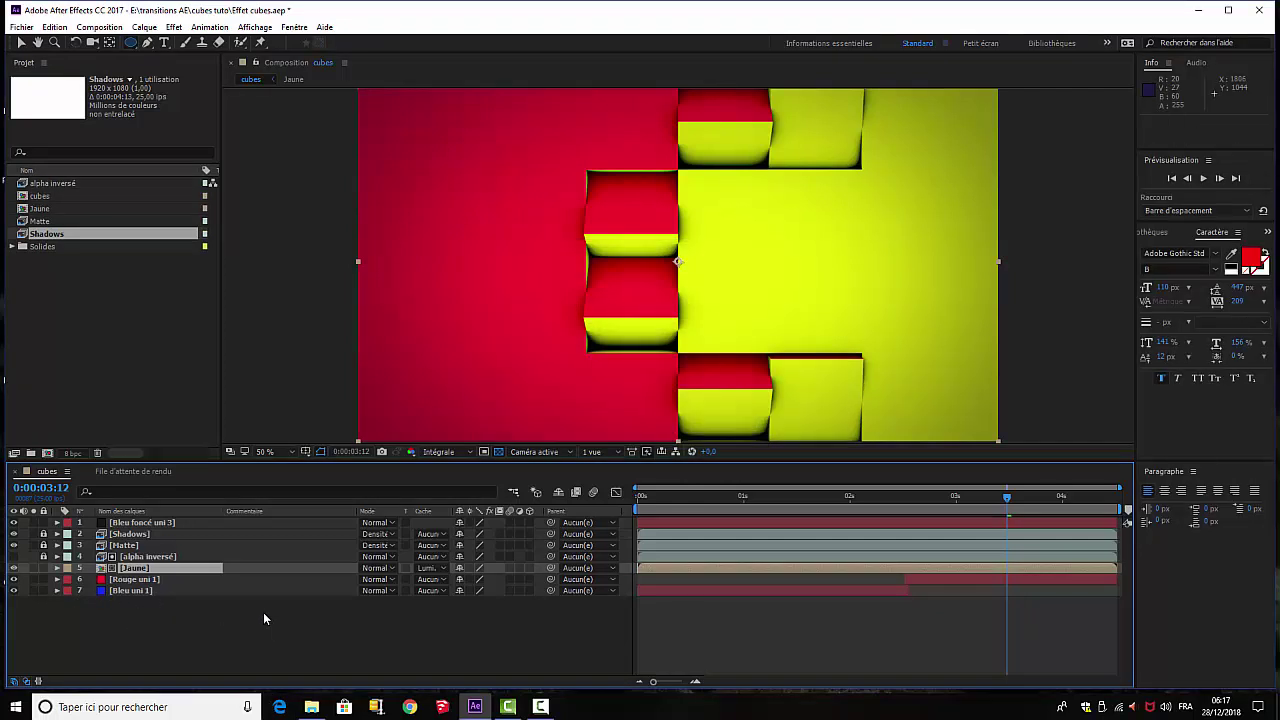
Open the Jaune composition and add the red text TEXTE over the yellow solid.
double_click(131, 568)
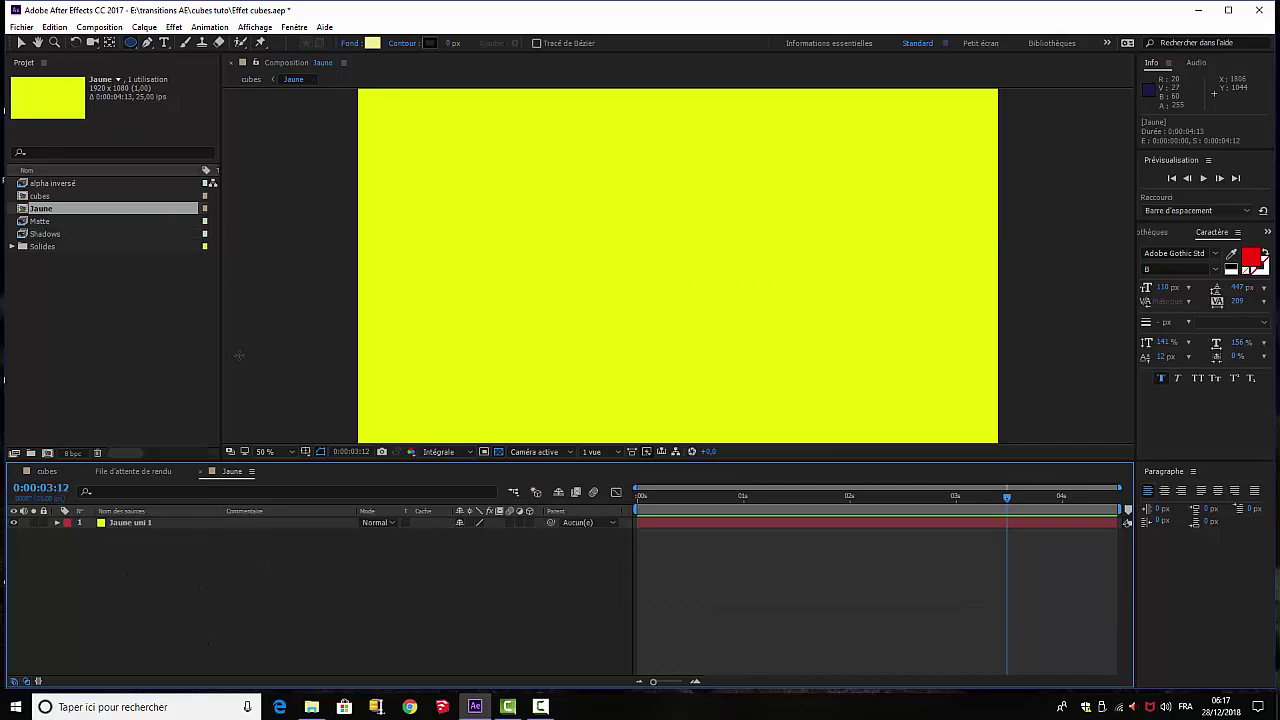
click(165, 43)
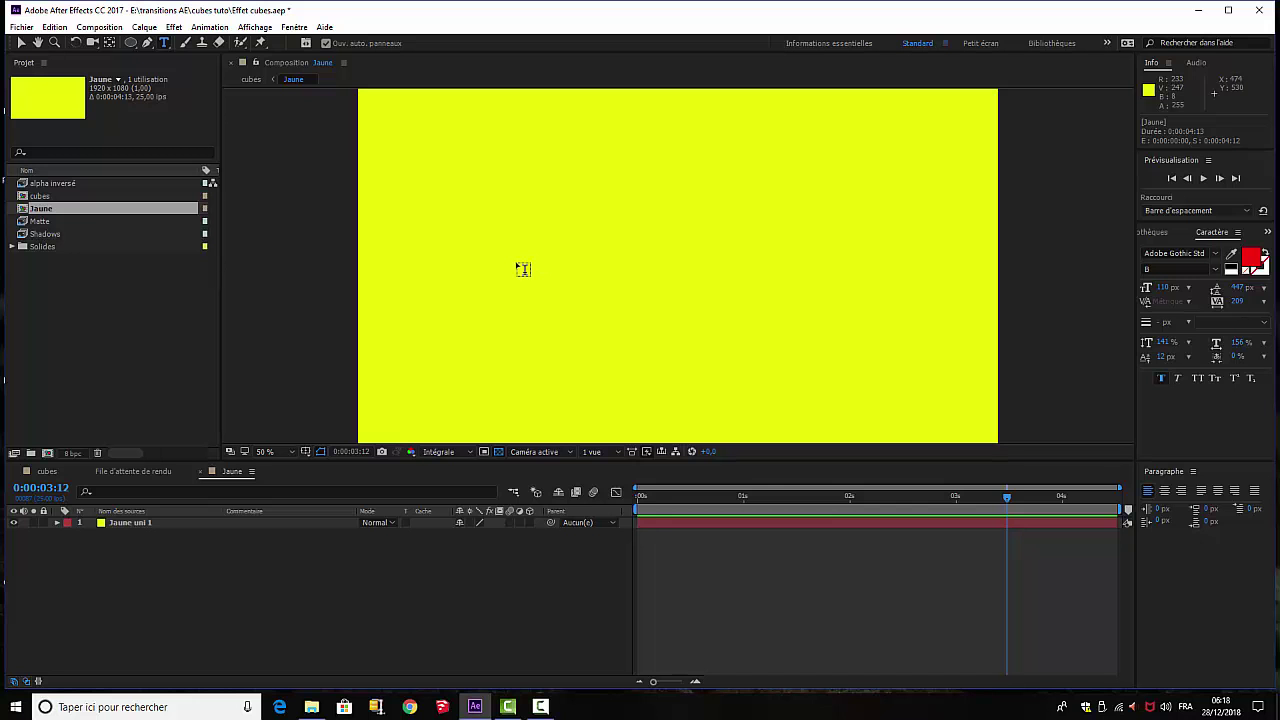
click(518, 270)
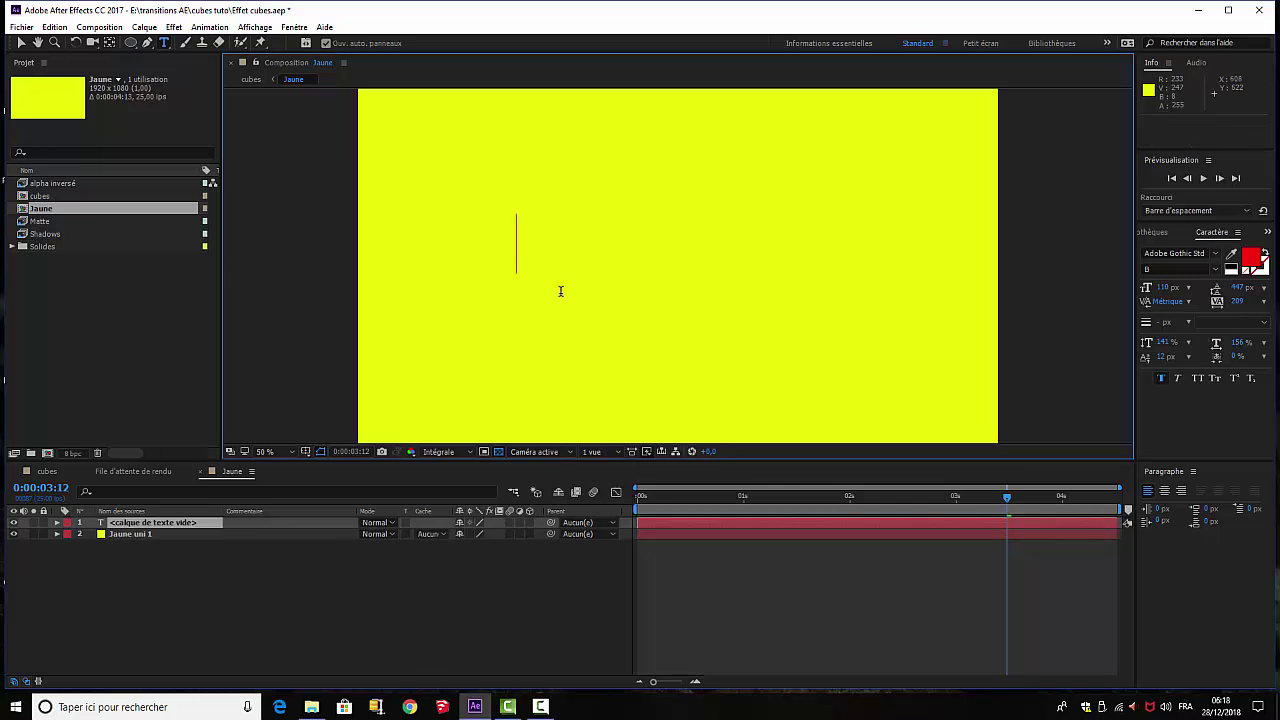
text(T)
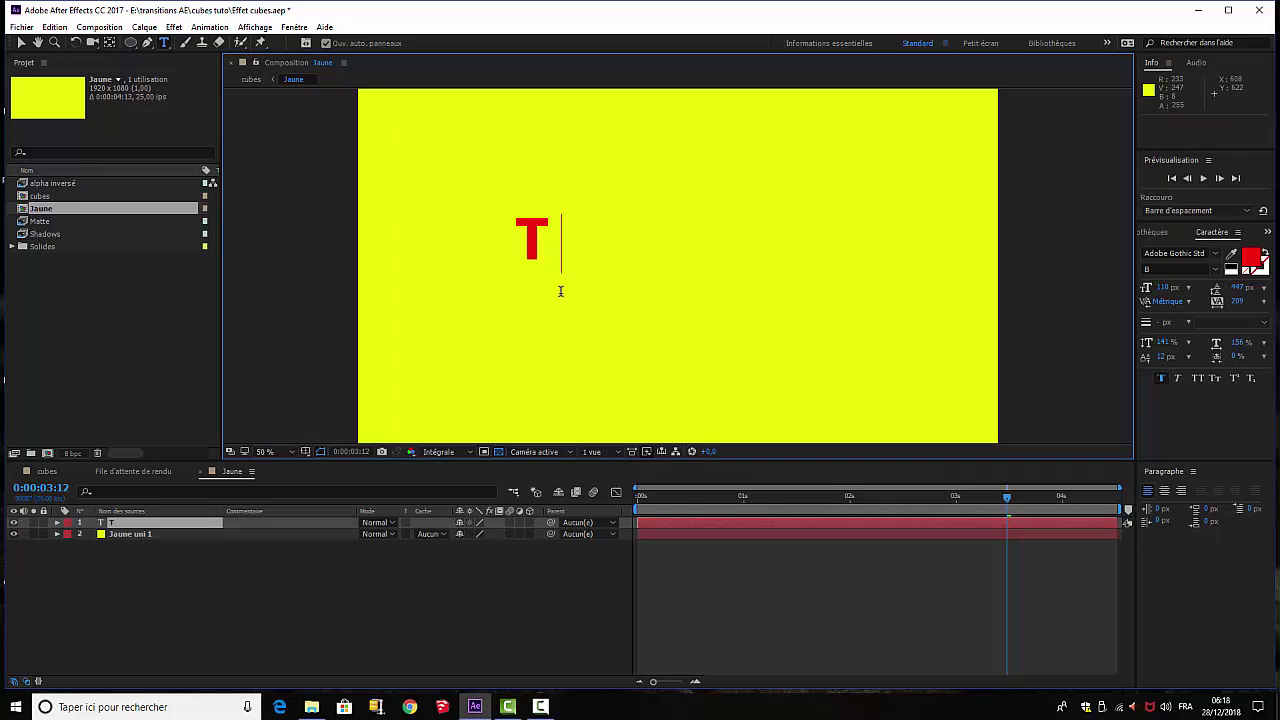
text(EXTE)
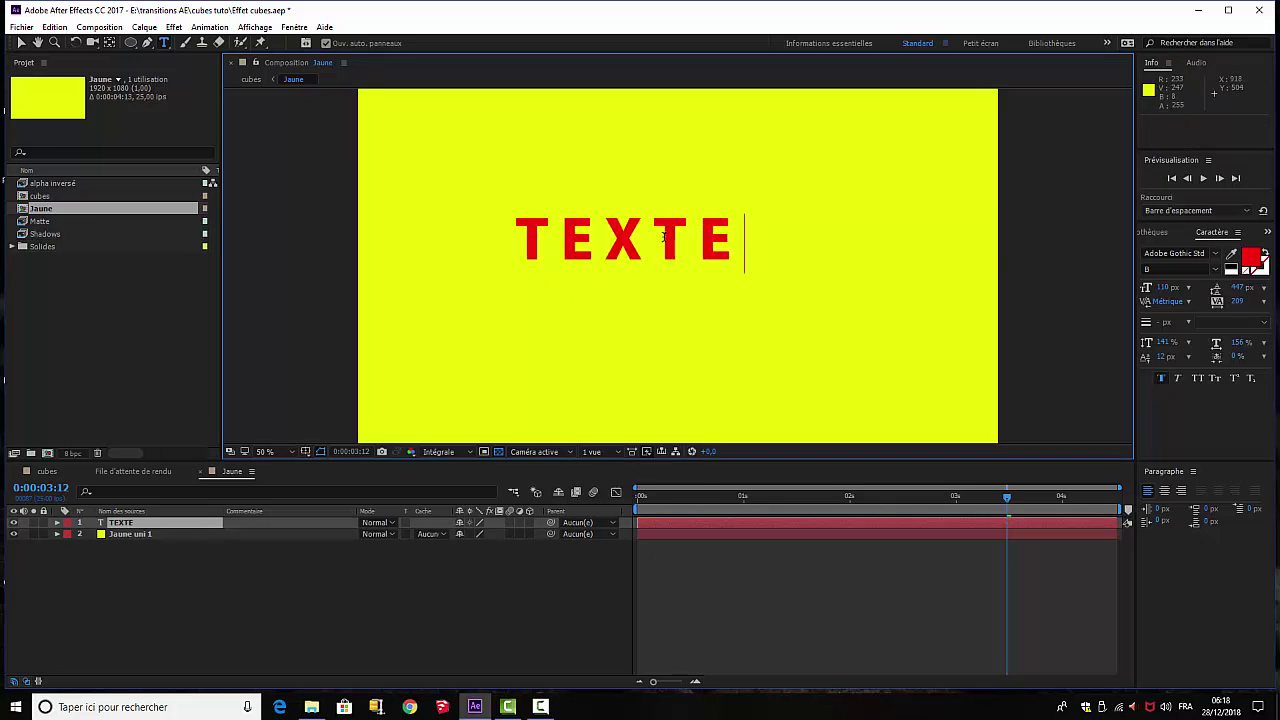
Move the TEXTE layer to the middle of the frame, at about 594, 590, and return to the cubes composition.
click(21, 44)
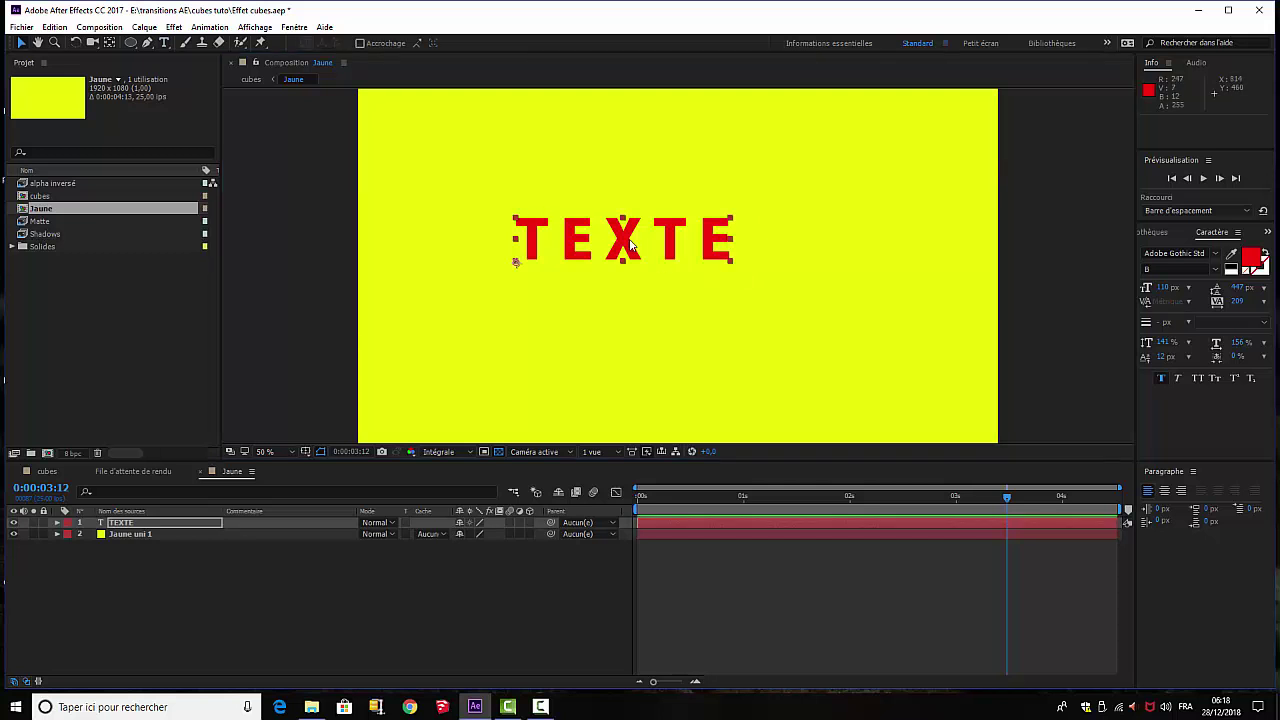
drag(628, 234, 667, 254)
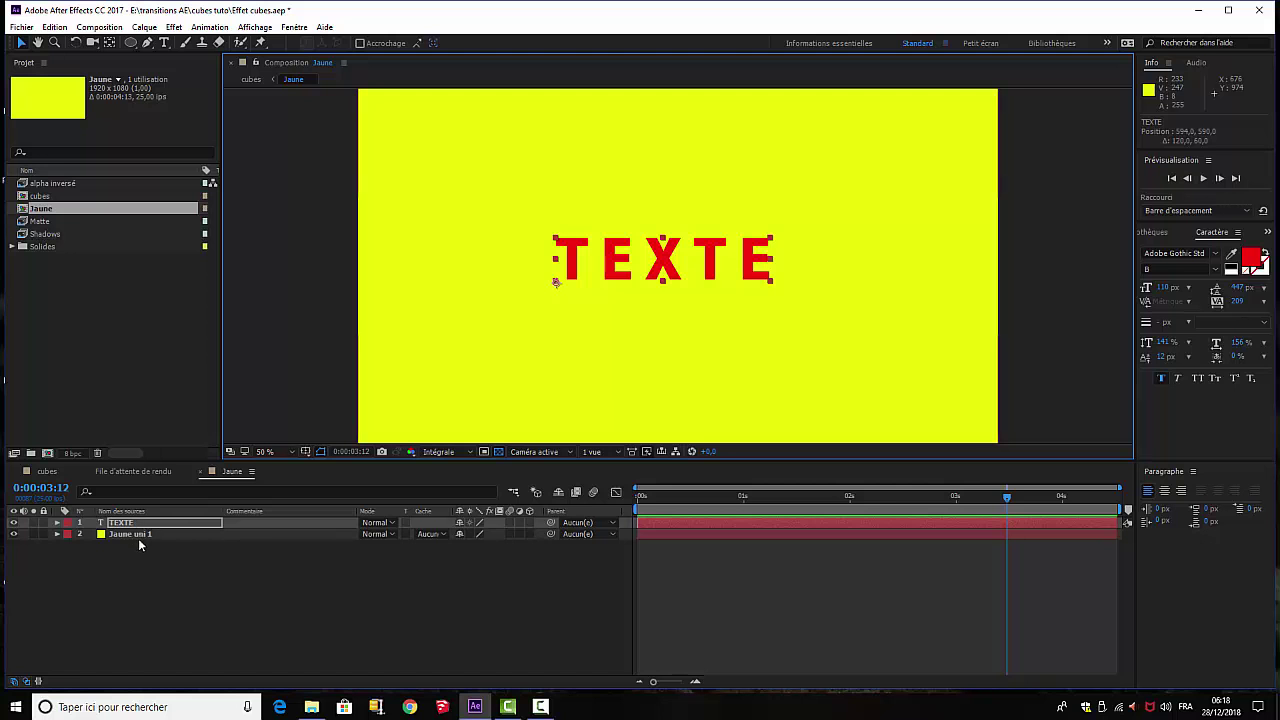
click(41, 471)
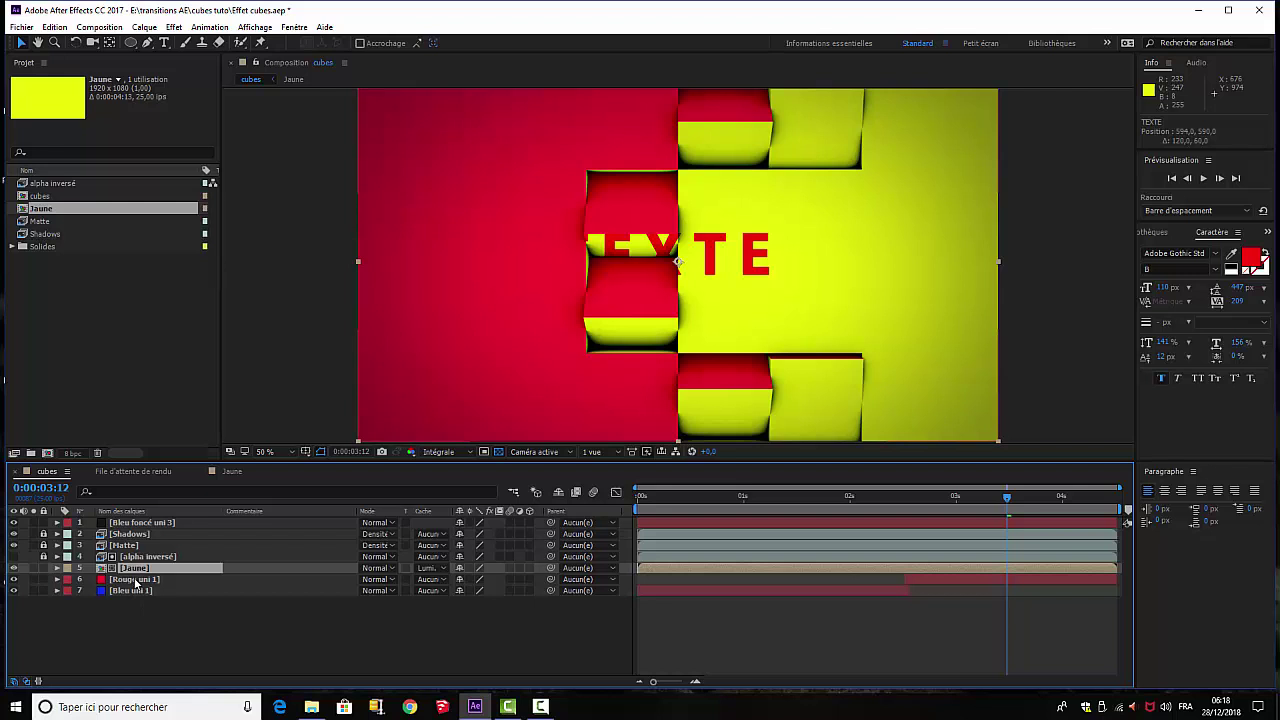
Precompose the Rouge uni 1 solid as Rouge, leaving all attributes in the cubes composition.
click(136, 580)
right_click(136, 581)
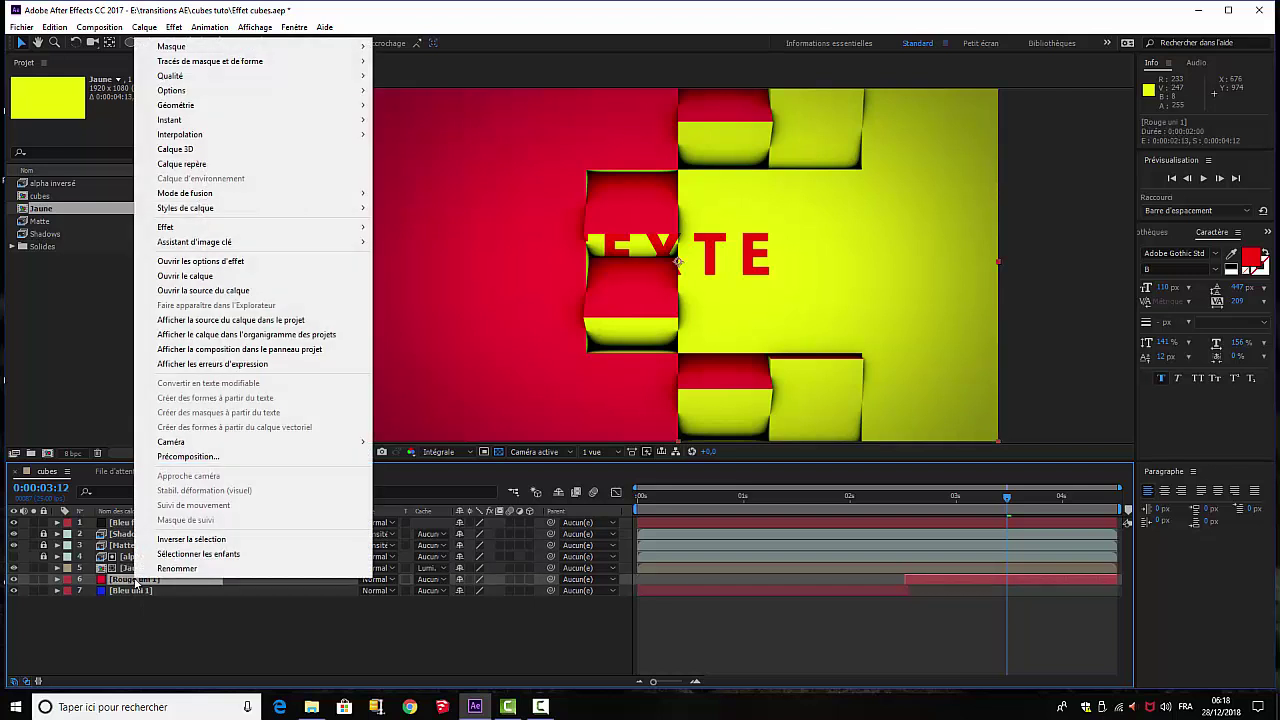
click(186, 458)
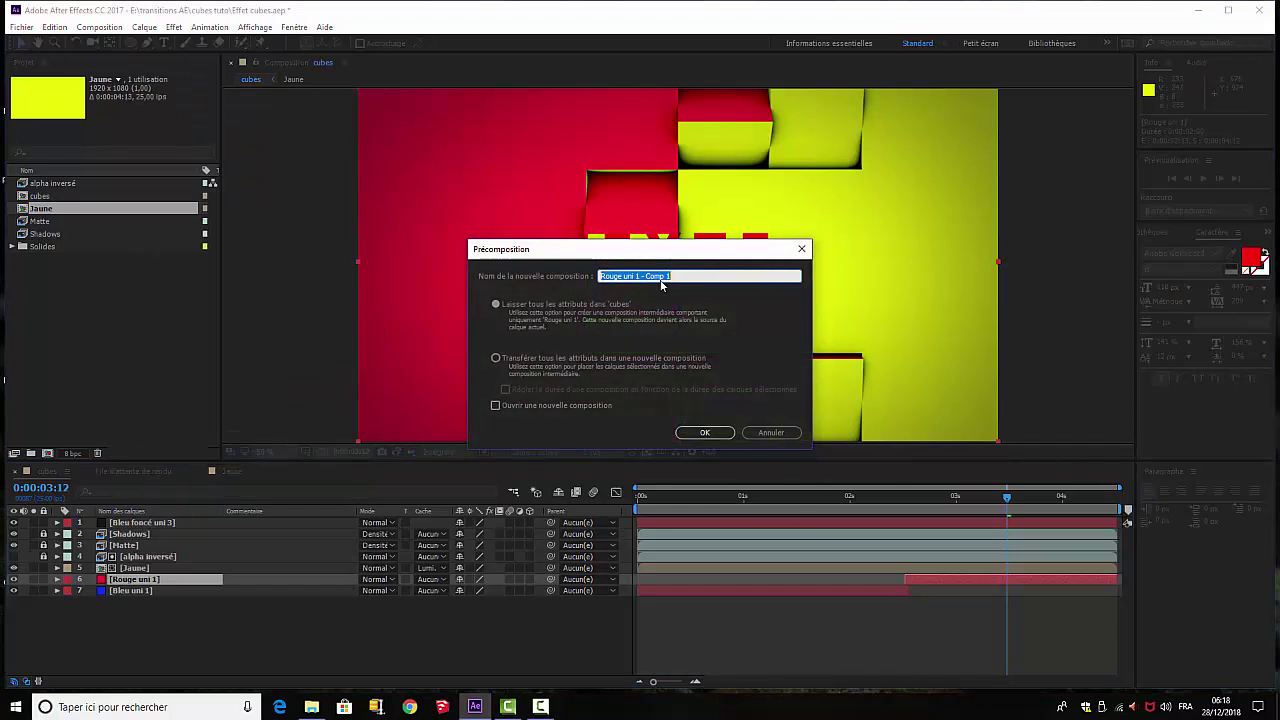
drag(622, 276, 700, 278)
key(BackSpace)
click(705, 432)
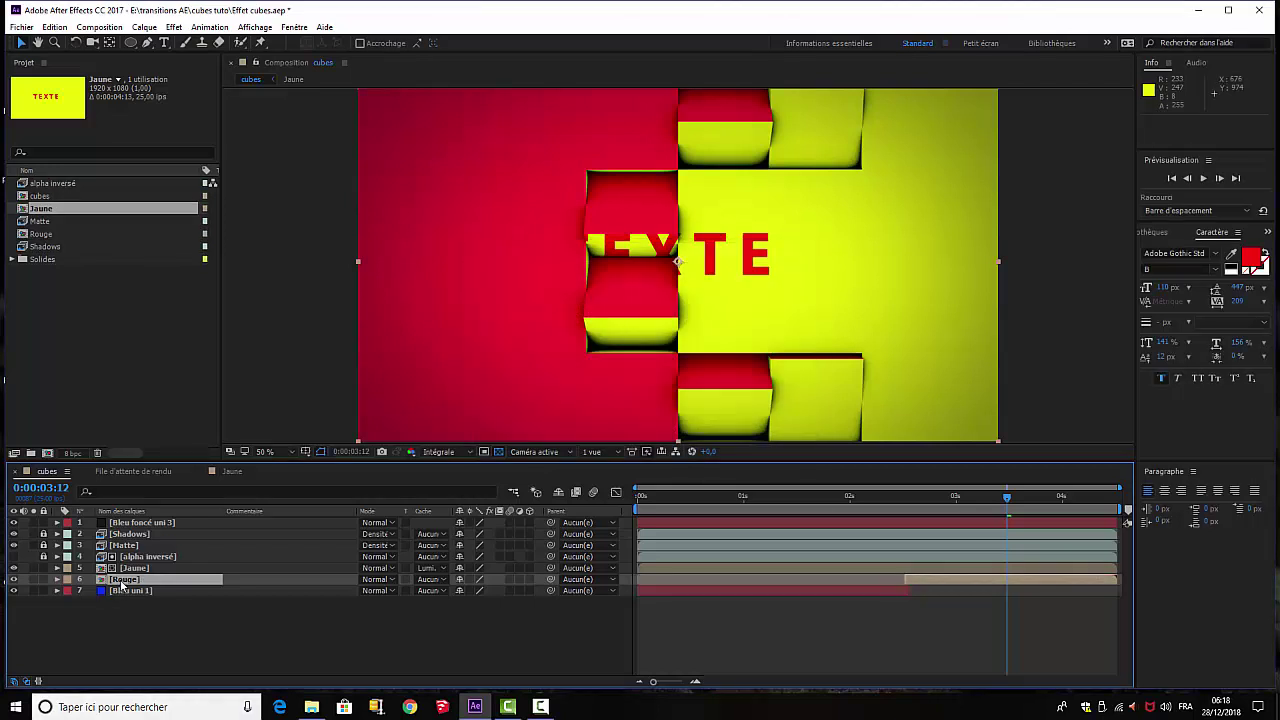
Open the Rouge composition and add the text ICI over the red solid.
double_click(122, 582)
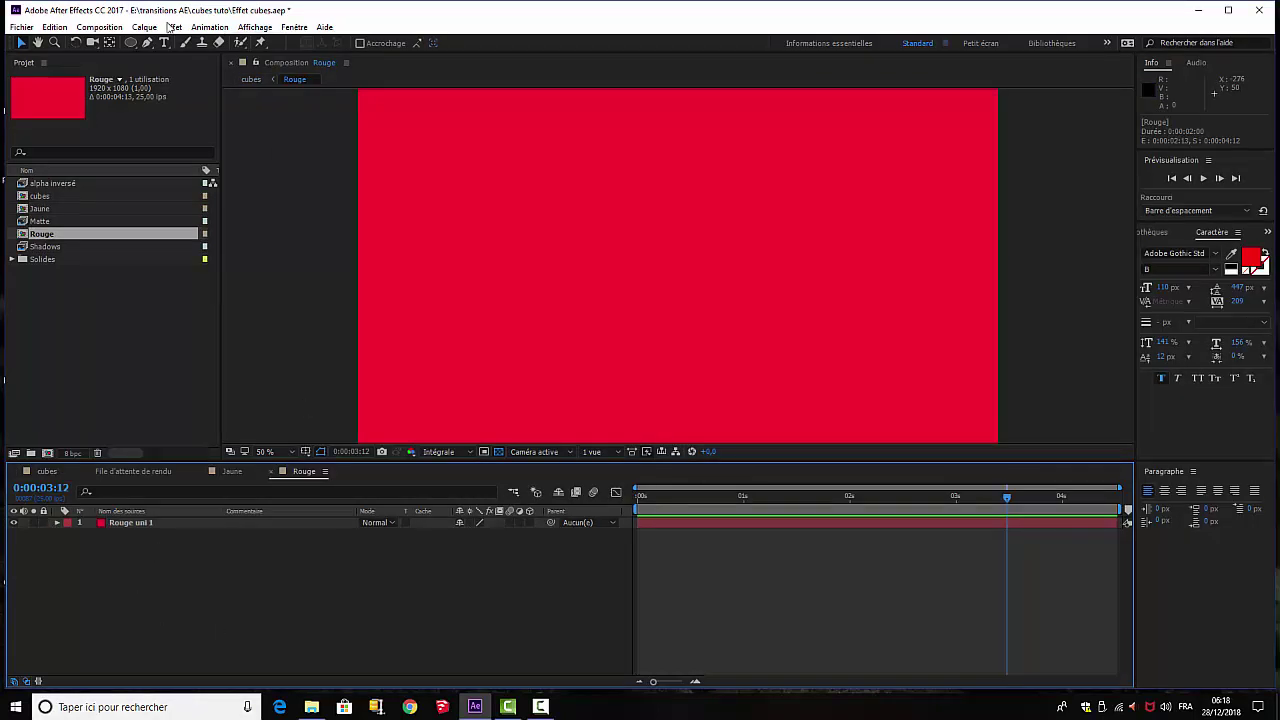
click(165, 43)
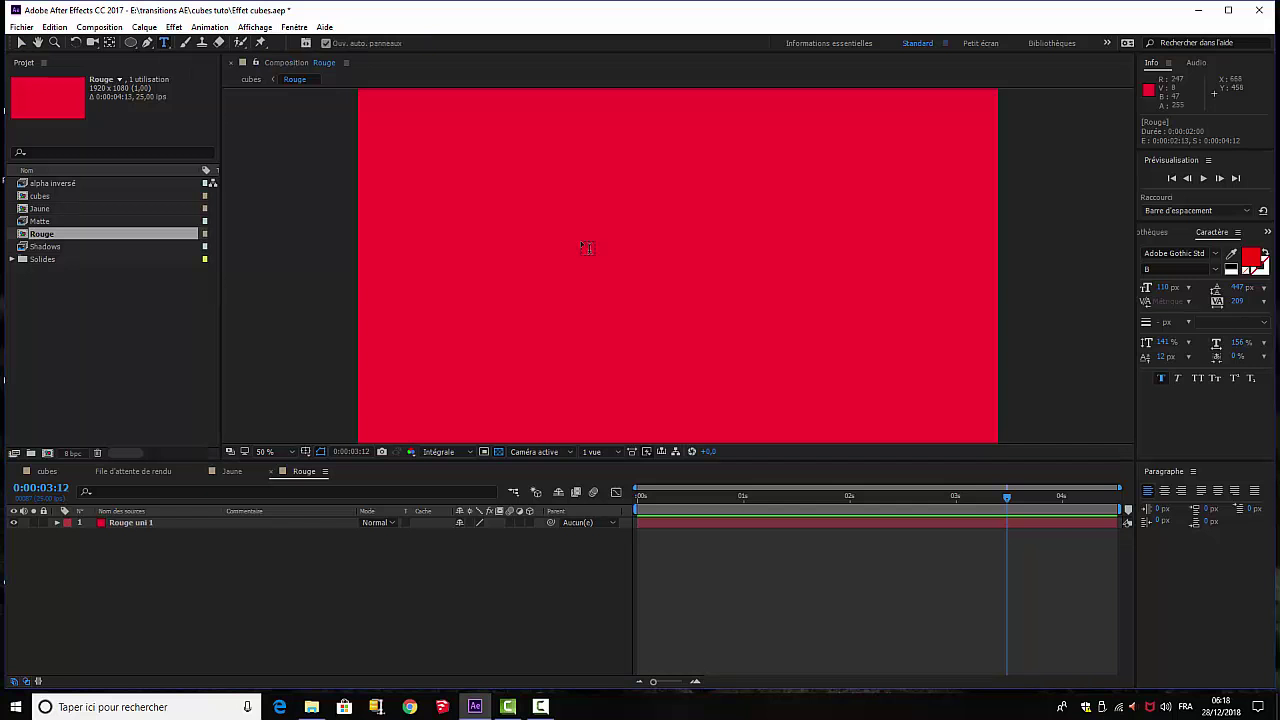
click(569, 264)
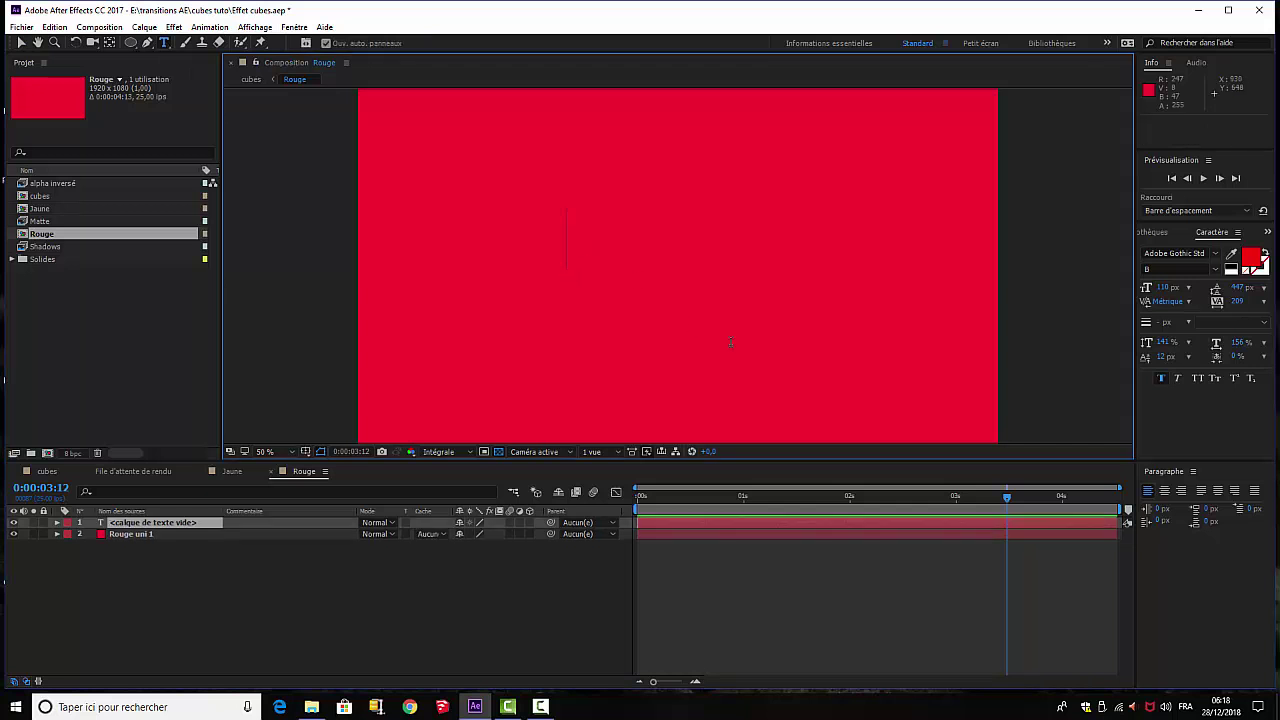
text(T)
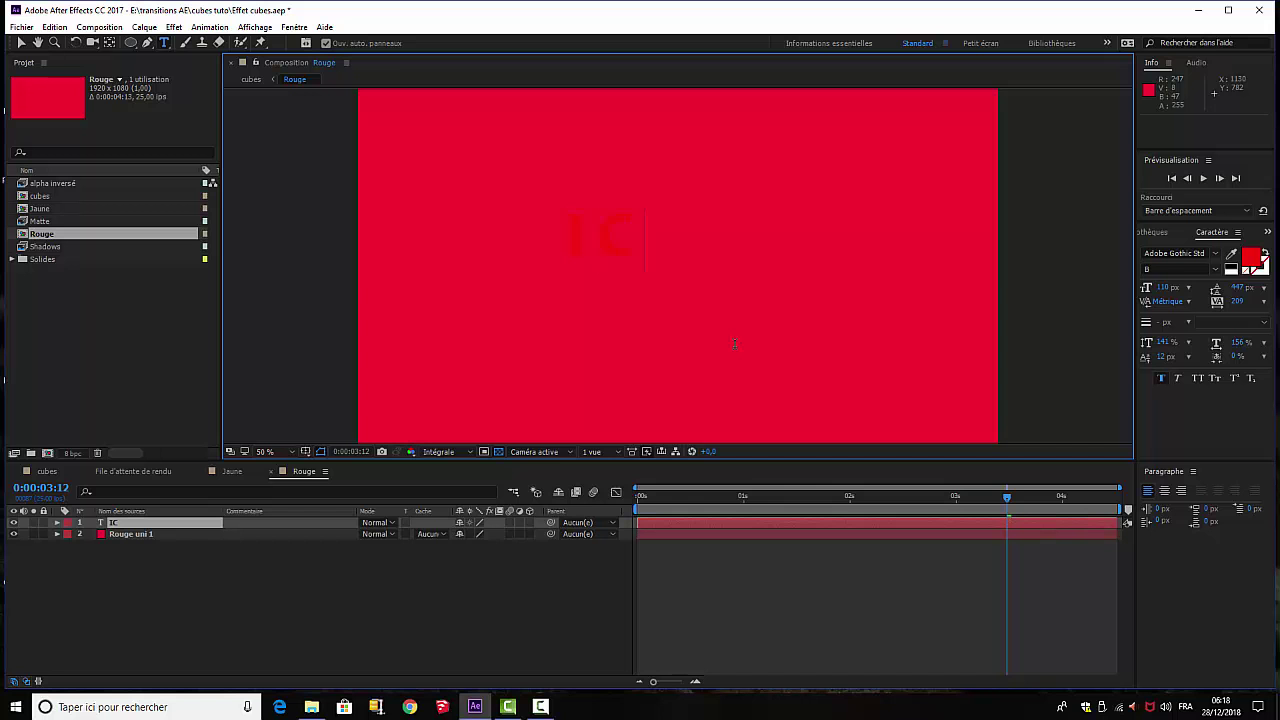
Set the fill colour of the whole ICI text to yellow DEF707.
click(1251, 261)
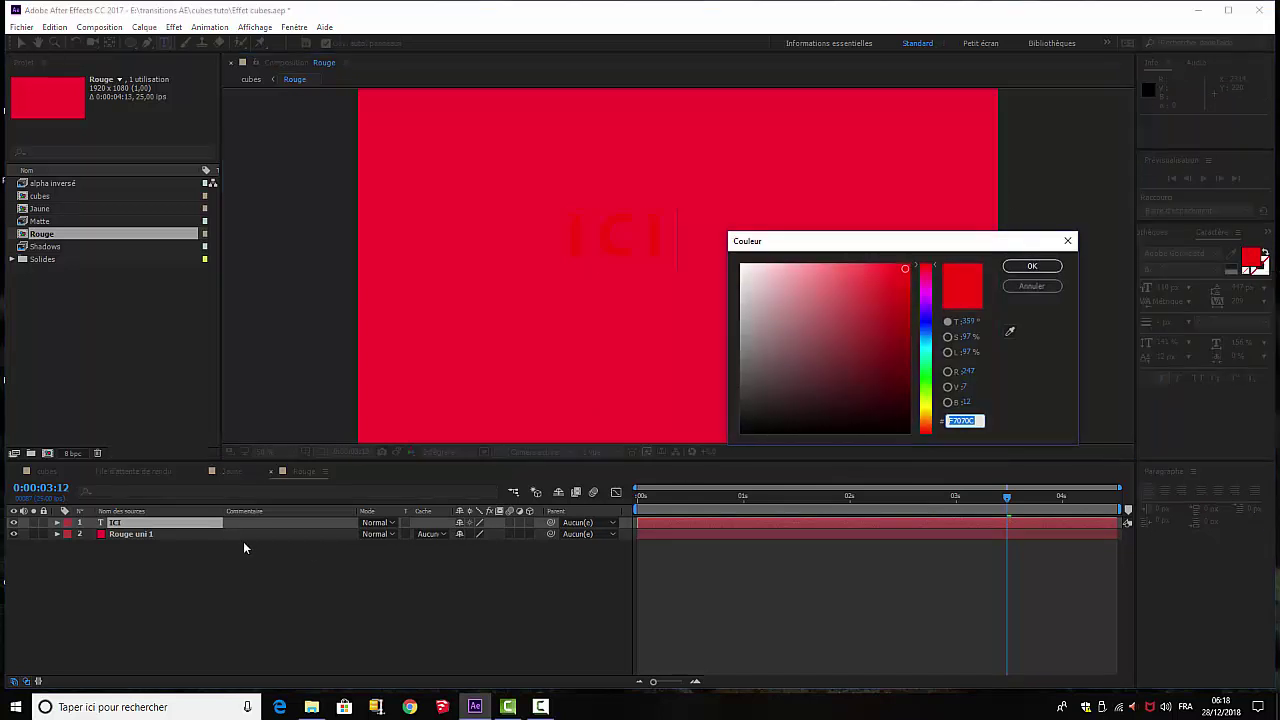
click(1049, 289)
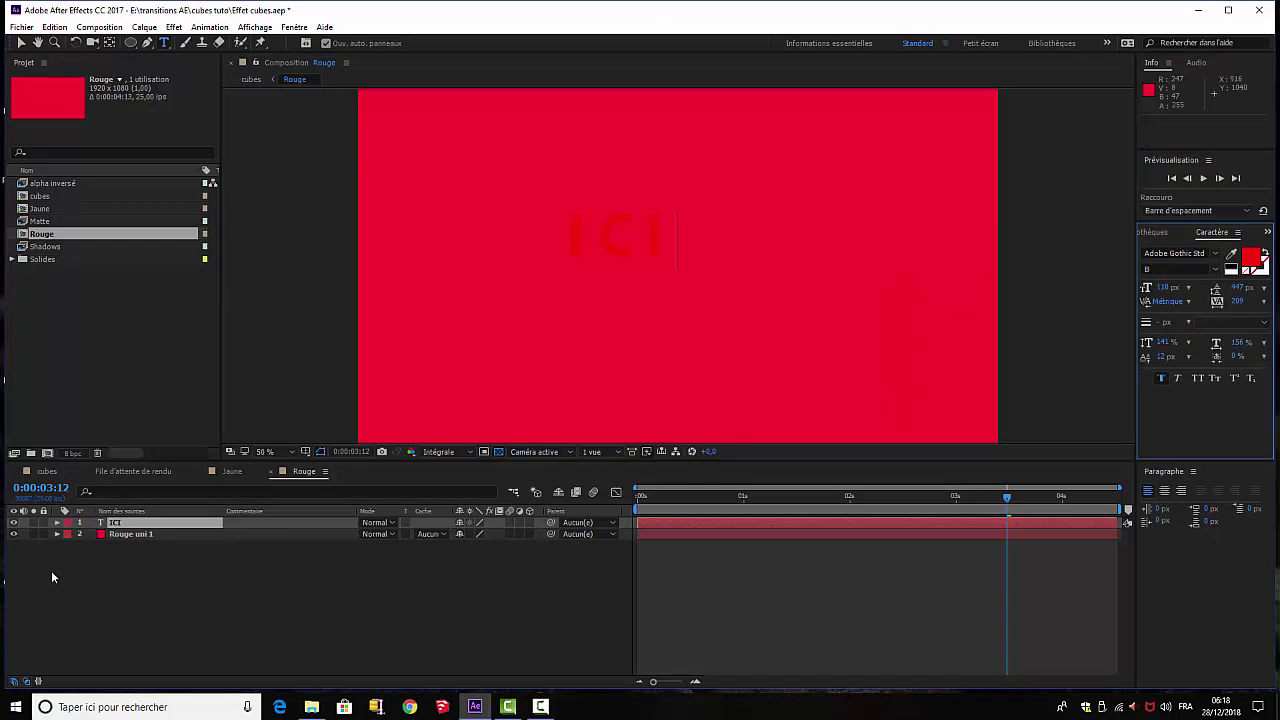
double_click(100, 524)
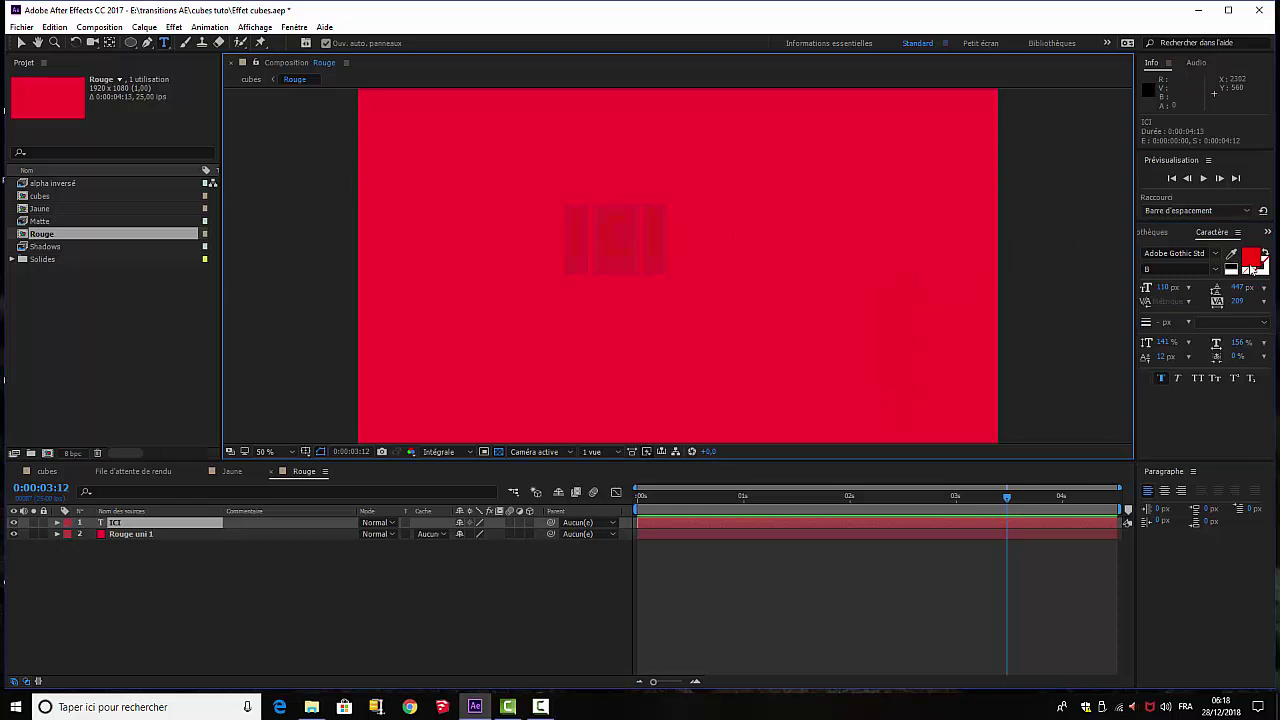
click(1250, 260)
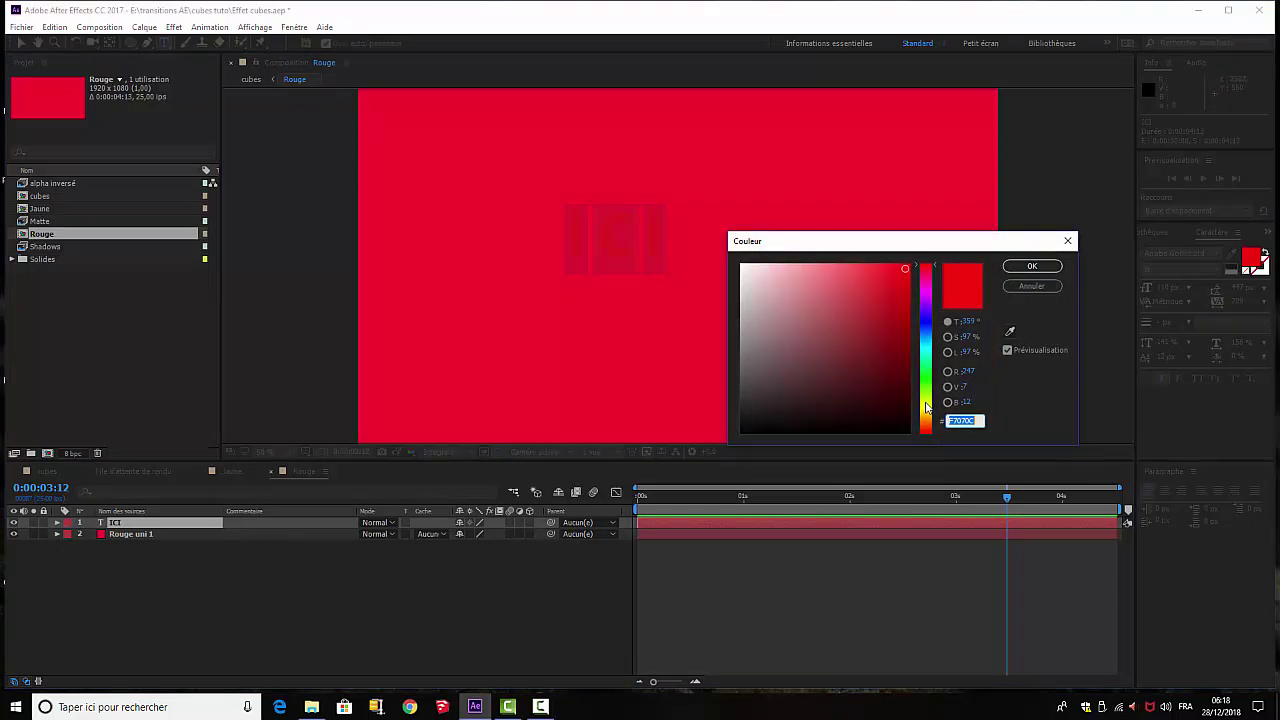
drag(926, 408, 926, 402)
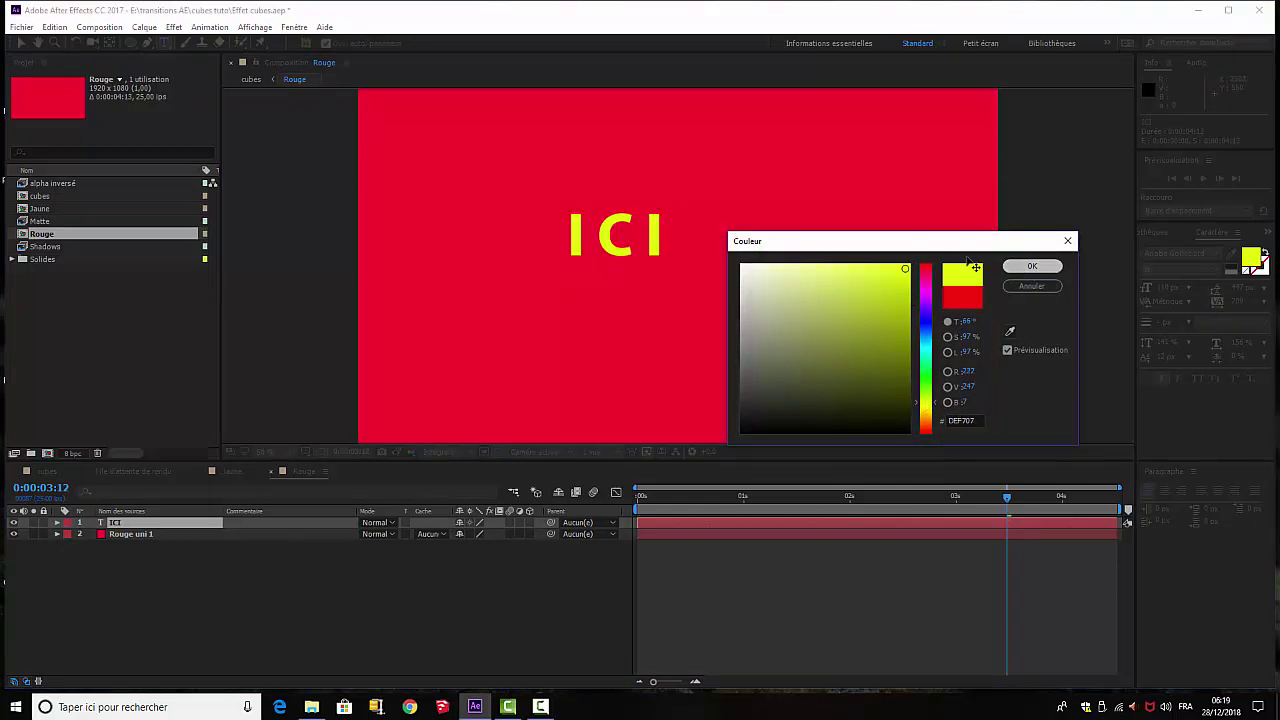
click(1032, 266)
Move the ICI text to the middle of the red frame and deselect it.
click(21, 43)
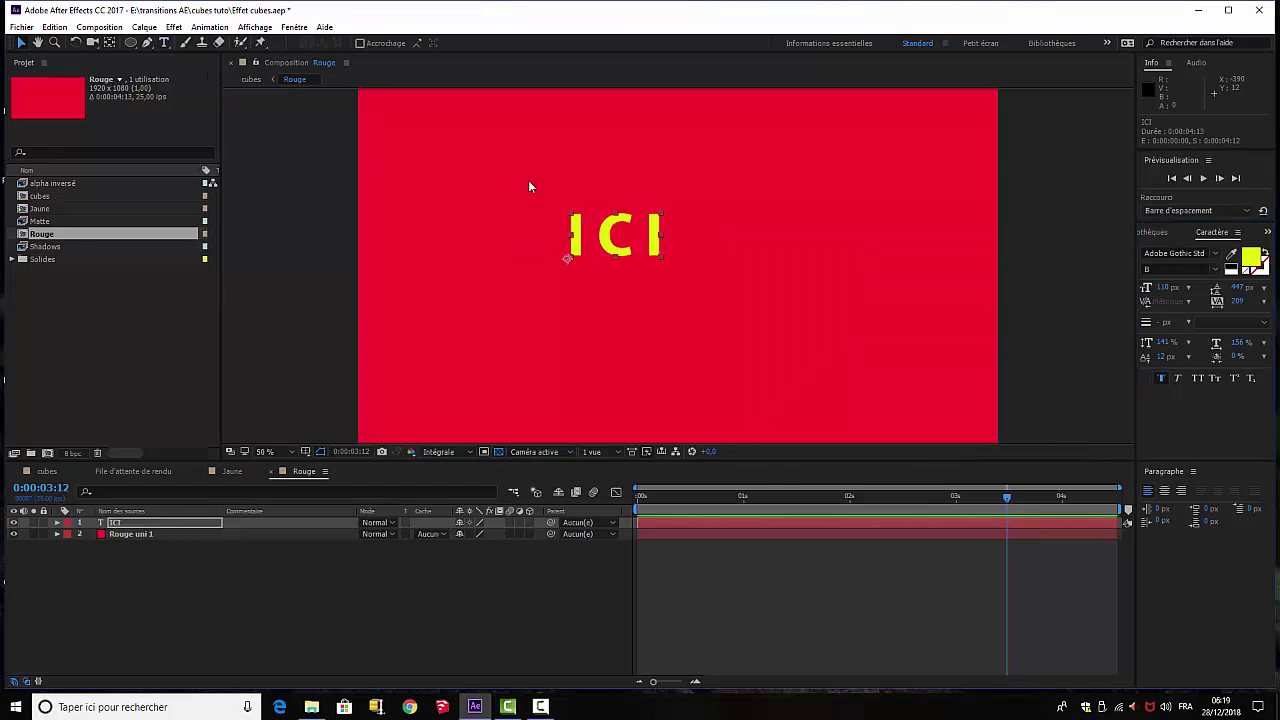
click(628, 241)
drag(643, 287, 656, 262)
click(437, 609)
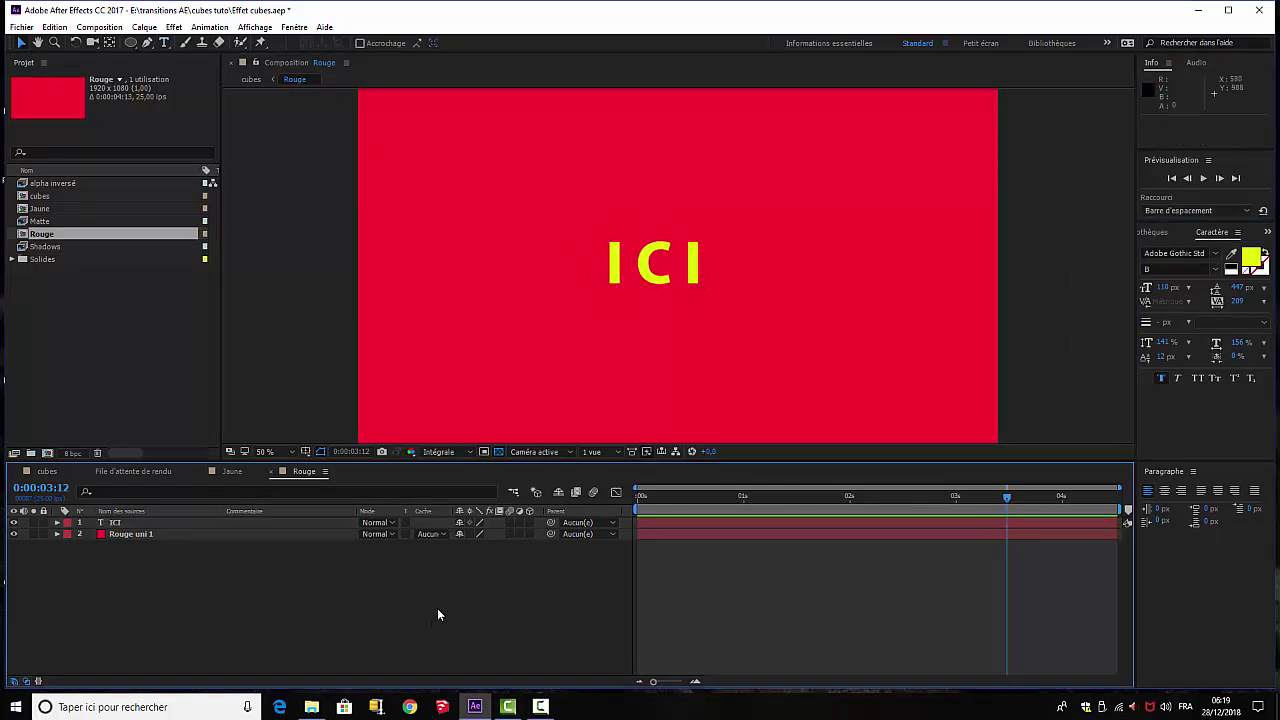
Return to the cubes composition and precompose the Bleu uni 1 solid as Bleu, leaving all attributes in cubes.
click(40, 468)
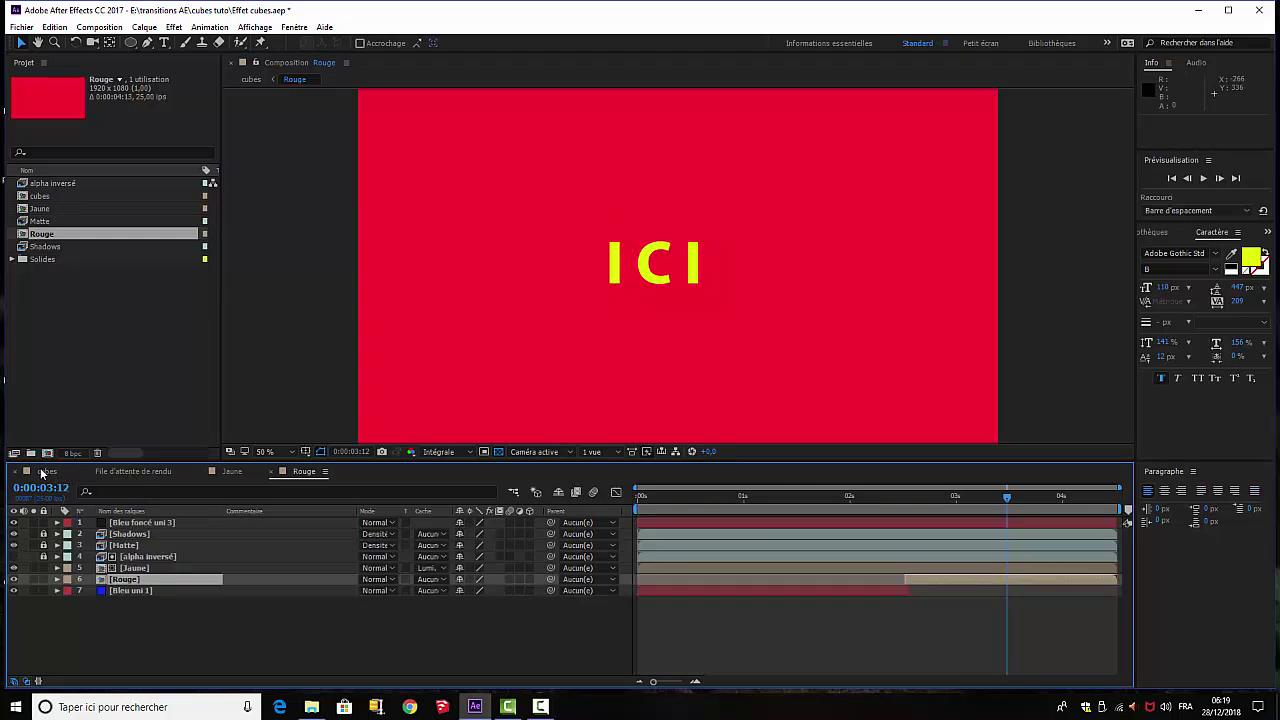
click(121, 590)
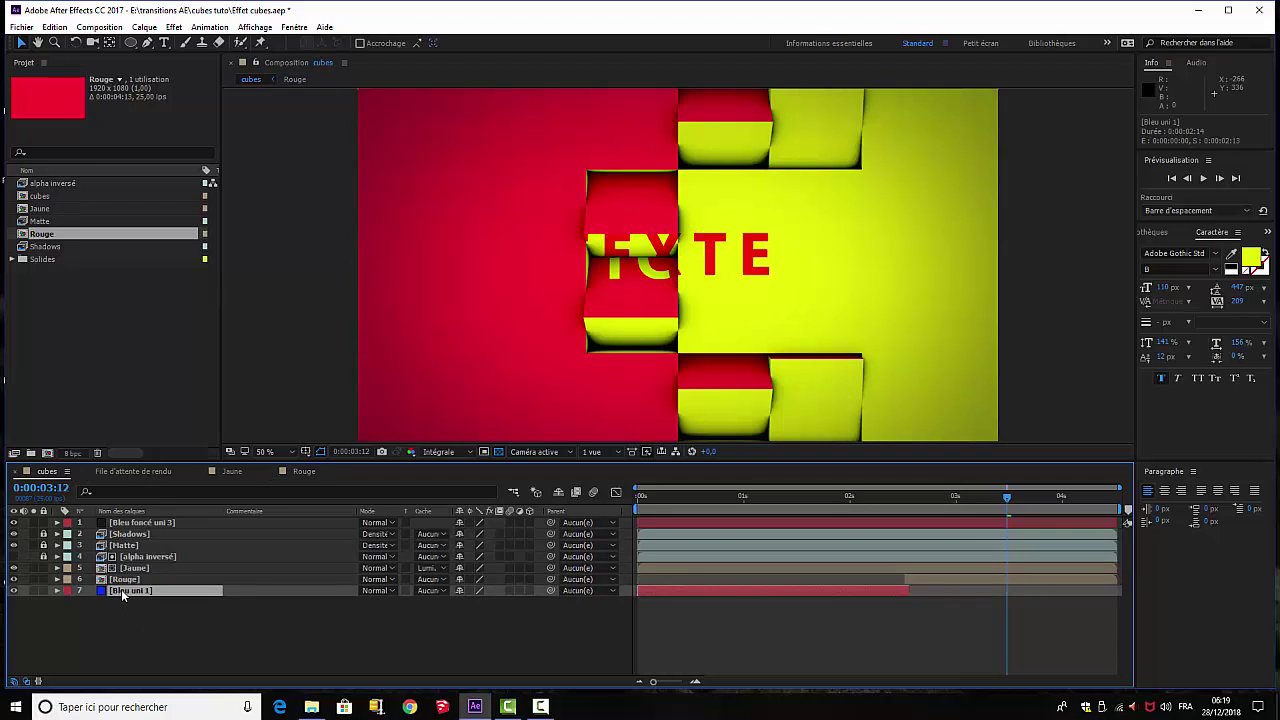
right_click(121, 589)
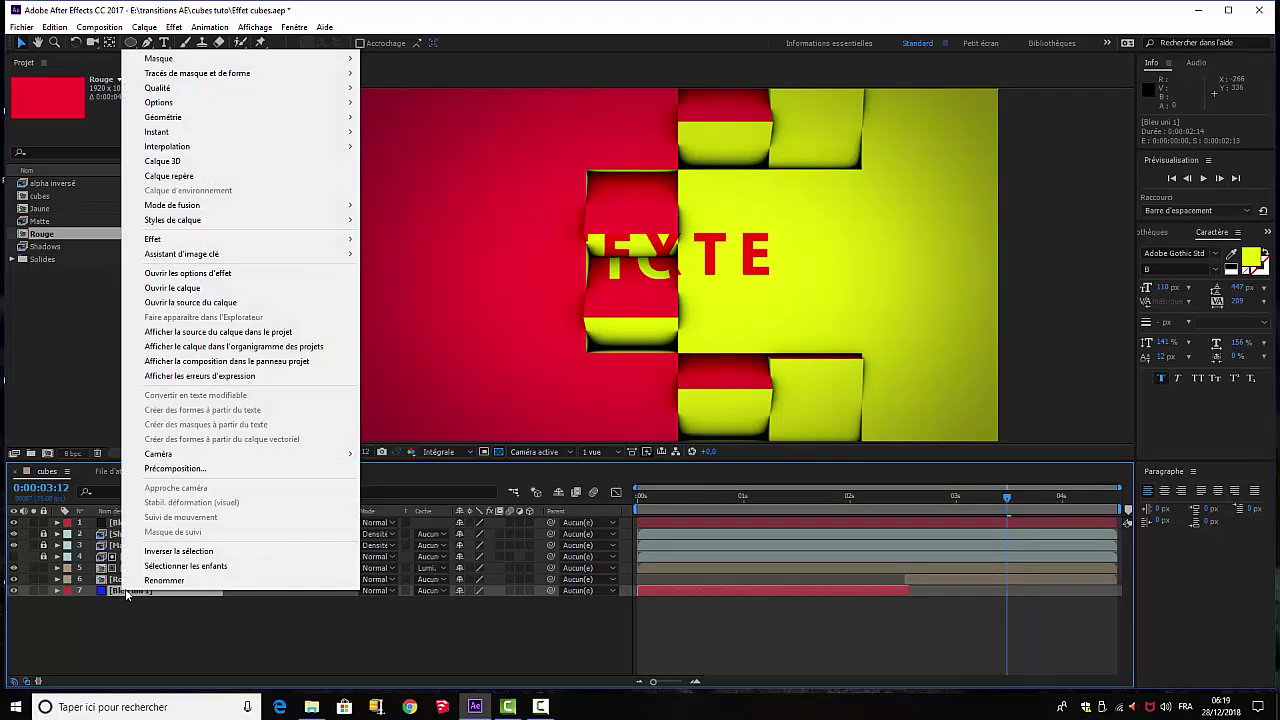
click(175, 469)
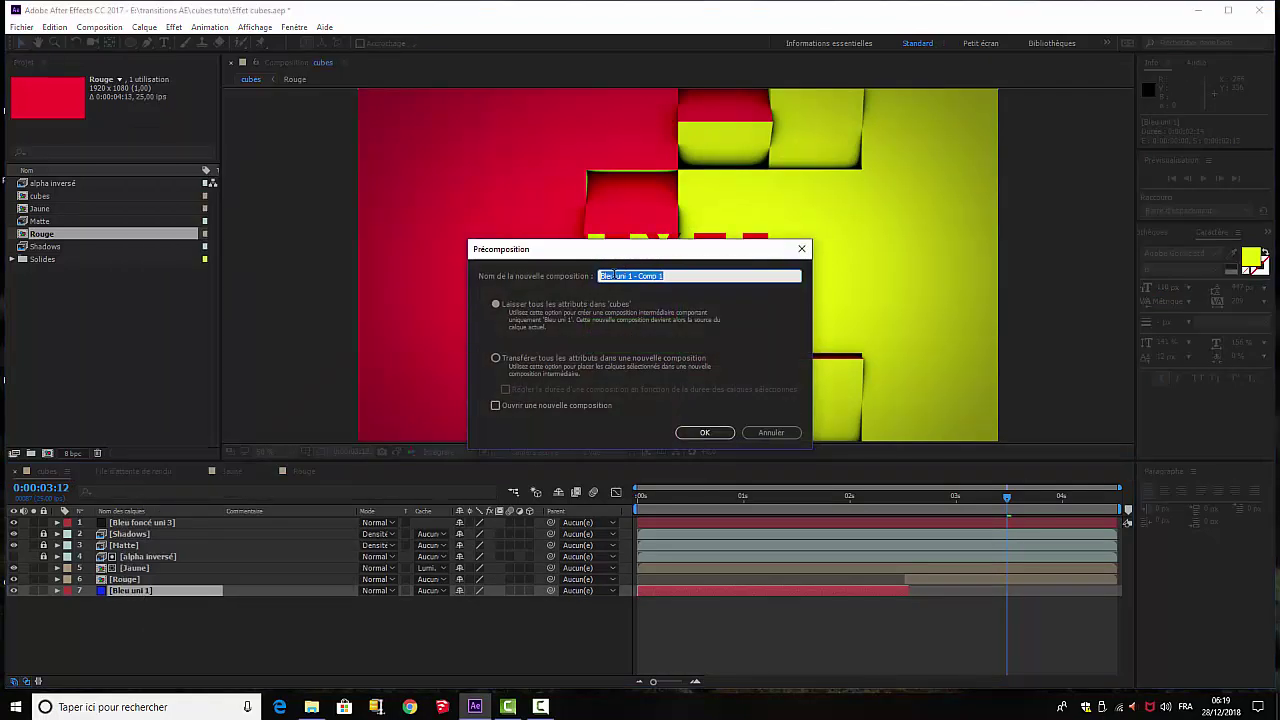
text(Bleu)
click(722, 433)
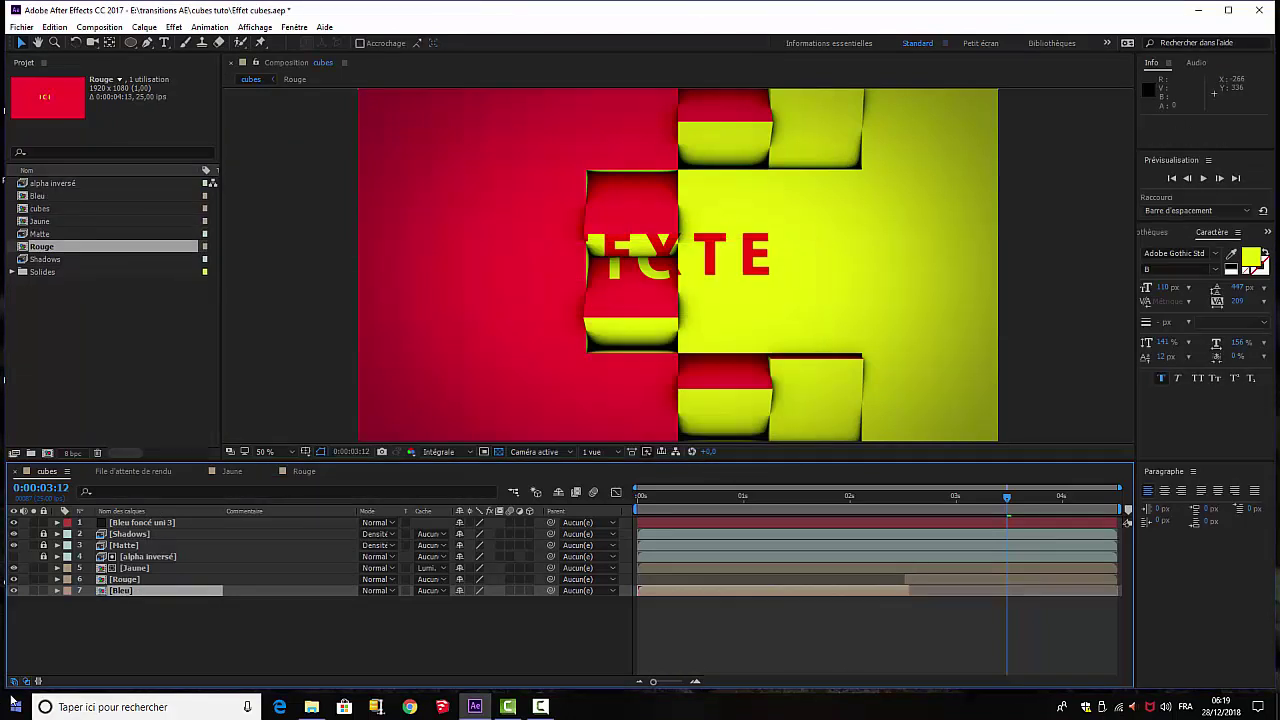
Open the Bleu composition and add the text VOTRE over the blue solid.
double_click(130, 591)
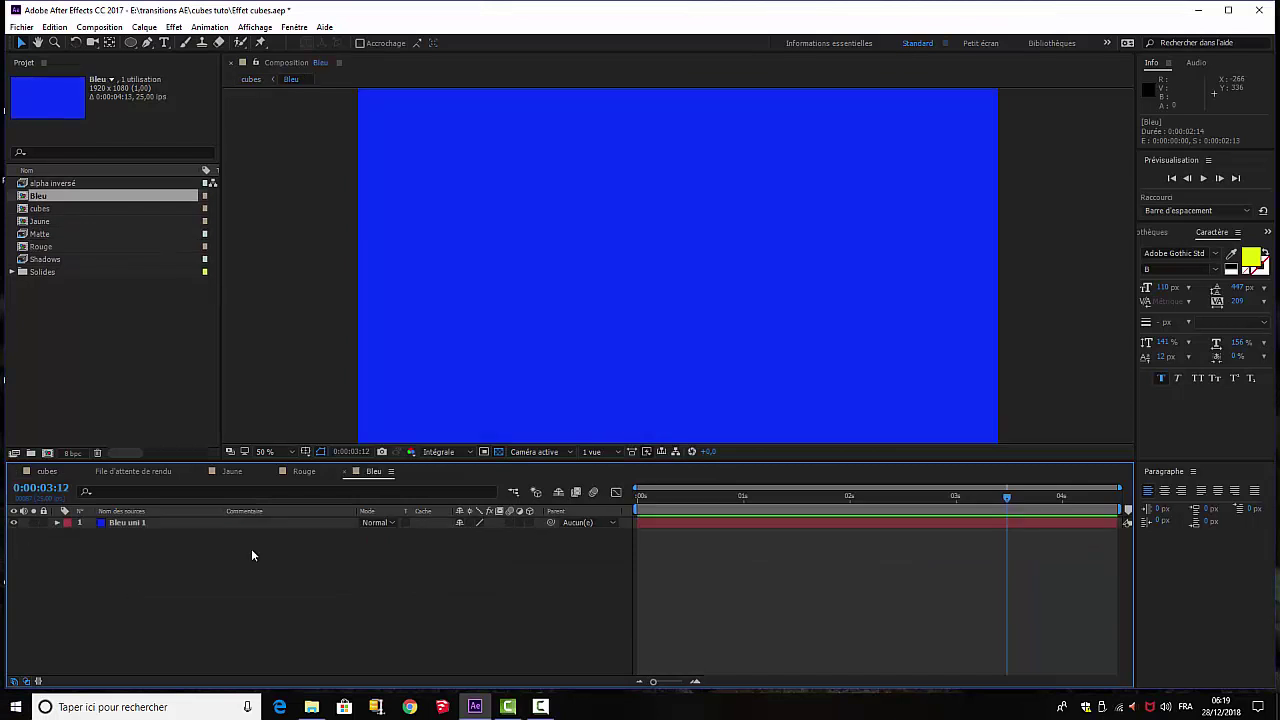
click(164, 42)
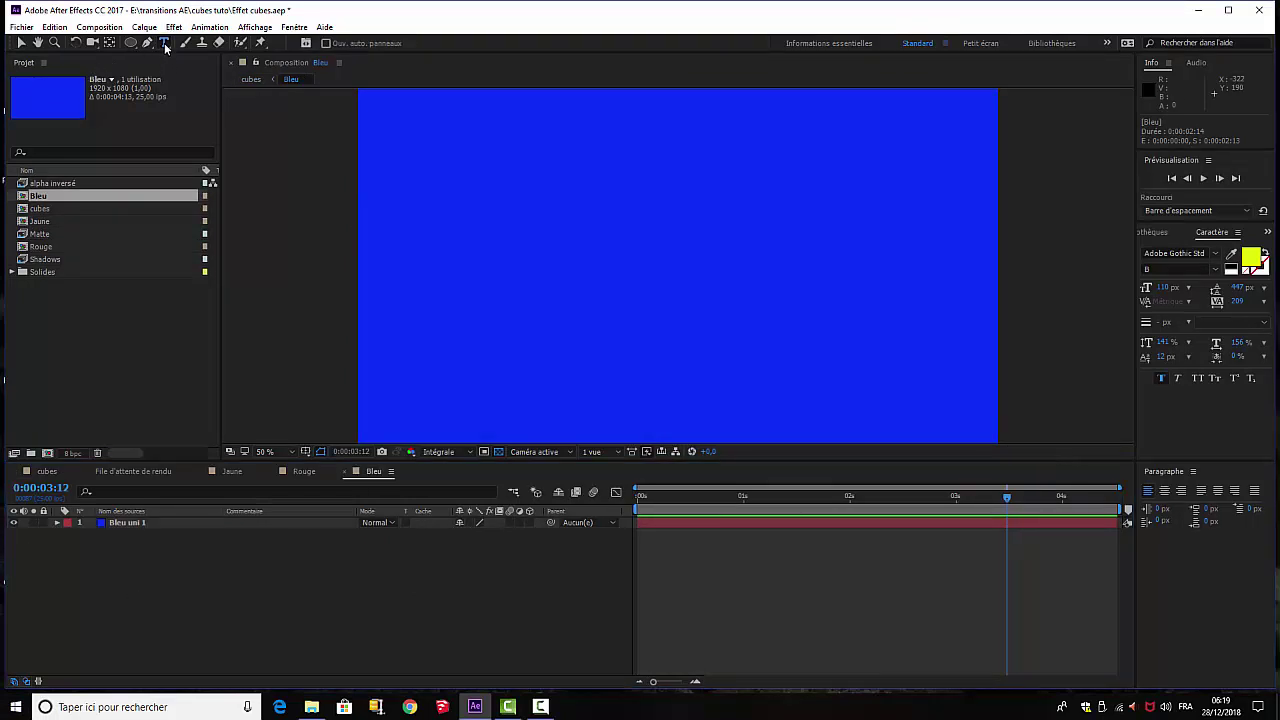
click(533, 252)
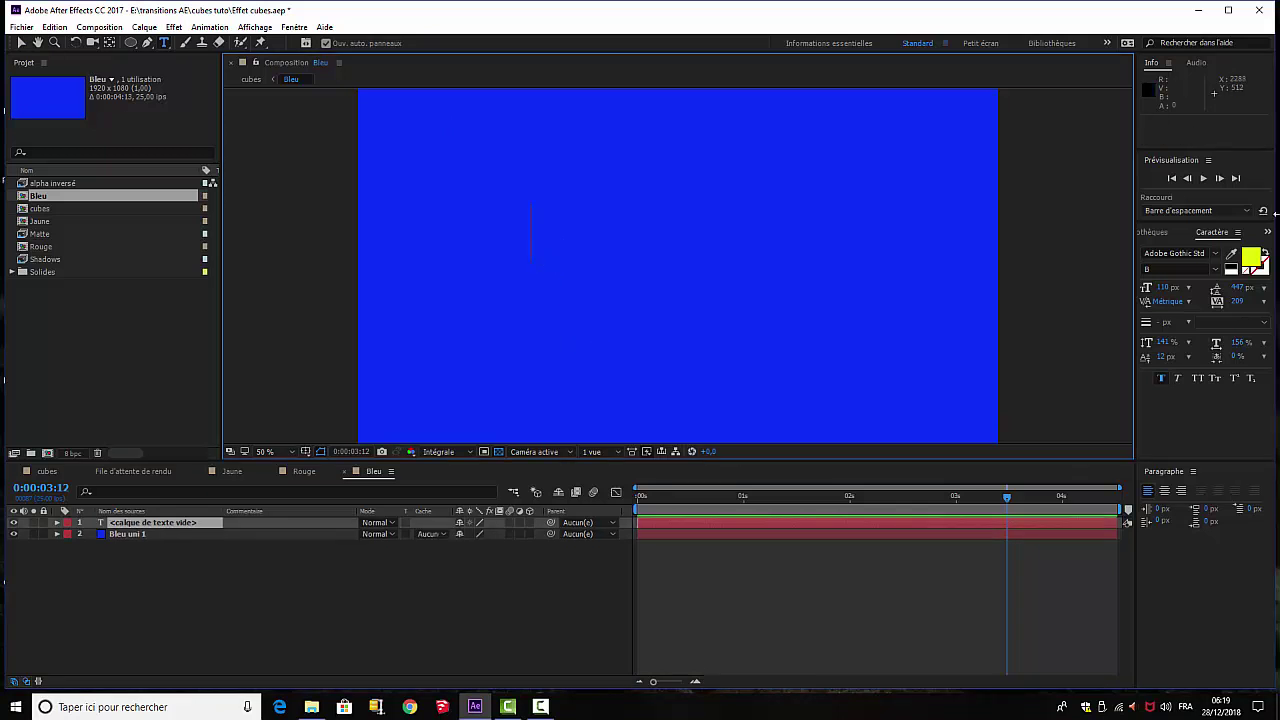
text(V)
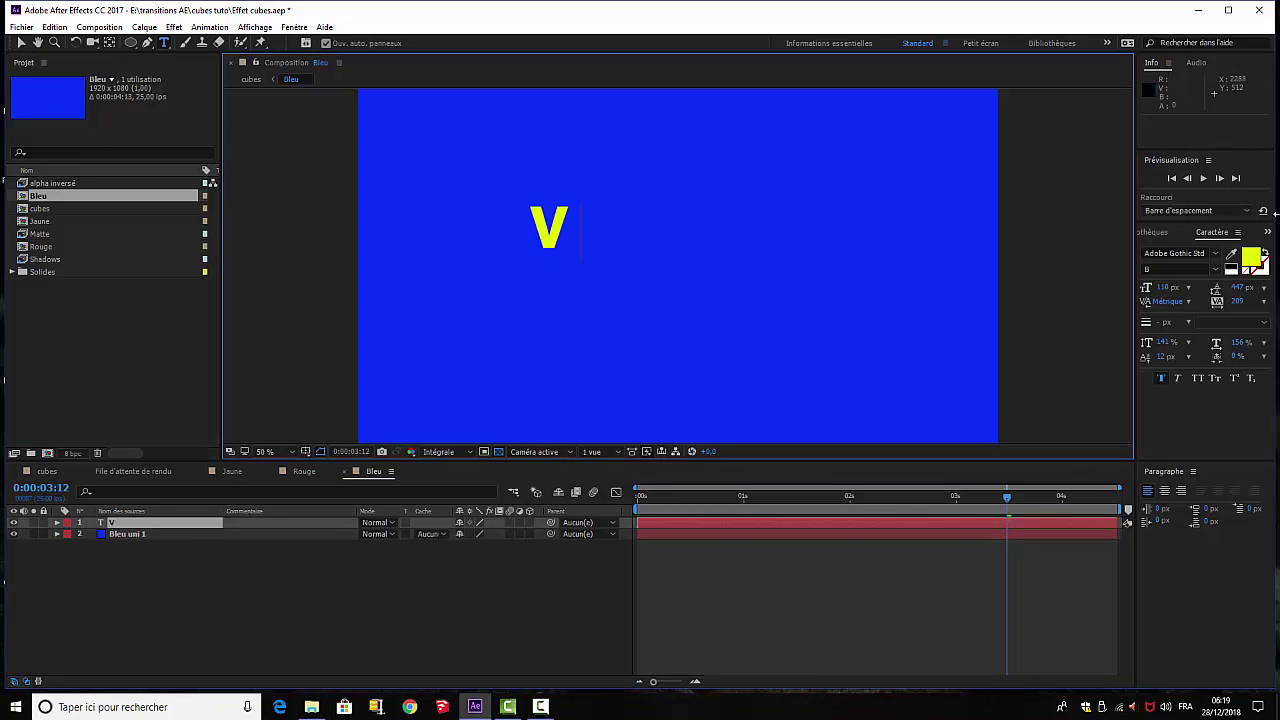
text(OTRE)
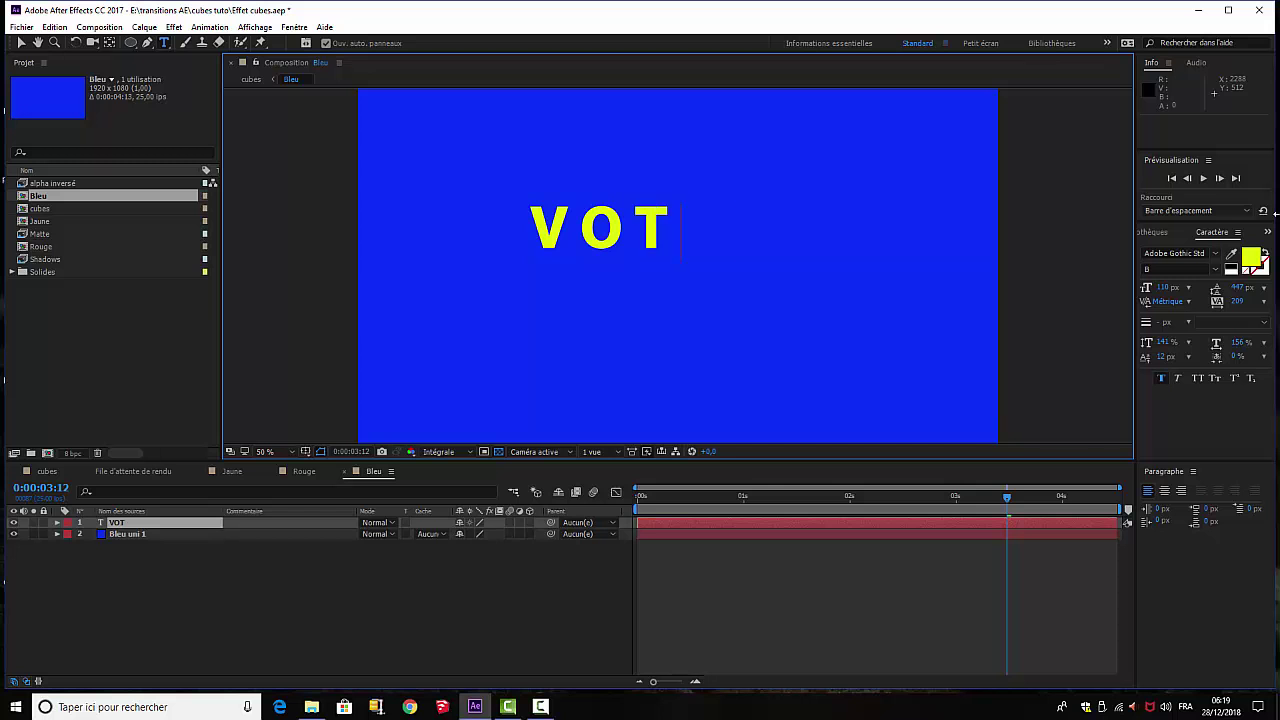
Set the fill colour of the whole VOTRE text to red F70707.
double_click(98, 523)
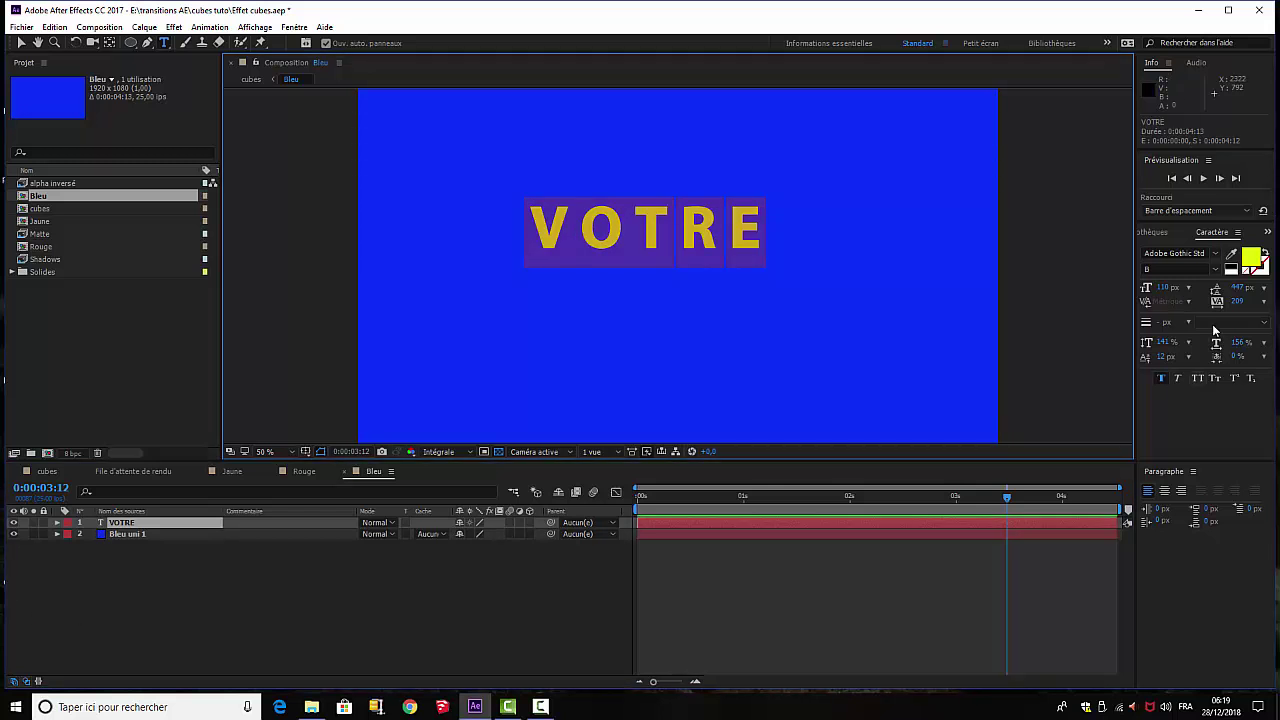
click(1260, 253)
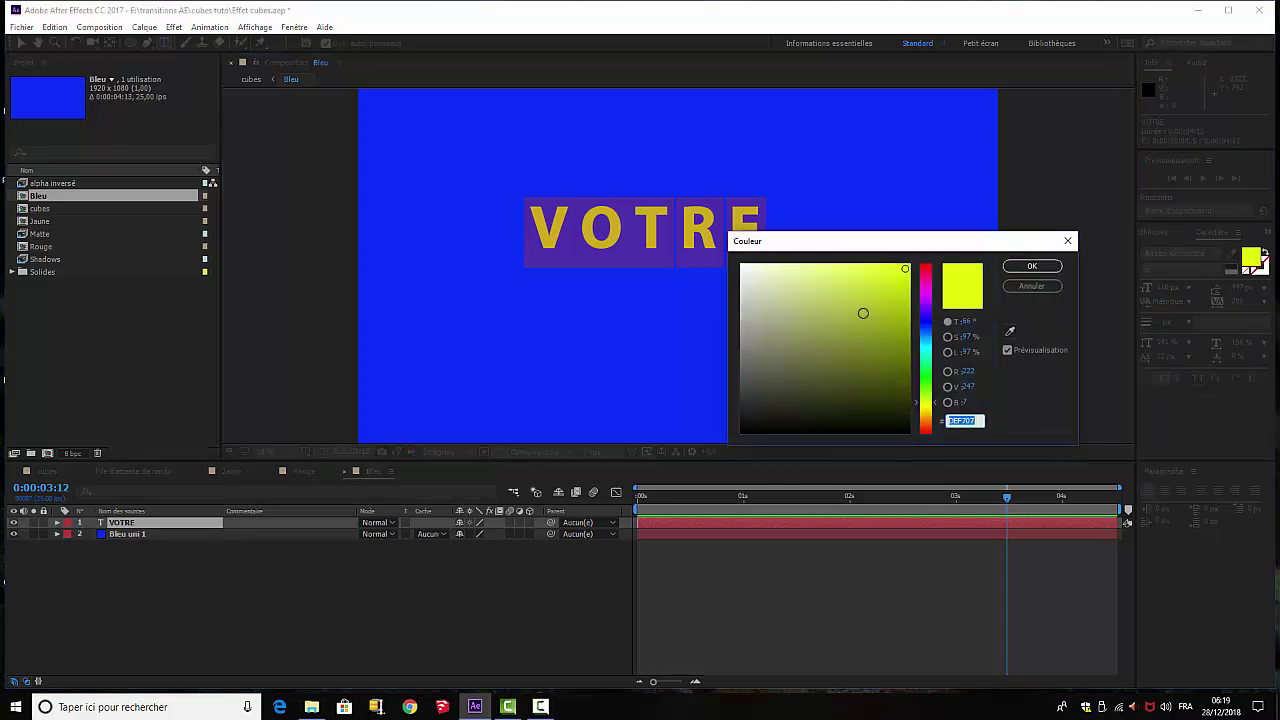
click(926, 270)
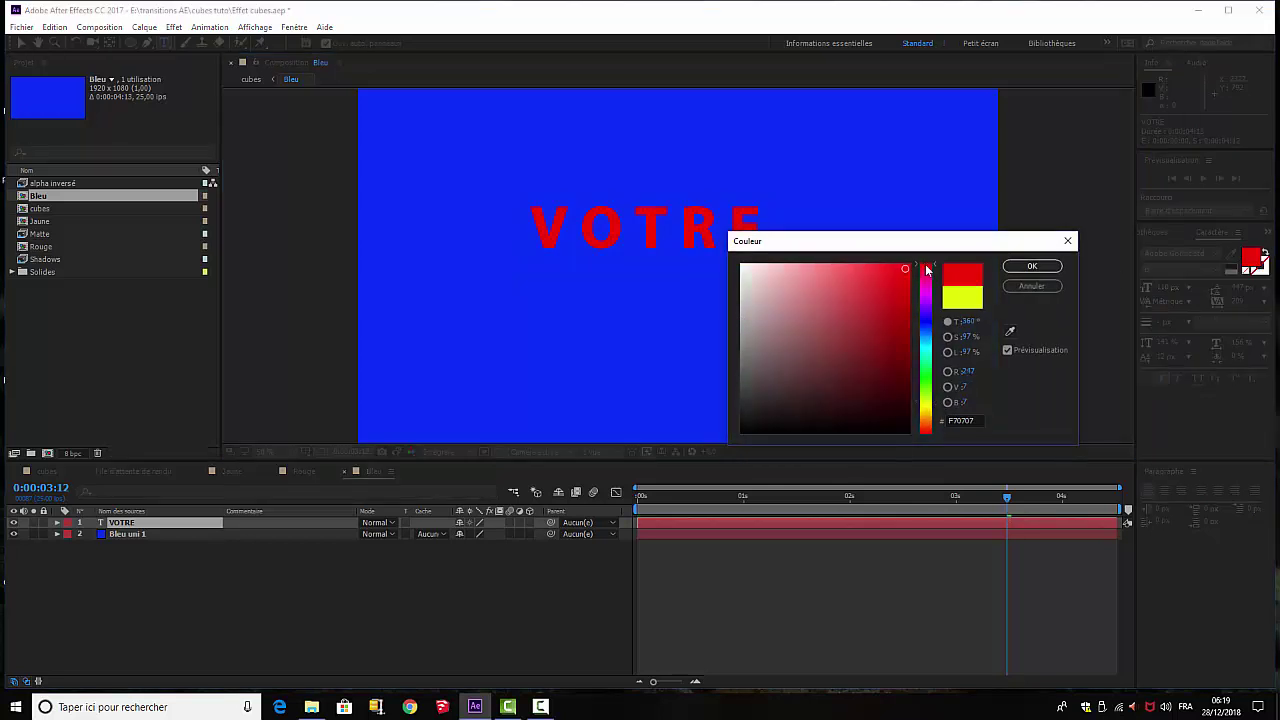
click(1031, 266)
Move the VOTRE text to the middle of the blue frame, at about 546, 584, and deselect it.
click(21, 42)
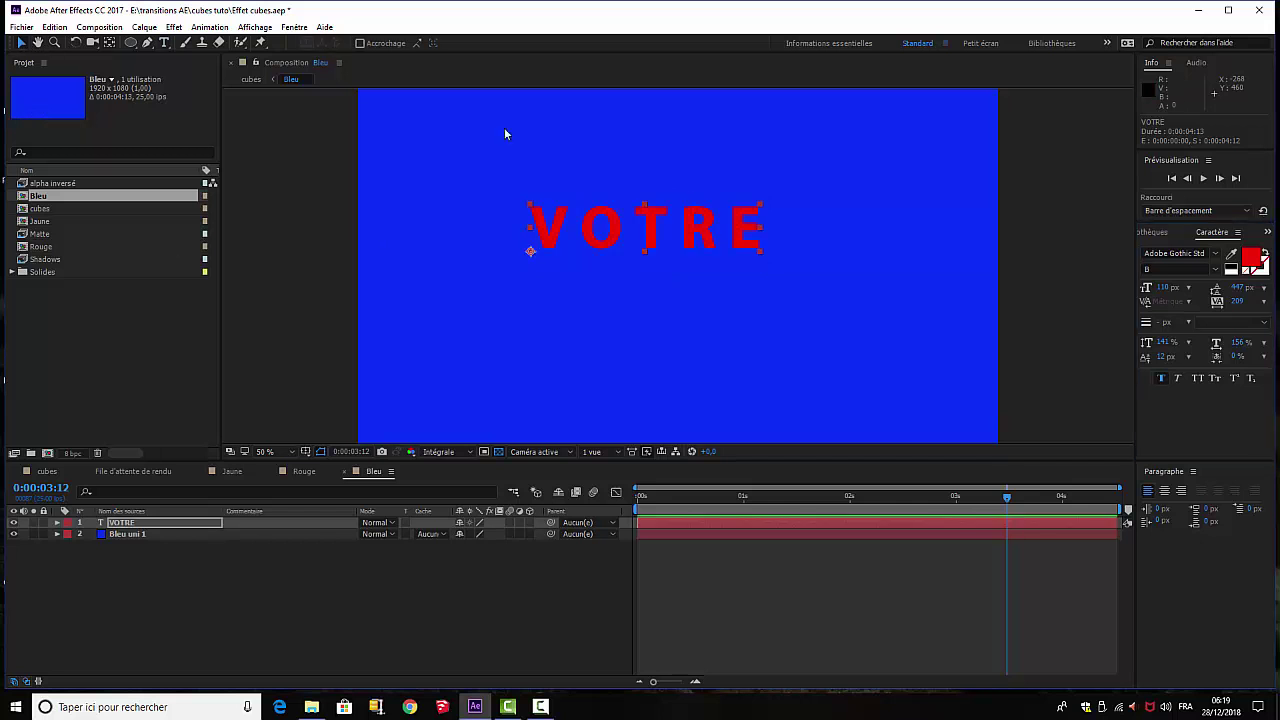
drag(650, 226, 659, 254)
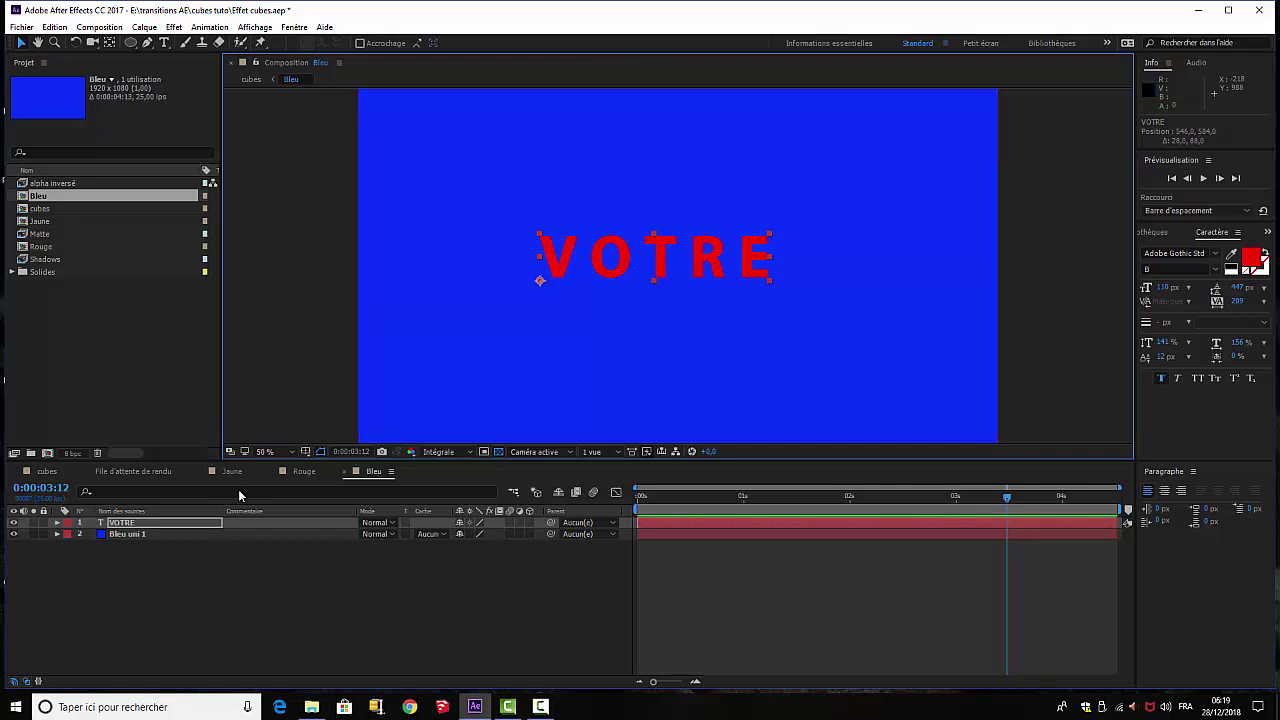
click(336, 596)
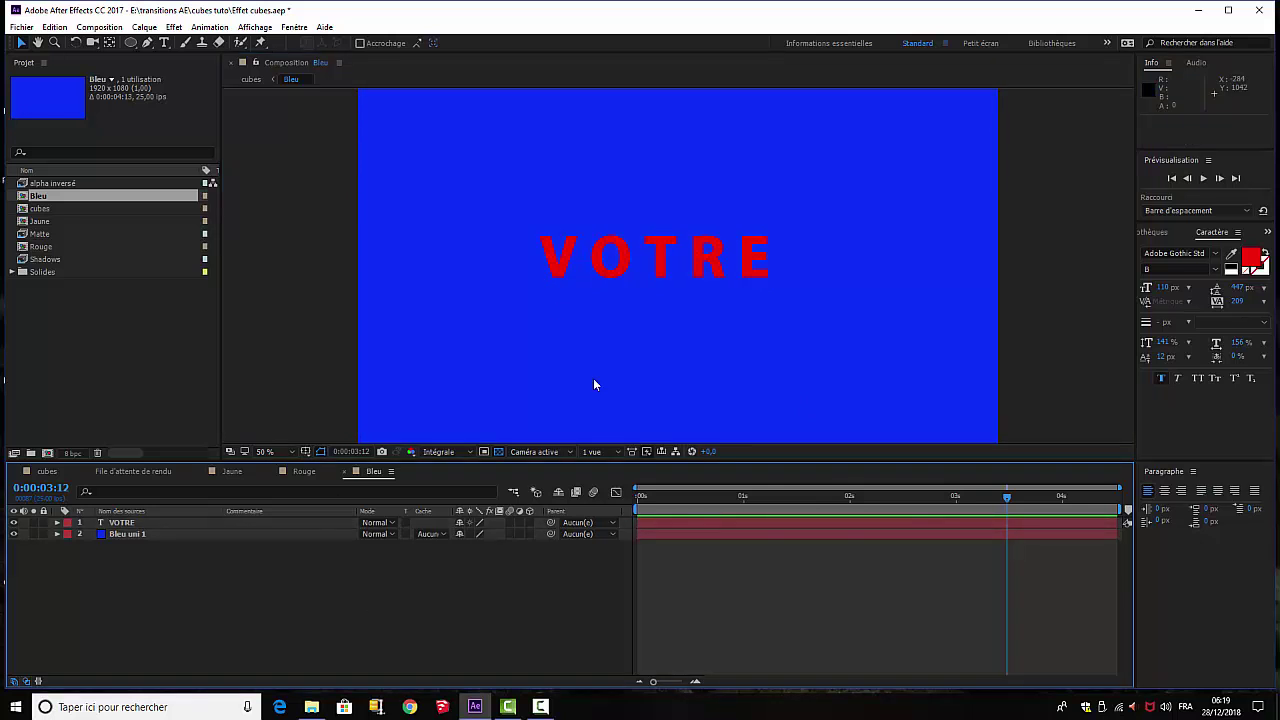
Apply the Remplir effect from the Génération category to the Bleu uni 1 solid in the Bleu composition.
click(129, 537)
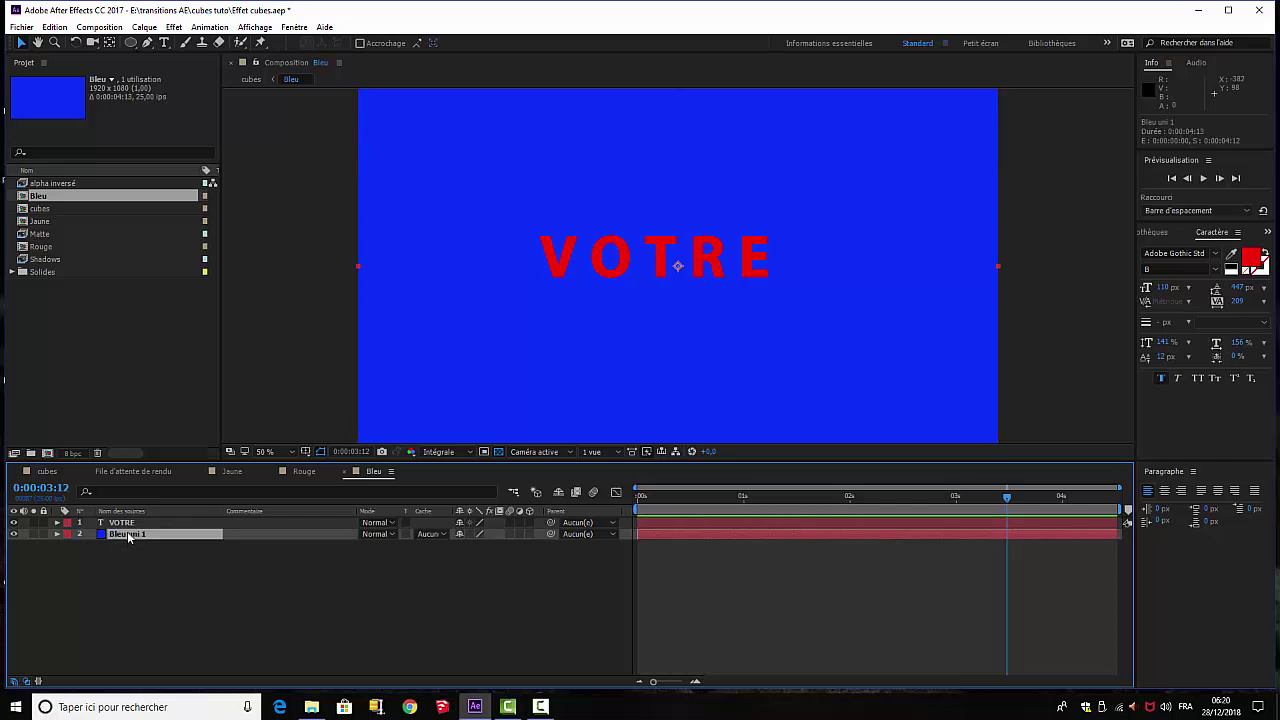
click(174, 28)
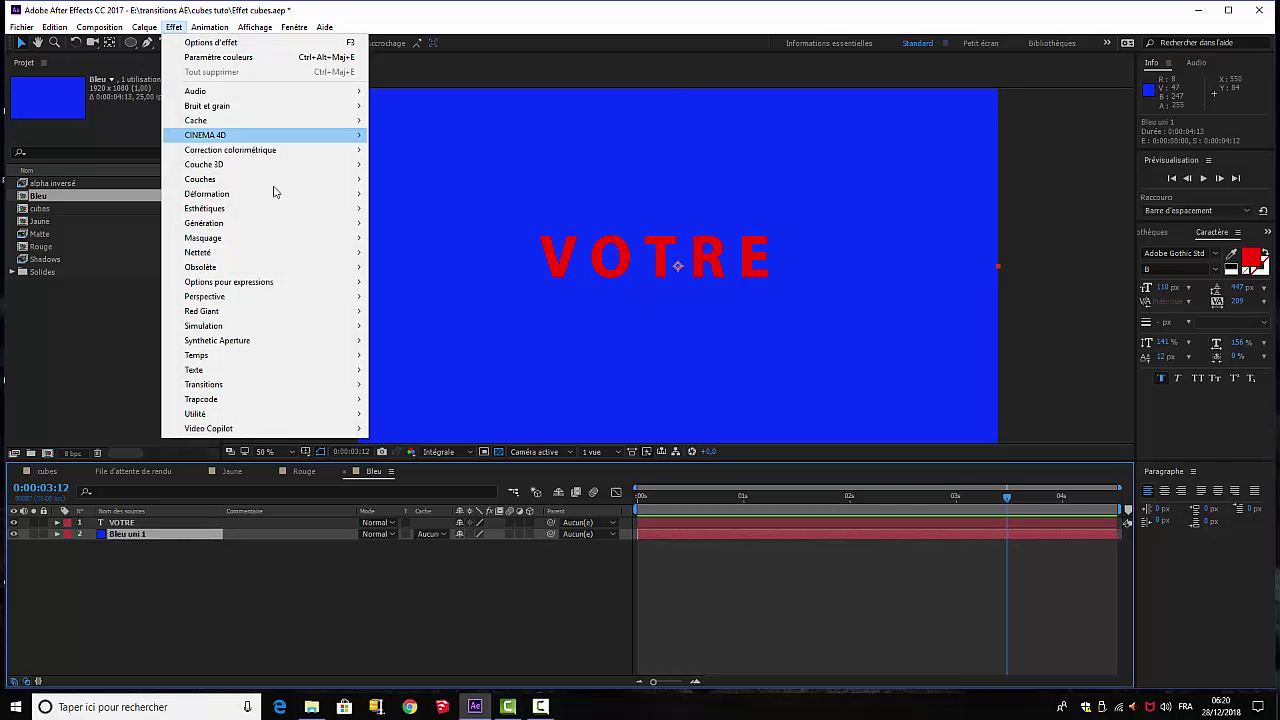
mouse_move(268, 231)
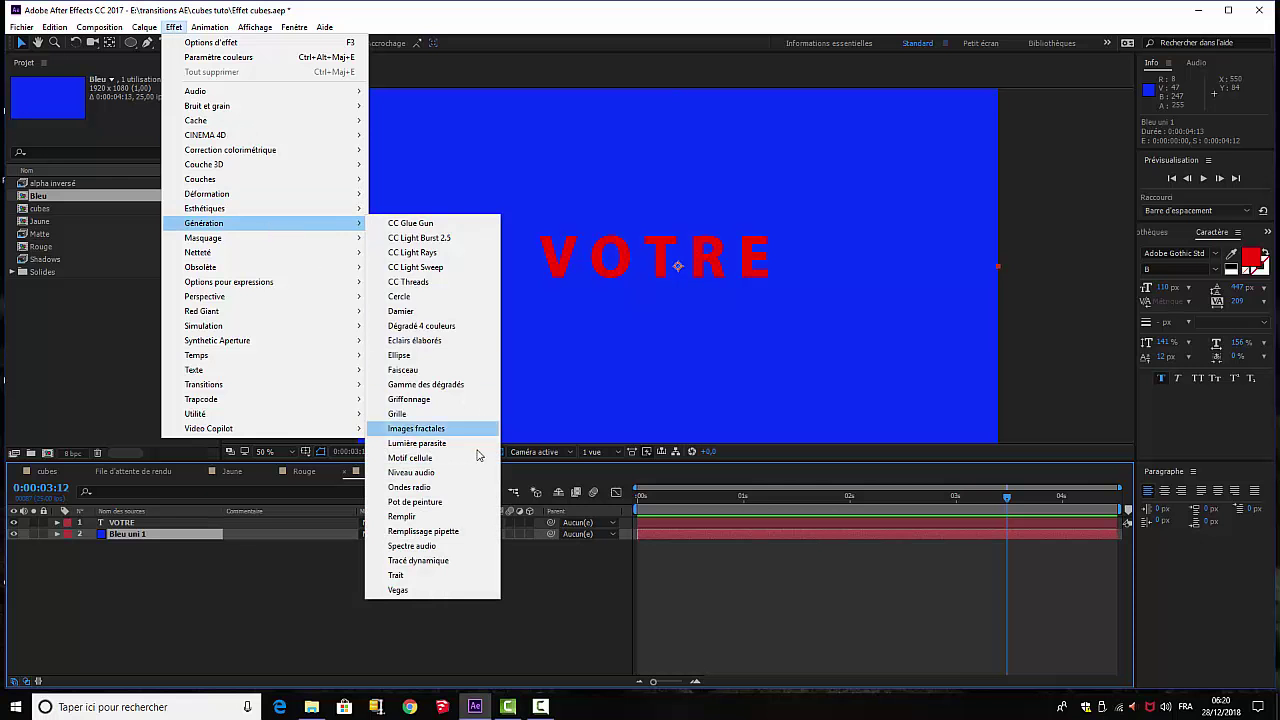
click(420, 516)
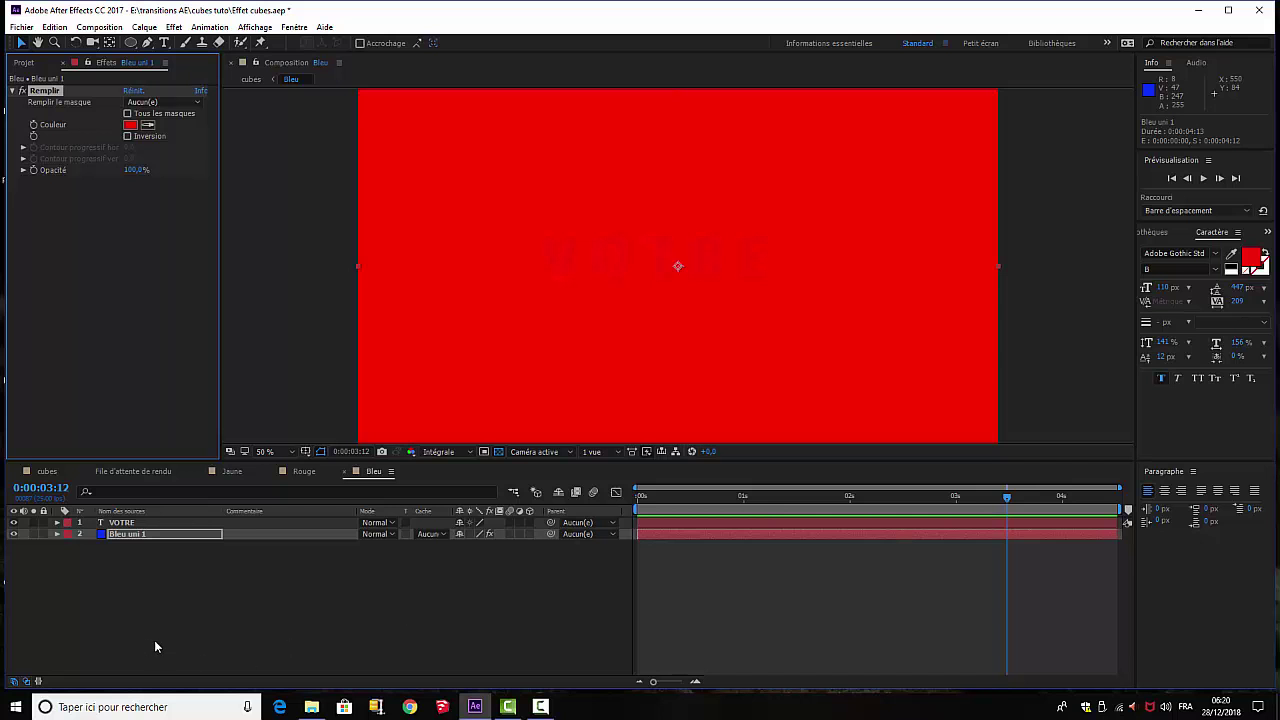
Switch to the Rouge composition and apply the Remplir effect to the Rouge uni 1 solid.
click(305, 471)
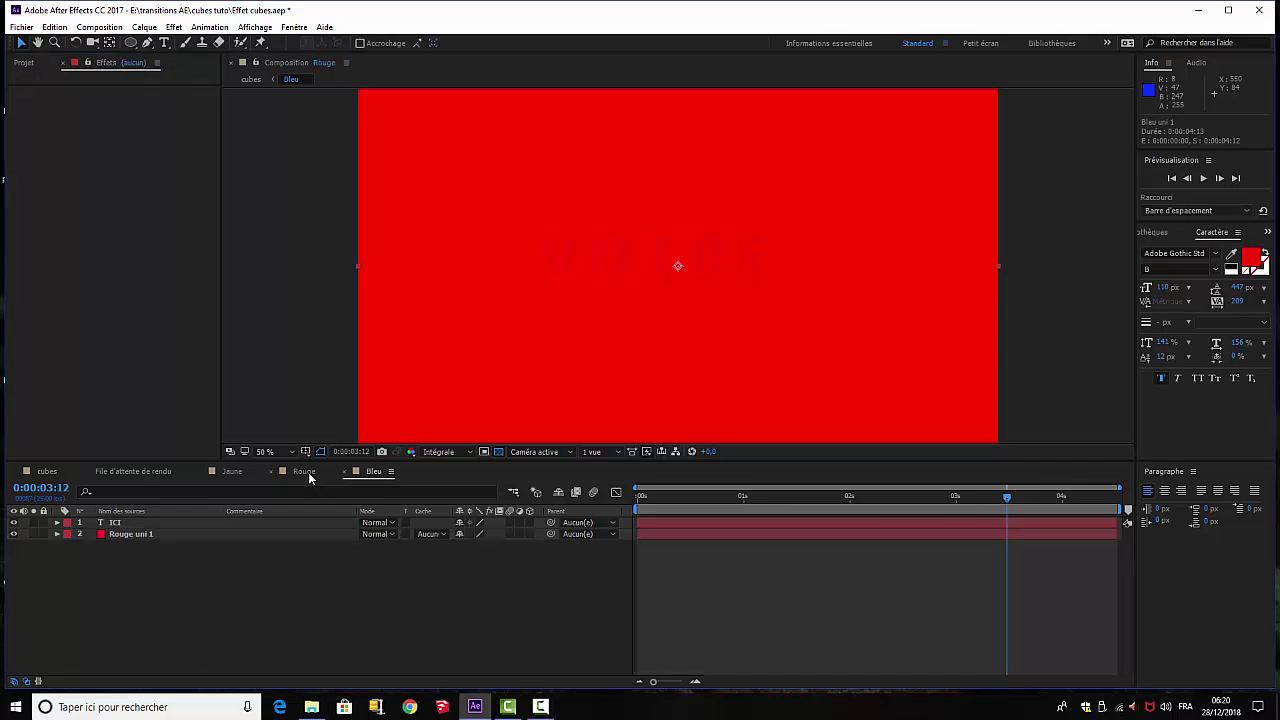
click(174, 27)
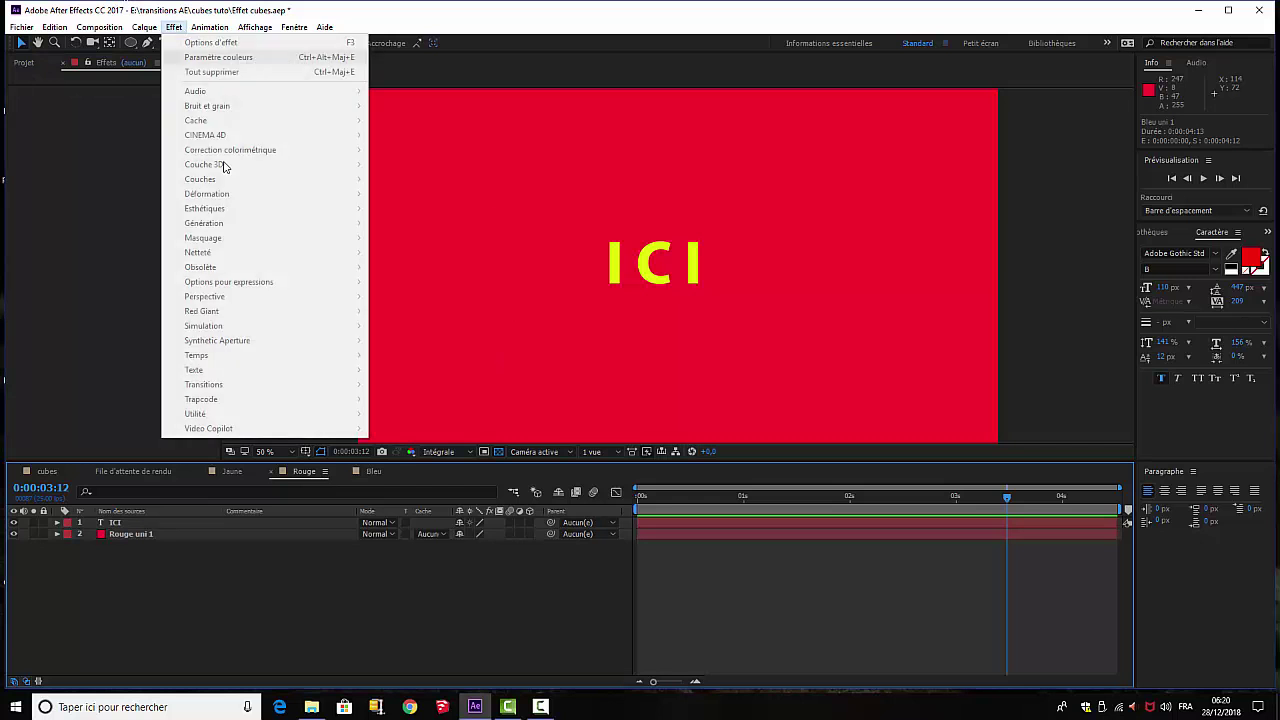
click(148, 534)
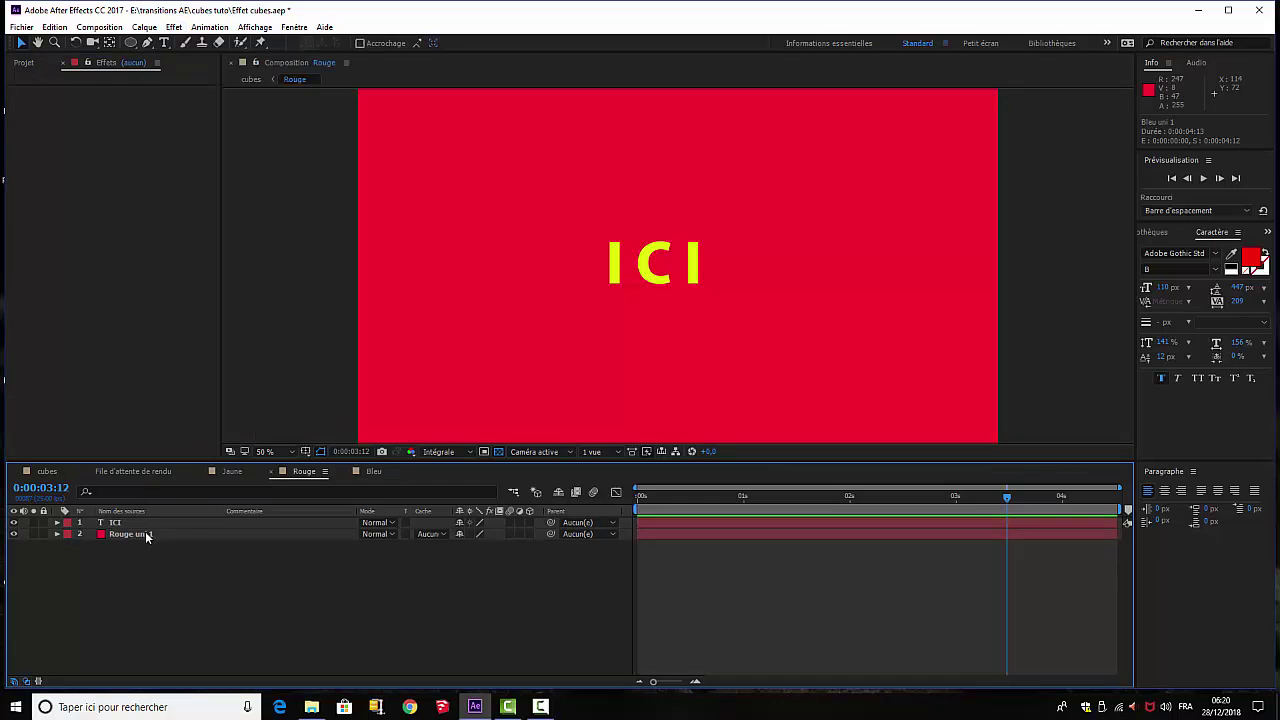
click(148, 534)
click(175, 28)
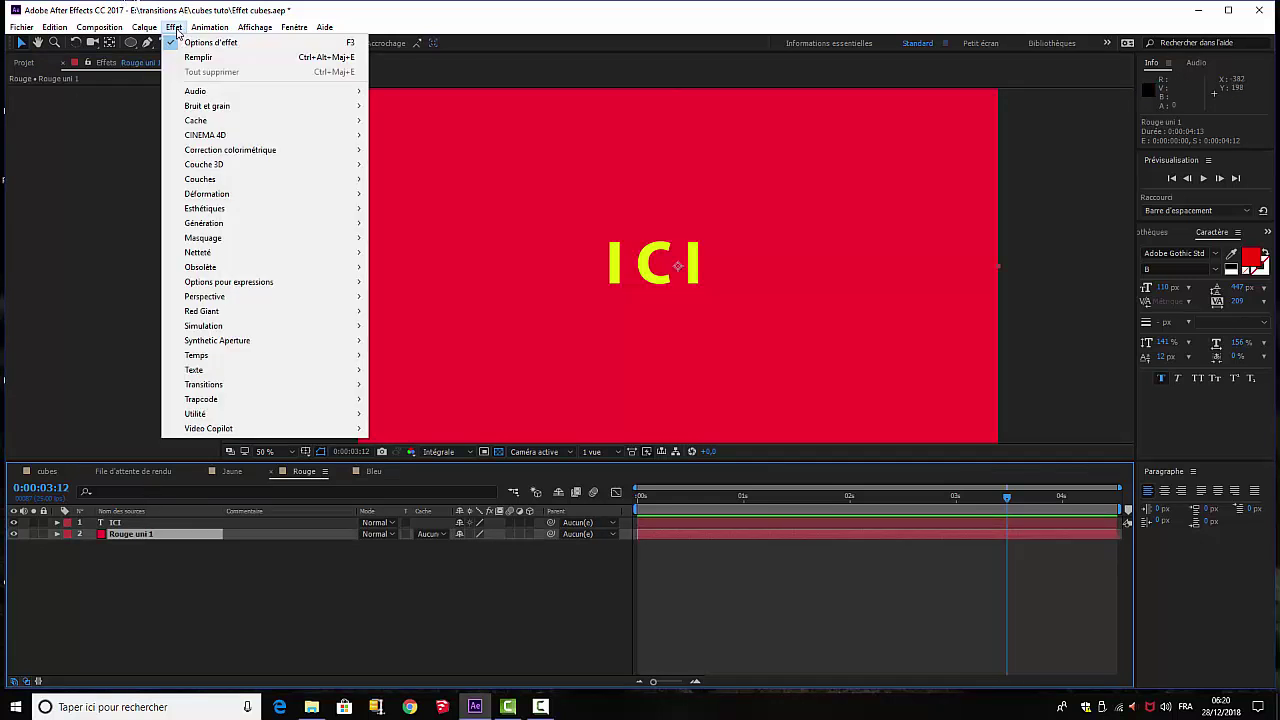
click(206, 60)
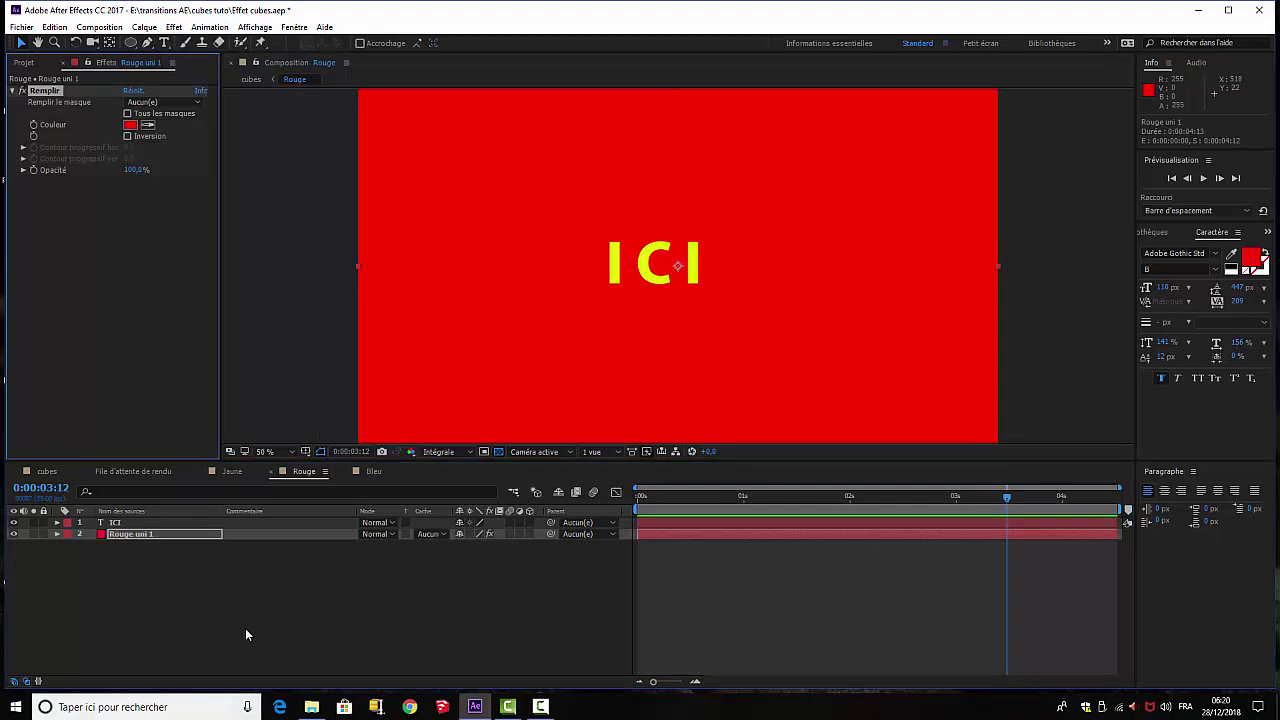
Switch to the Jaune composition and apply the Remplir effect to the Jaune uni 1 solid.
click(231, 471)
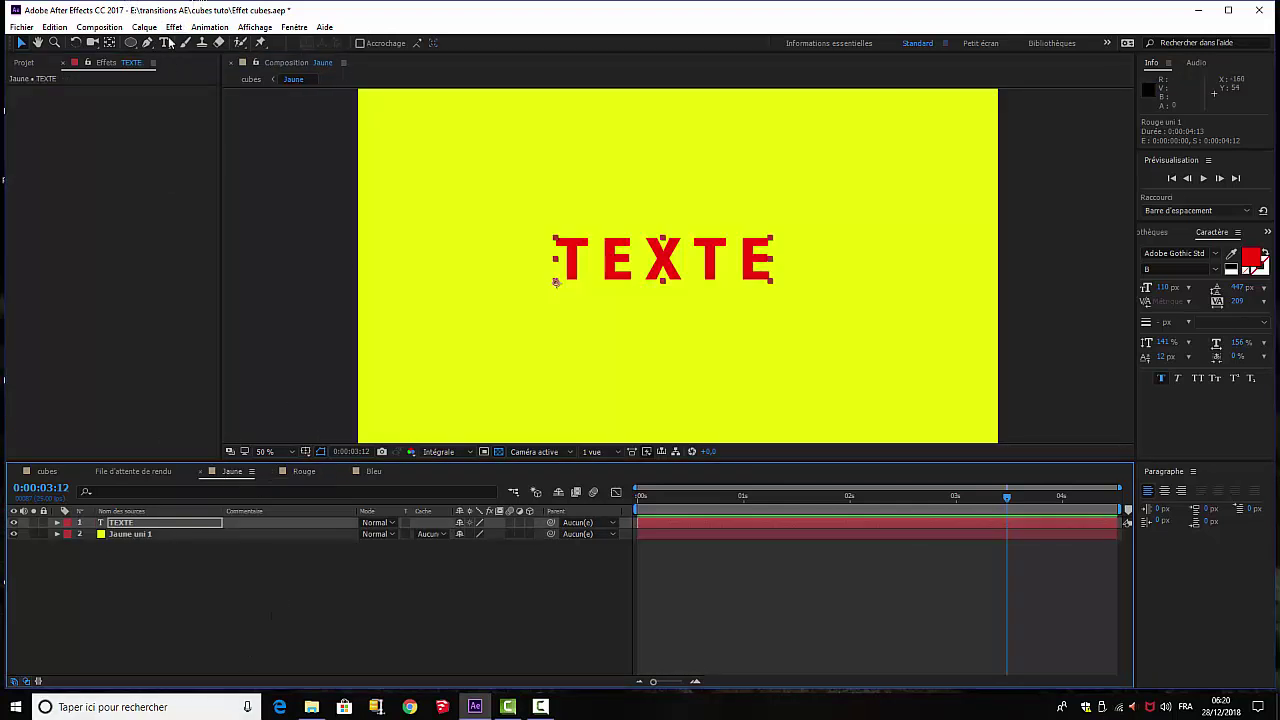
click(174, 27)
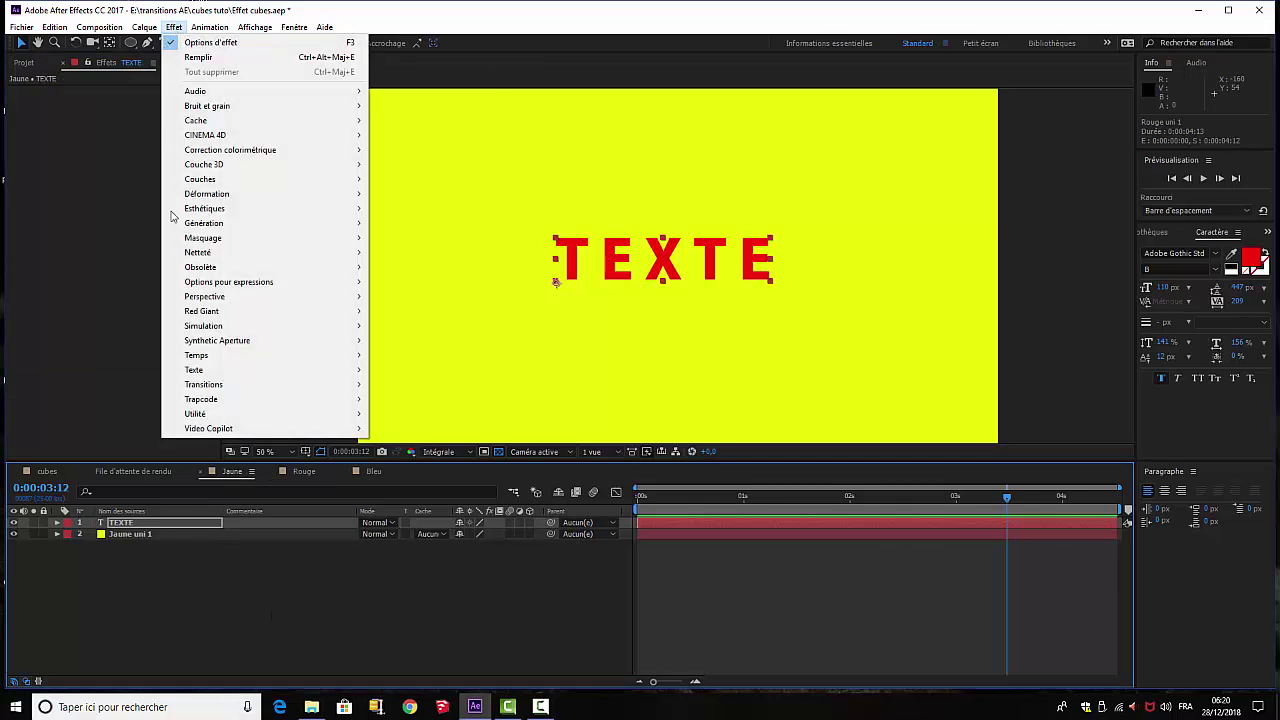
click(130, 536)
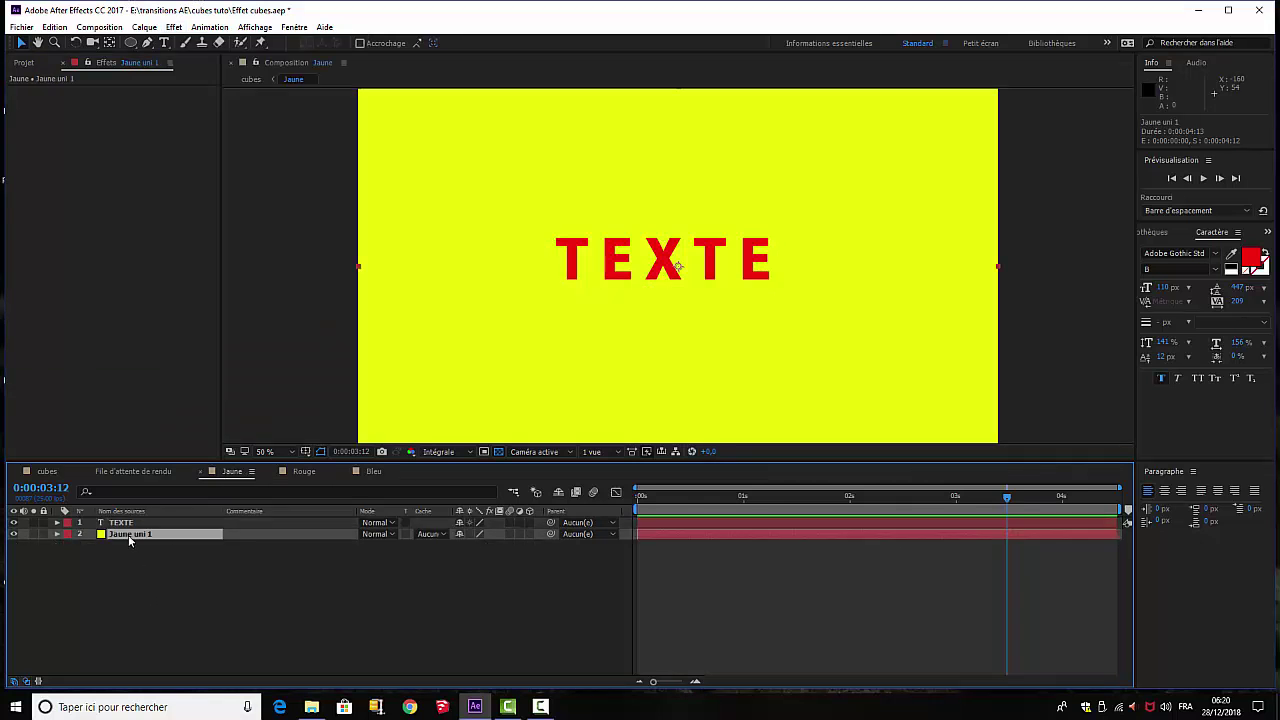
click(174, 27)
click(199, 58)
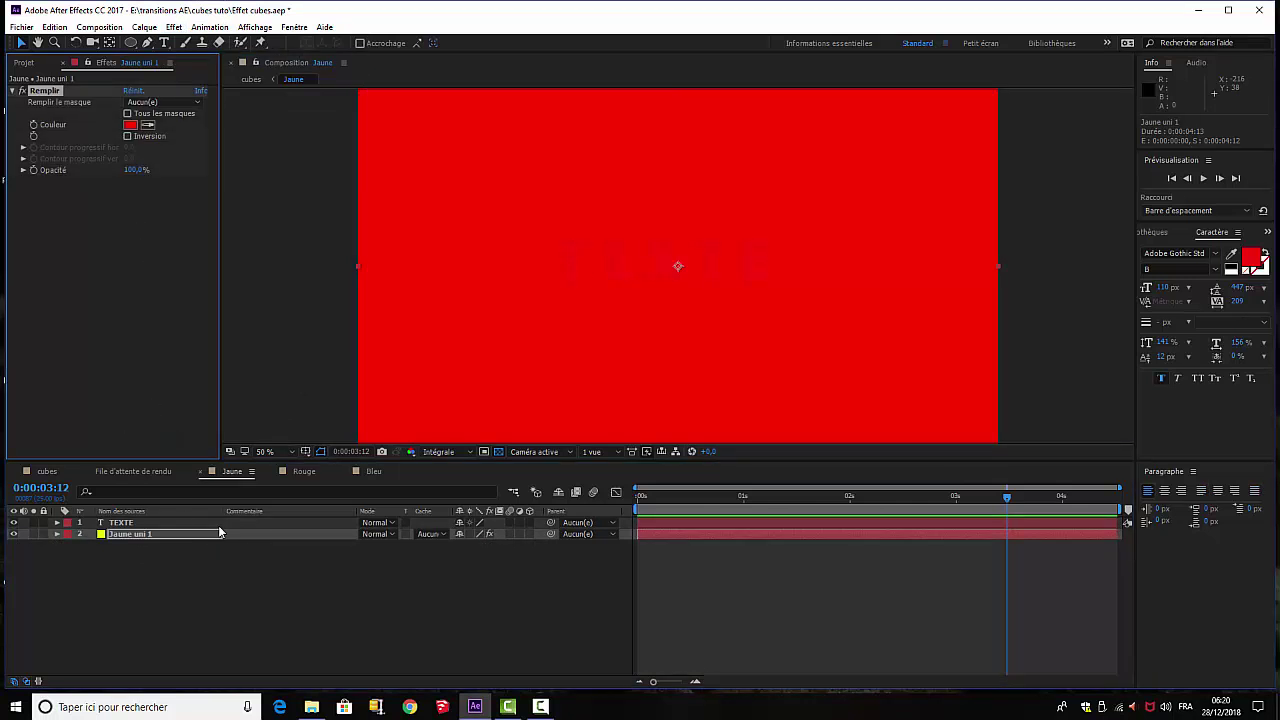
Return to the cubes composition and create an adjustment layer (Calque d'effets) above all the other layers.
click(47, 471)
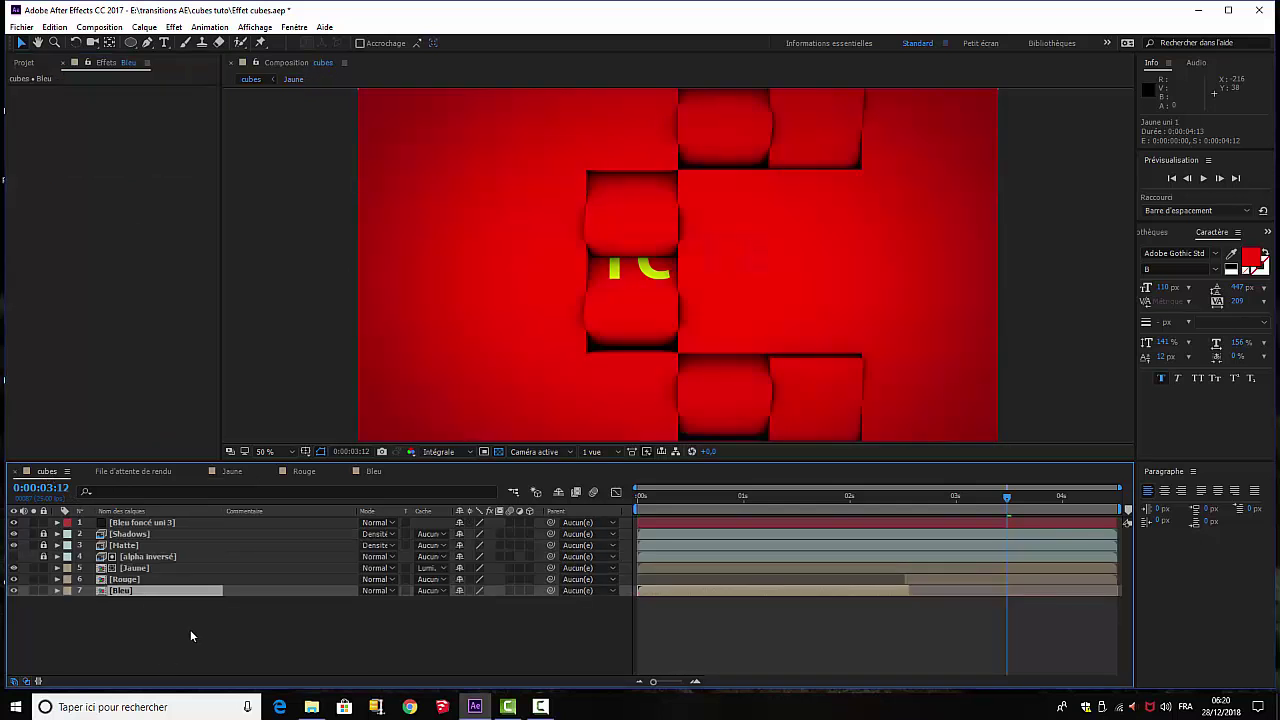
click(191, 632)
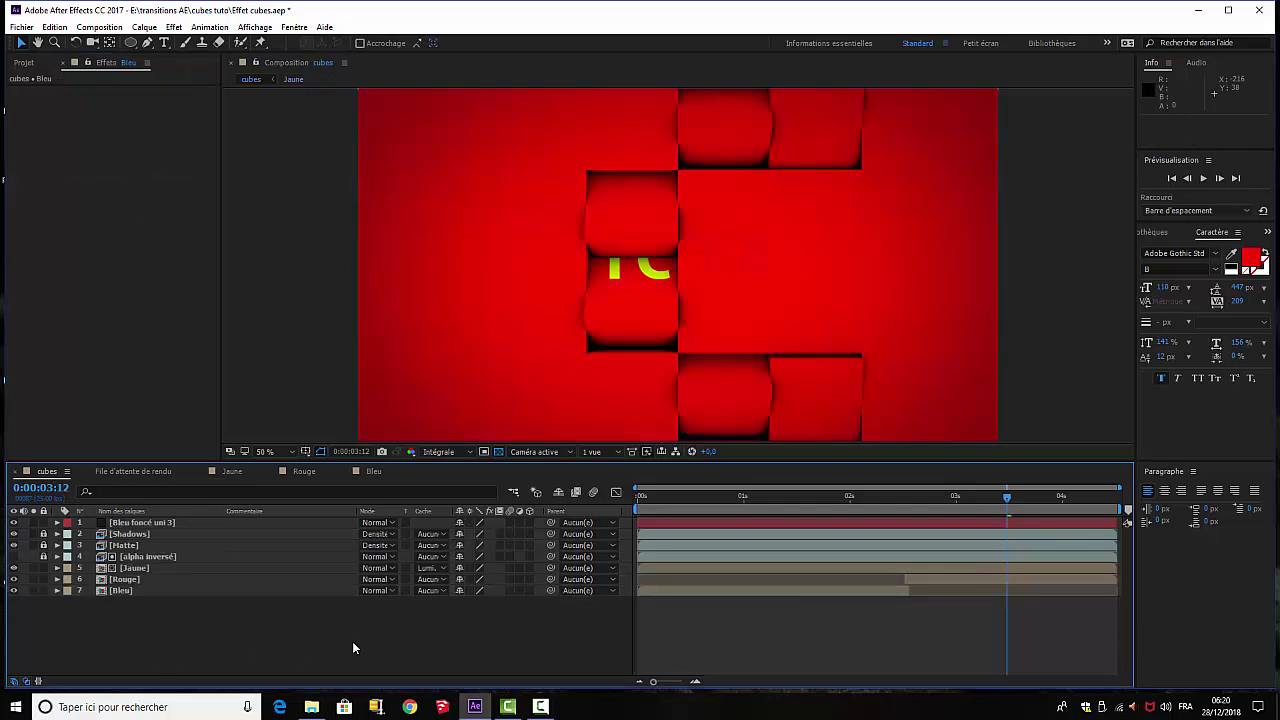
click(144, 27)
mouse_move(163, 44)
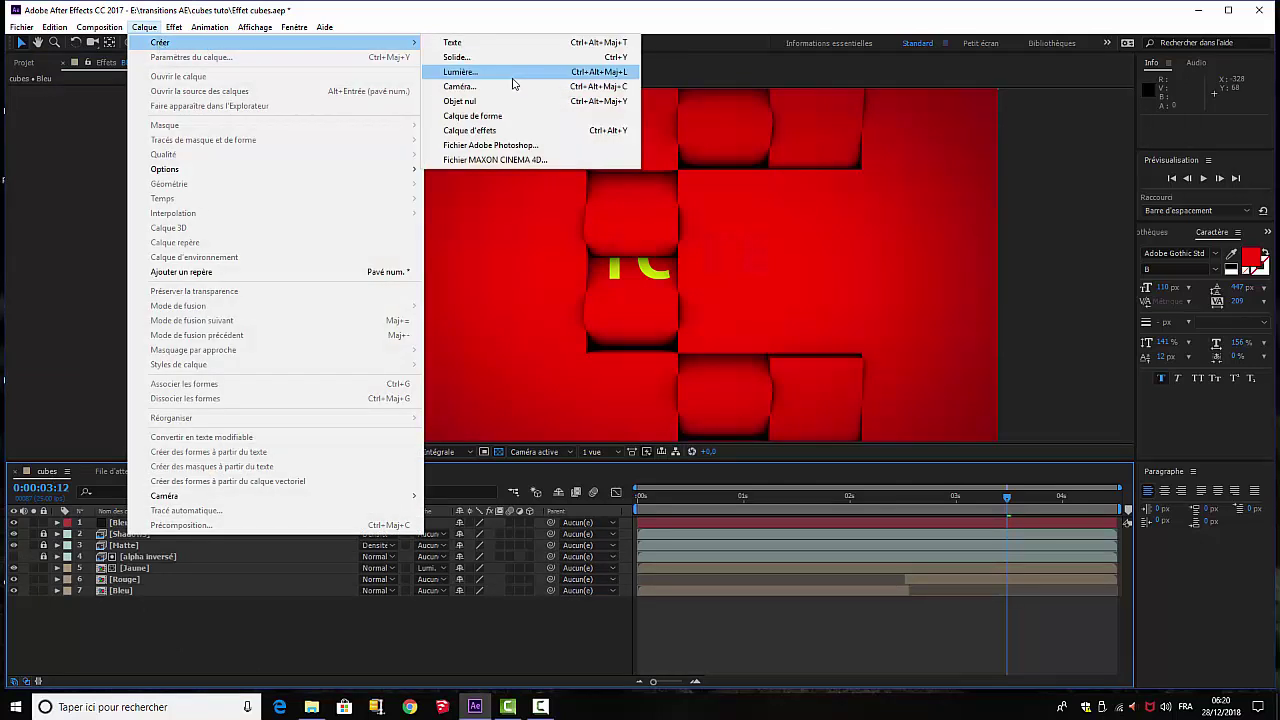
click(488, 131)
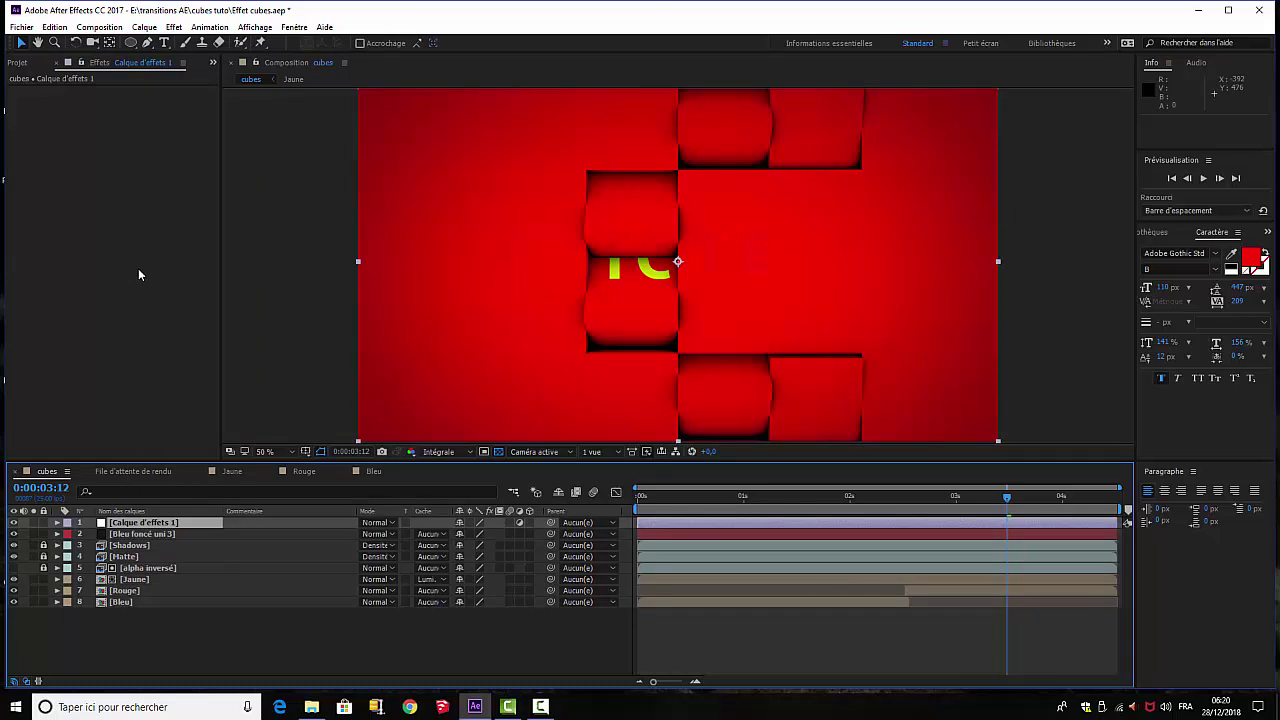
Add the Paramètre couleurs expression control to the adjustment layer and expand its properties in the timeline.
click(175, 27)
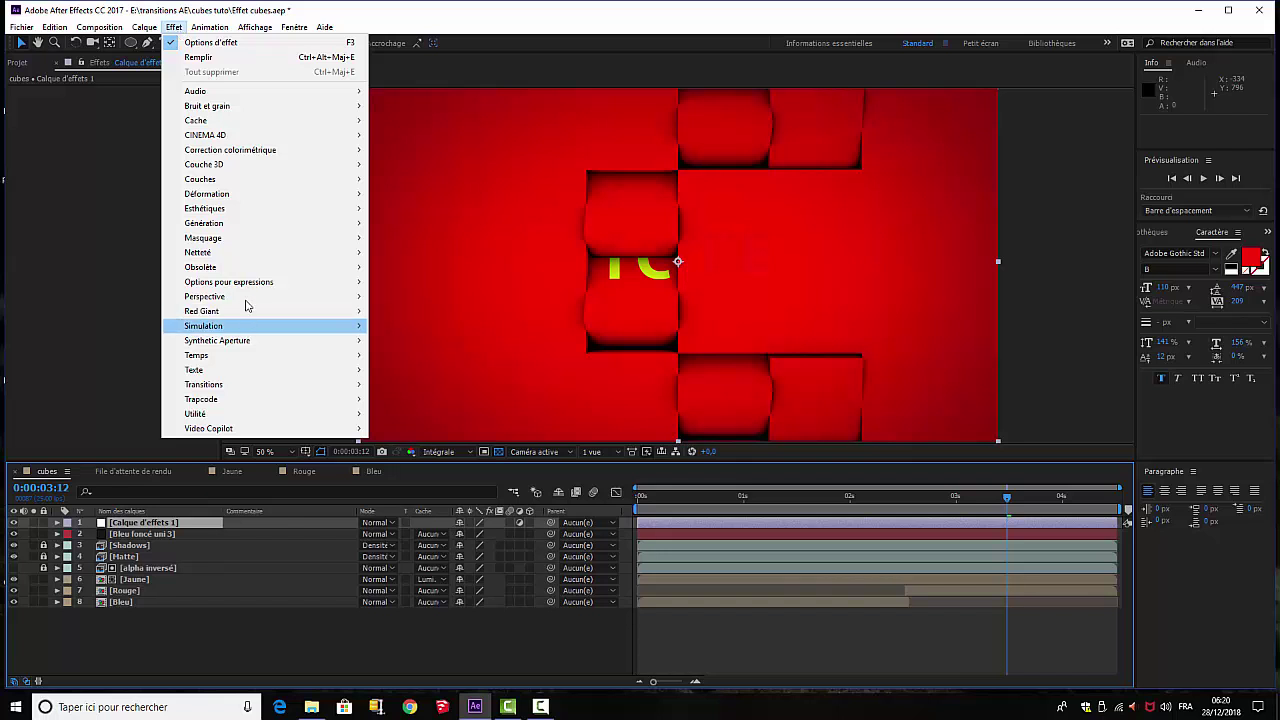
mouse_move(240, 283)
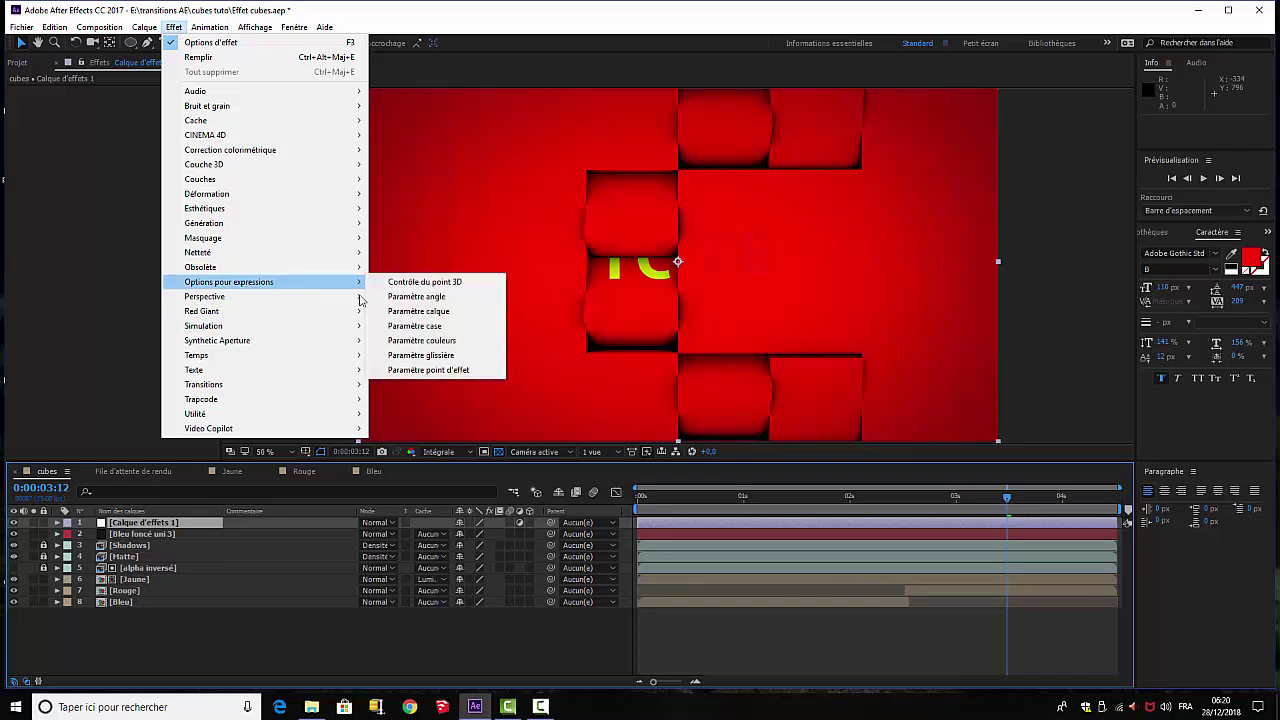
click(416, 342)
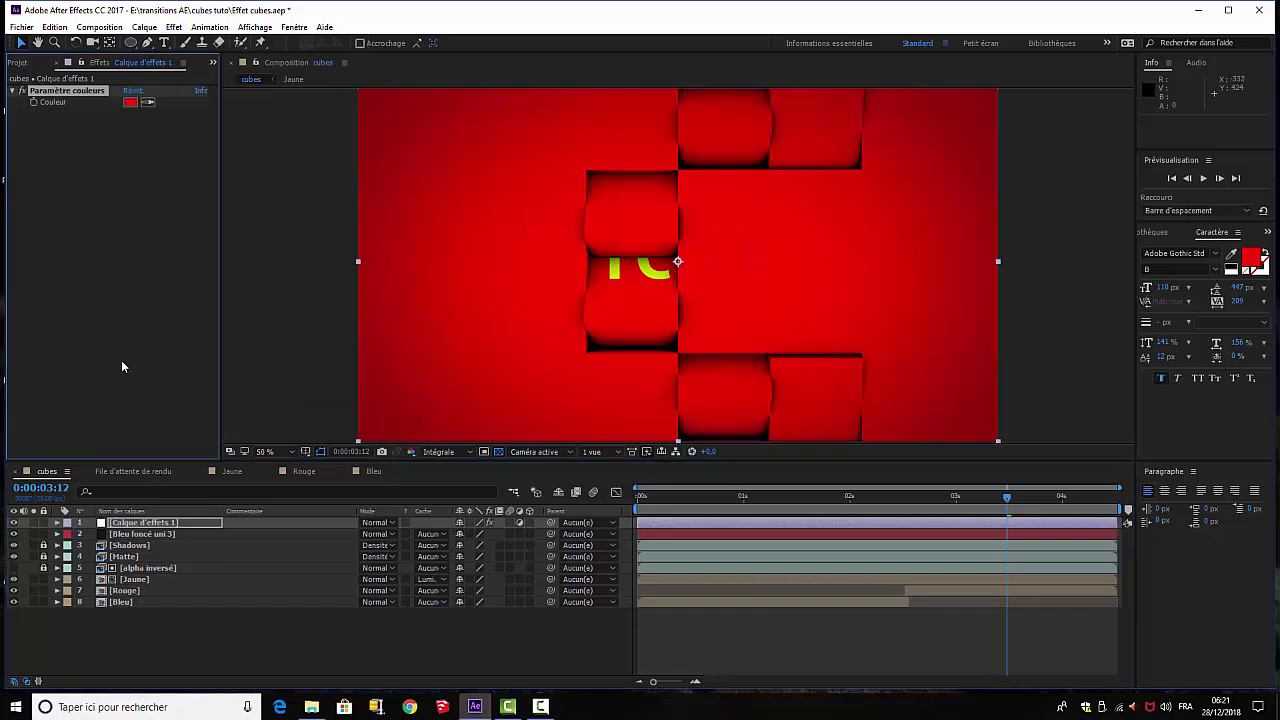
click(57, 522)
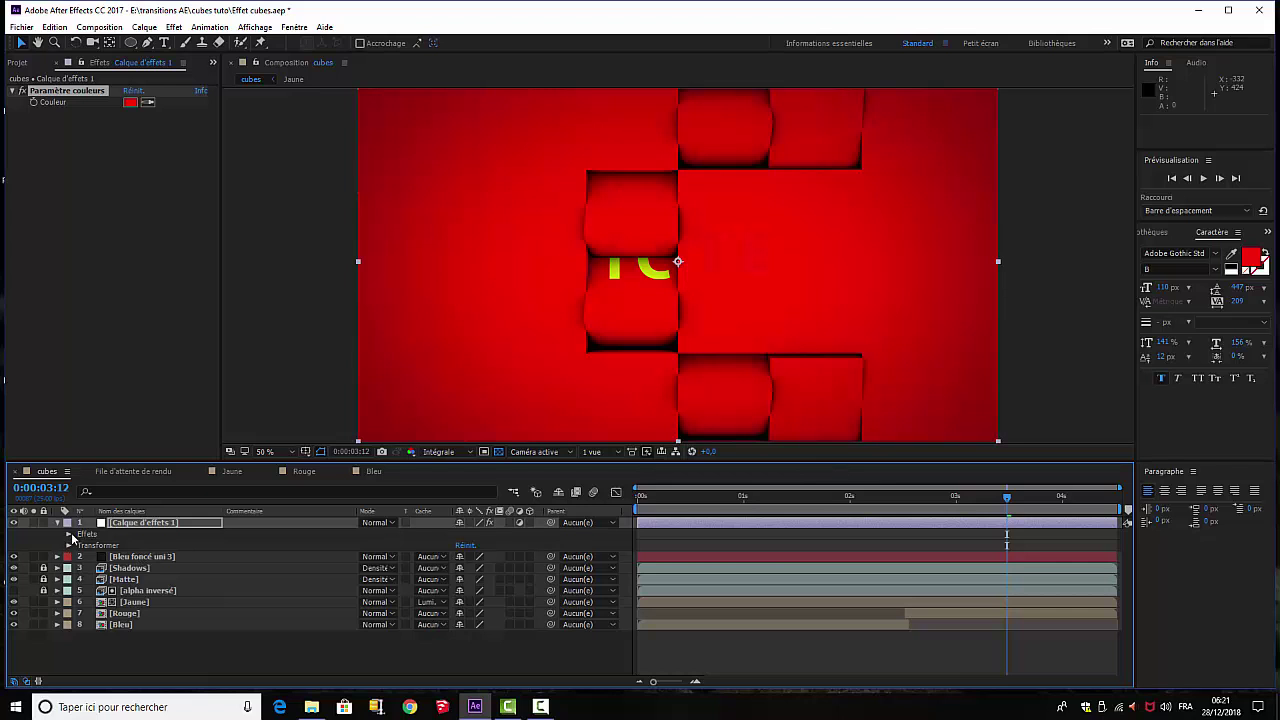
click(69, 534)
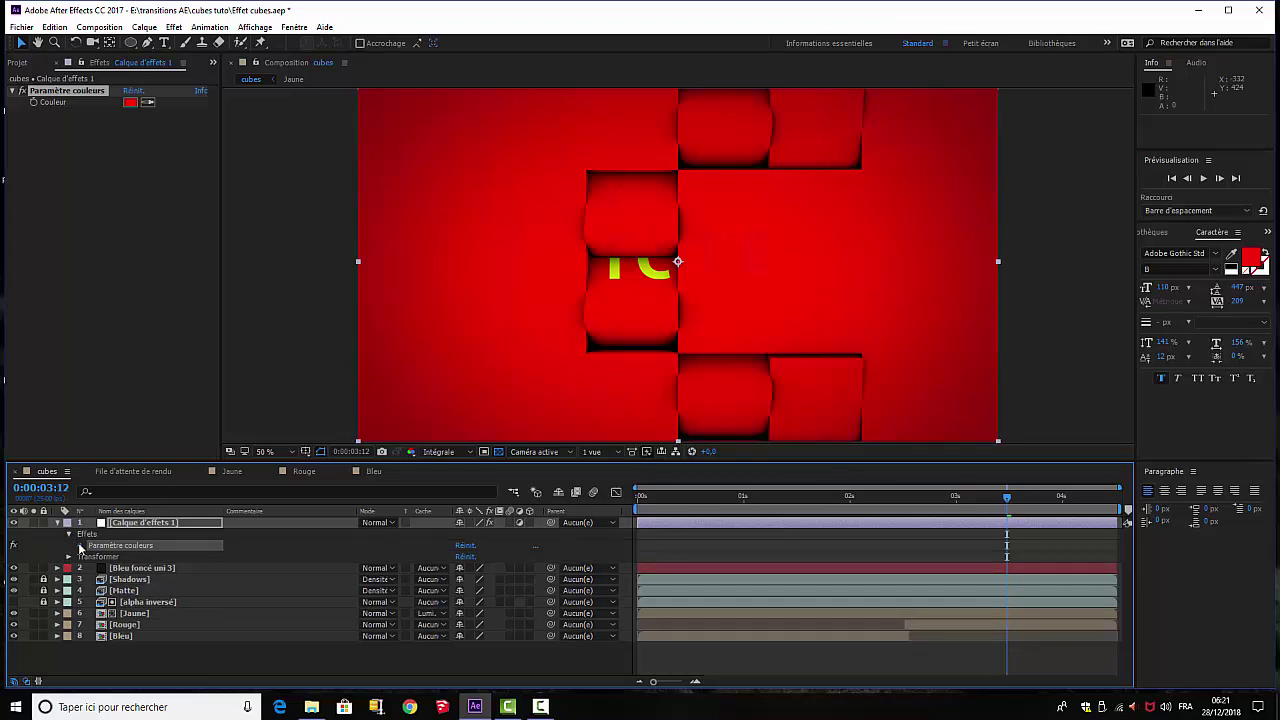
click(80, 545)
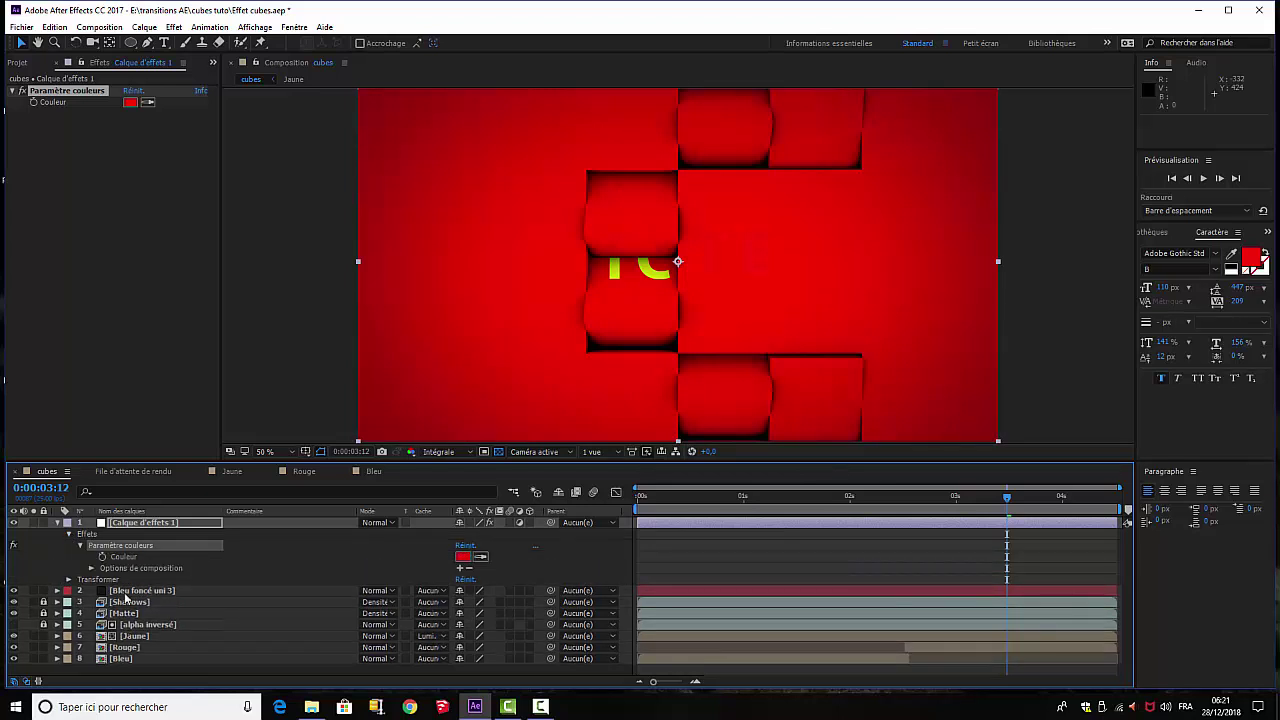
Rename the adjustment layer as couleur controle.
right_click(155, 528)
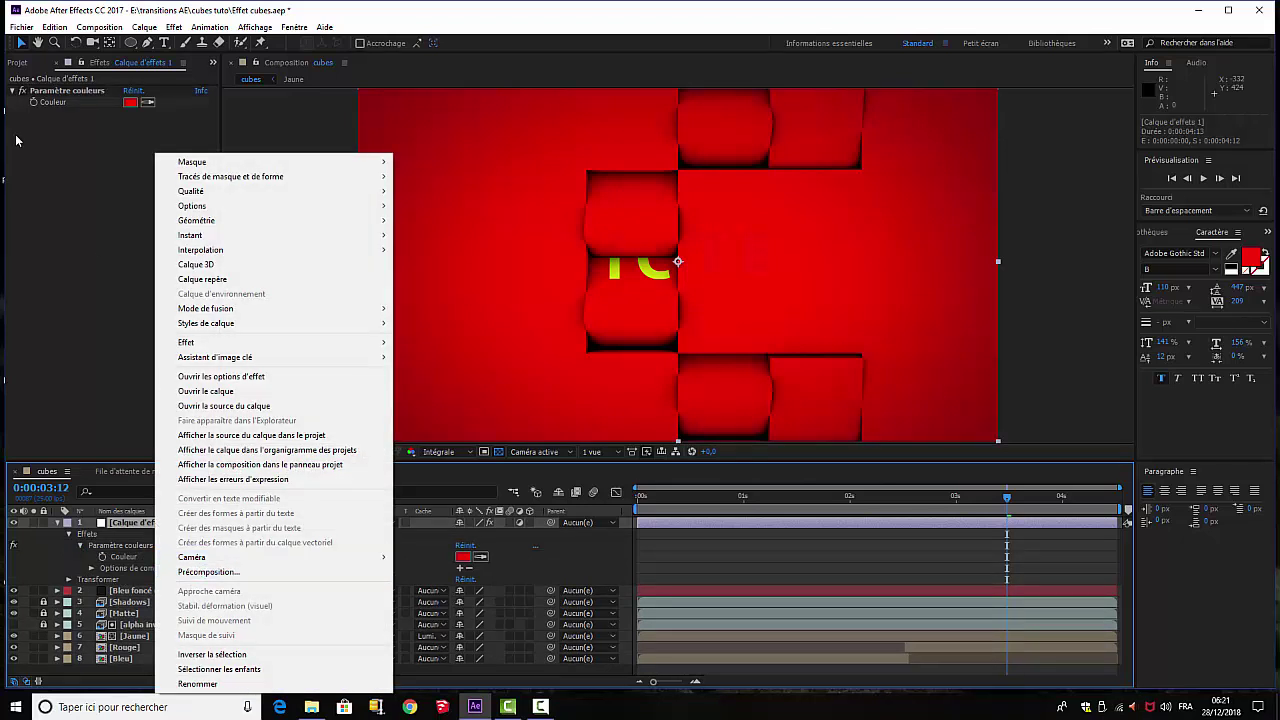
right_click(138, 530)
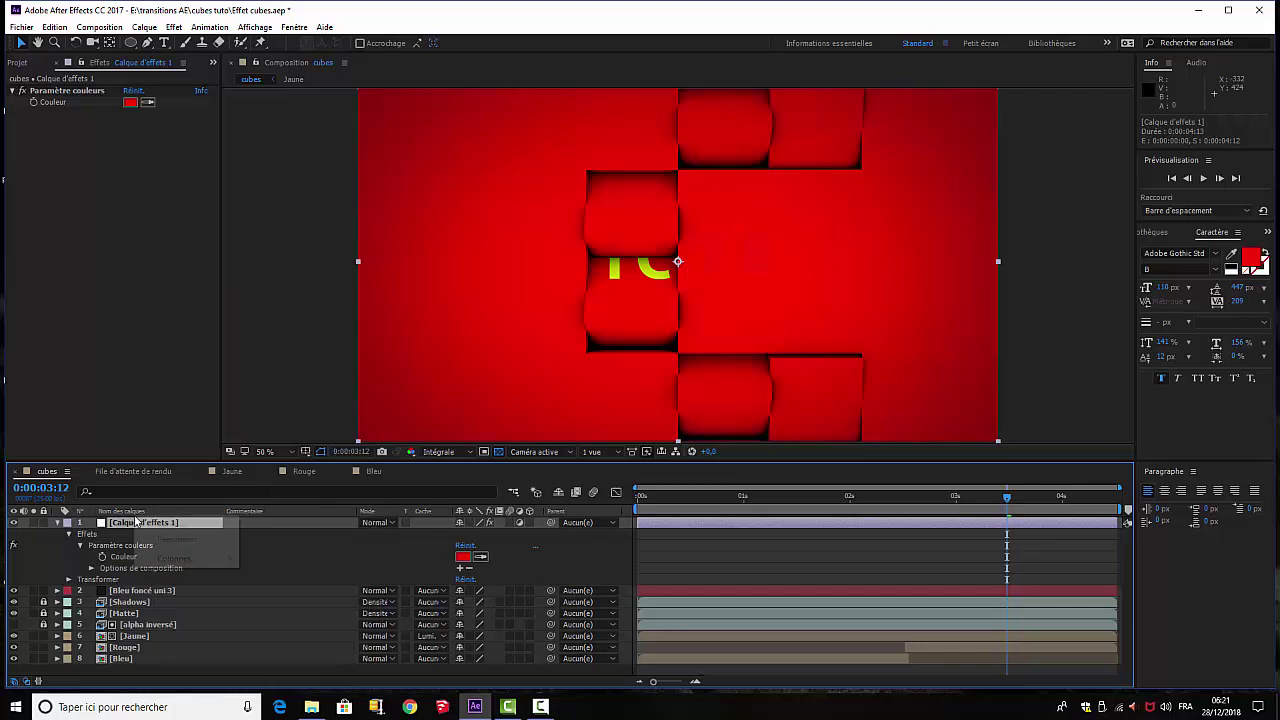
click(52, 550)
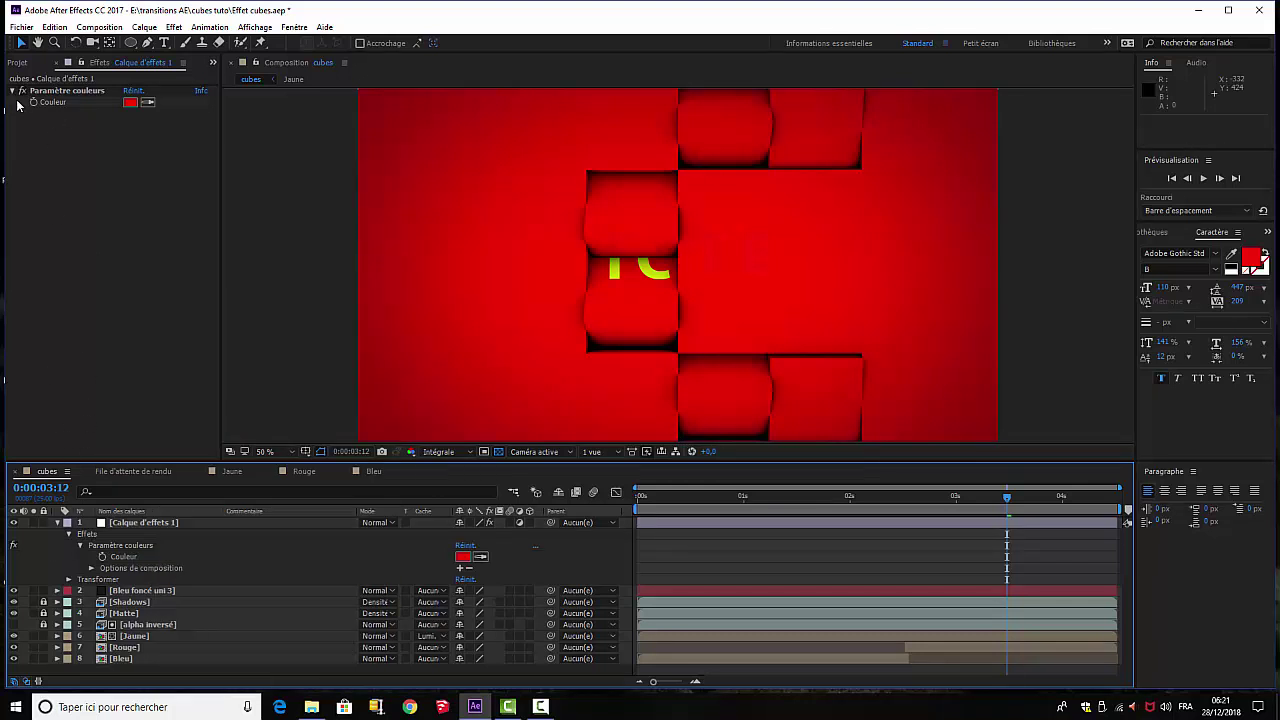
right_click(126, 525)
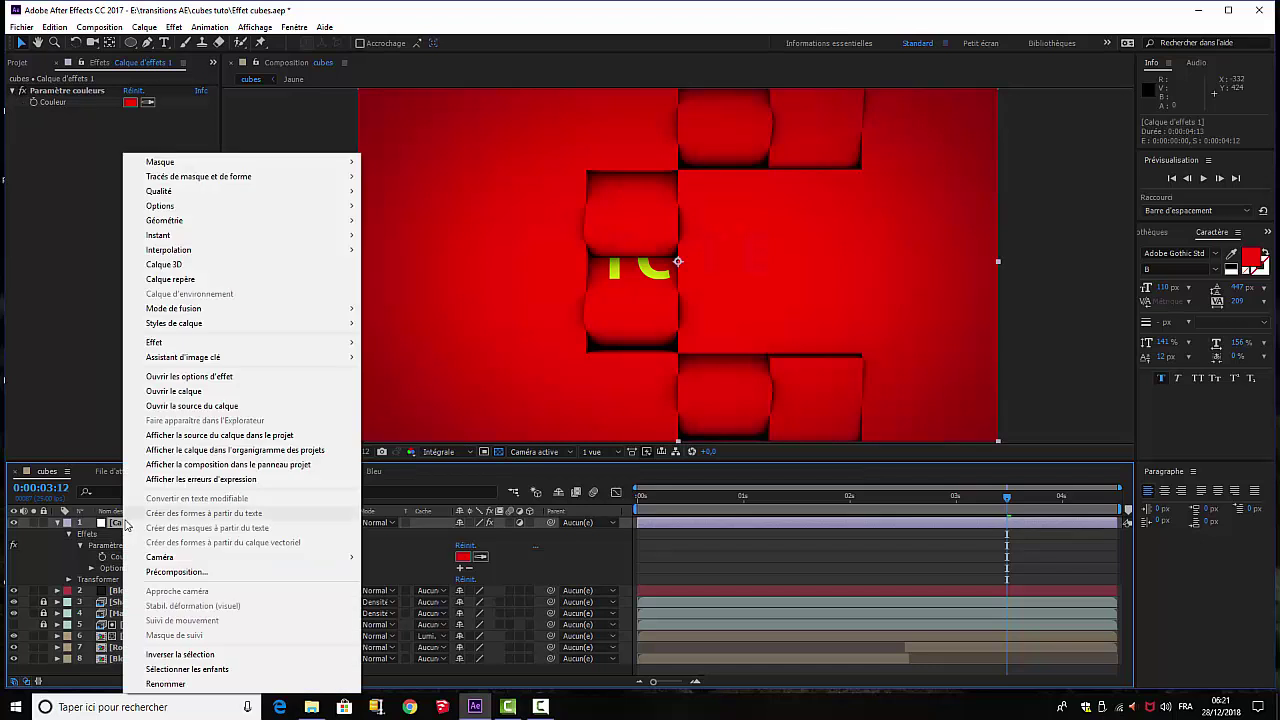
click(165, 683)
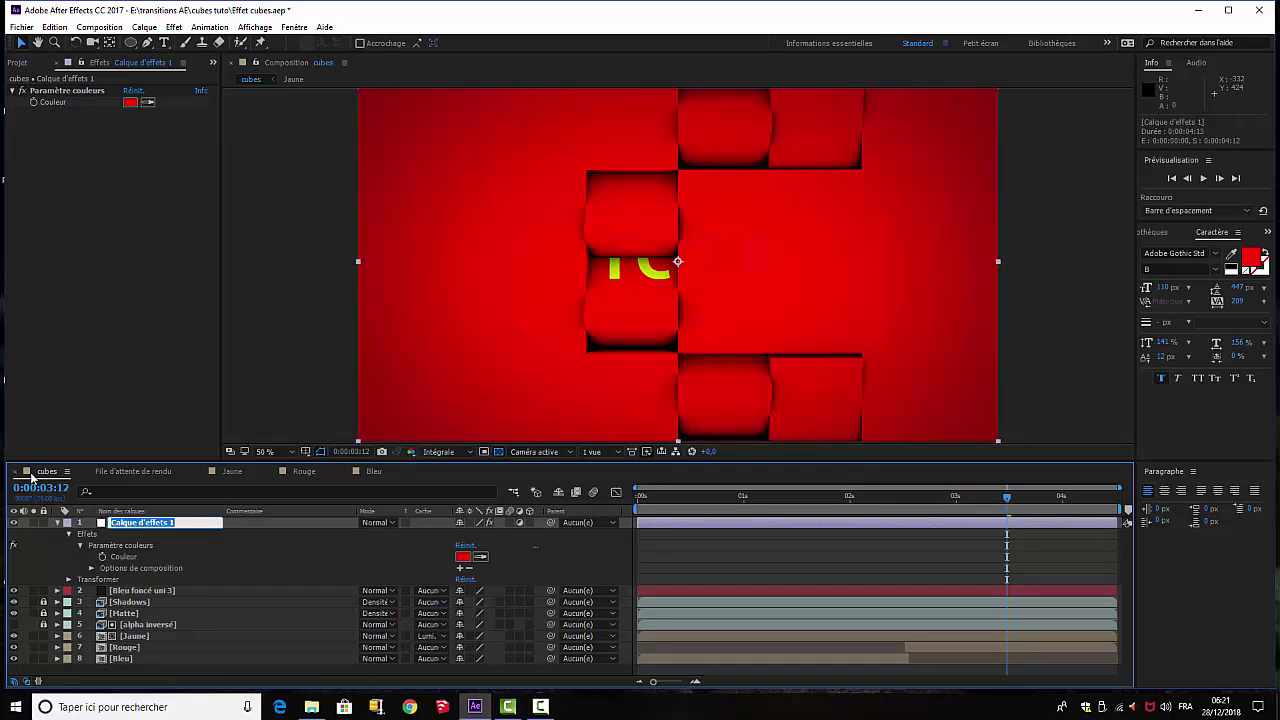
text(couleur controle)
Rename the Paramètre couleurs effect on the couleur controle layer as couleur1.
click(115, 548)
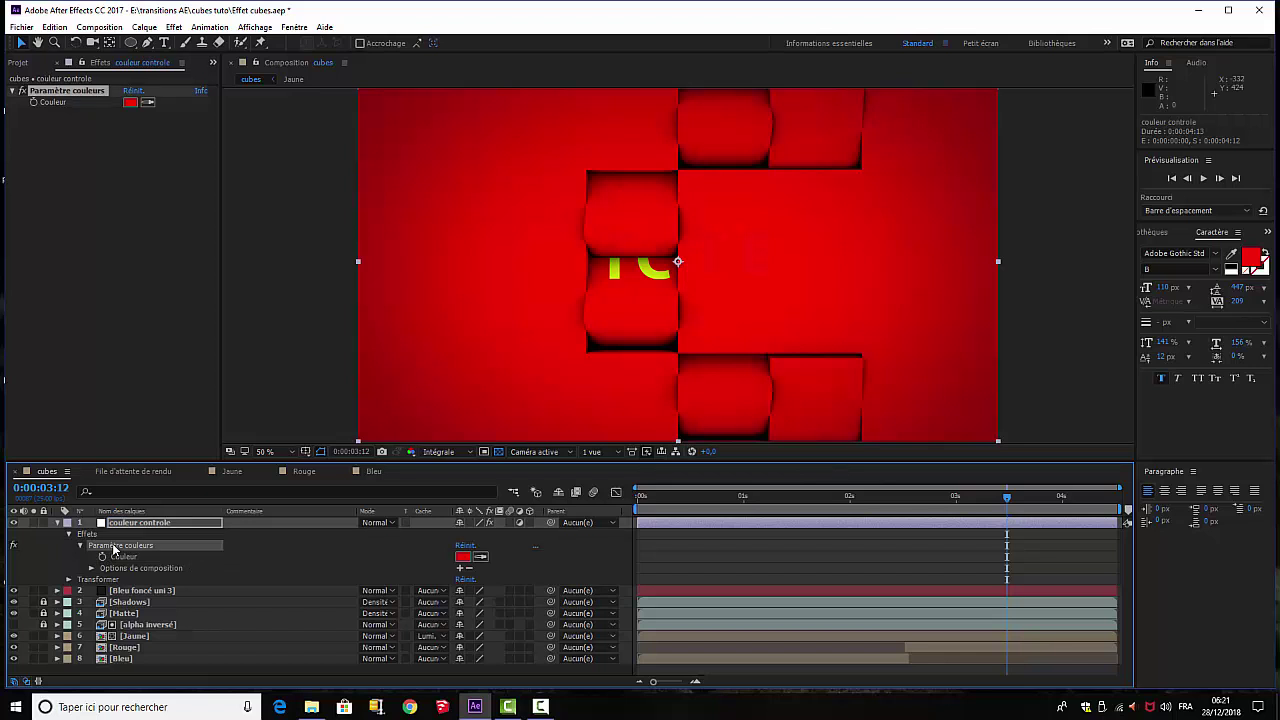
right_click(115, 548)
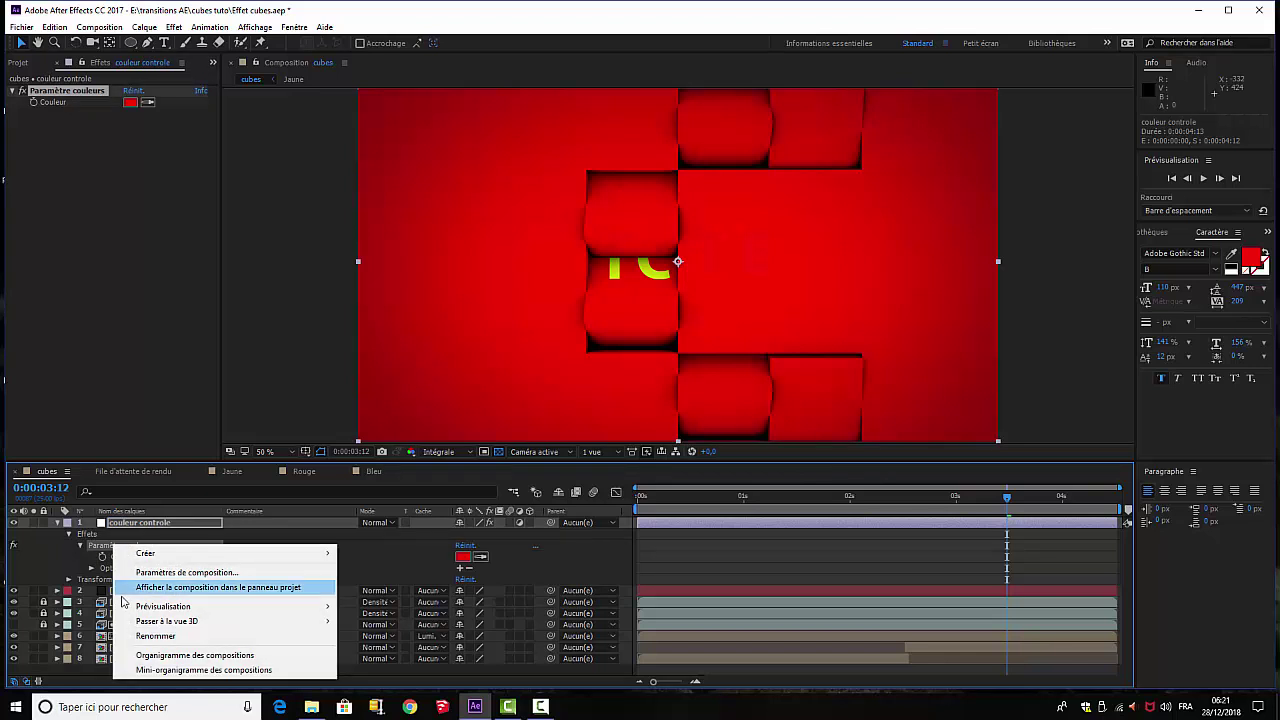
click(160, 637)
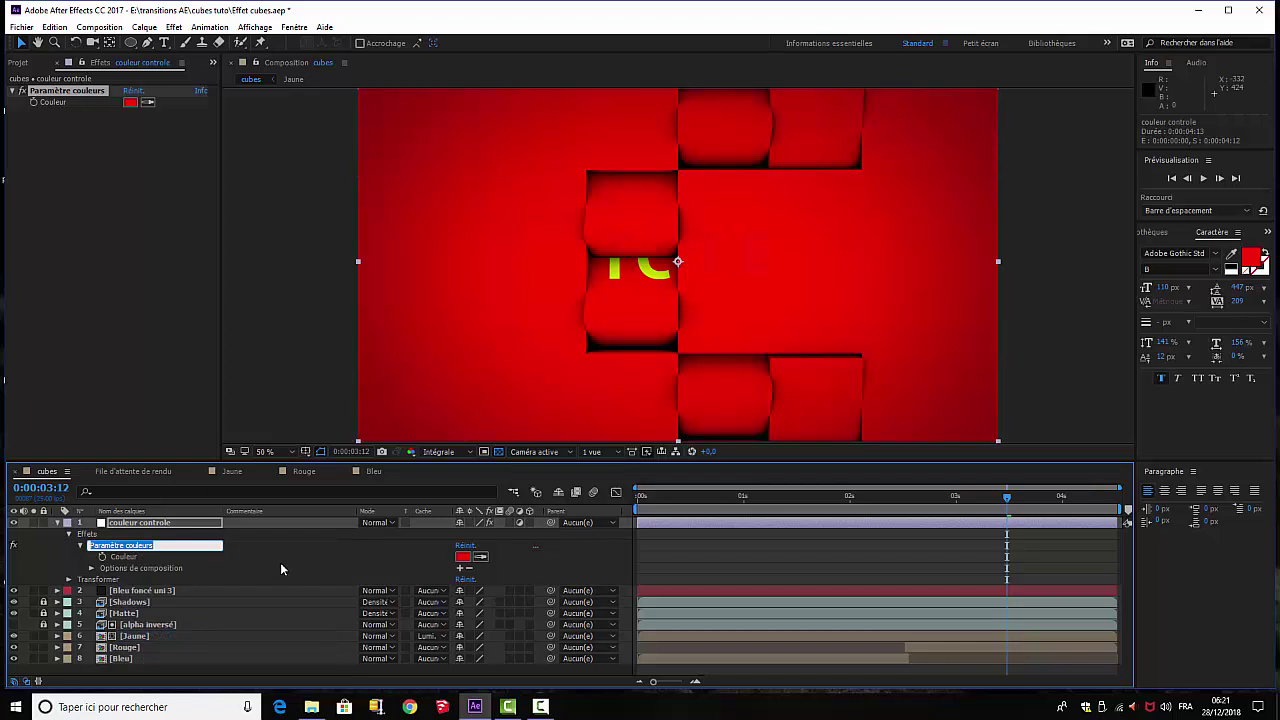
text(couleur 1)
Add a second Paramètre couleurs effect to the couleur controle layer and rename it couleur 2.
click(155, 525)
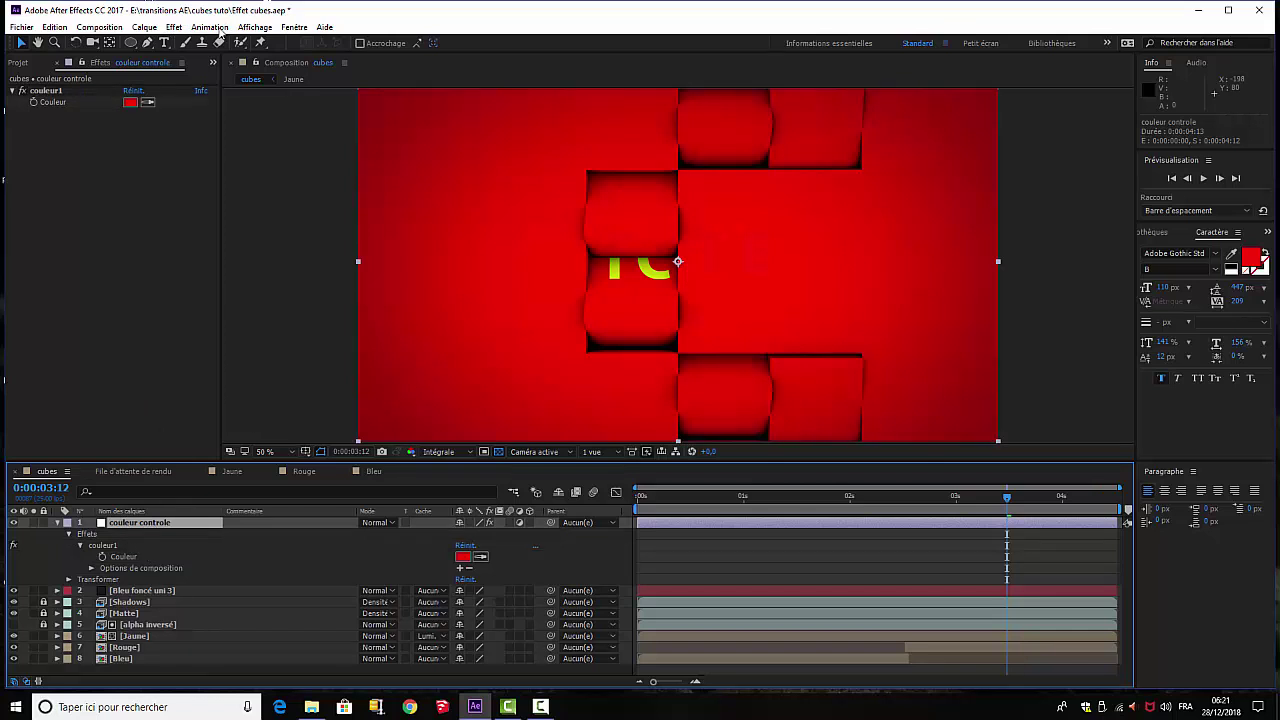
click(177, 28)
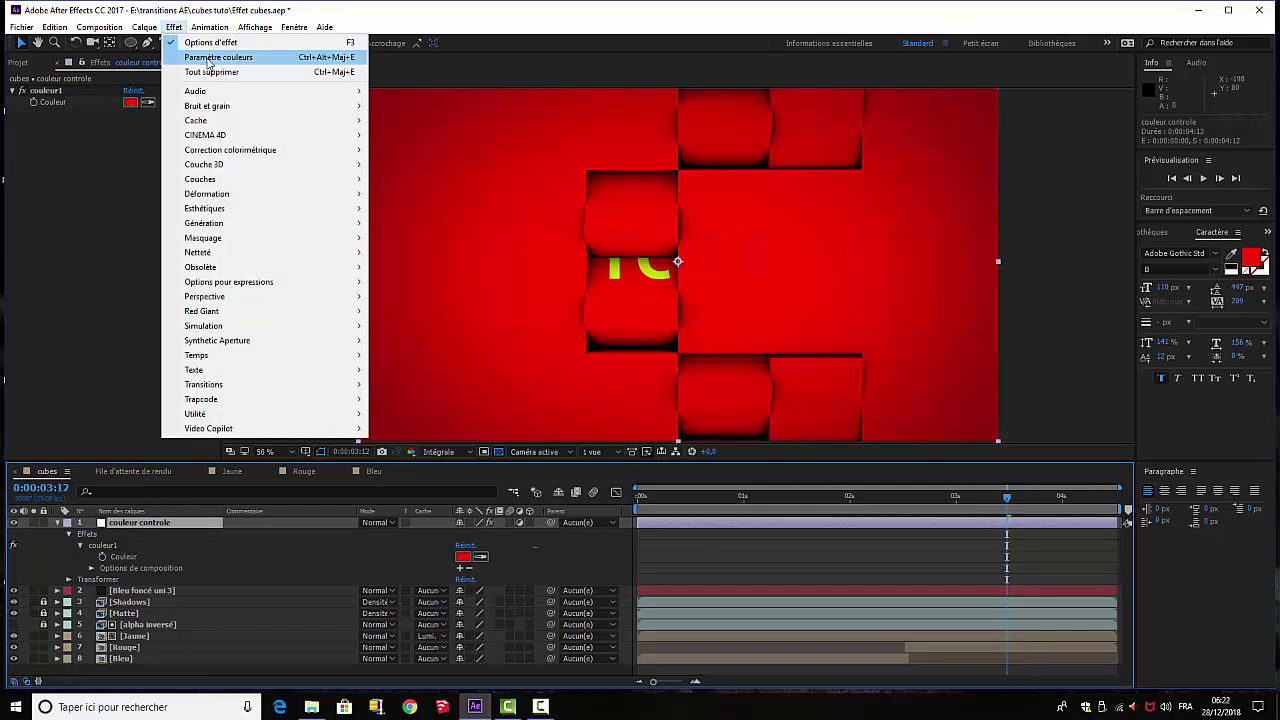
click(208, 57)
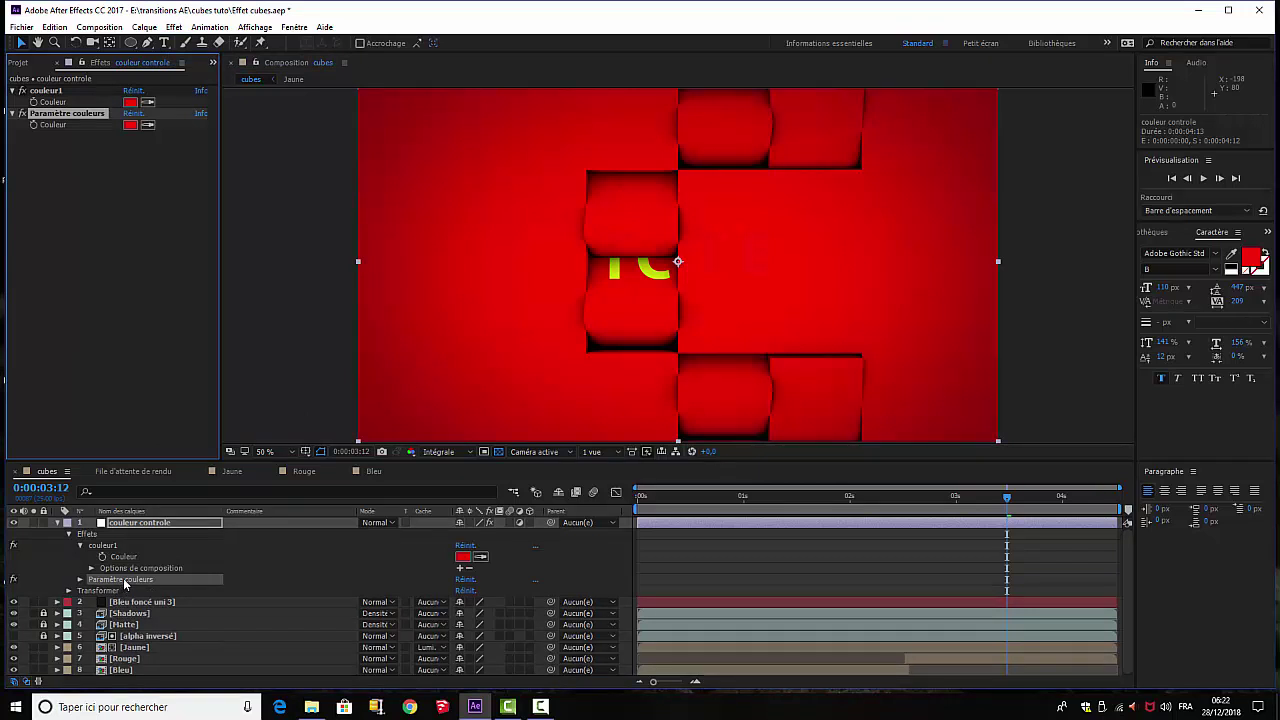
right_click(125, 583)
click(248, 566)
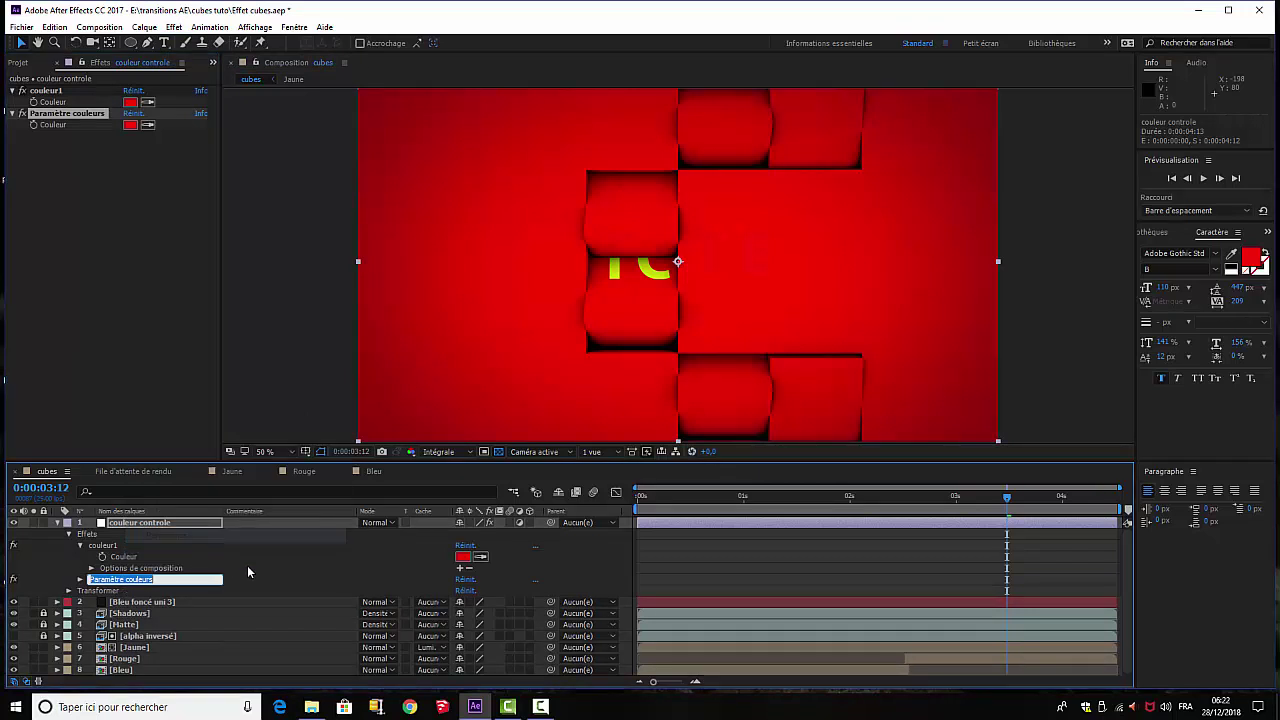
text(c)
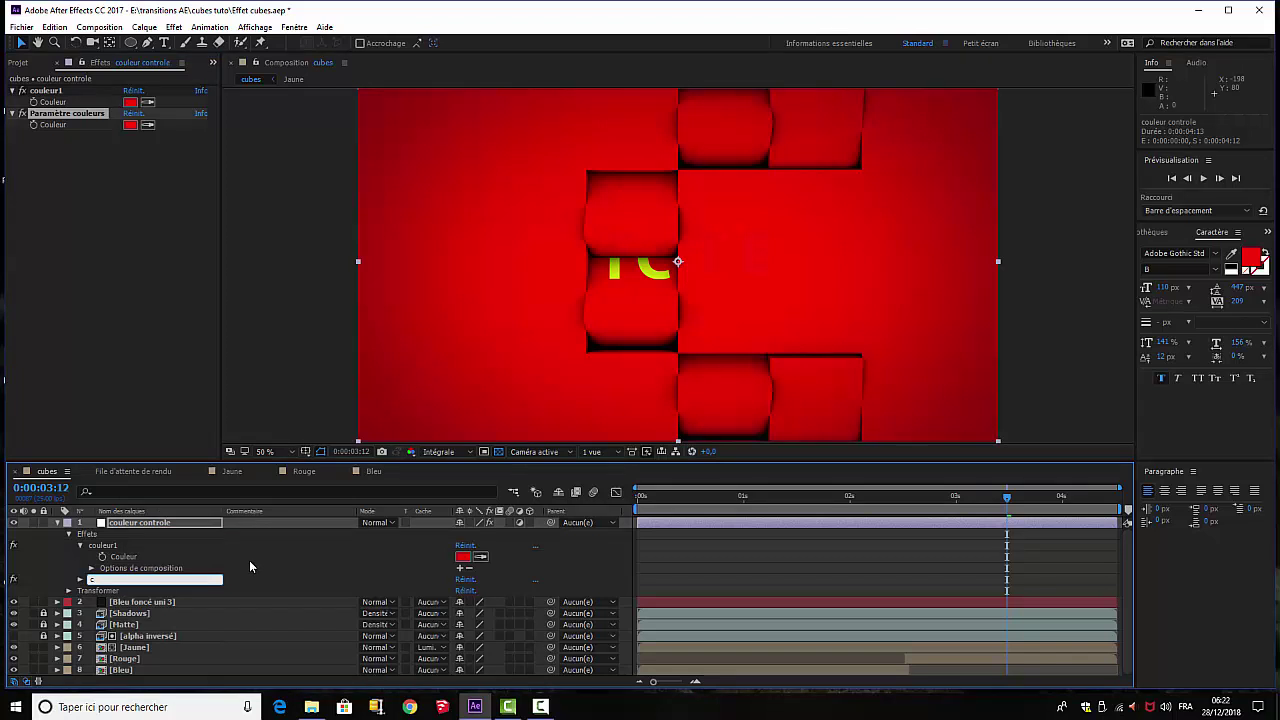
text(ouleur 2)
click(38, 572)
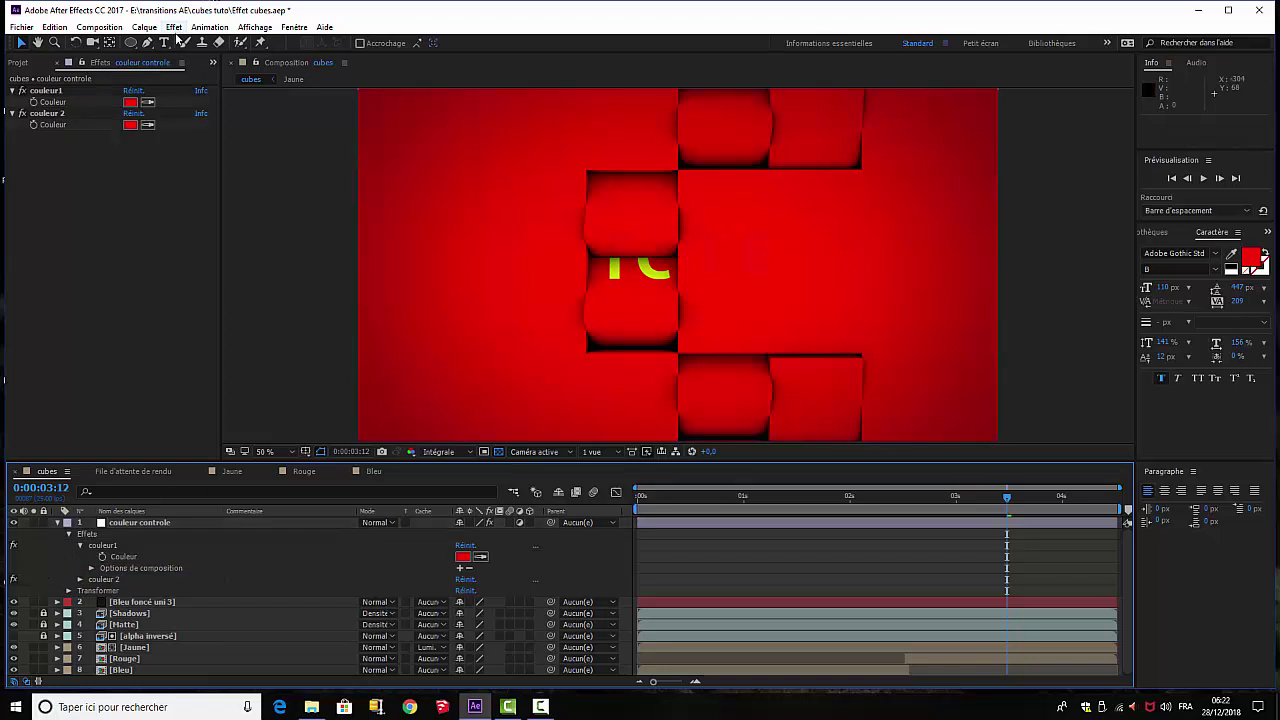
Add a third Paramètre couleurs effect to the couleur controle layer and rename it couleur3.
click(151, 523)
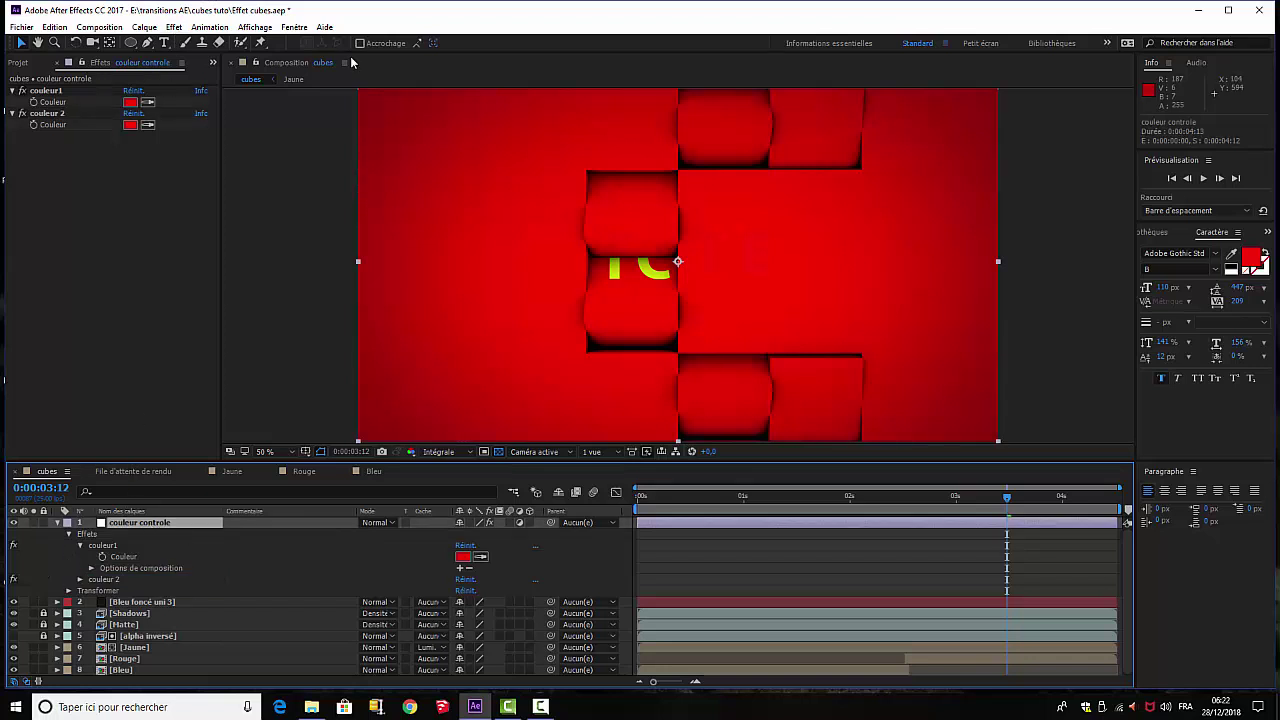
click(174, 28)
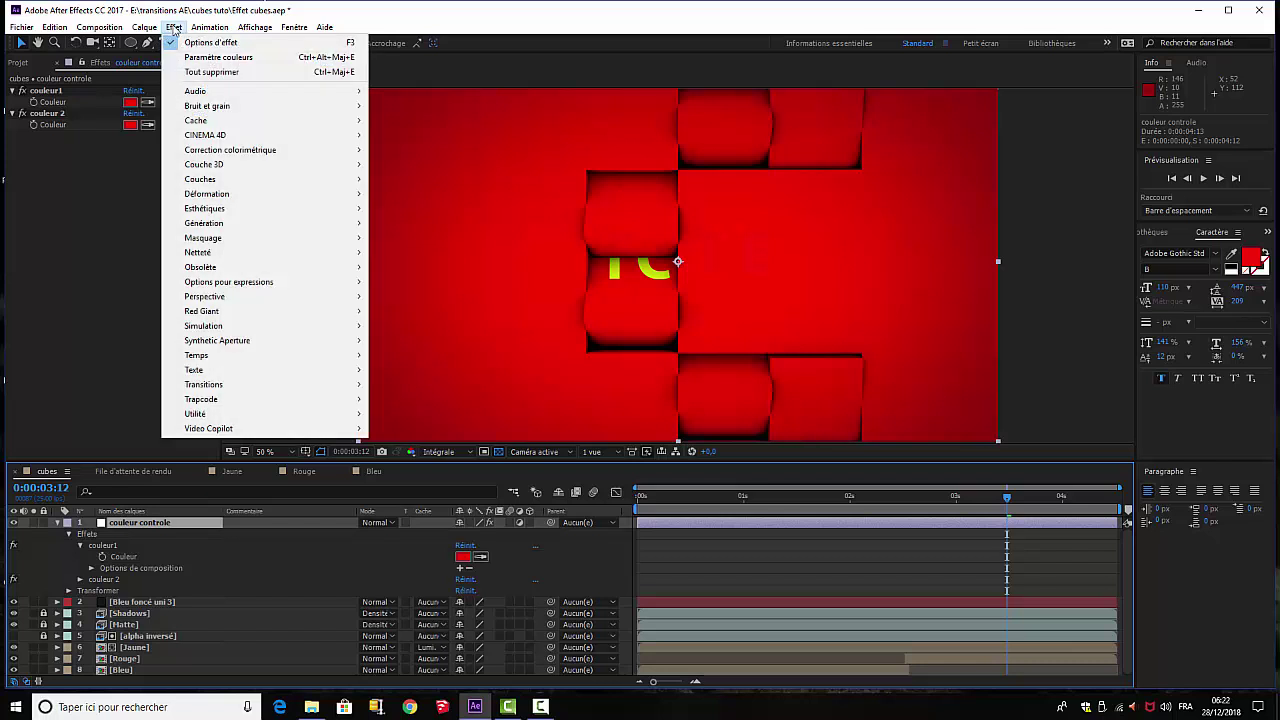
click(220, 57)
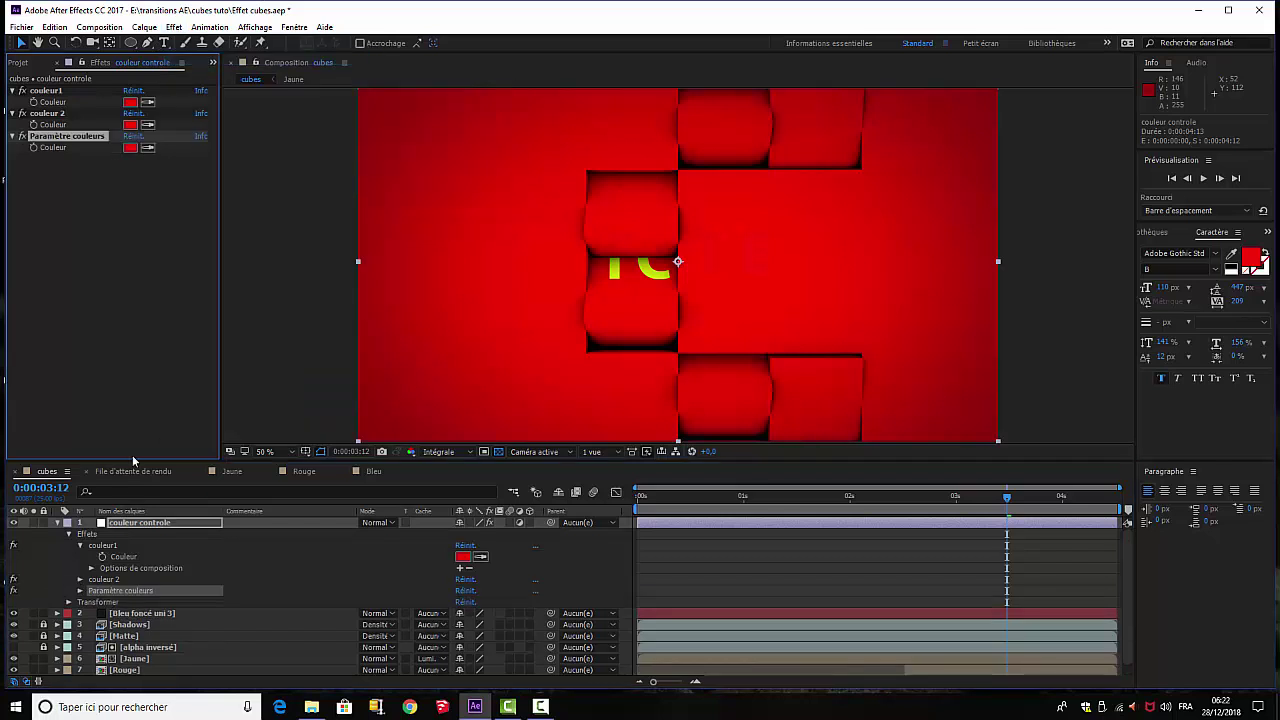
right_click(112, 595)
click(209, 548)
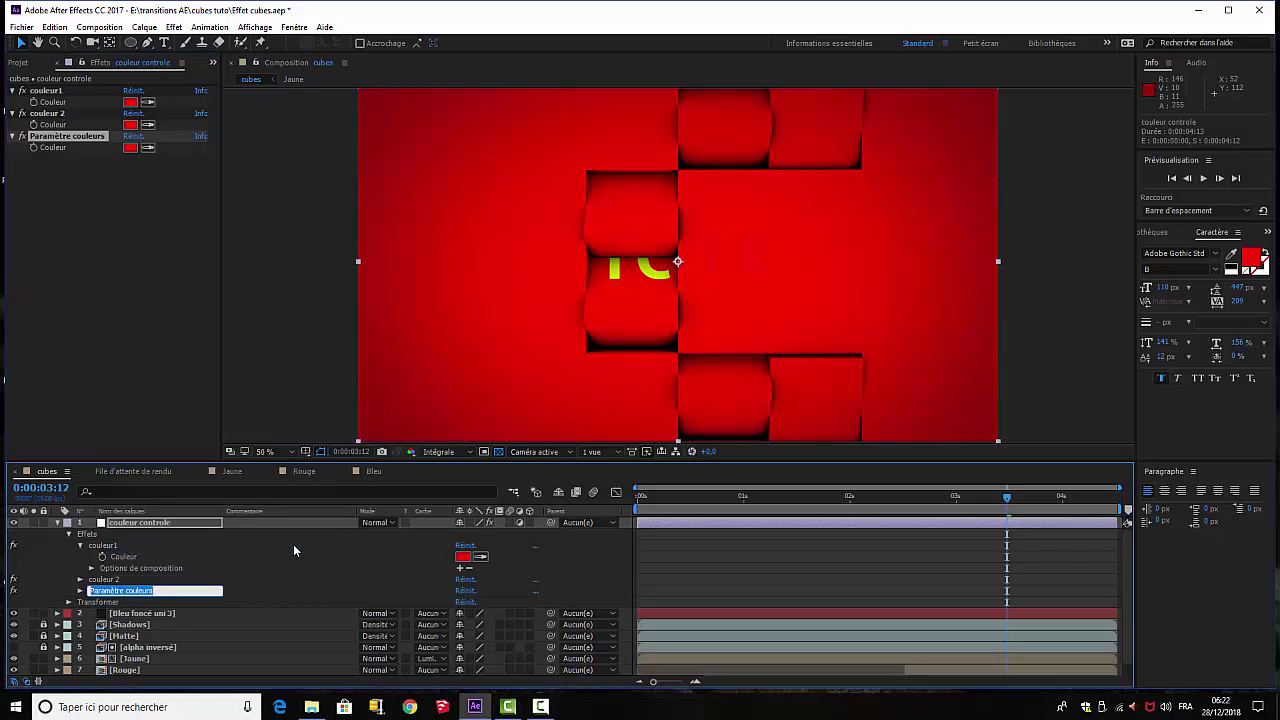
text(couleur3)
key(Return)
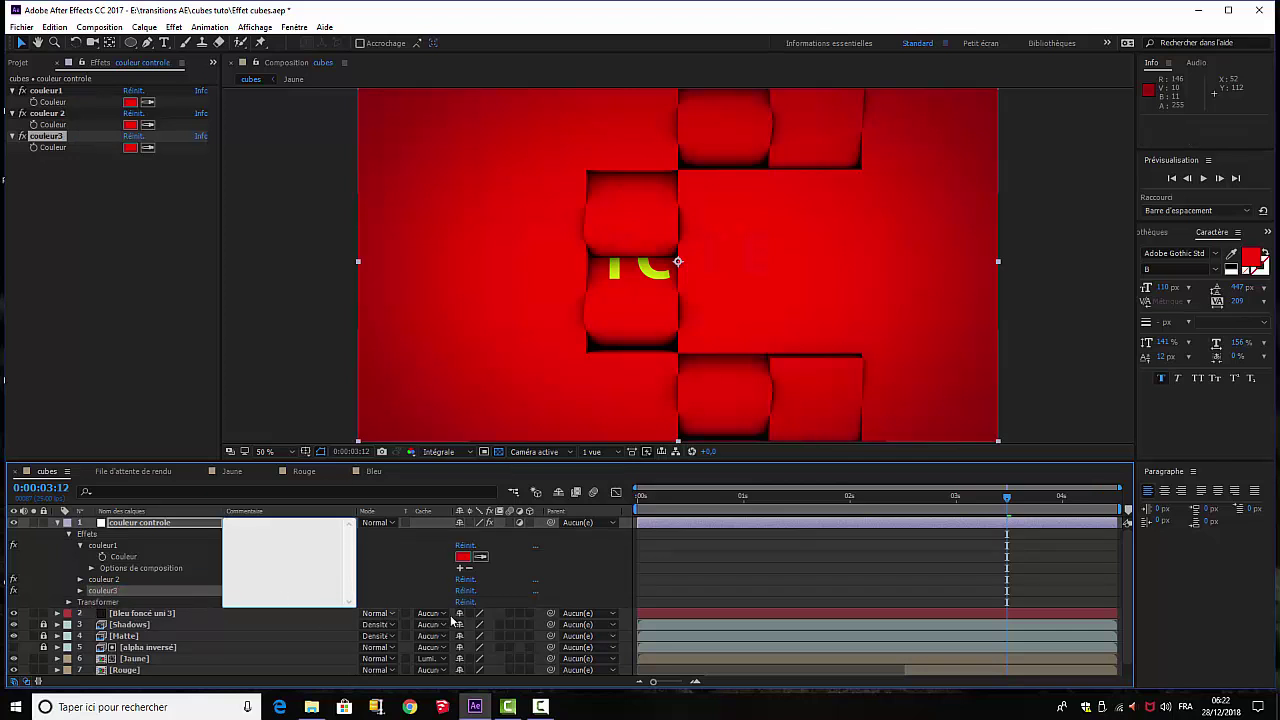
click(1260, 609)
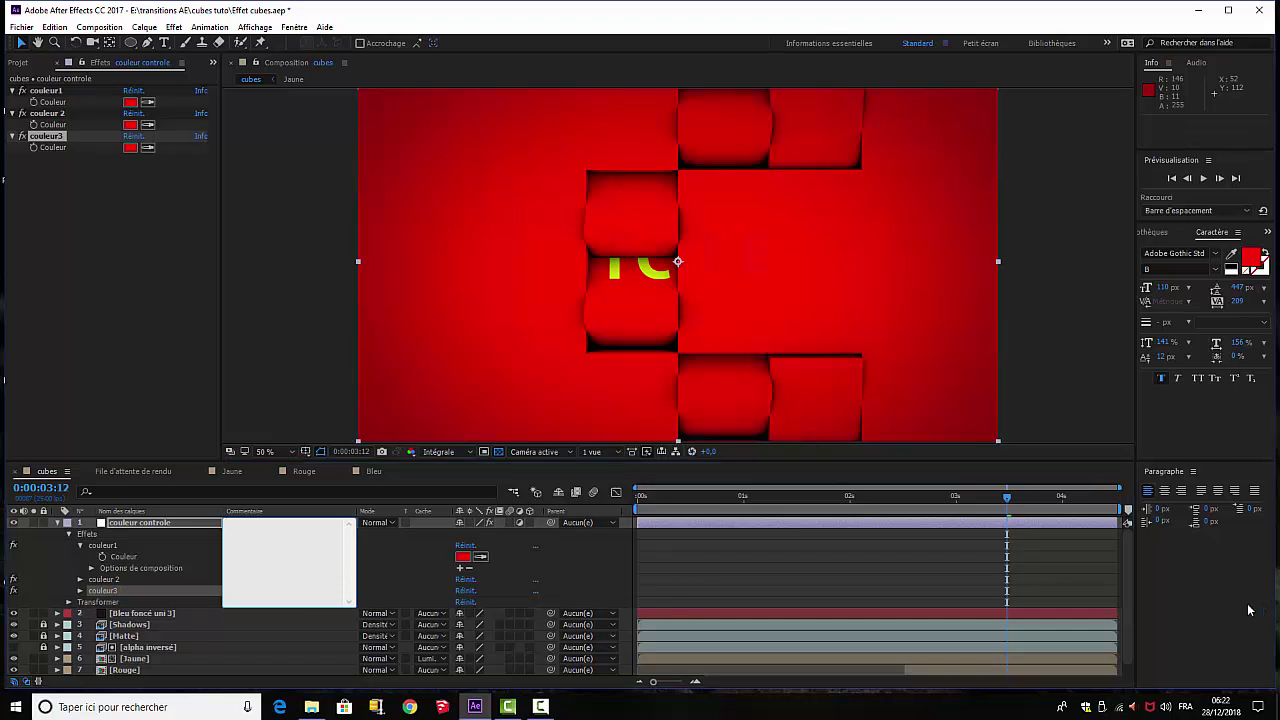
Expand the couleur 2 and couleur3 effects in the timeline and set the couleur1 colour to blue 1A32E6.
click(80, 579)
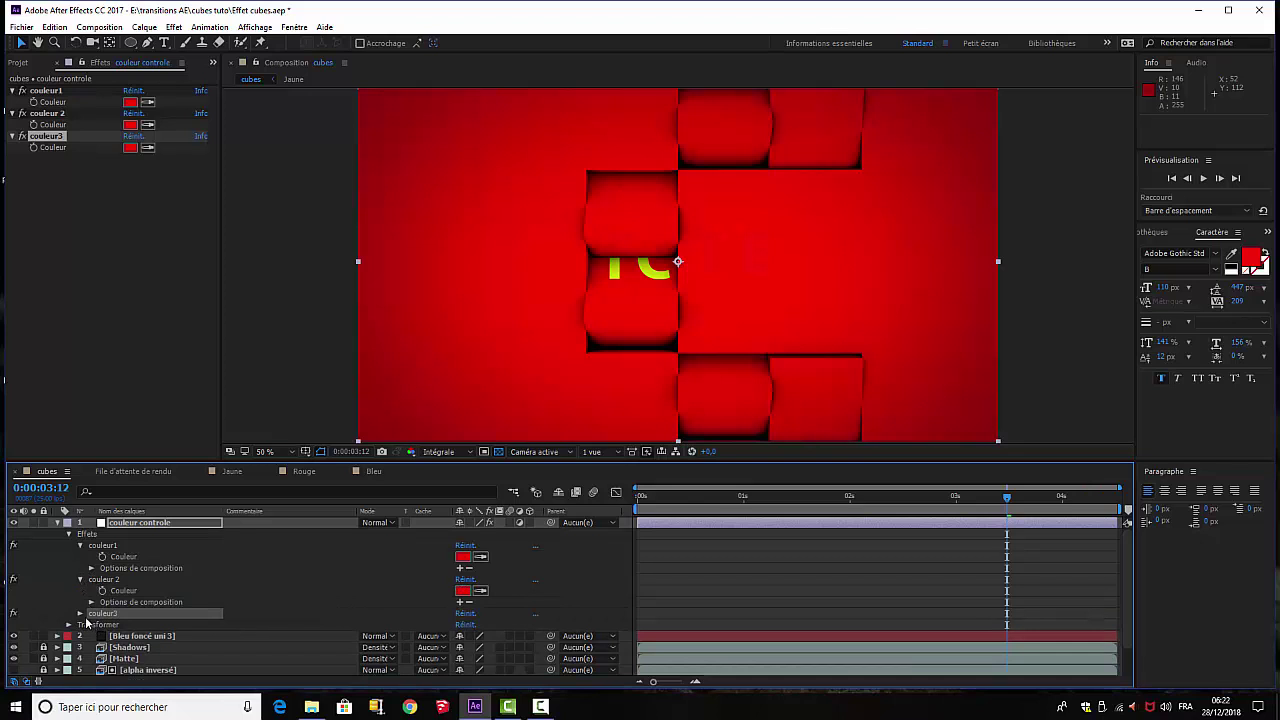
click(81, 613)
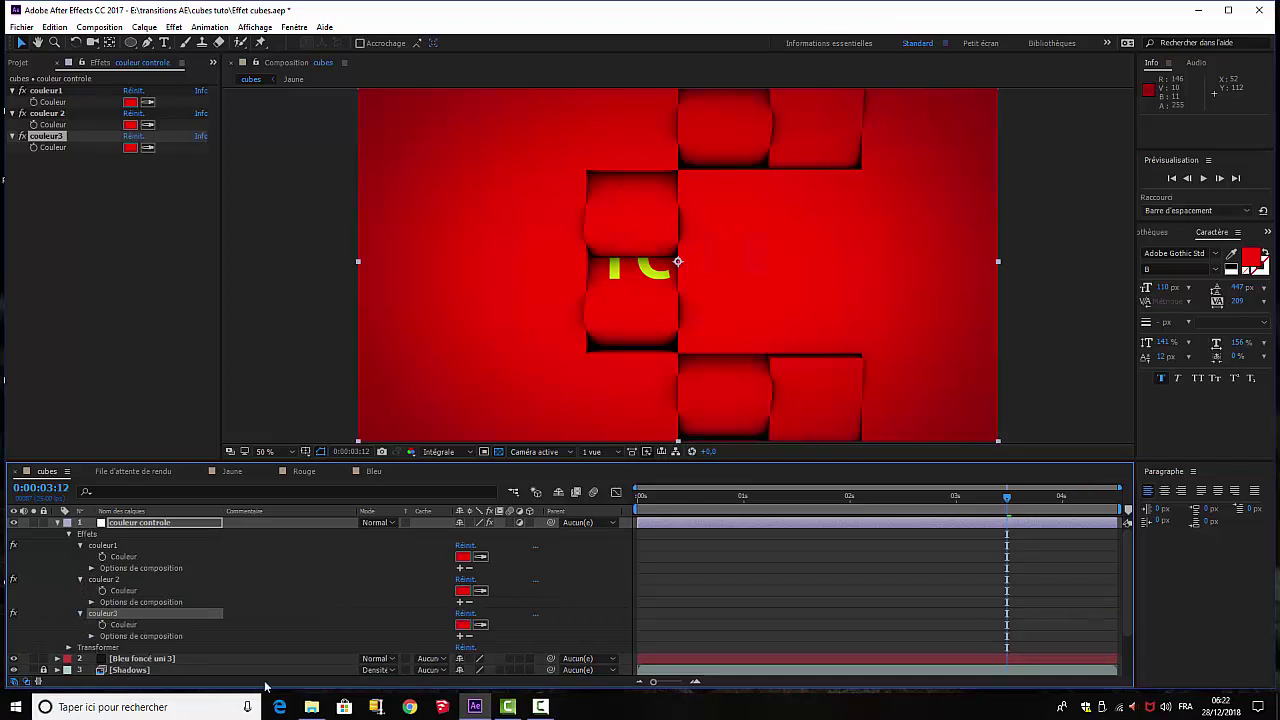
click(463, 558)
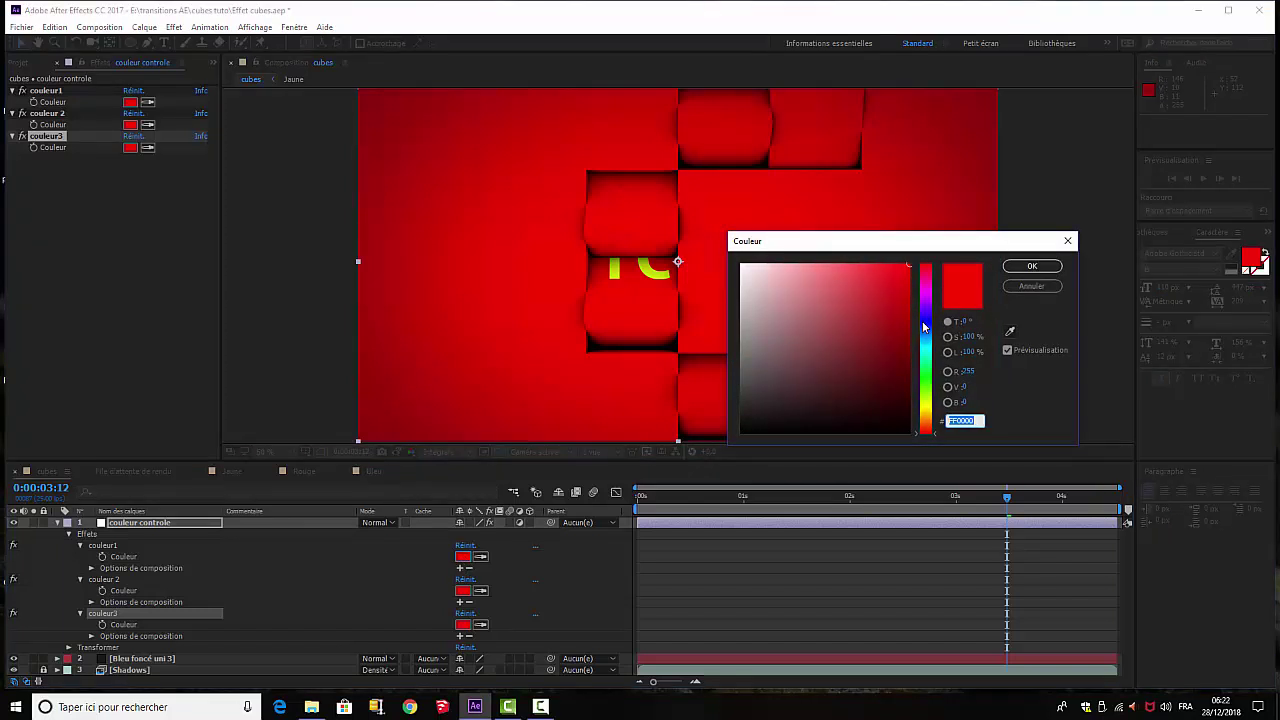
click(926, 323)
click(890, 279)
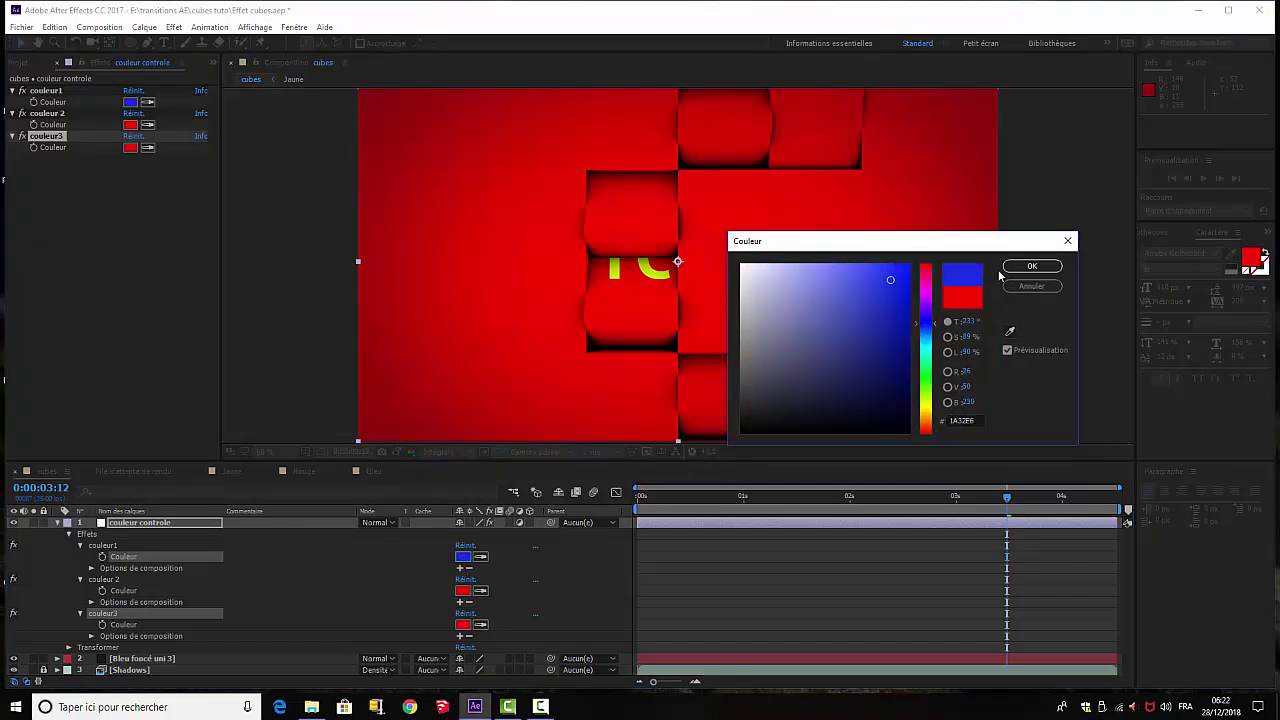
click(1031, 266)
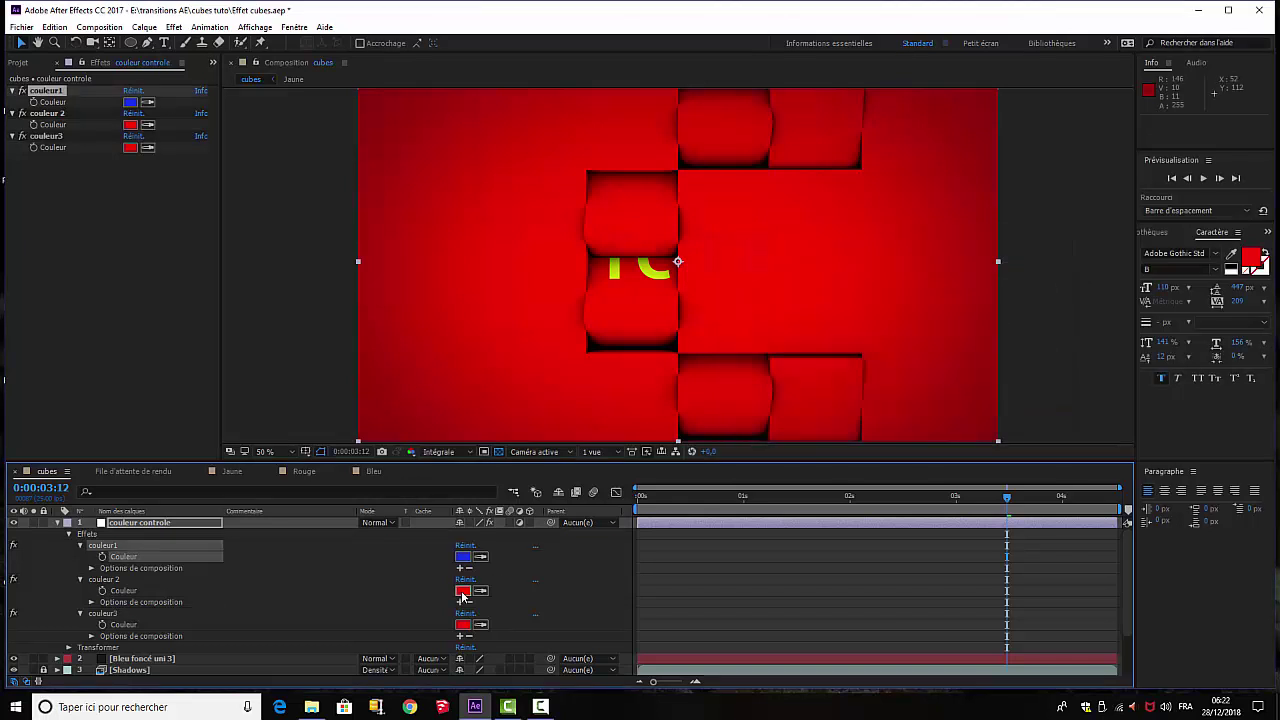
Set the couleur 2 colour to yellow FFDE00 and the couleur3 colour to green.
click(462, 591)
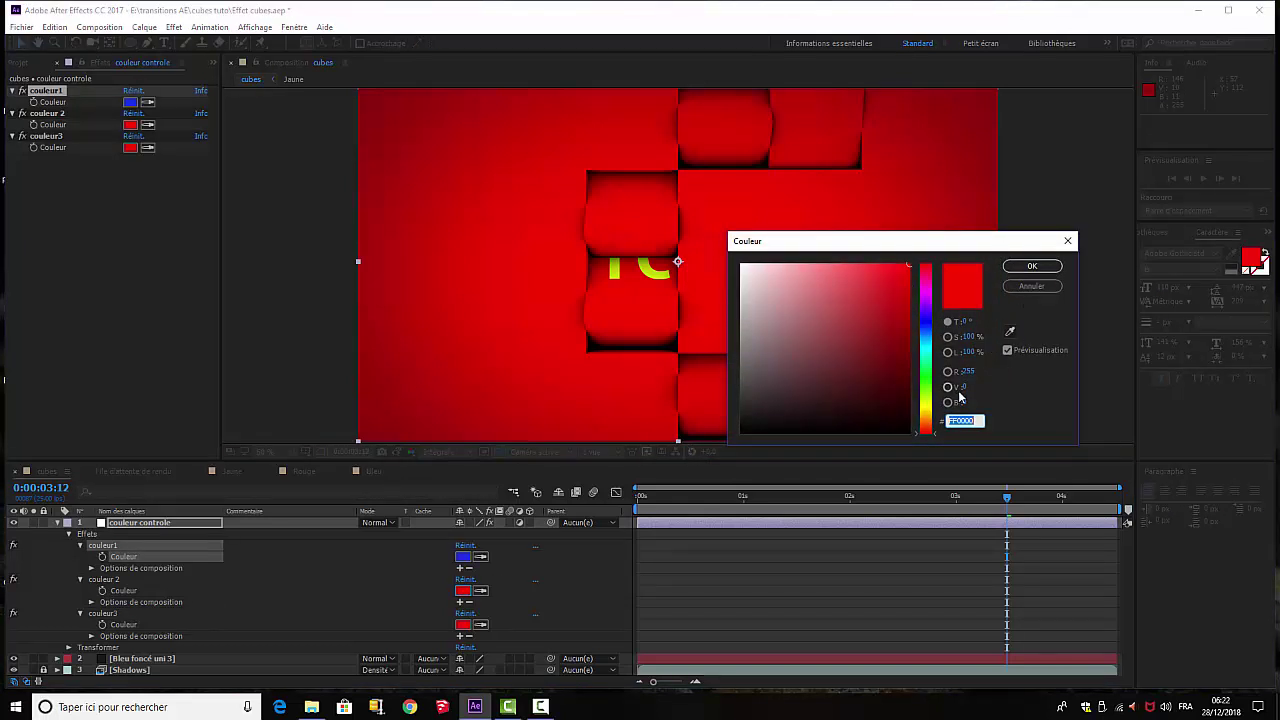
click(926, 408)
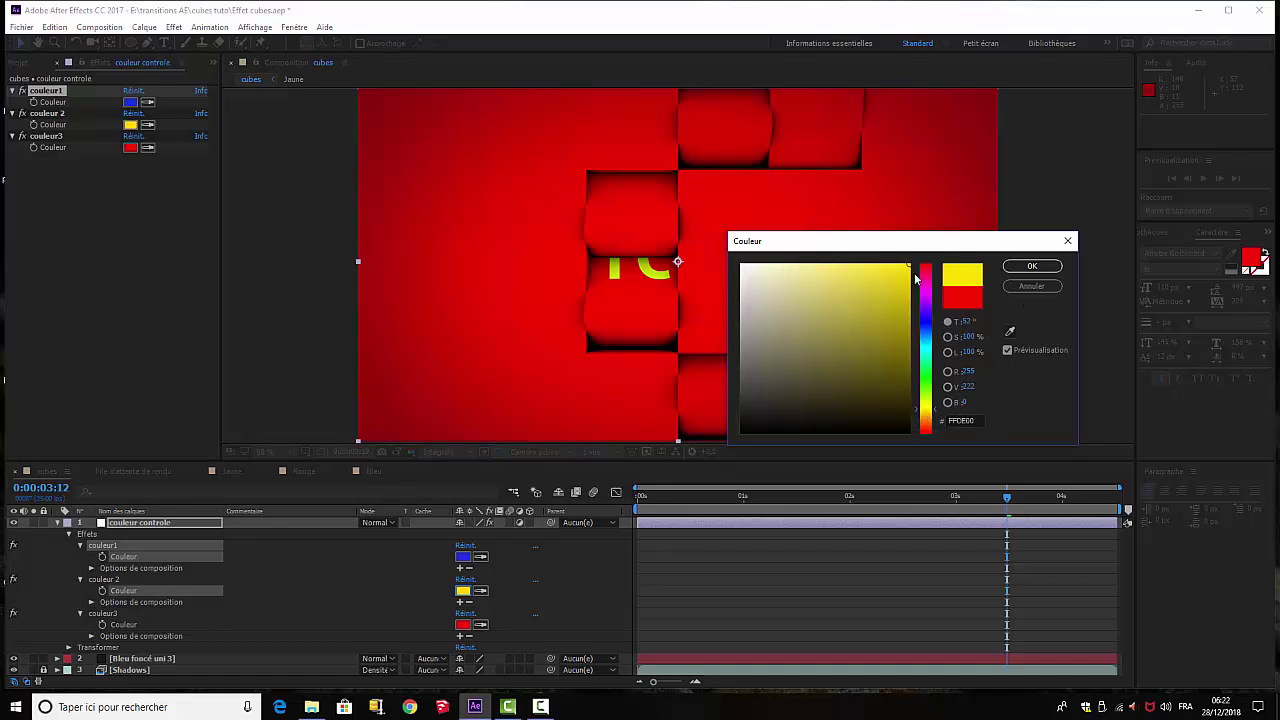
click(1031, 266)
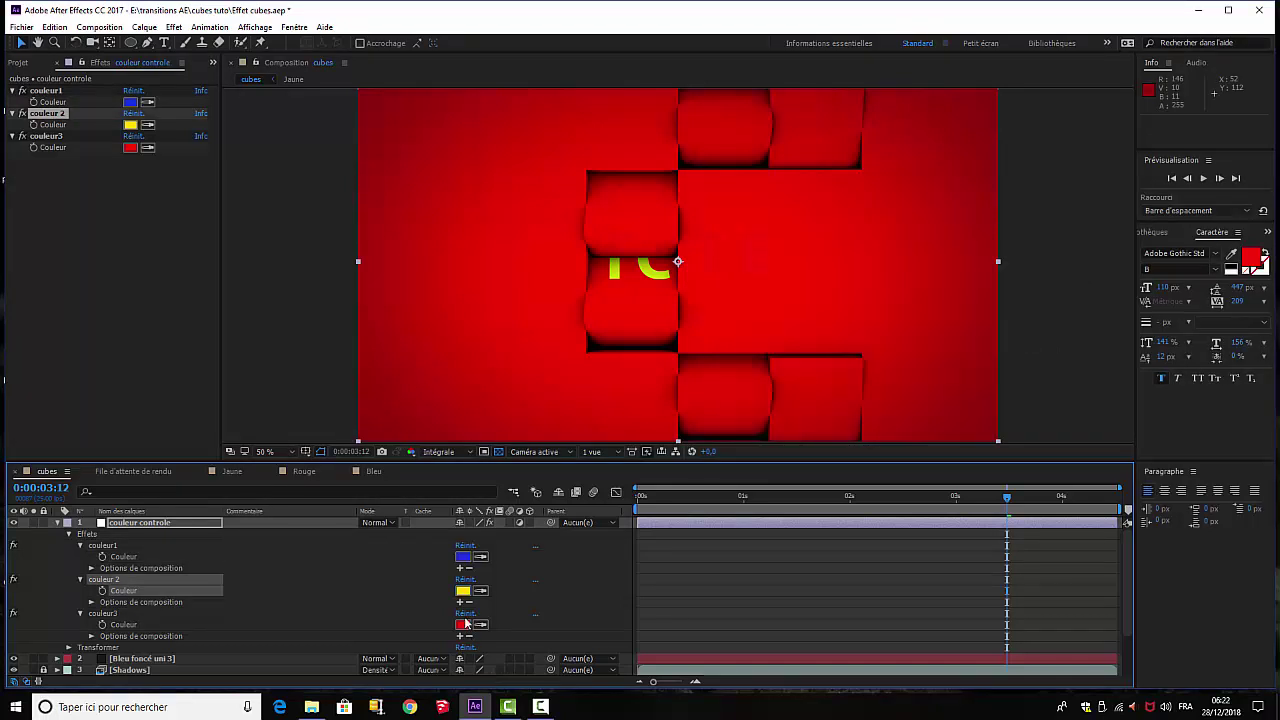
click(462, 624)
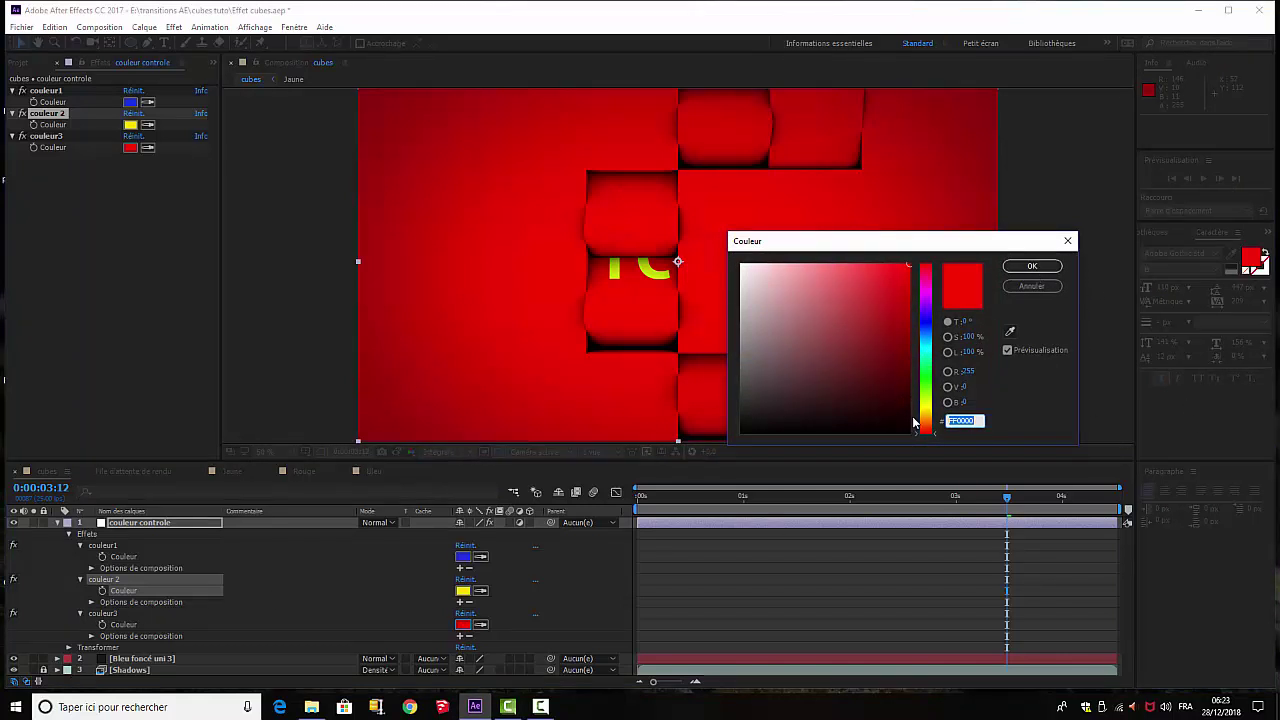
drag(913, 423, 914, 382)
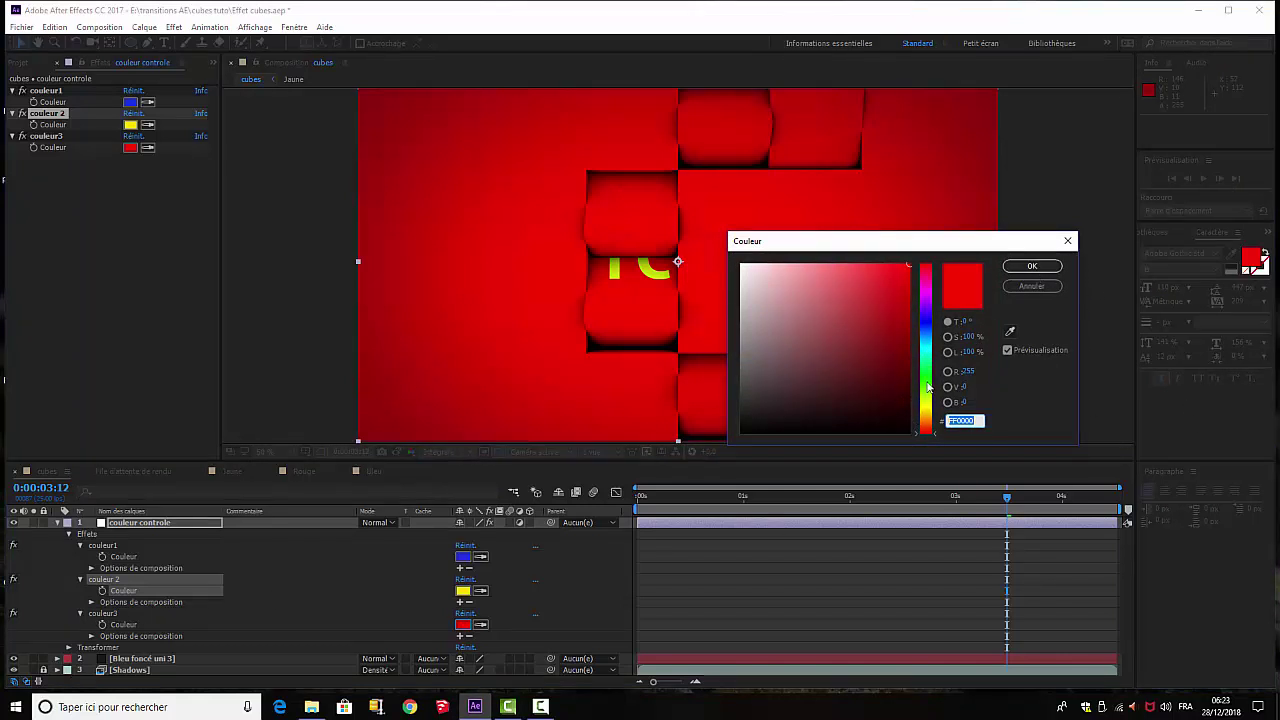
click(1033, 267)
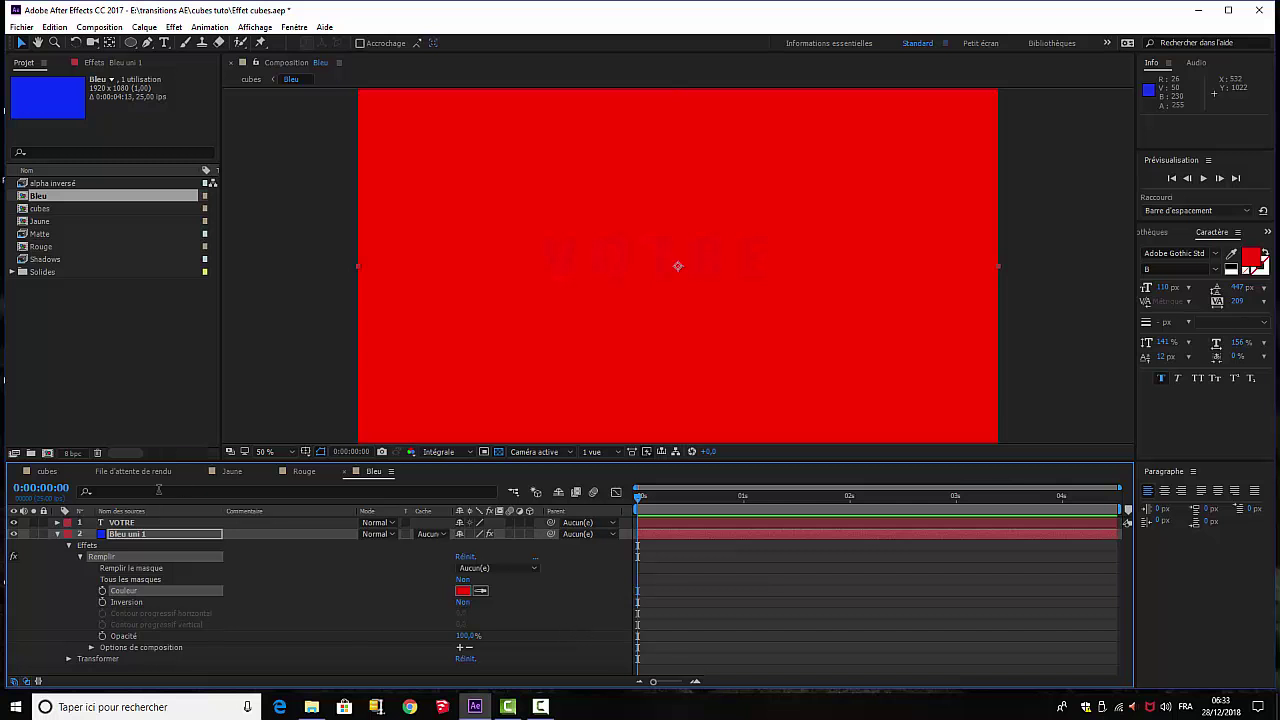
click(46, 471)
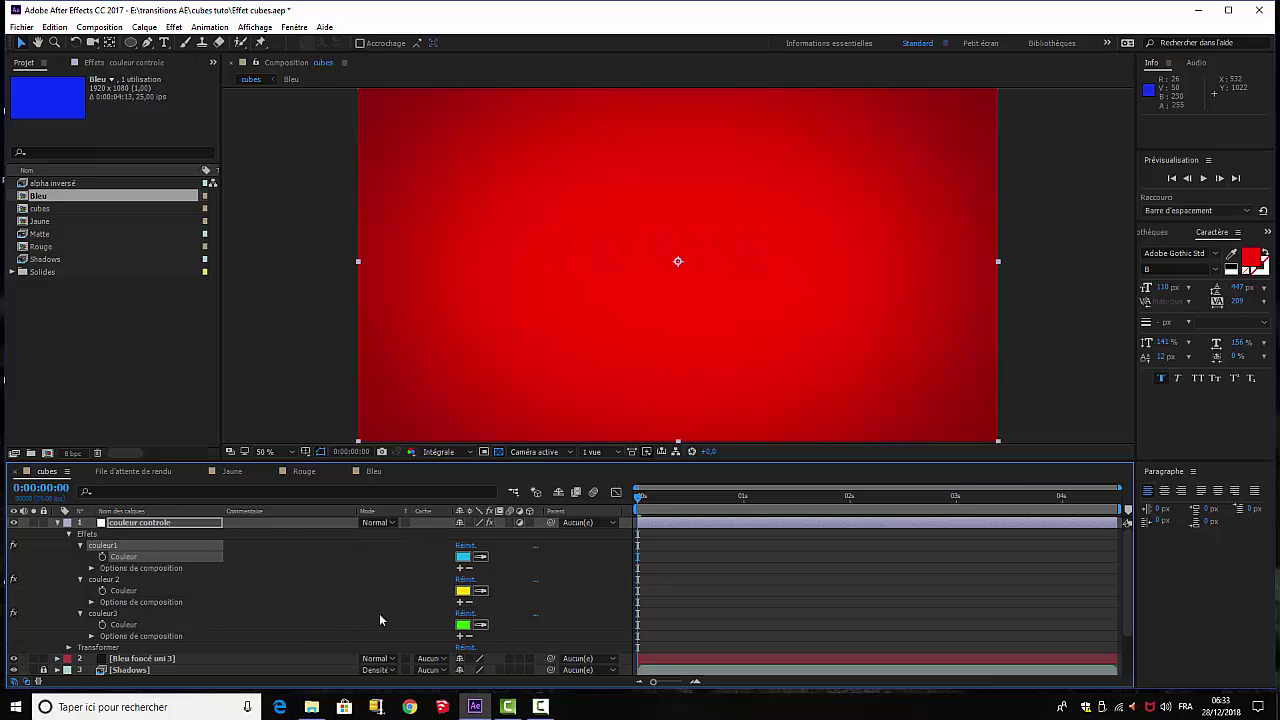
click(372, 474)
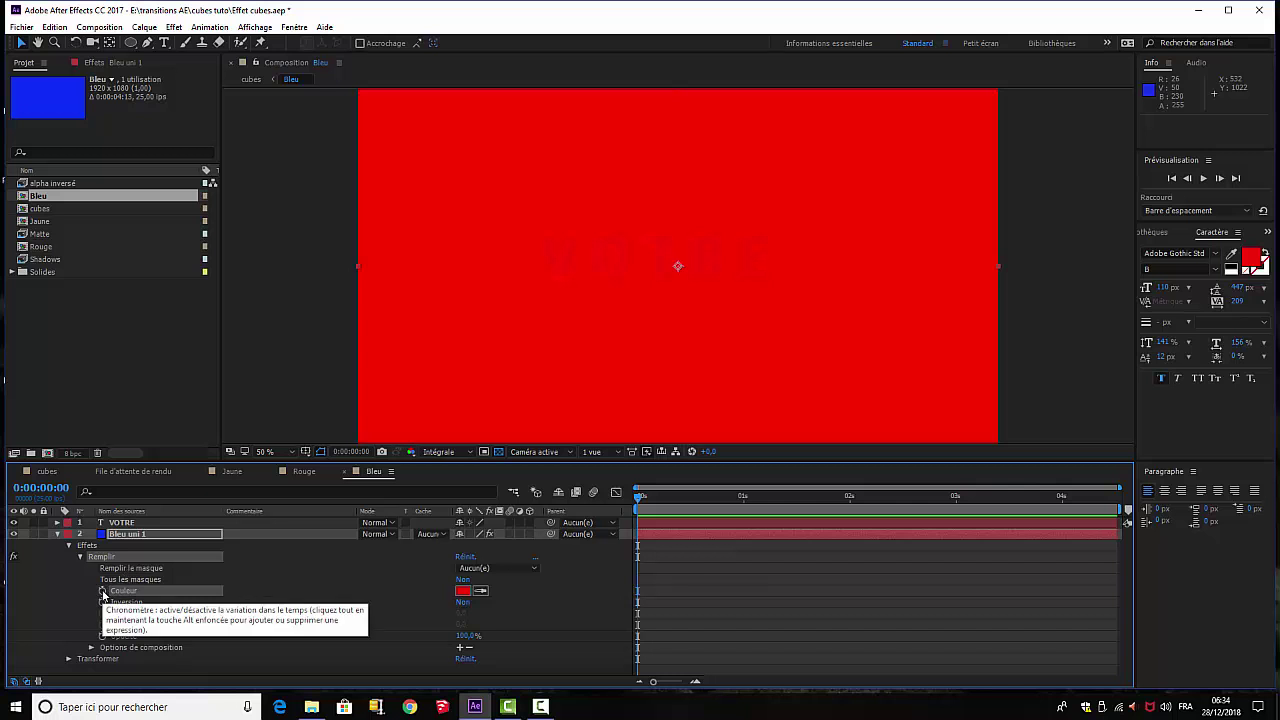
alt+click(103, 592)
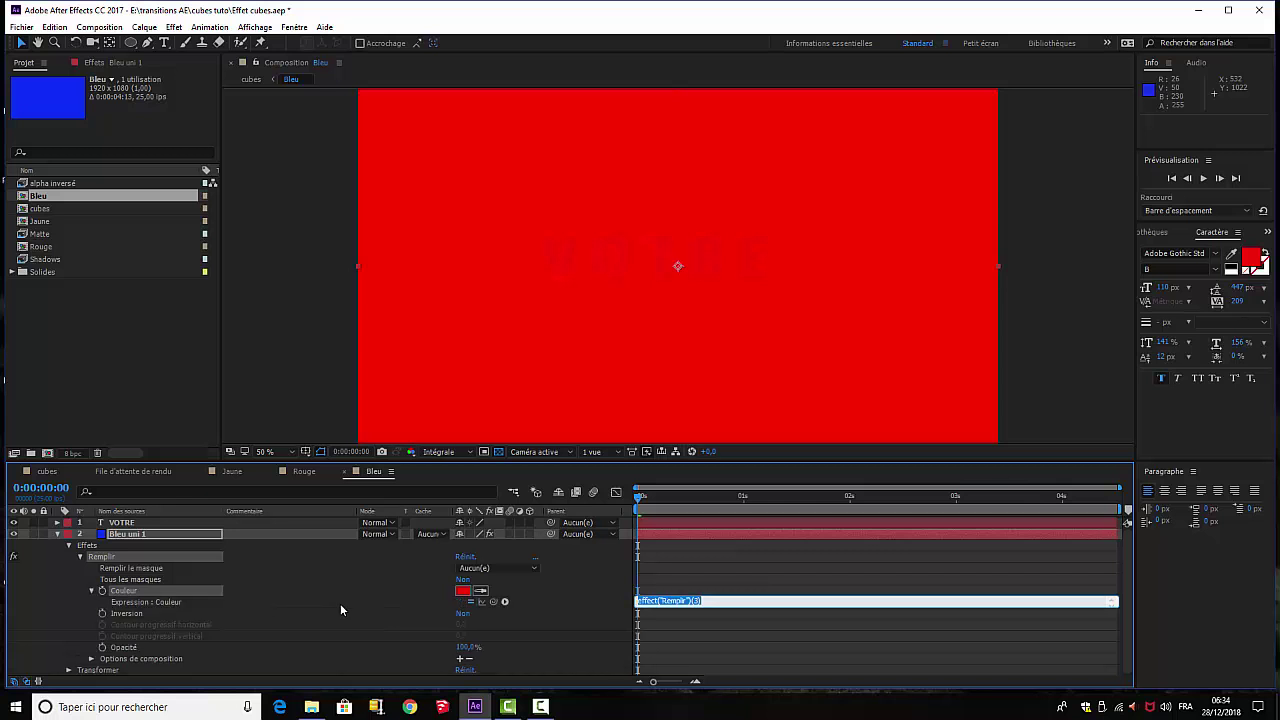
click(700, 612)
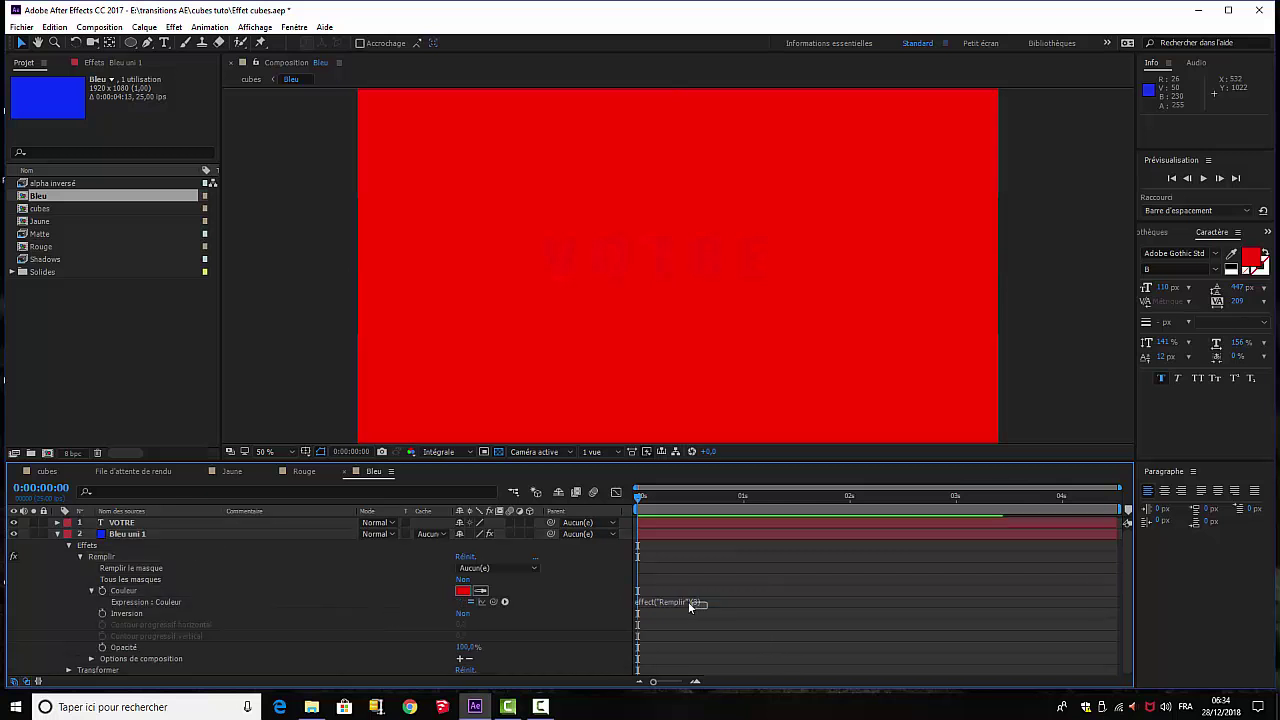
alt+click(103, 592)
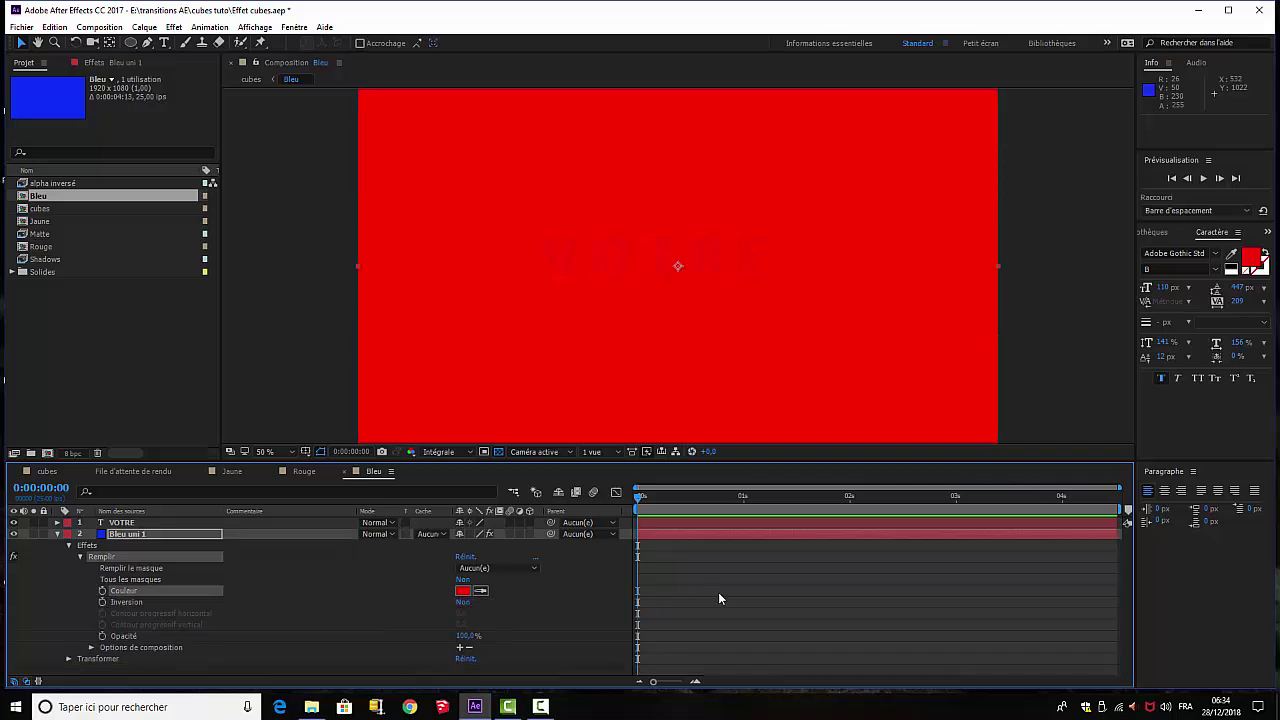
Drive the Remplir colour of Bleu uni 1 with the expression comp("cubes").layer("couleur controle").effect("couleur1")("Couleur").
alt+click(103, 591)
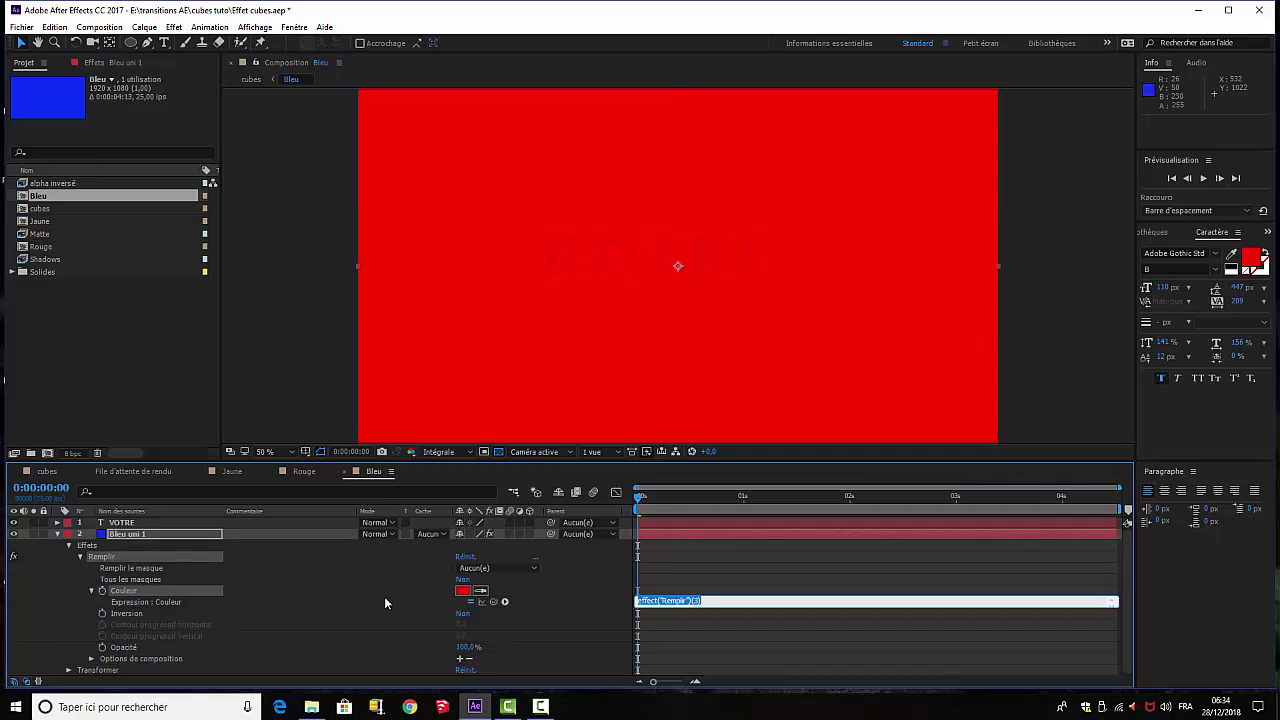
key(BackSpace)
text(comp)
text(cubes").layer()
text(couleur con)
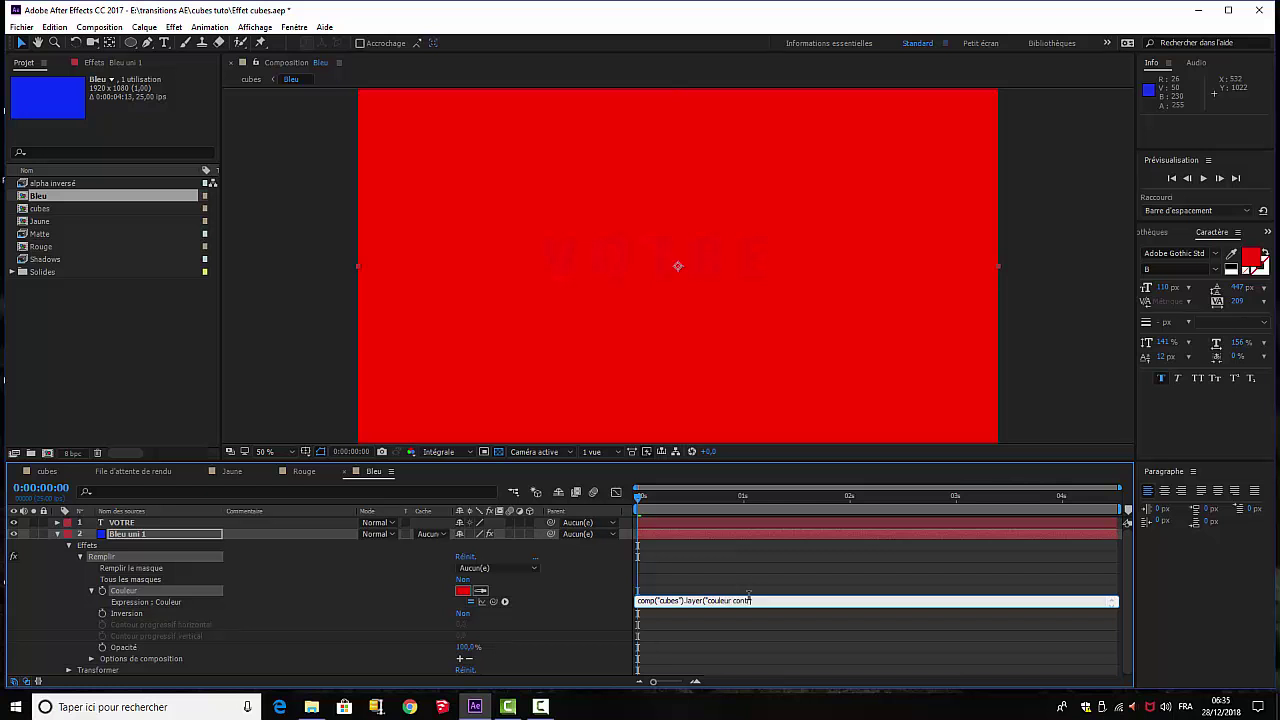
text(trole"))
text(effec)
text(t("couleu)
text(r1")("C)
text(ouleur"))
click(752, 629)
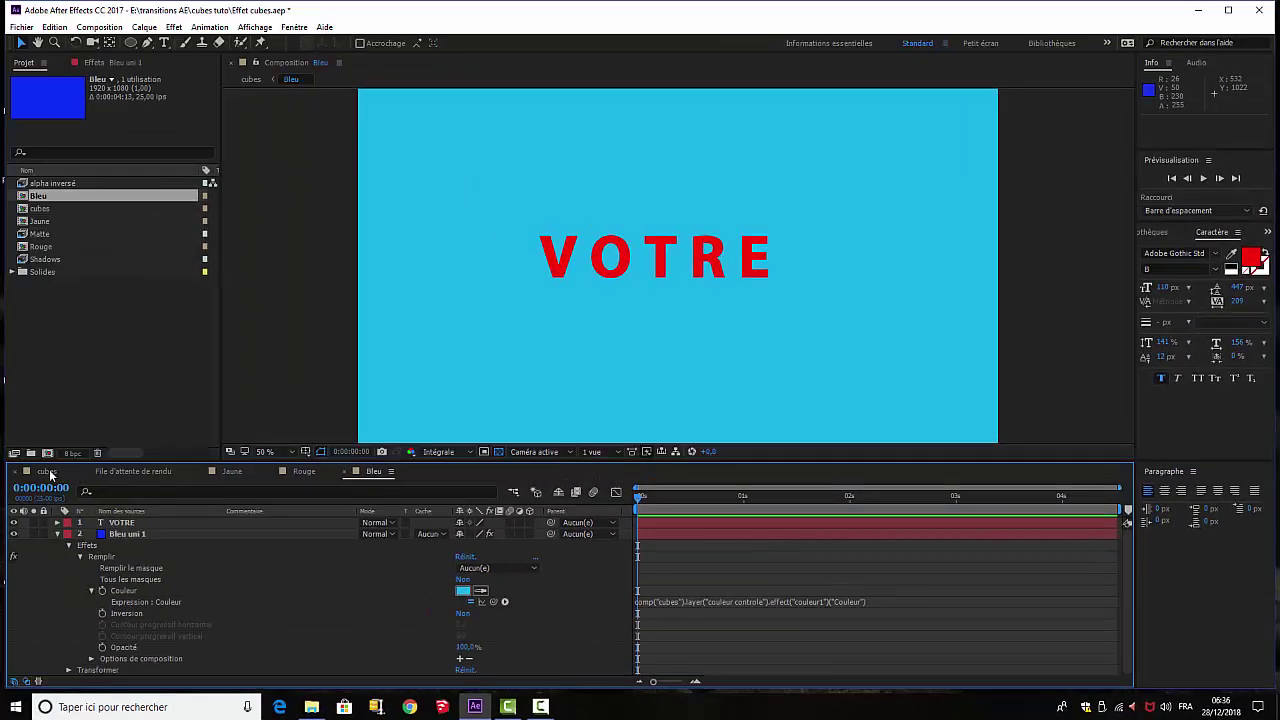
In the cubes composition, try several hues for couleur1, set its colour to light blue 1AC2E6, and collapse the effect.
click(47, 471)
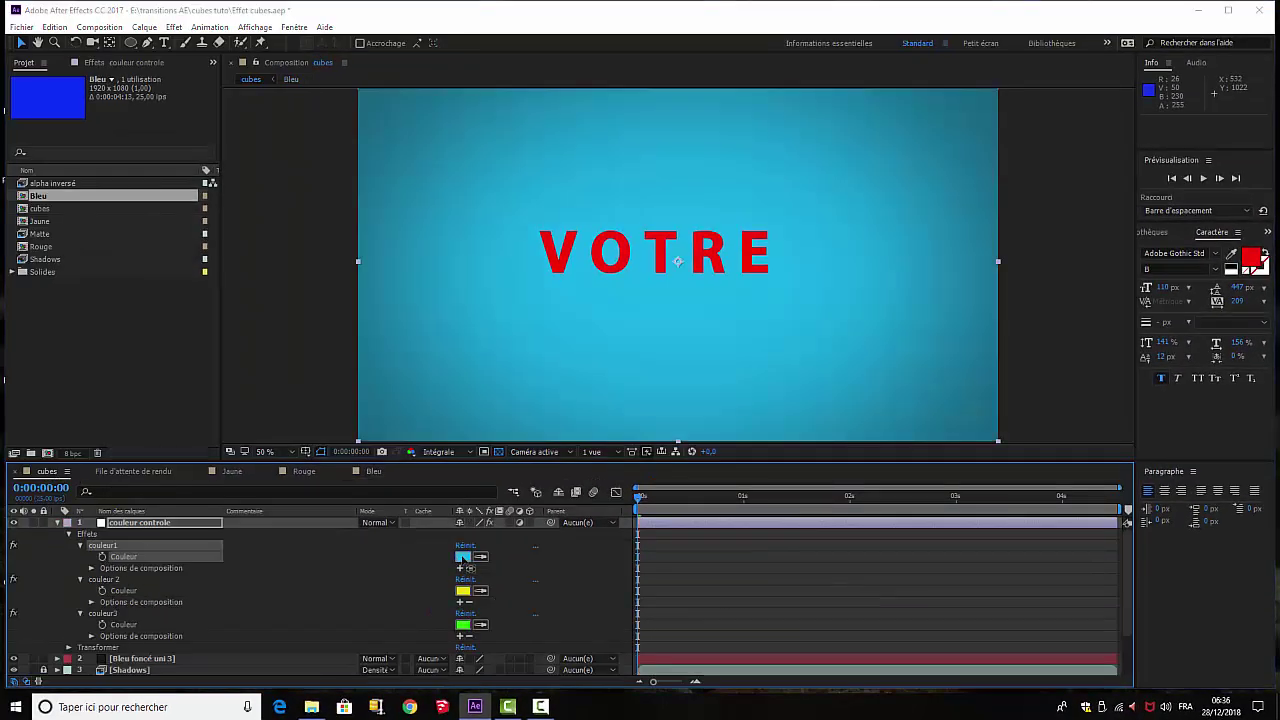
click(463, 556)
click(926, 378)
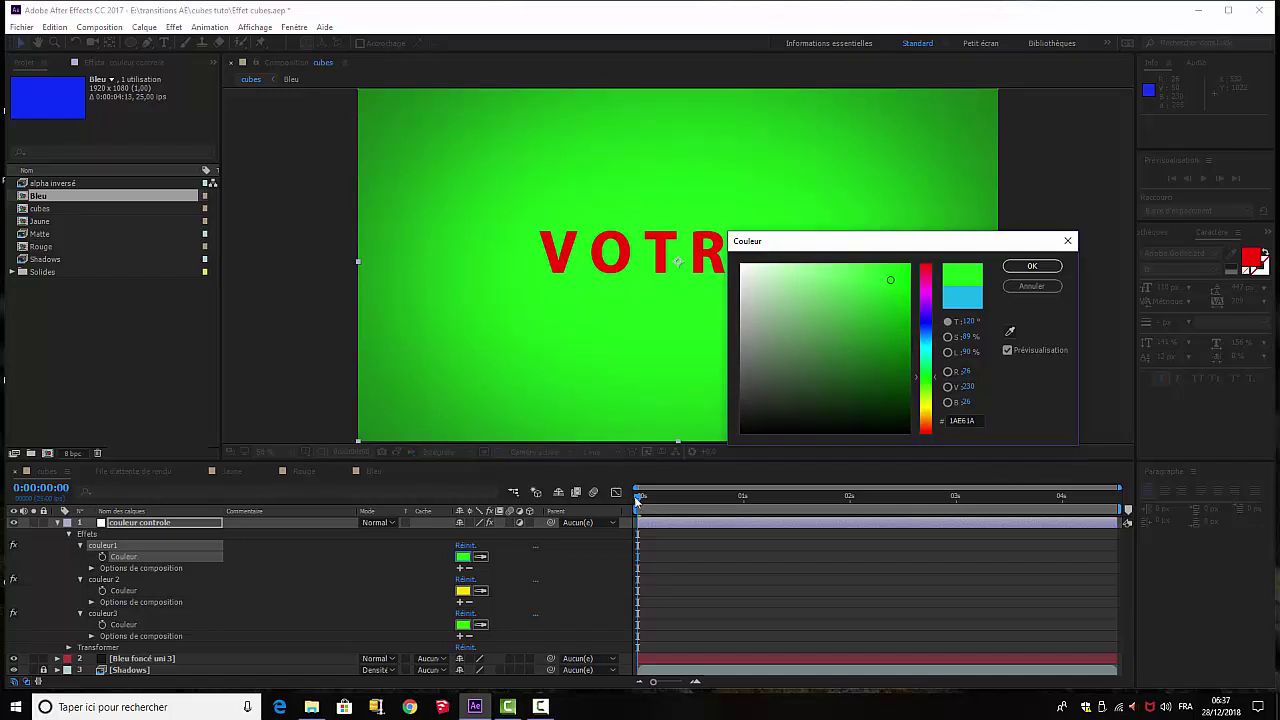
click(923, 298)
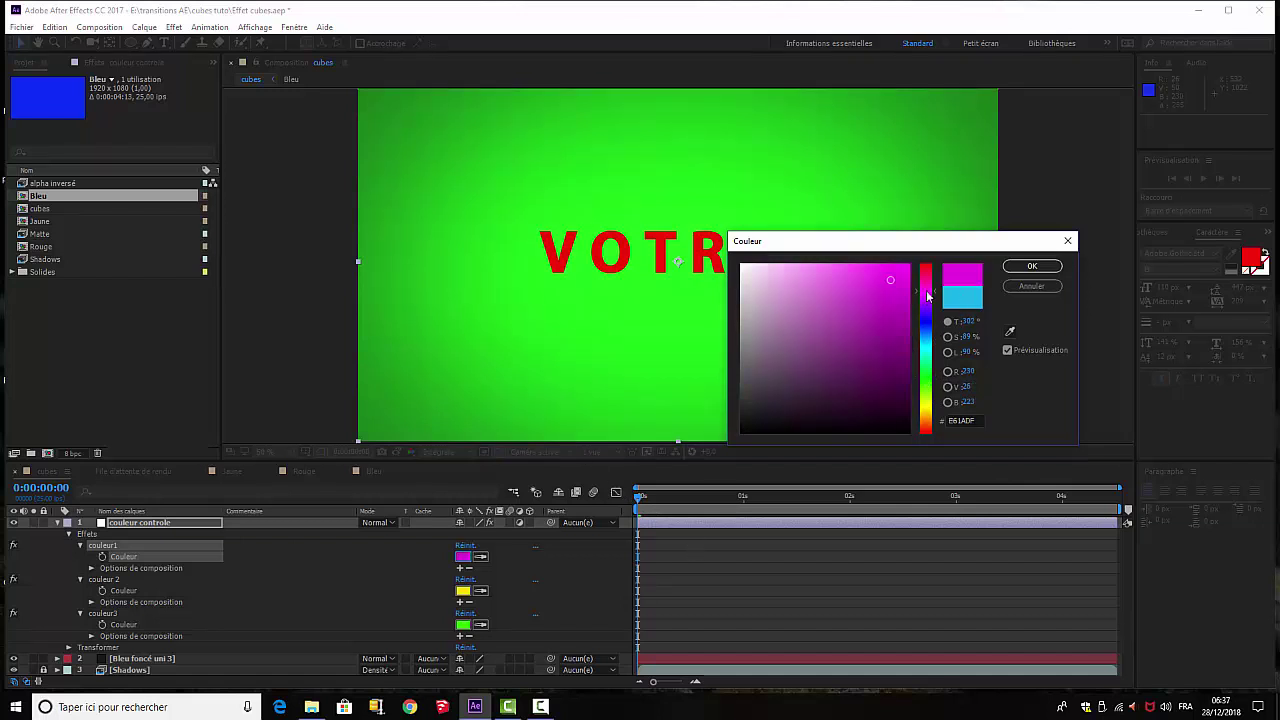
click(929, 407)
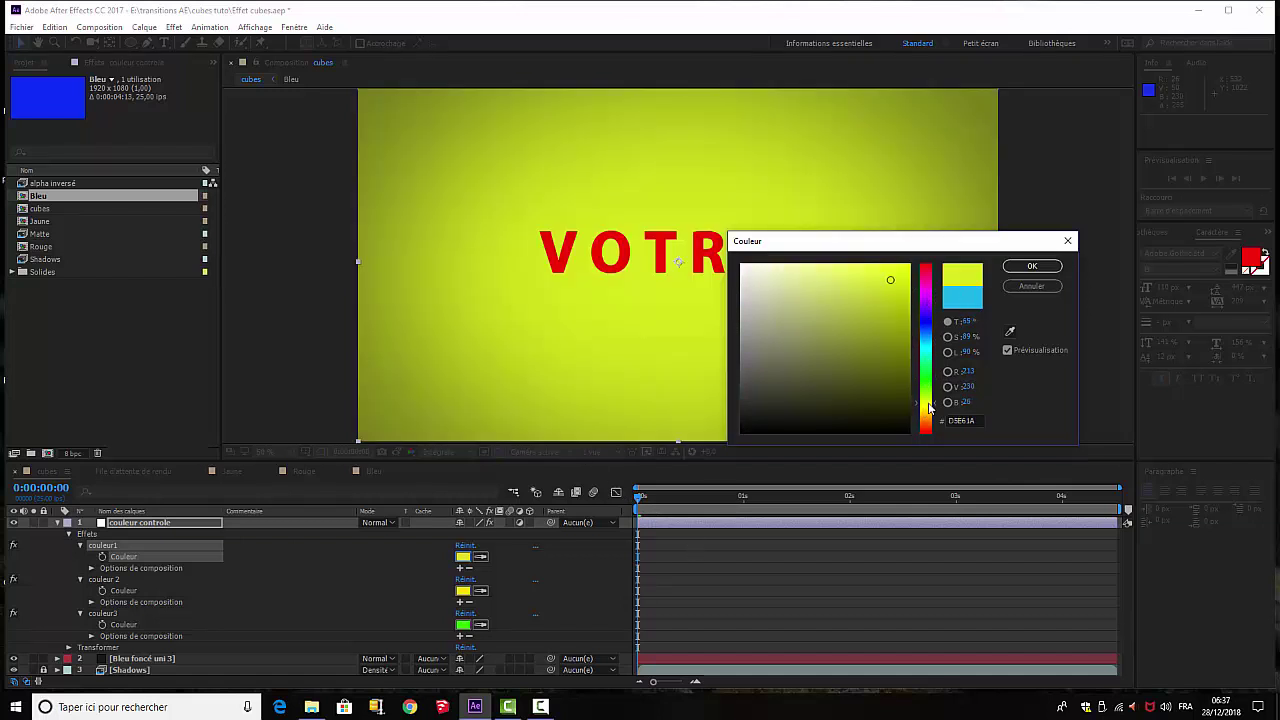
click(926, 344)
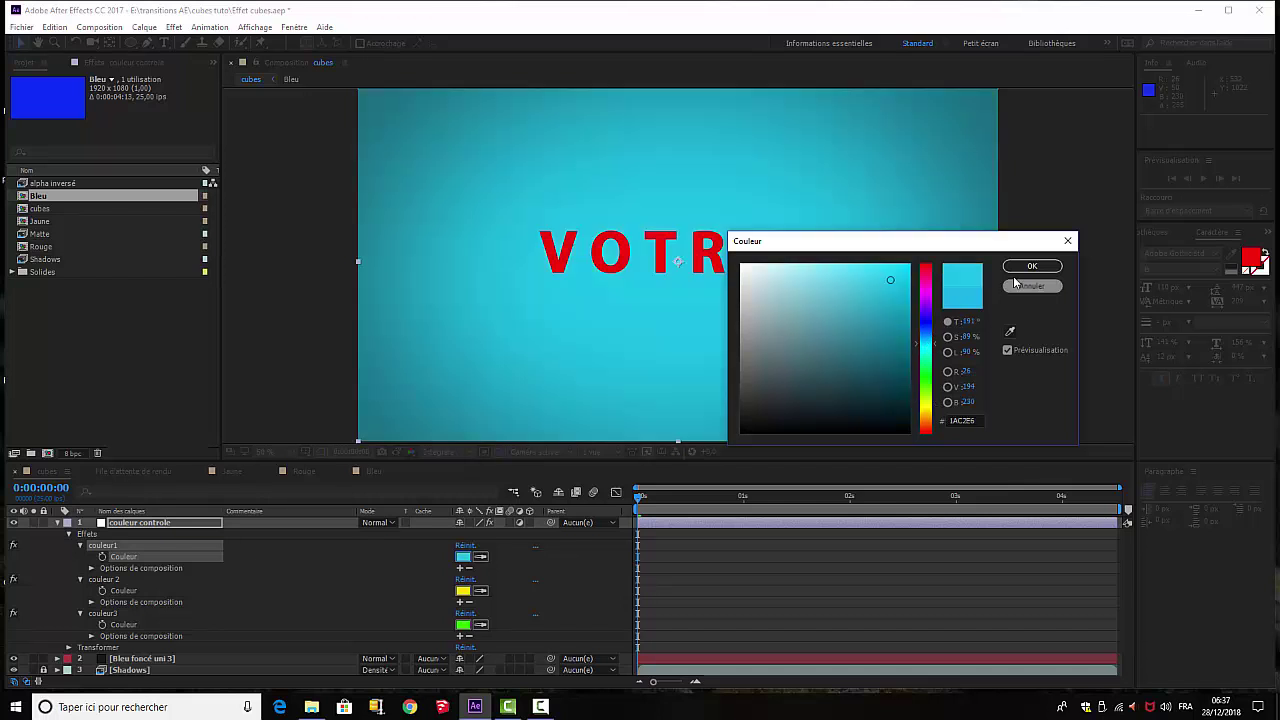
click(1030, 267)
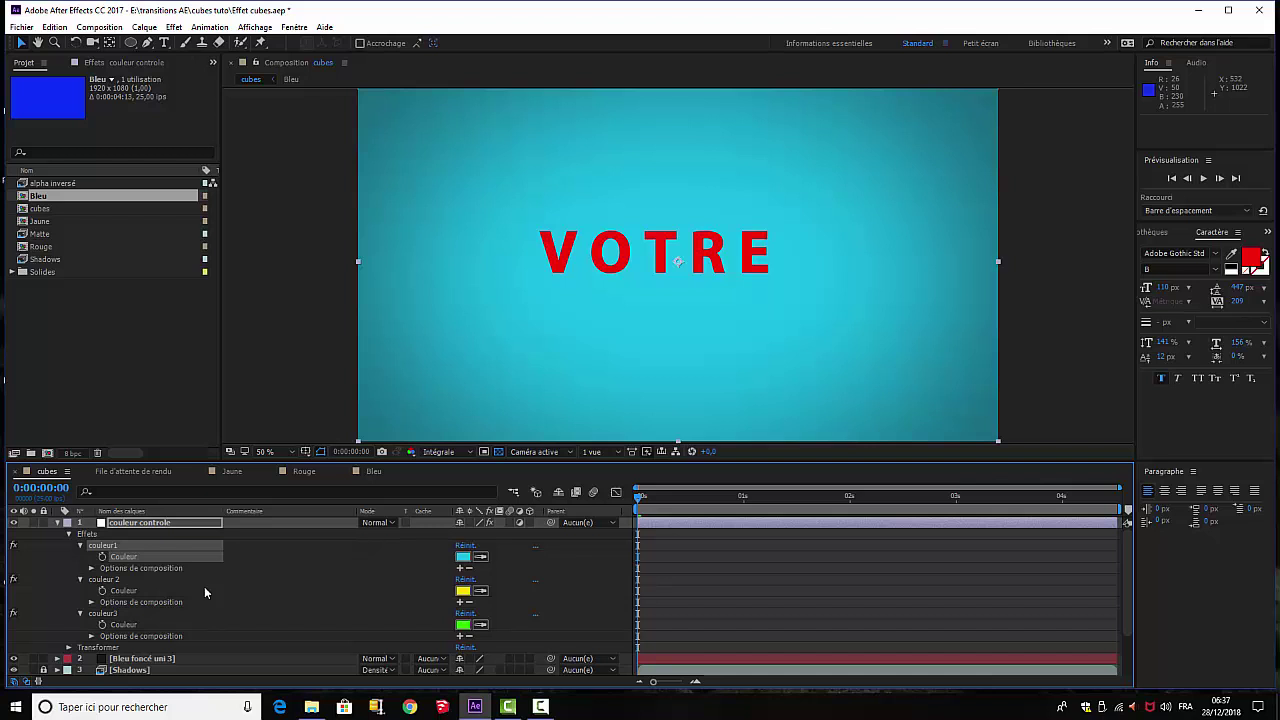
click(79, 545)
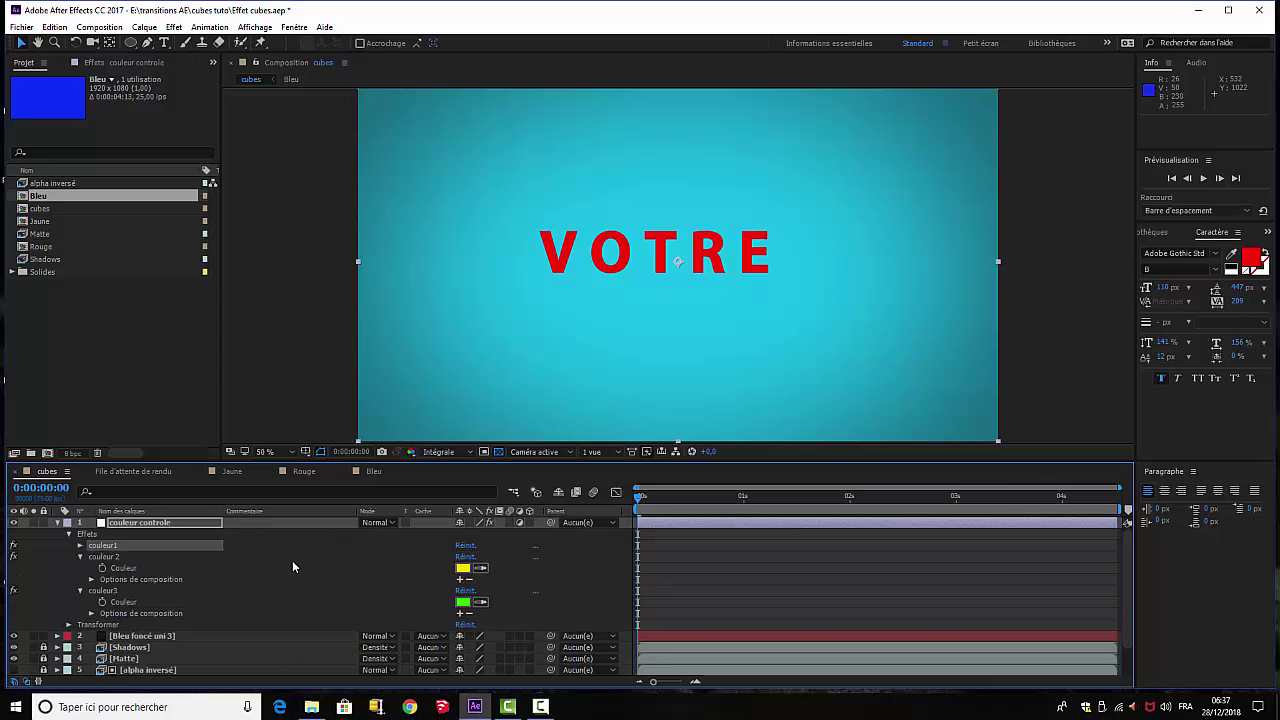
Dock the Jaune composition's timeline below the other timelines and display the cubes timeline above it.
click(231, 471)
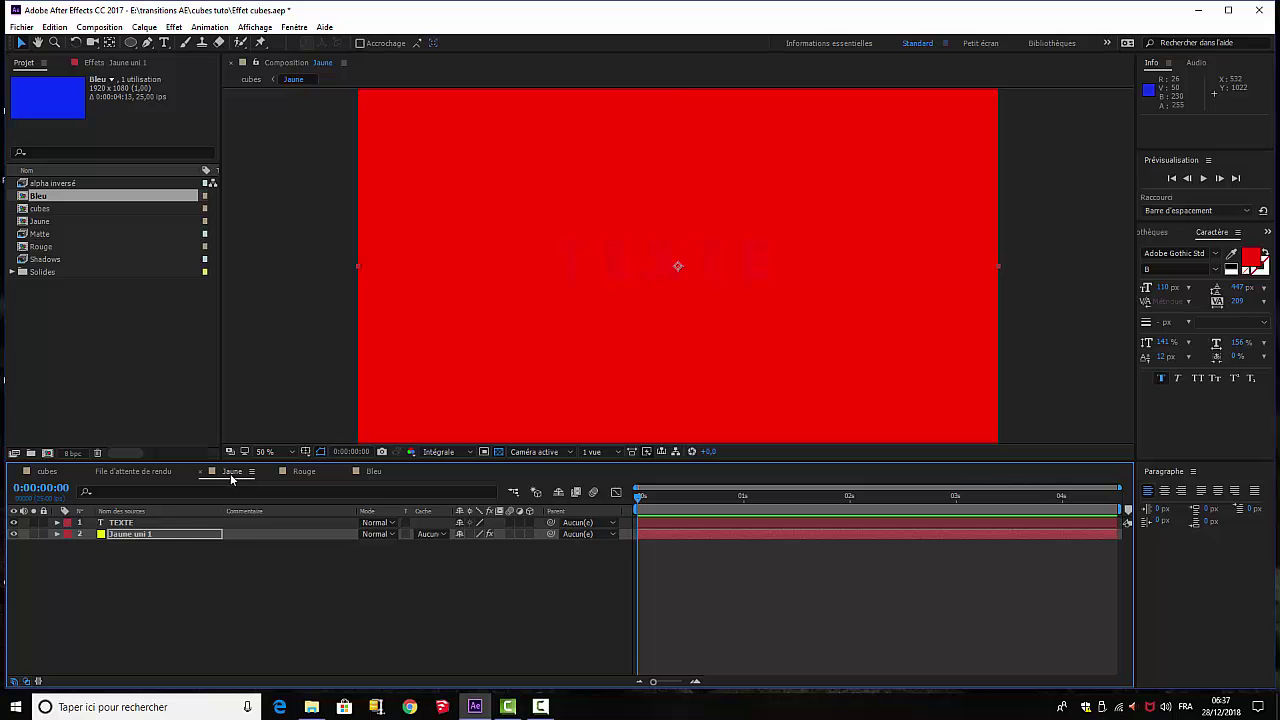
drag(232, 499, 210, 660)
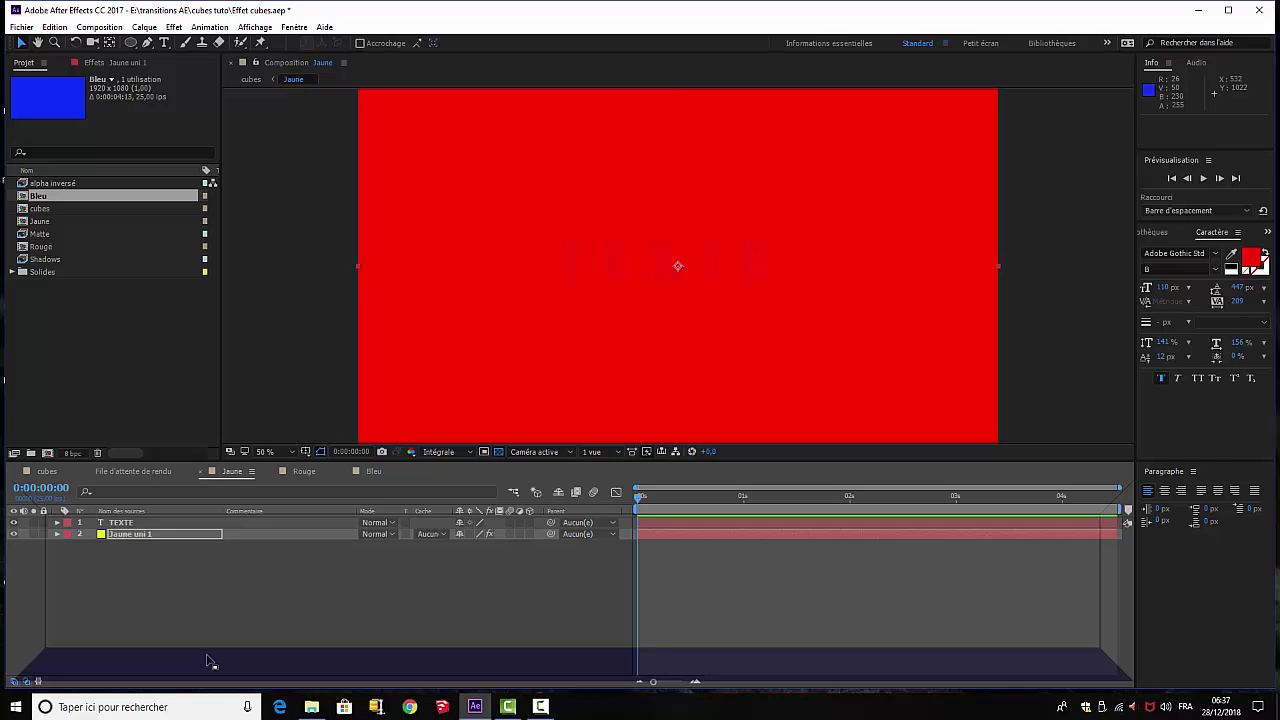
drag(208, 660, 208, 650)
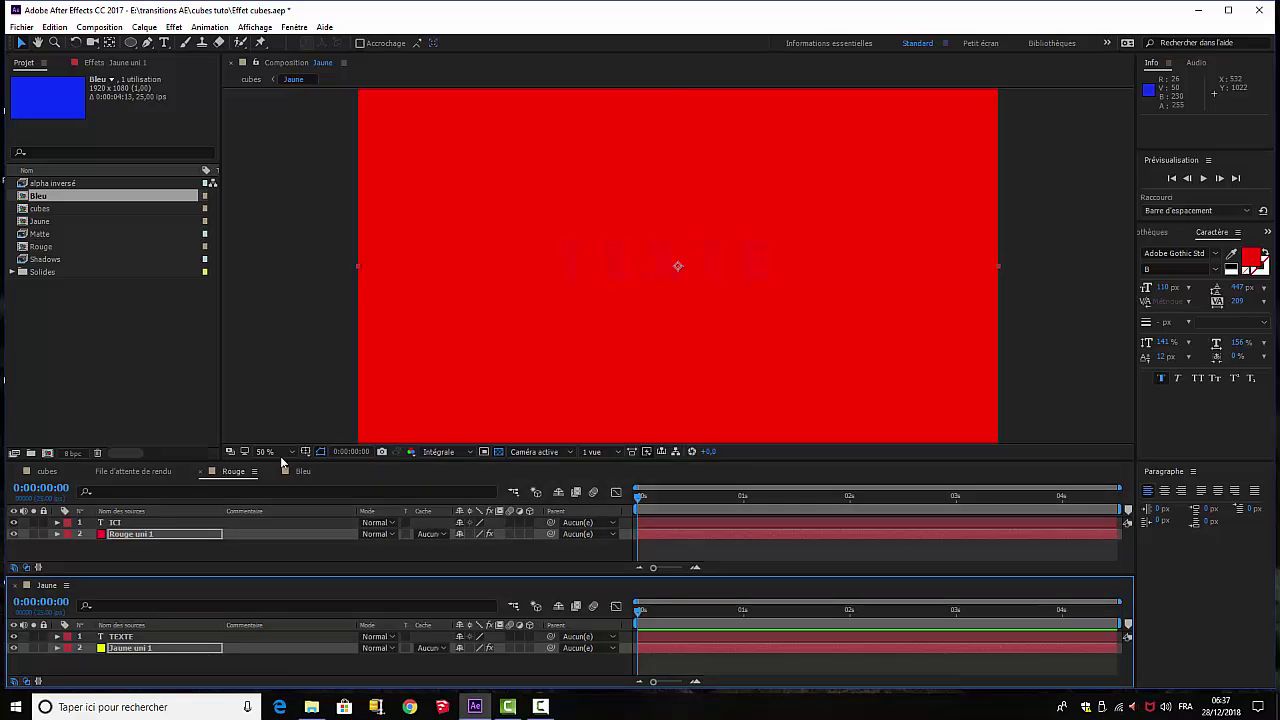
click(46, 472)
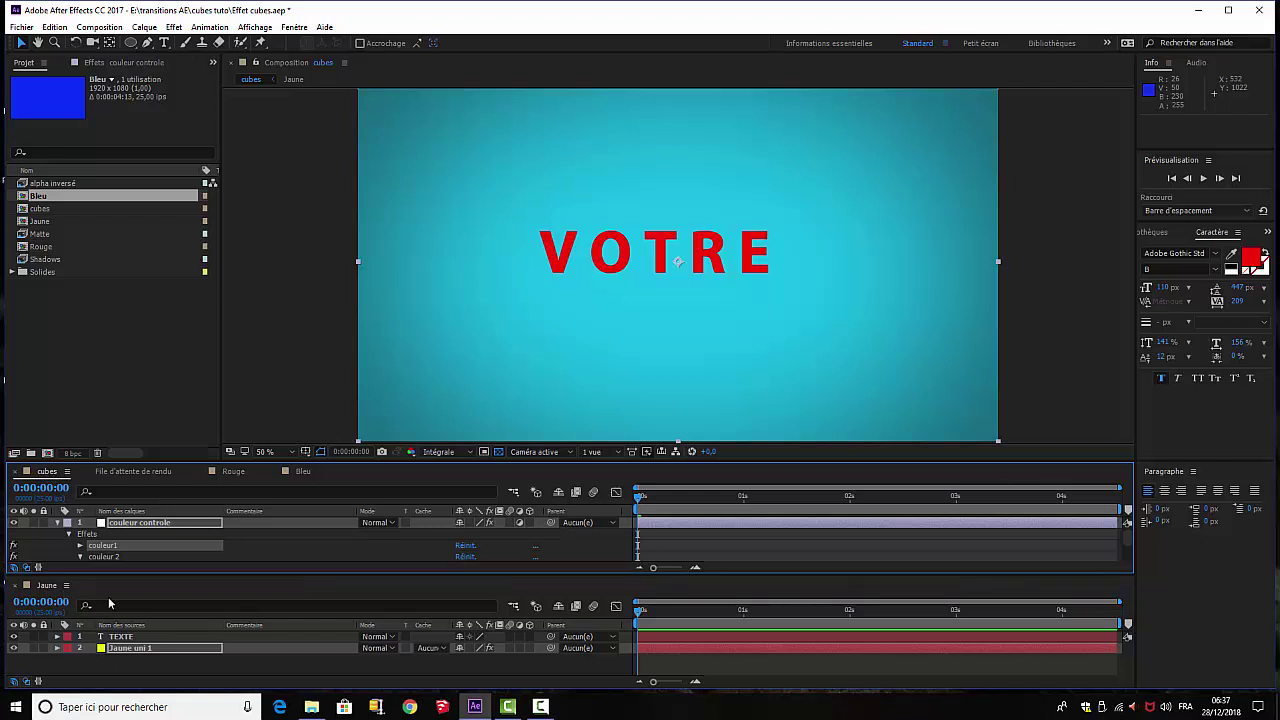
Drive the Remplir colour of Jaune uni 1 with comp("cubes").layer("couleur controle").effect("couleur 2")("Couleur"), and close the Jaune timeline.
click(58, 648)
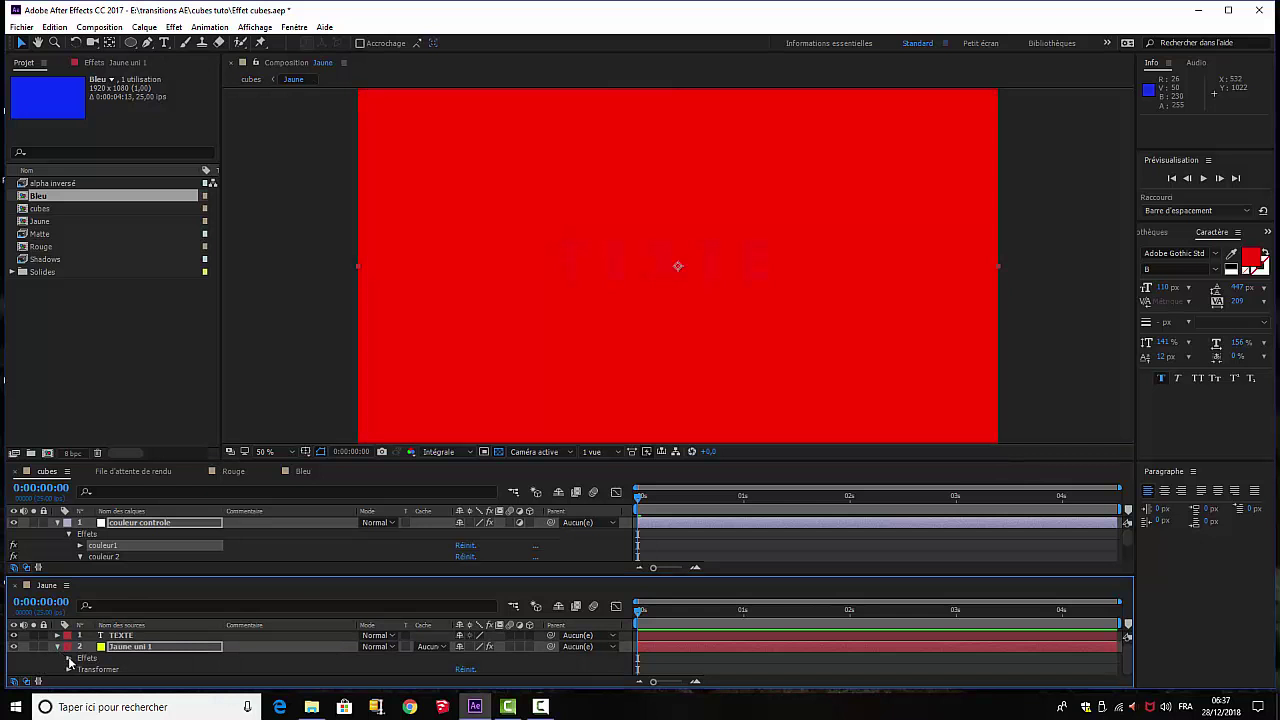
click(69, 659)
click(80, 670)
scroll(112, 684, down, 1)
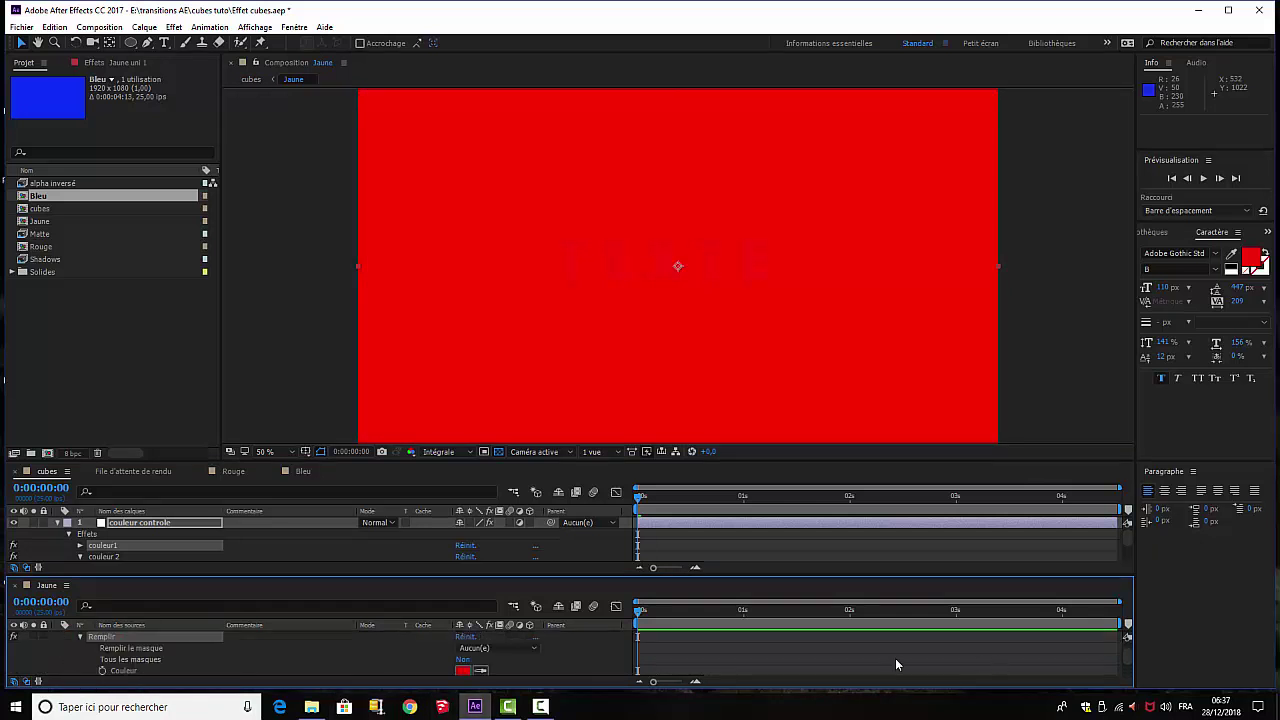
alt+click(102, 671)
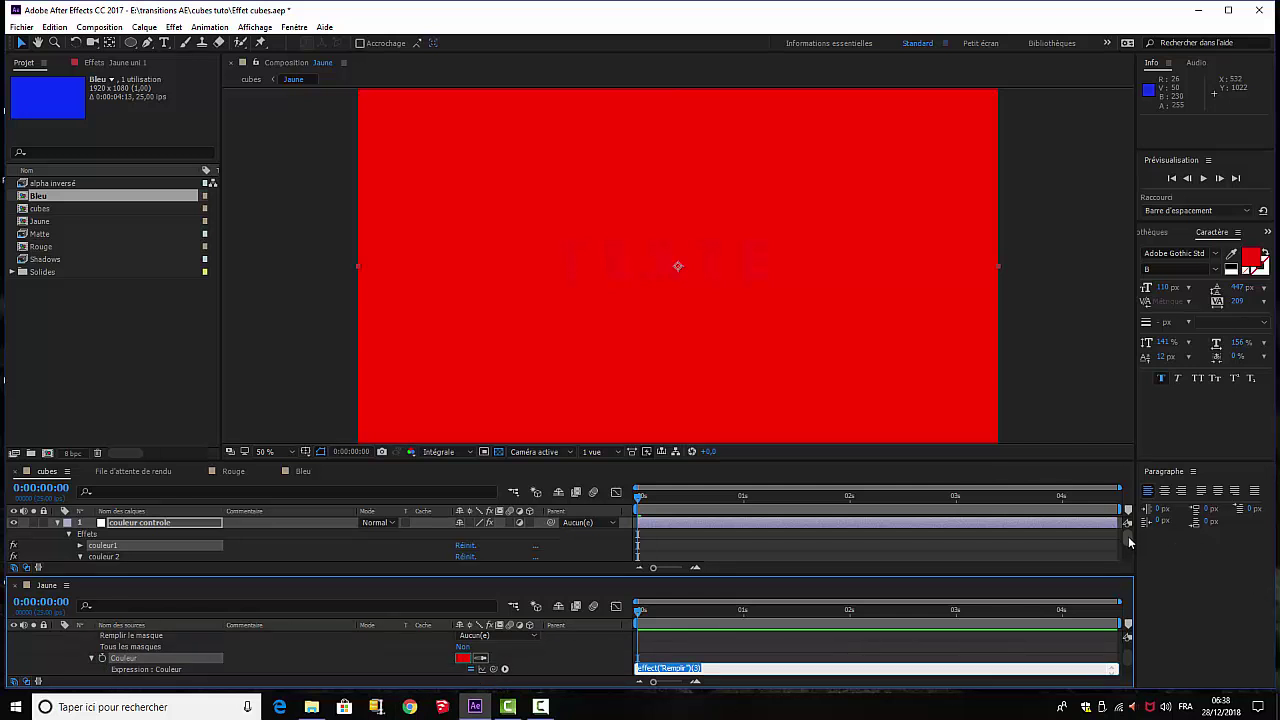
drag(1130, 542, 1128, 546)
scroll(1128, 546, up, 1)
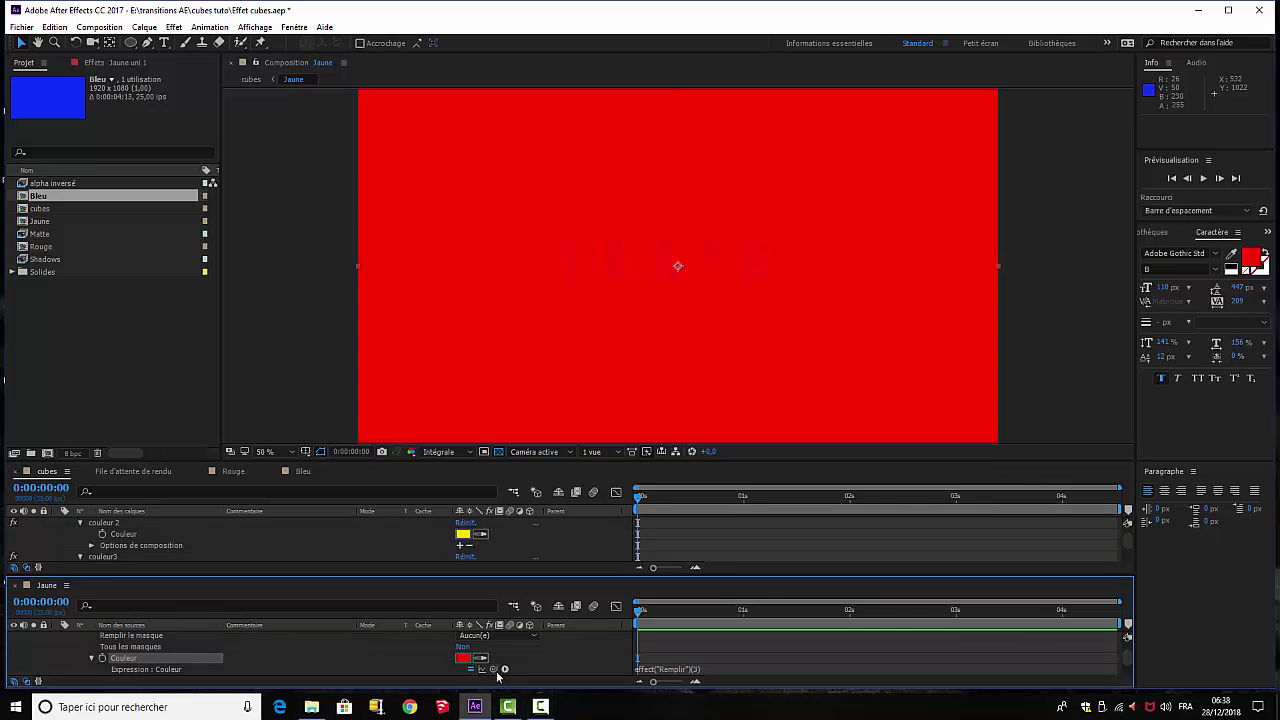
drag(496, 672, 148, 540)
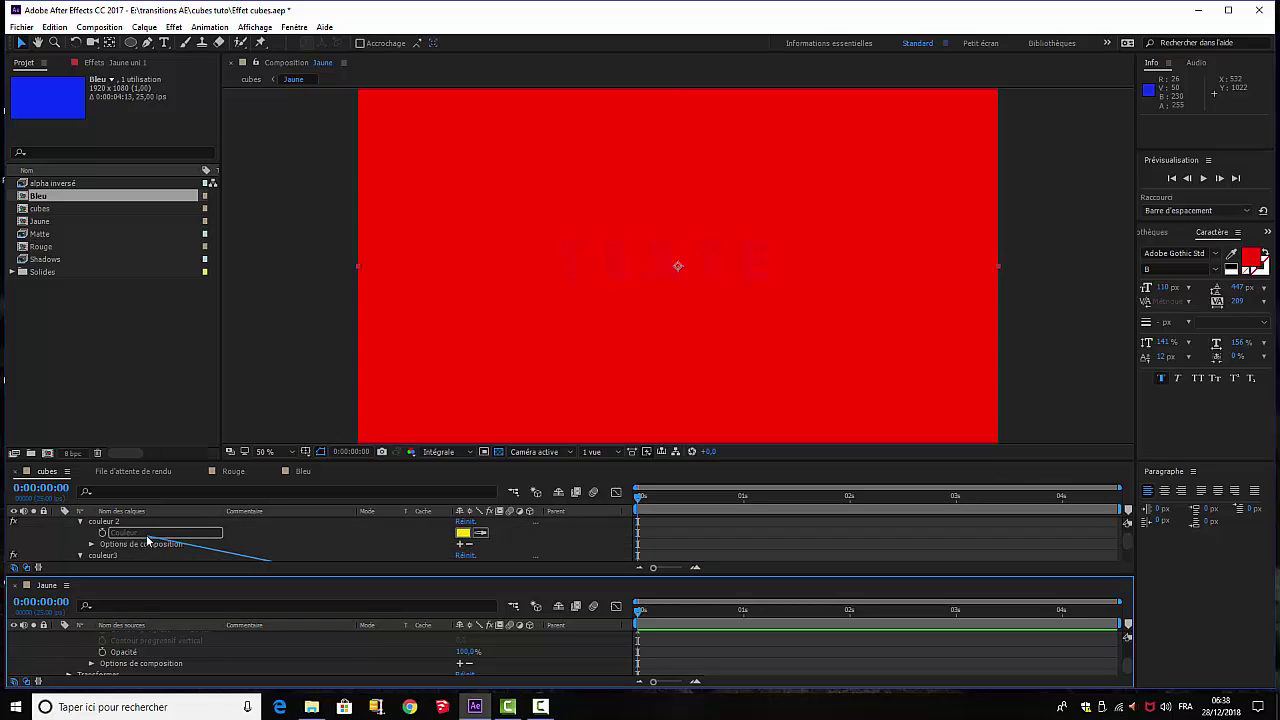
drag(148, 540, 148, 540)
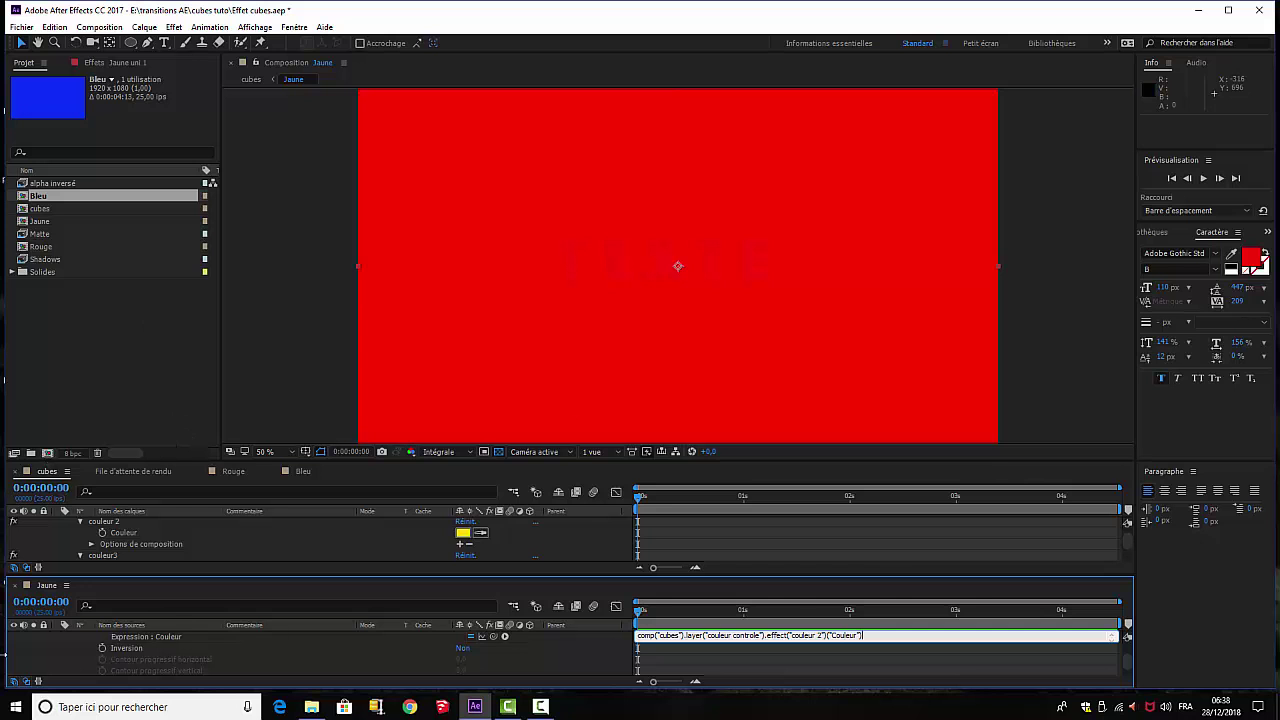
click(15, 586)
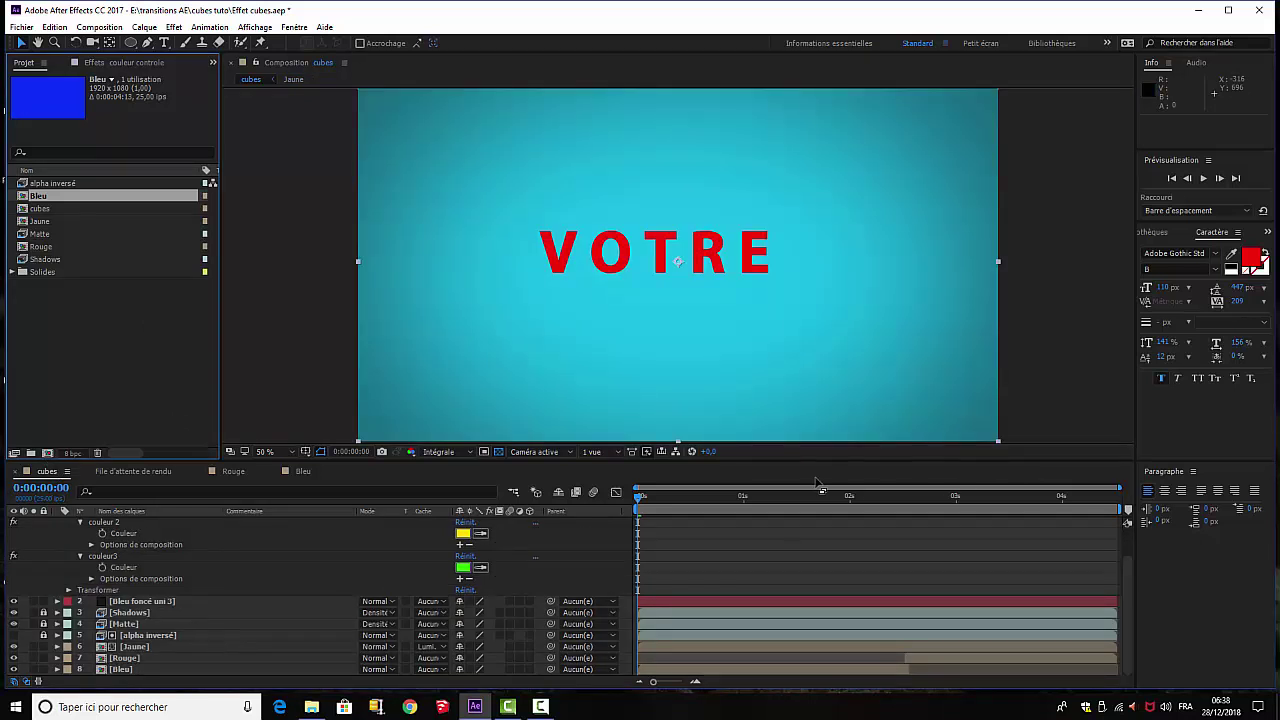
At 0:00:01:03 in the cubes composition, try several hues for couleur 2 and set its colour to yellow FFEA00.
drag(640, 497, 756, 504)
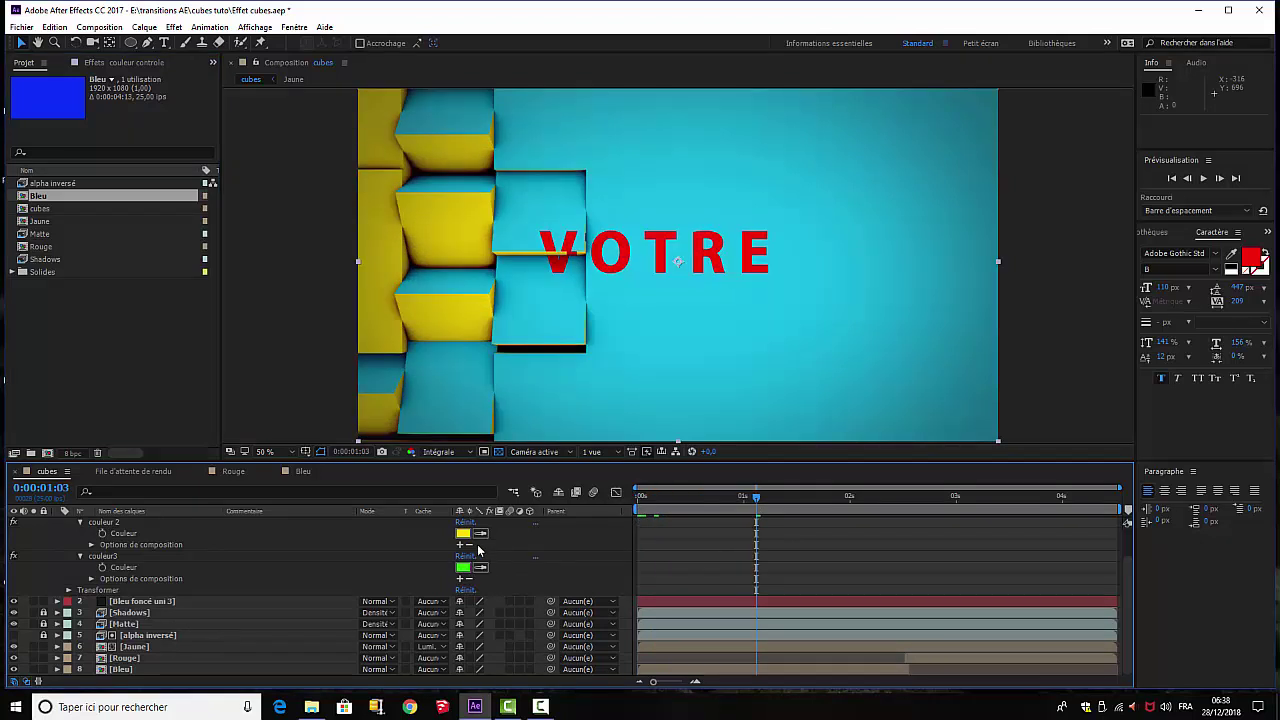
click(463, 534)
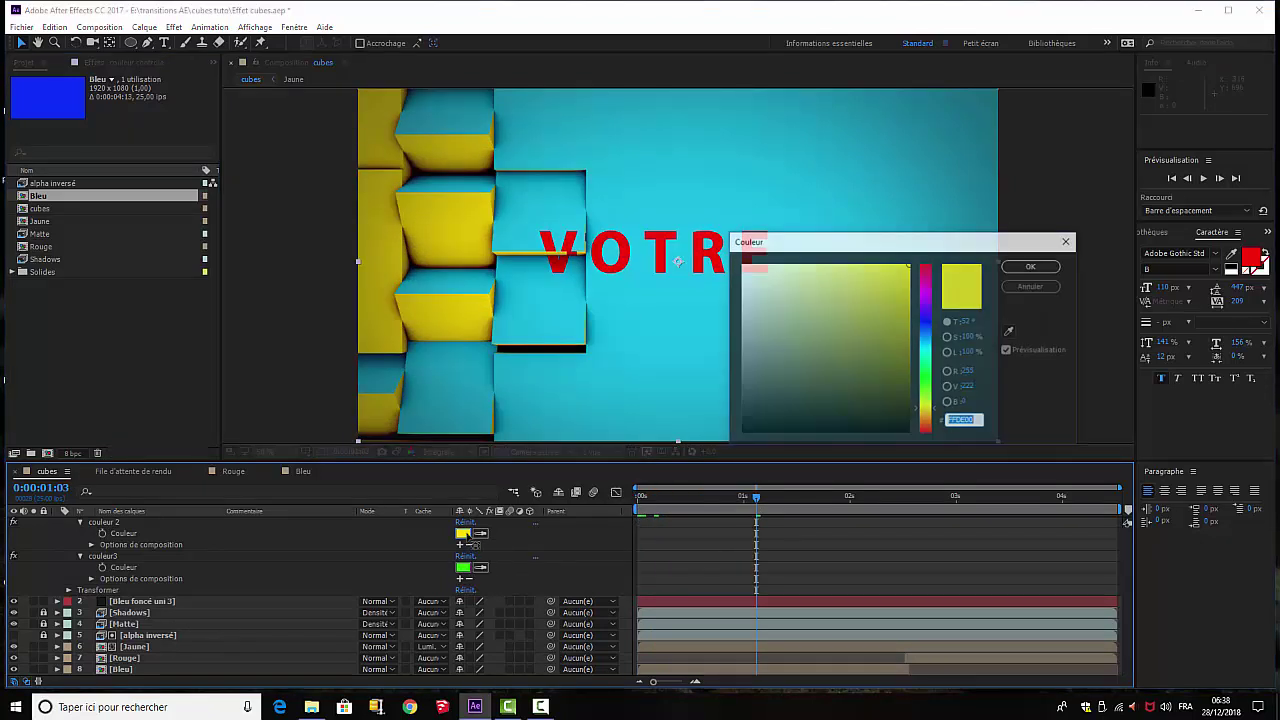
click(926, 272)
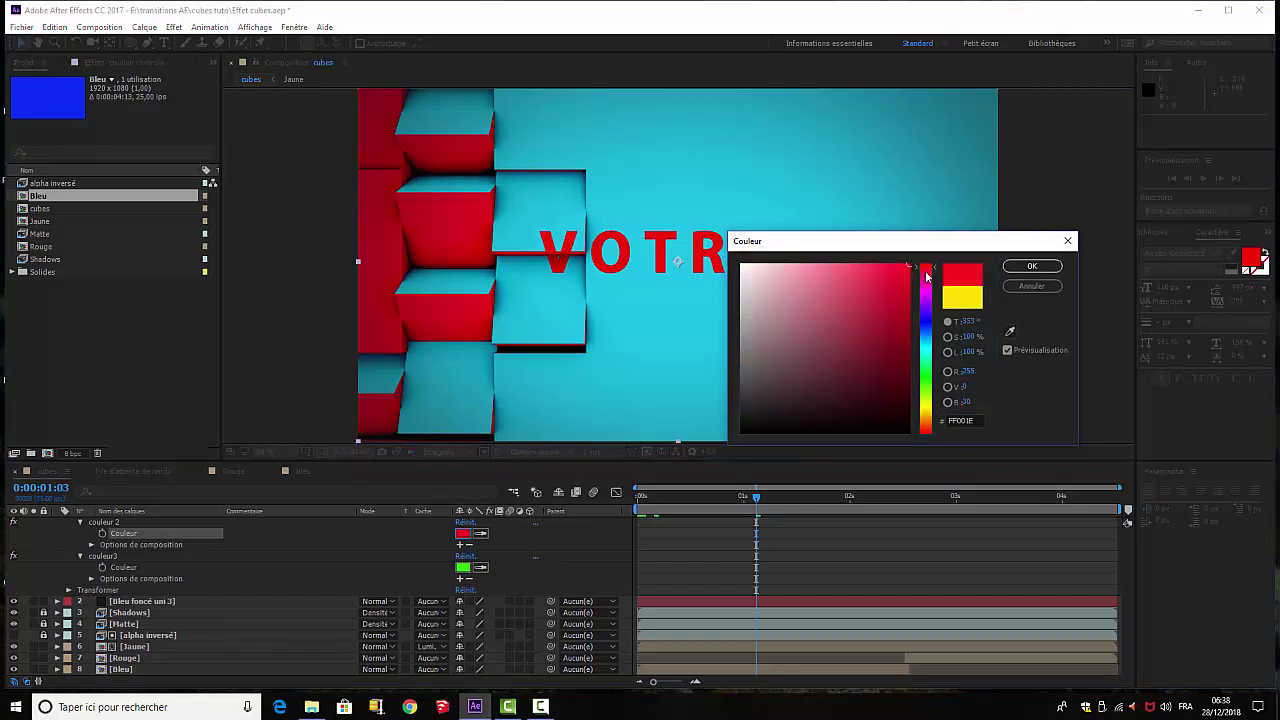
click(927, 326)
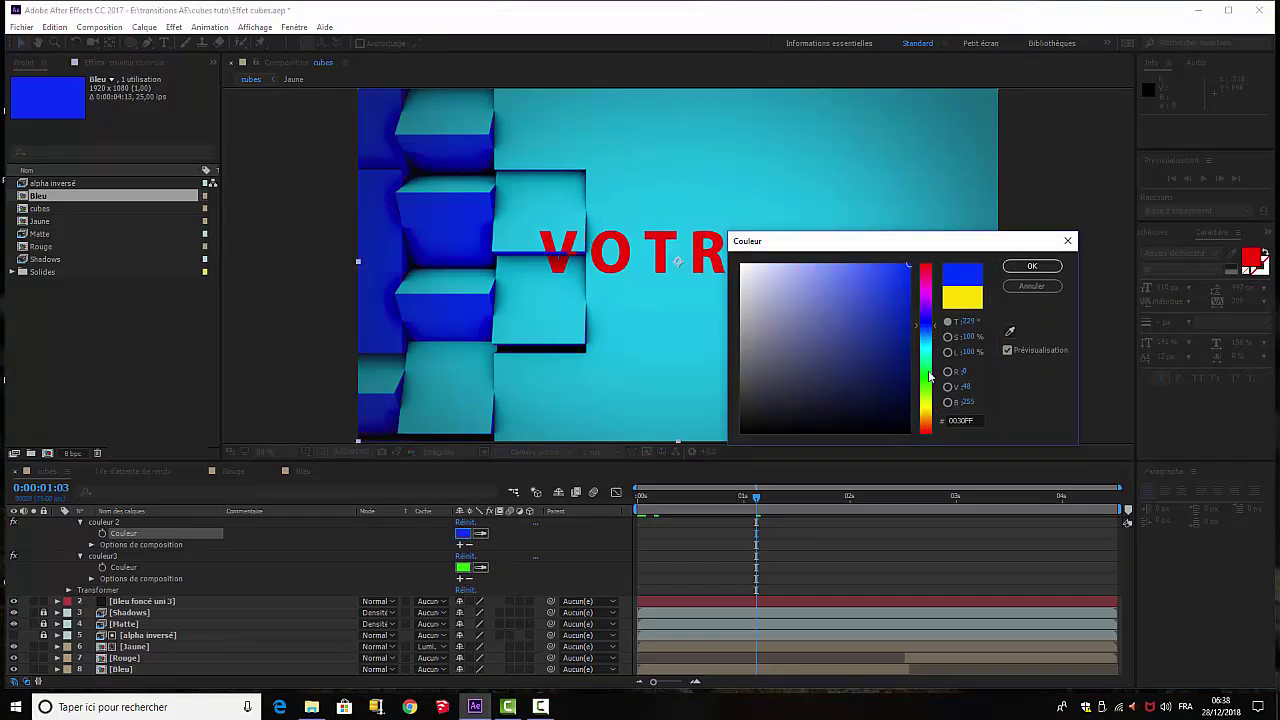
click(926, 372)
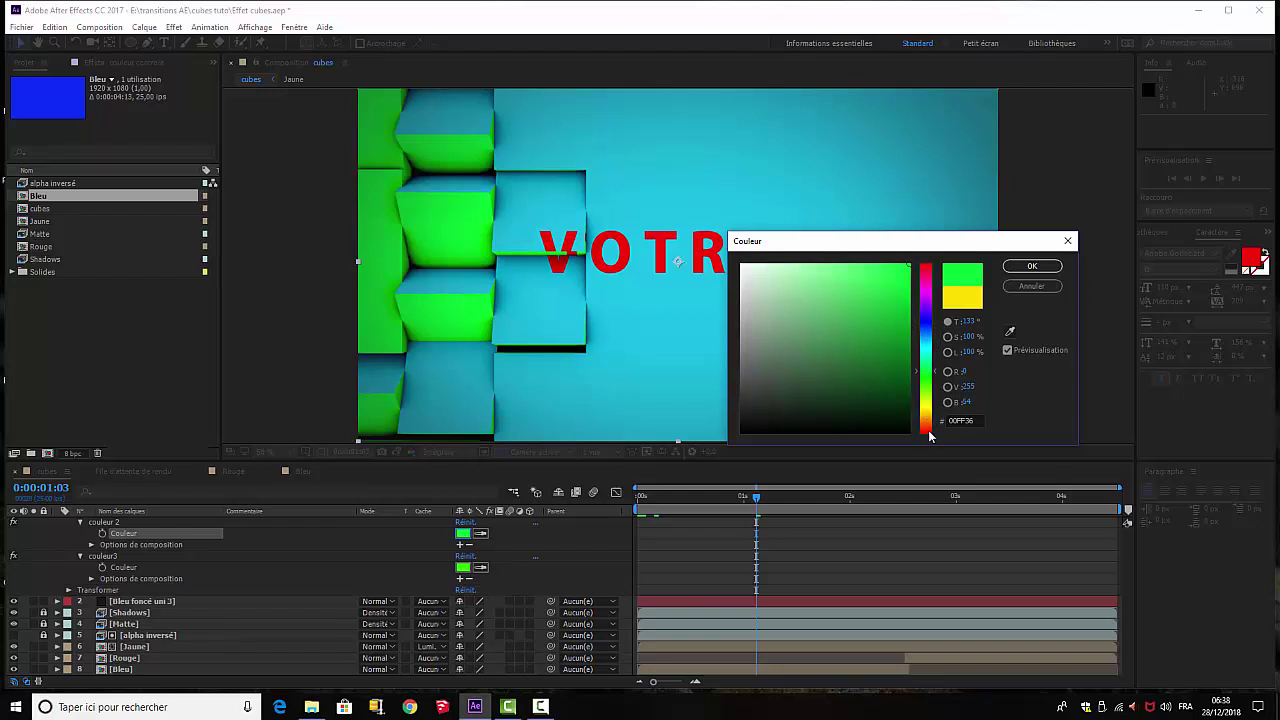
click(929, 421)
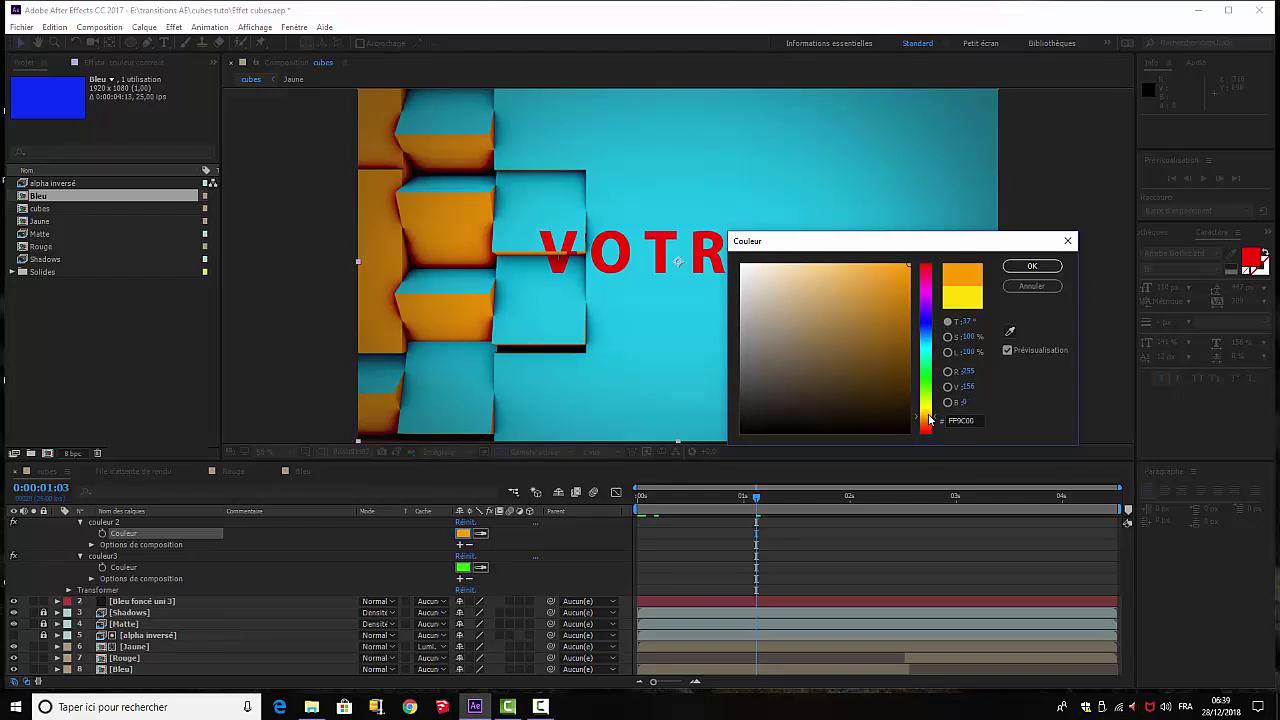
click(929, 403)
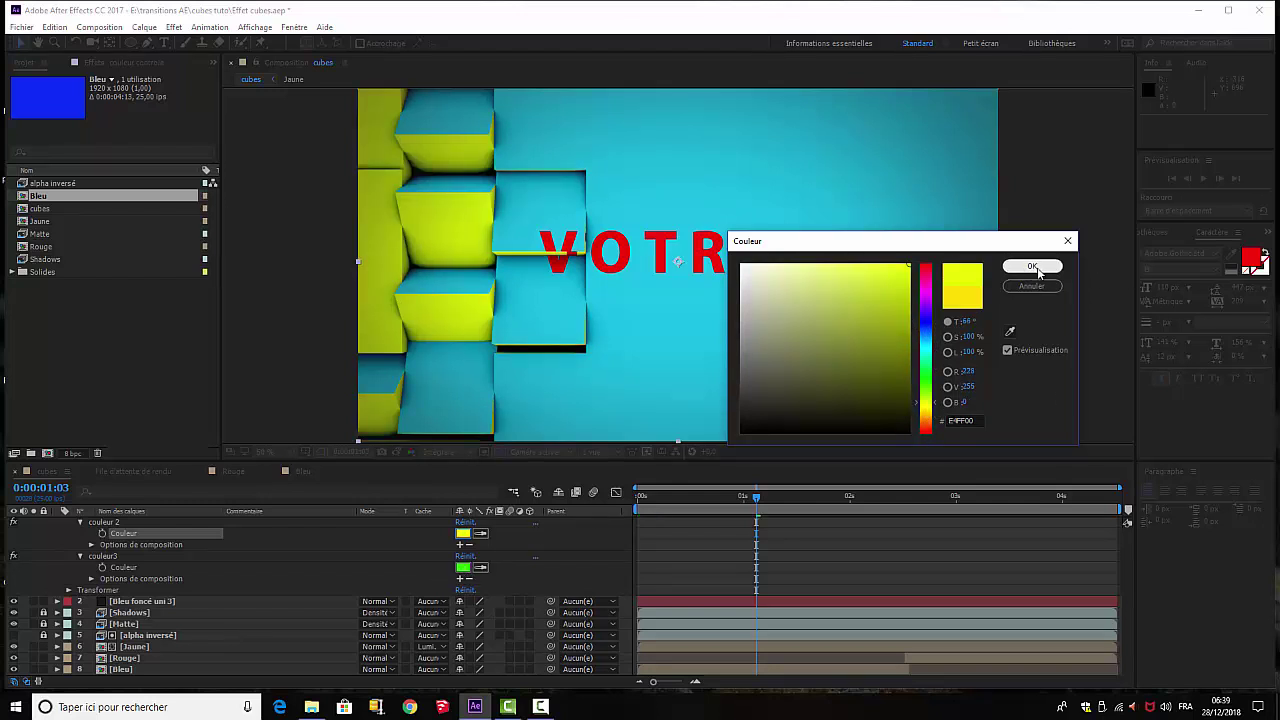
click(936, 374)
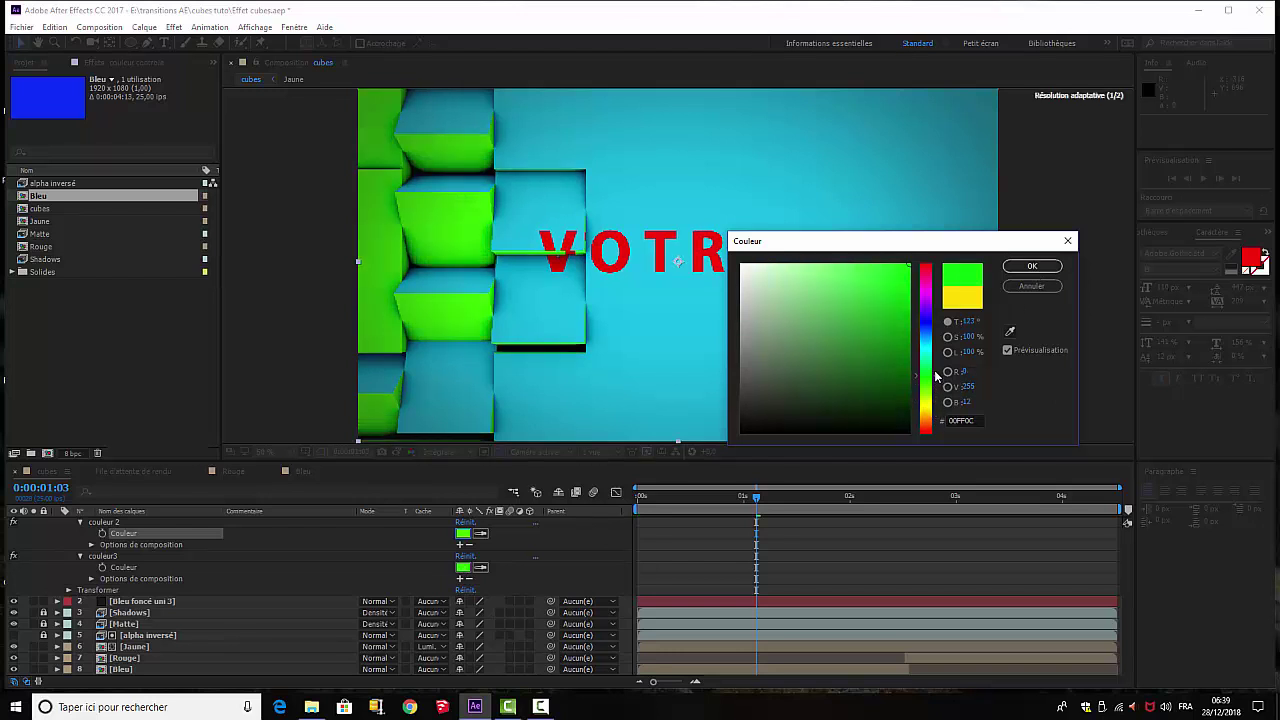
click(935, 345)
click(938, 381)
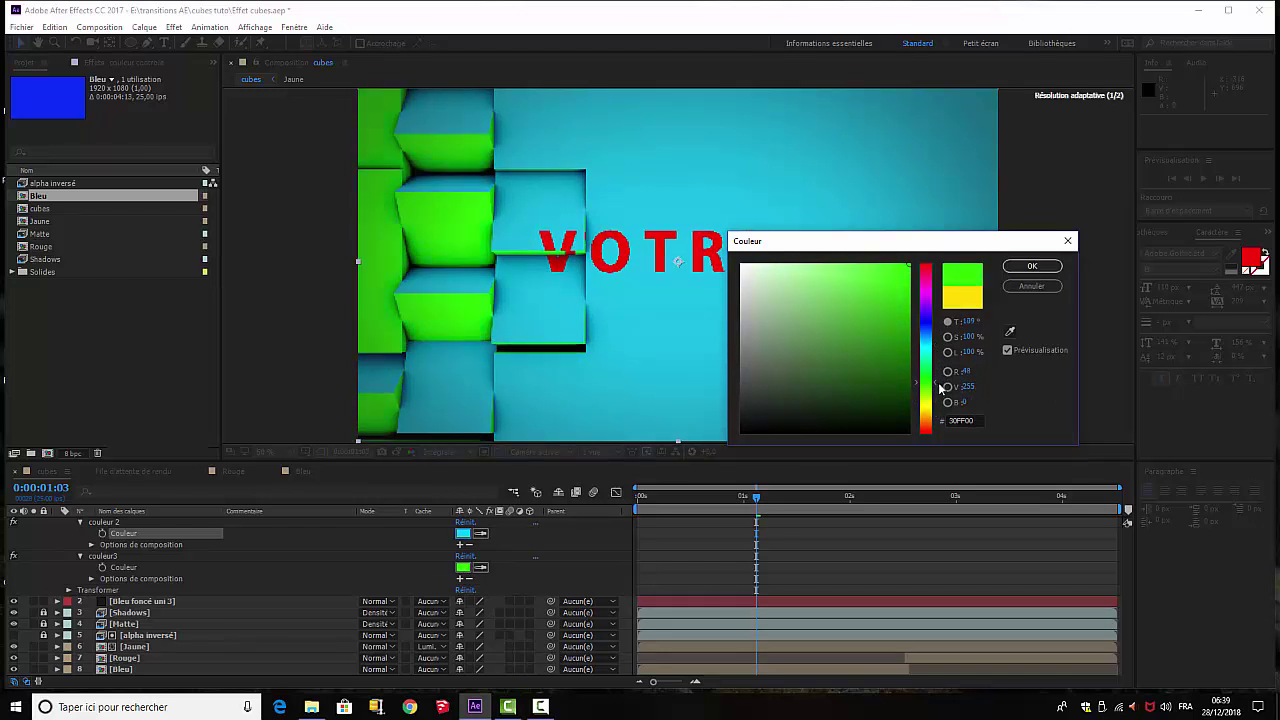
mouse_move(940, 388)
mouse_down()
mouse_move(934, 432)
mouse_move(939, 281)
mouse_move(938, 414)
mouse_up()
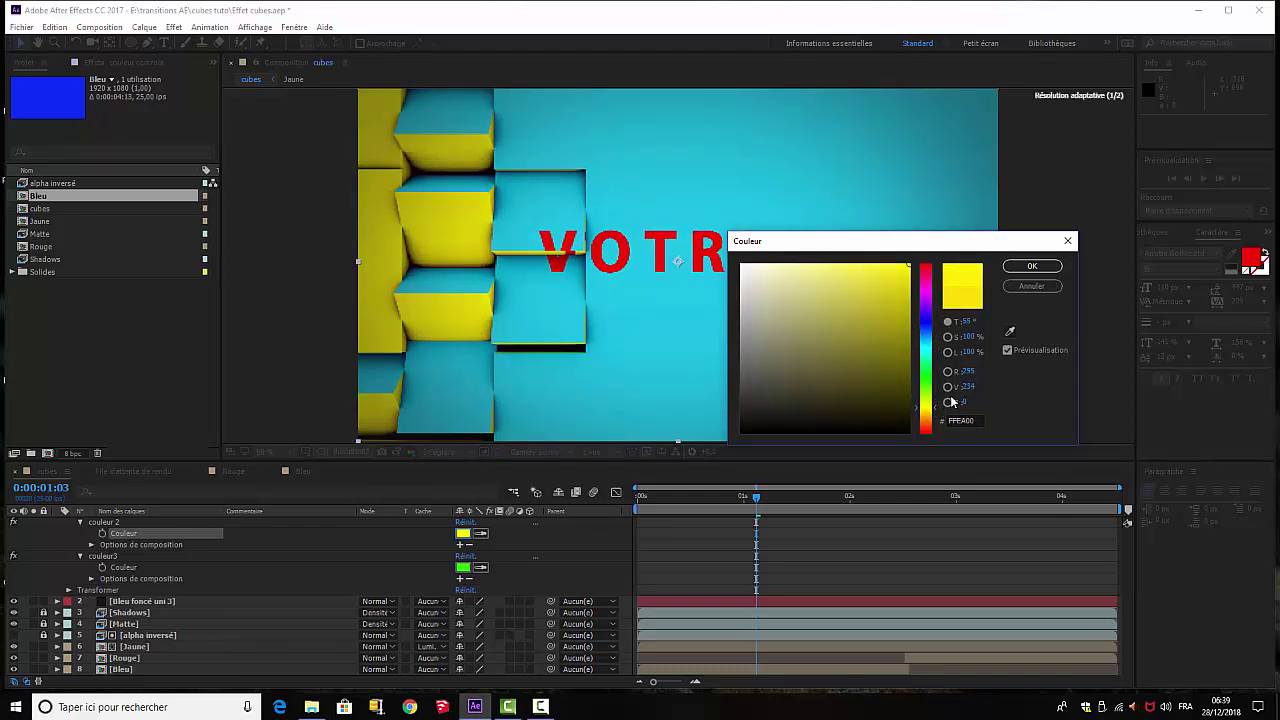
click(1024, 268)
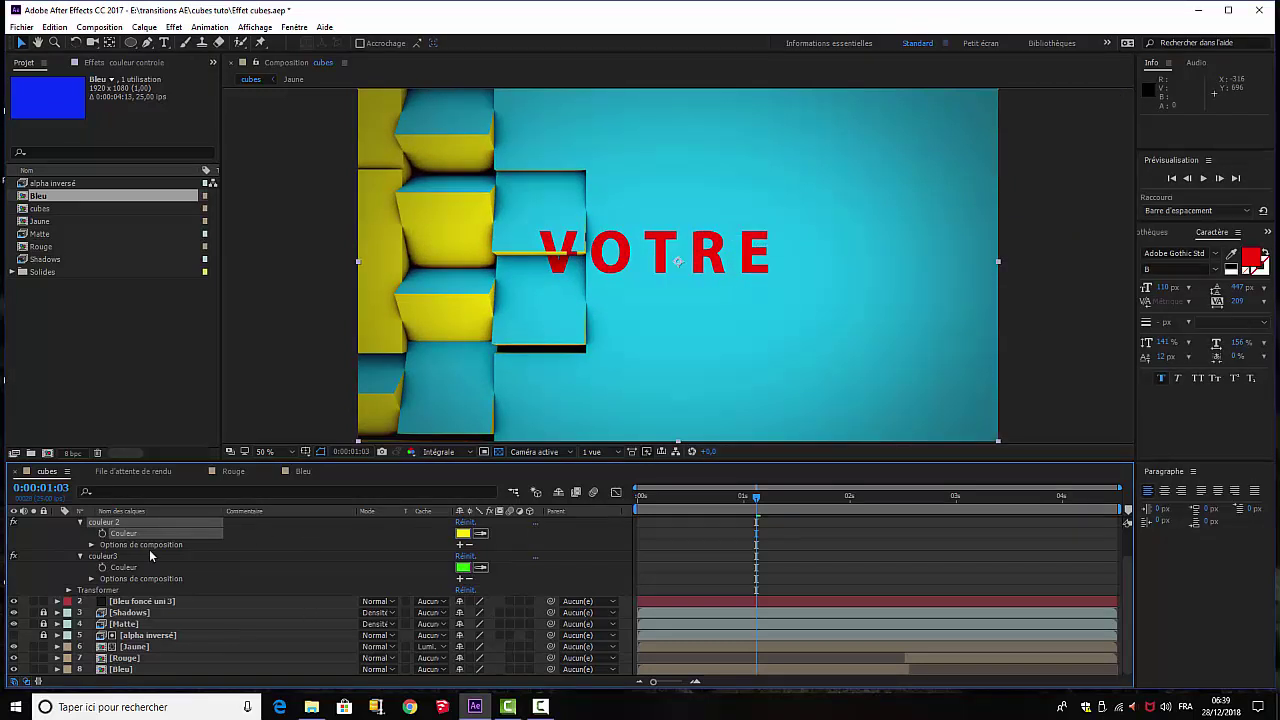
Reopen the Rouge composition, dock its timeline below the others, and display the cubes timeline above it.
click(231, 472)
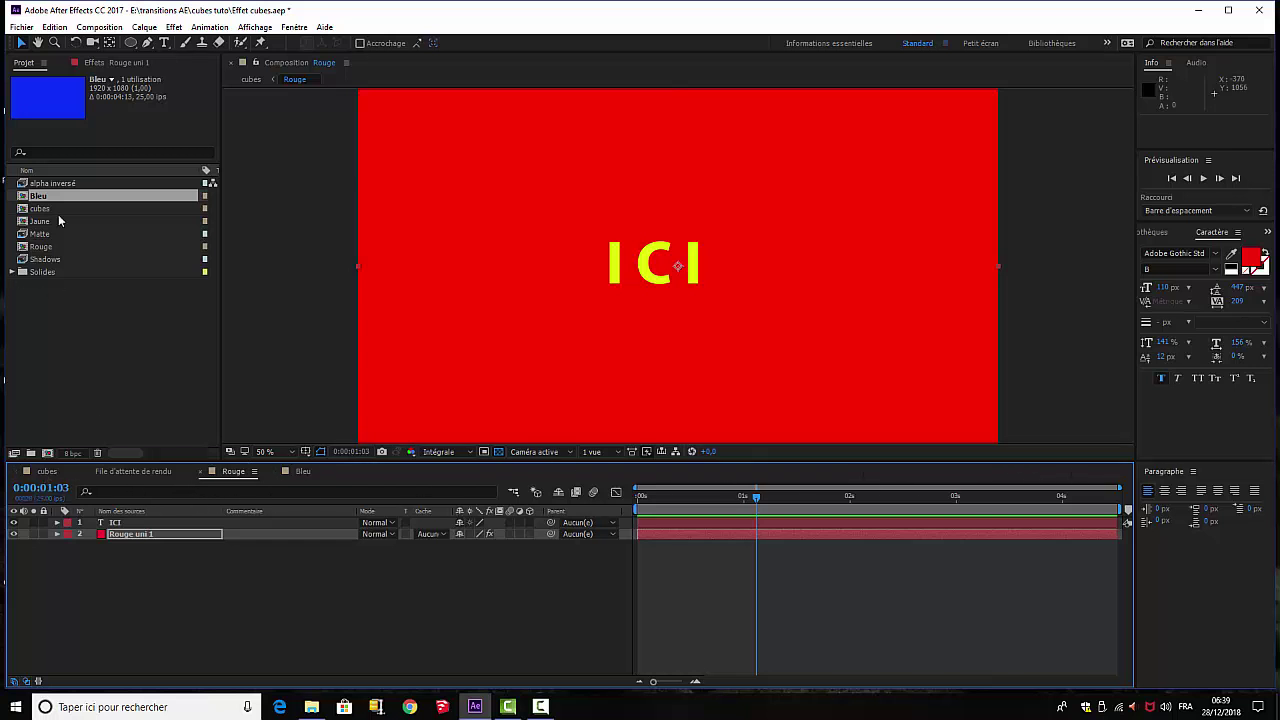
click(201, 471)
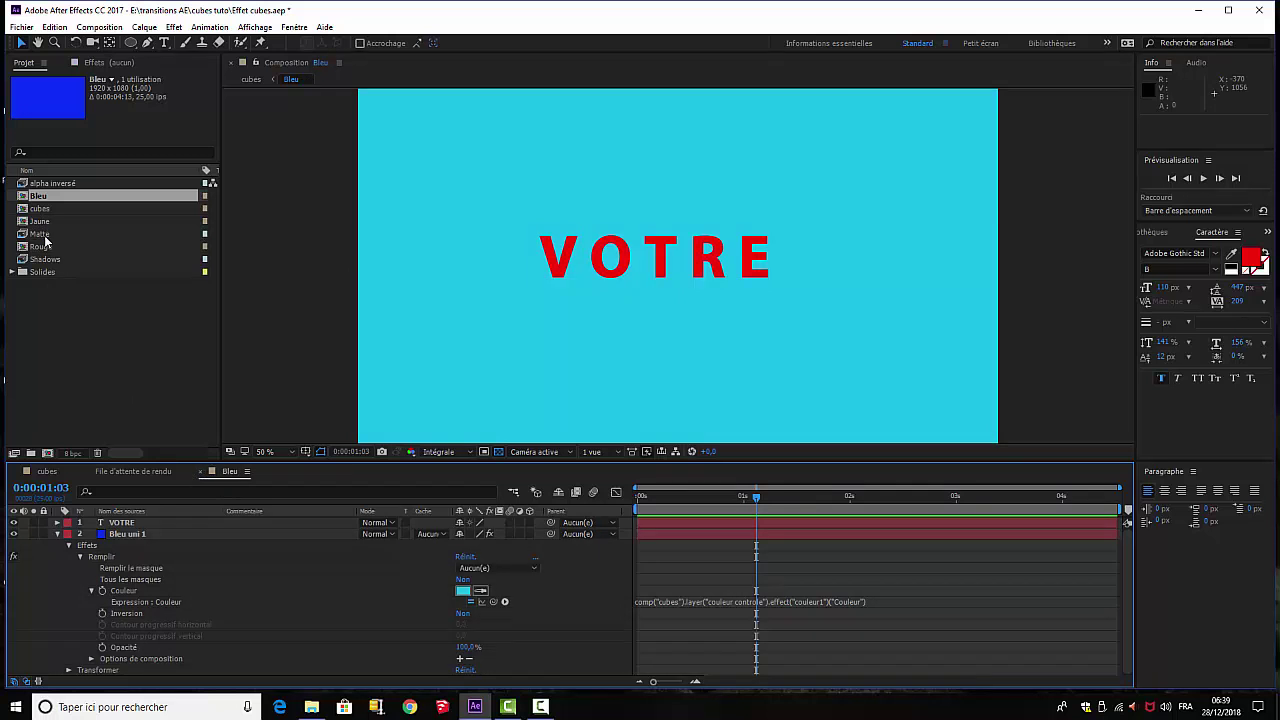
double_click(41, 247)
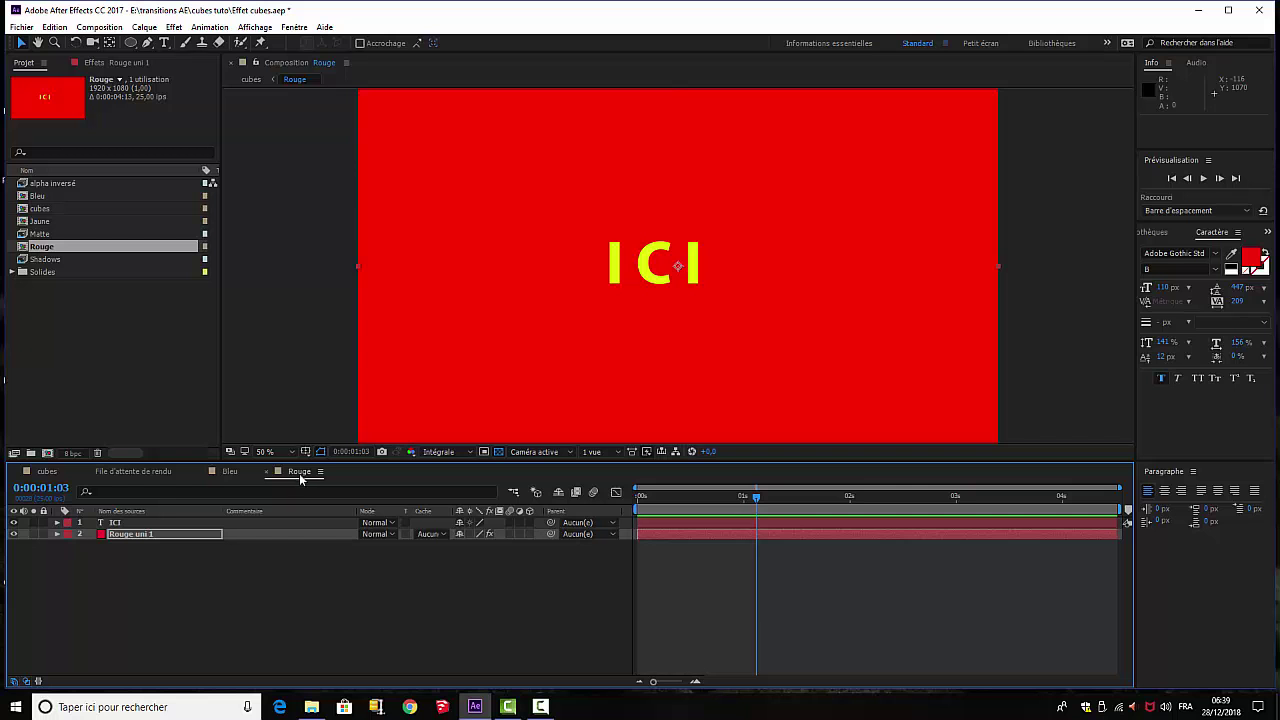
drag(302, 503, 306, 672)
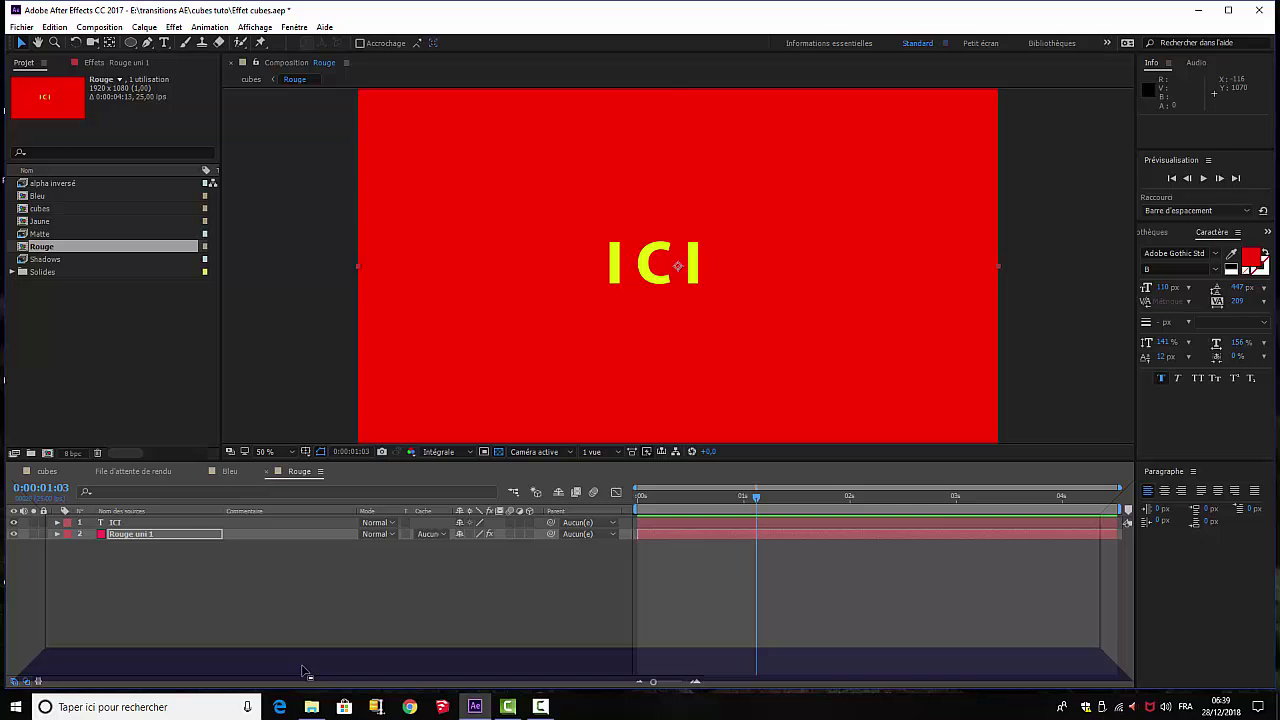
drag(305, 671, 306, 671)
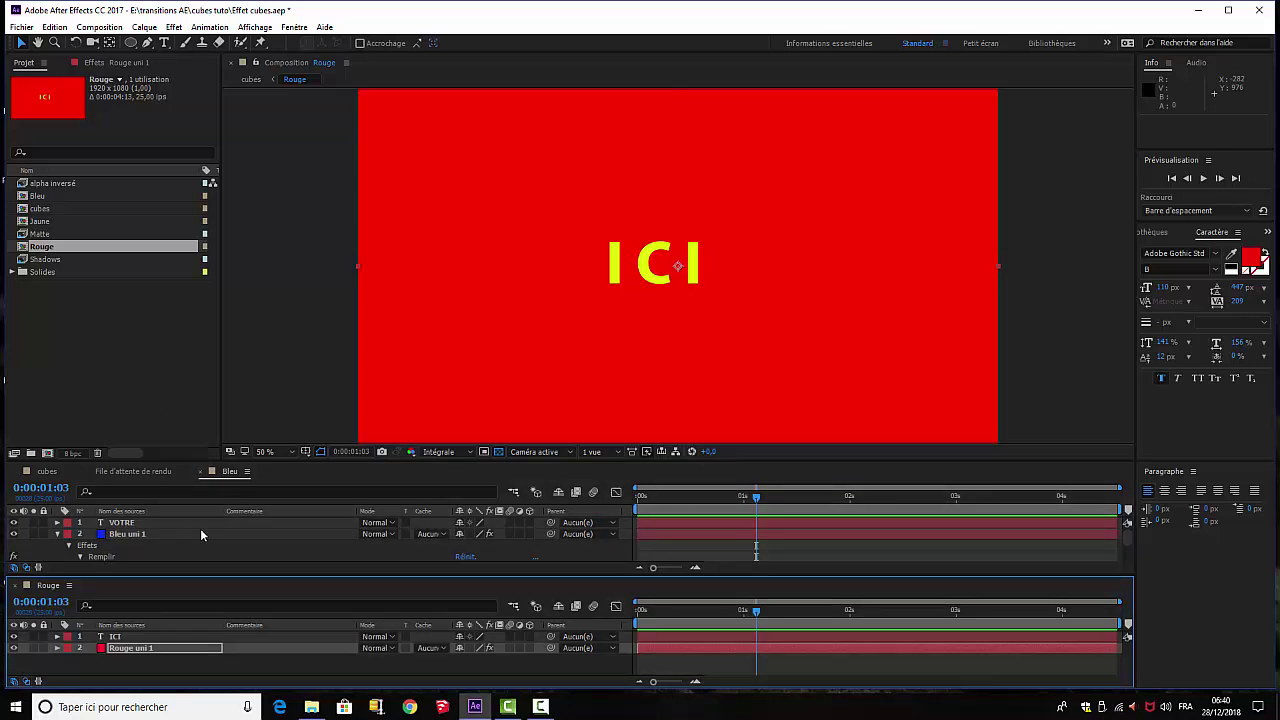
click(45, 471)
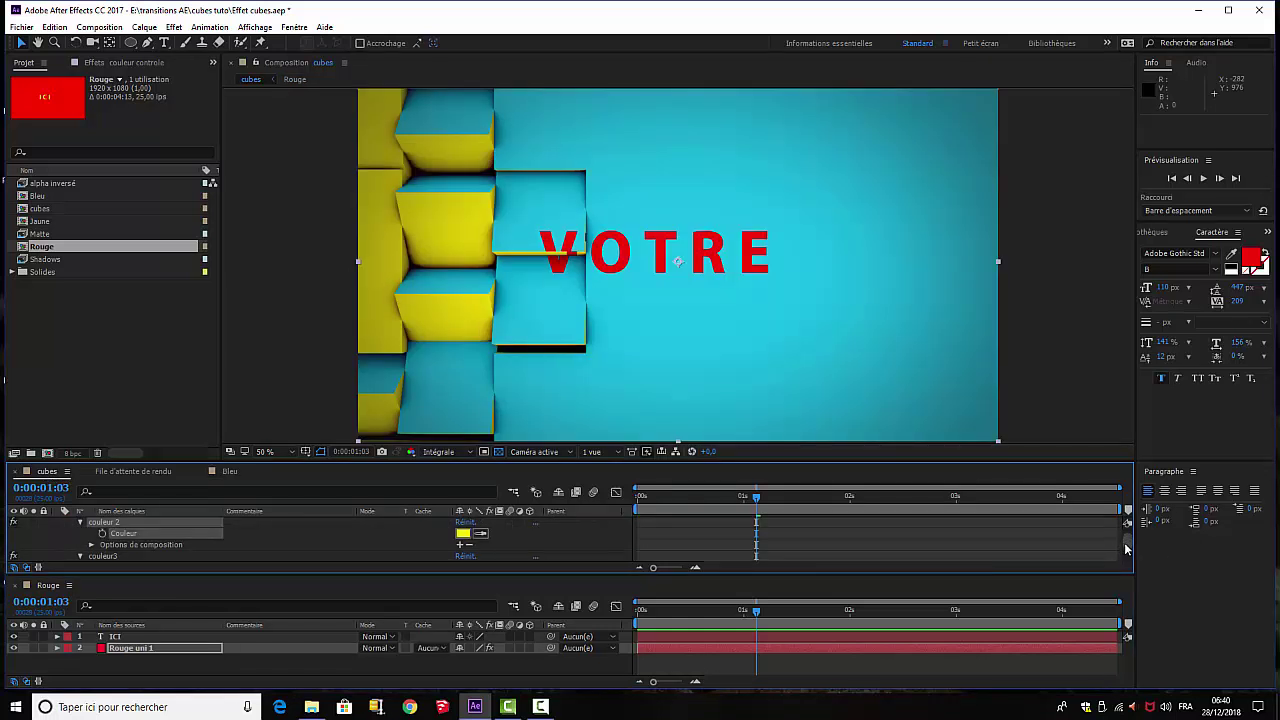
Drive the Remplir colour of Rouge uni 1 with comp("cubes").layer("couleur controle").effect("couleur3")("Couleur"), and close the Rouge timeline.
drag(1127, 549, 1128, 546)
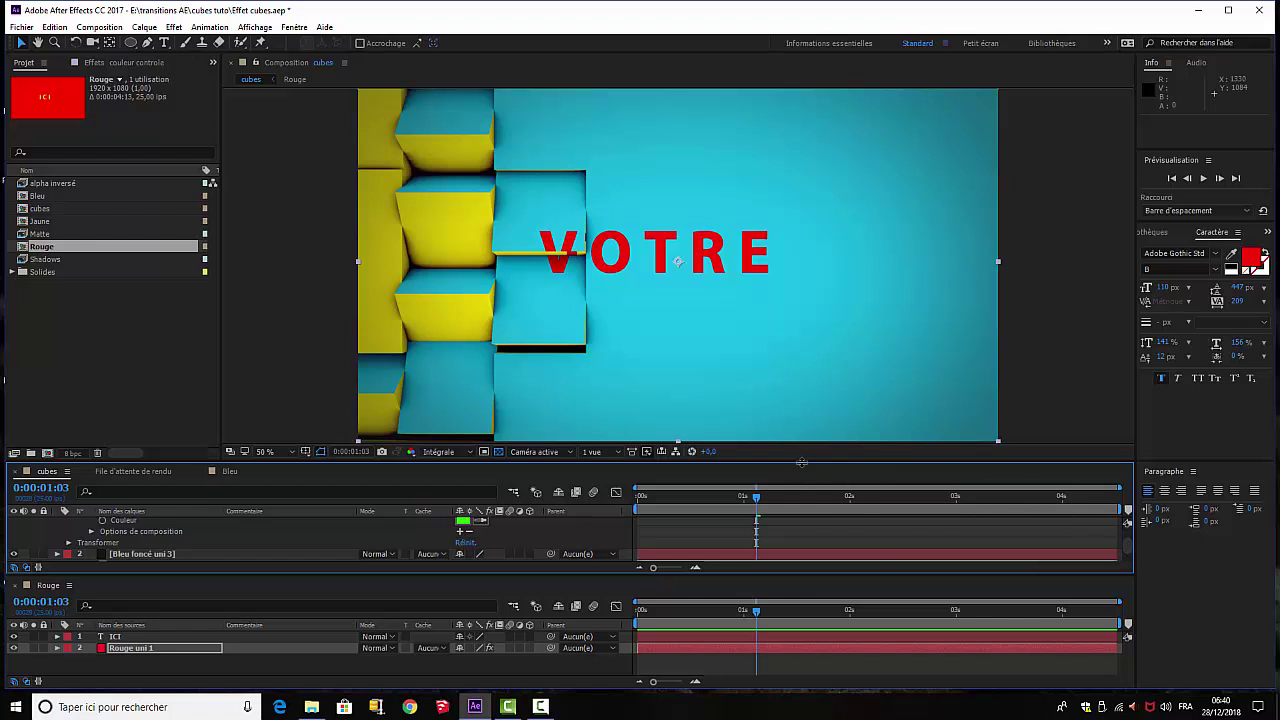
drag(802, 460, 803, 423)
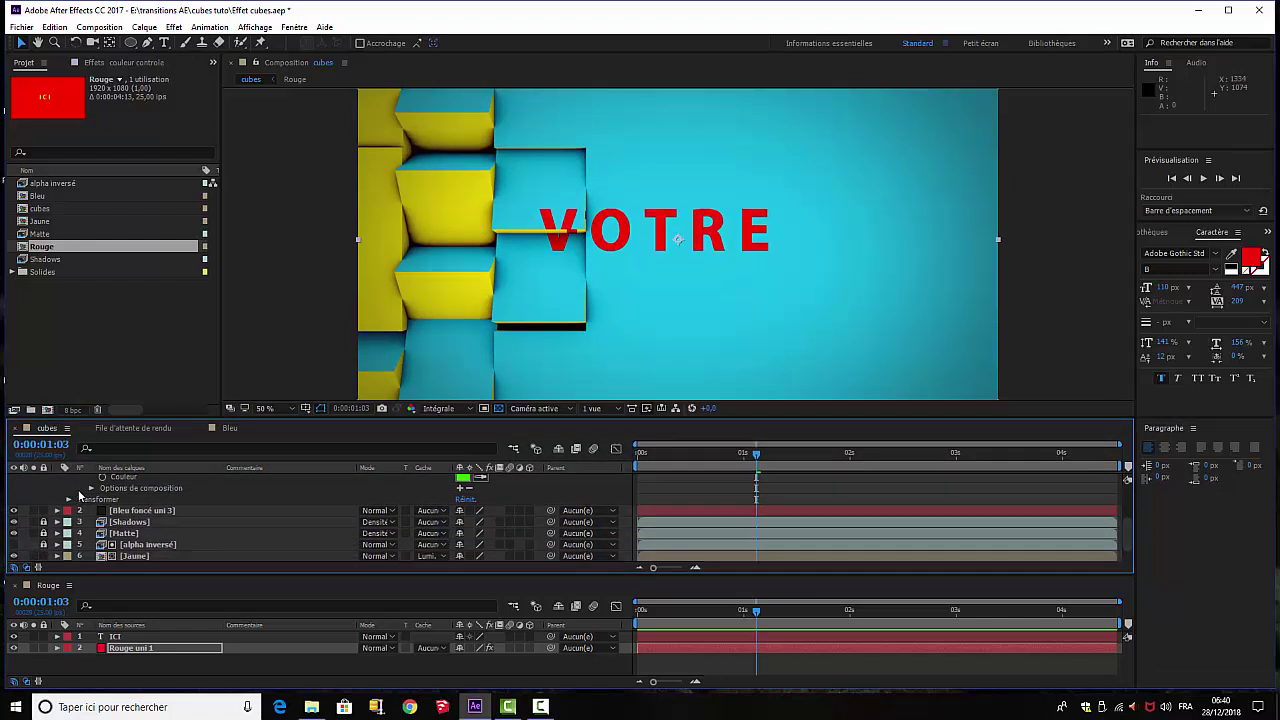
scroll(1130, 540, up, 2)
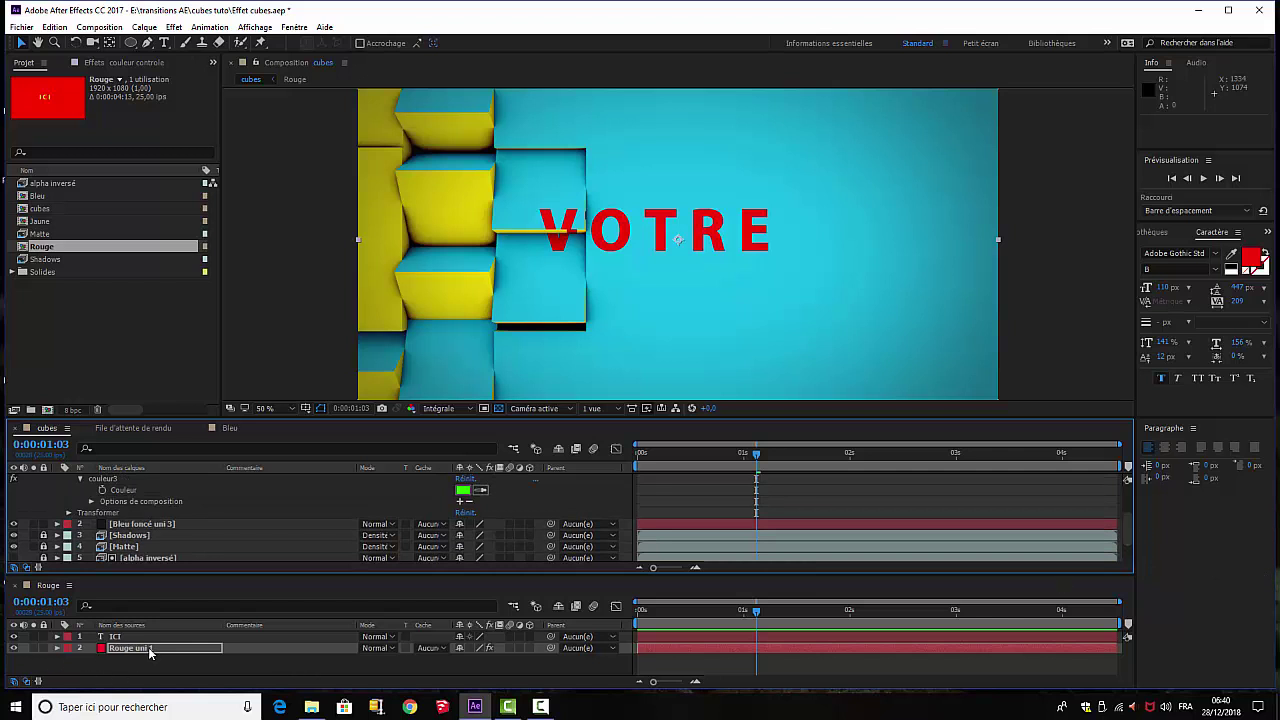
click(58, 650)
click(57, 648)
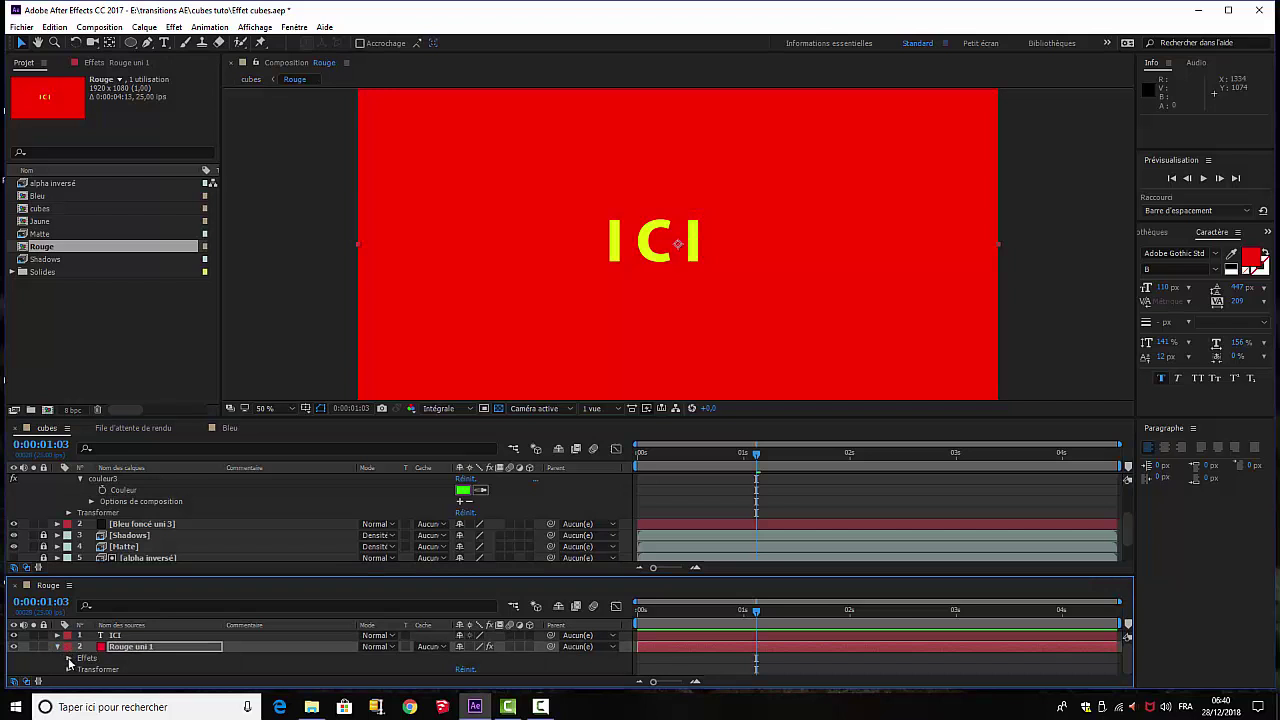
click(68, 658)
click(80, 670)
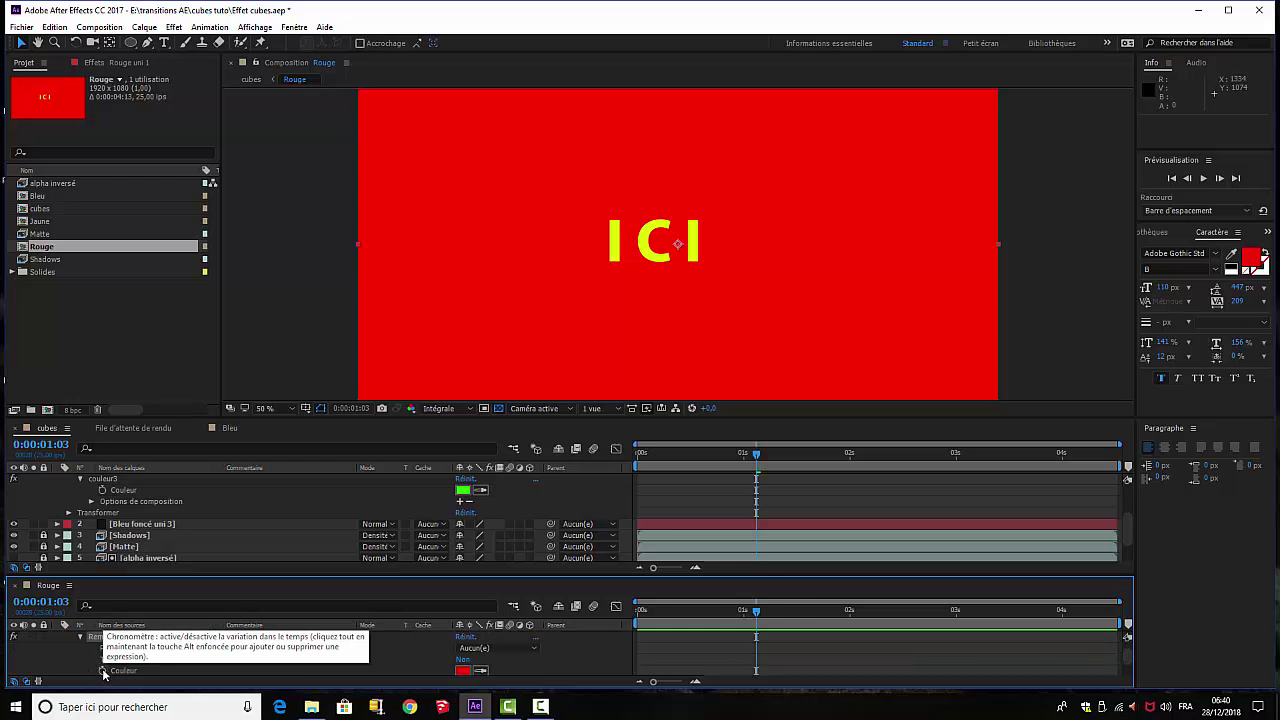
alt+click(103, 672)
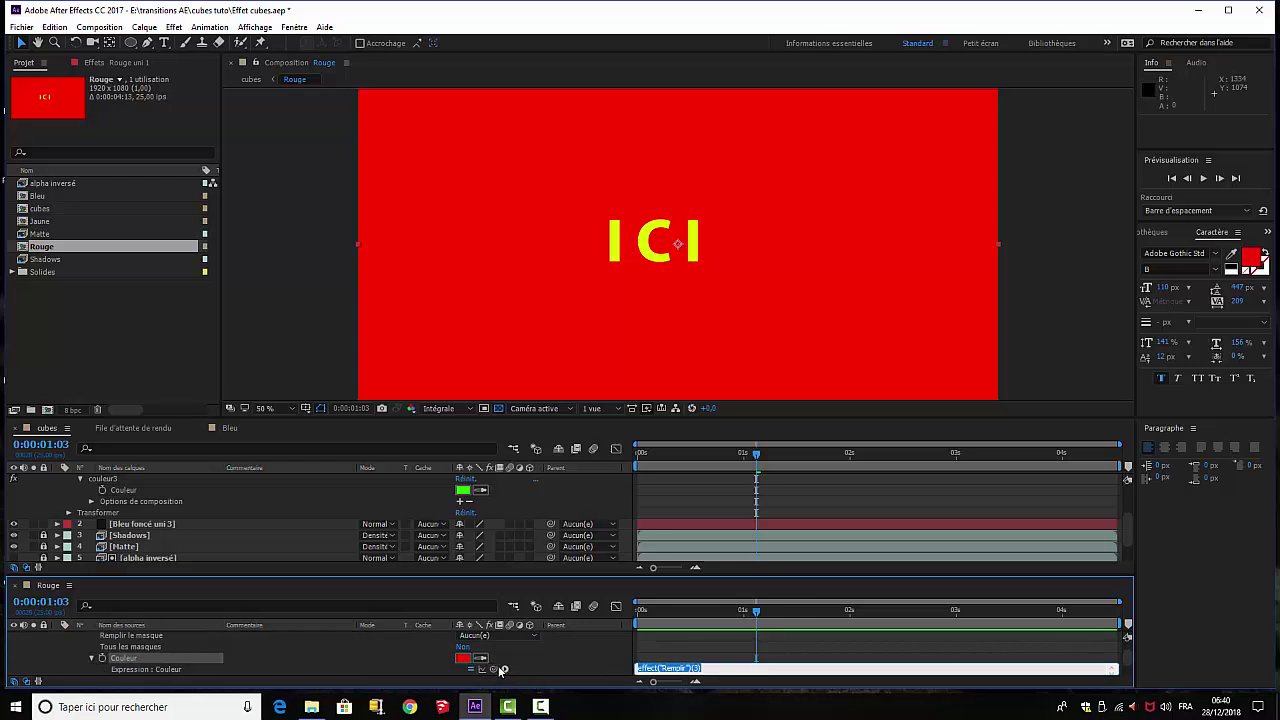
drag(495, 669, 123, 494)
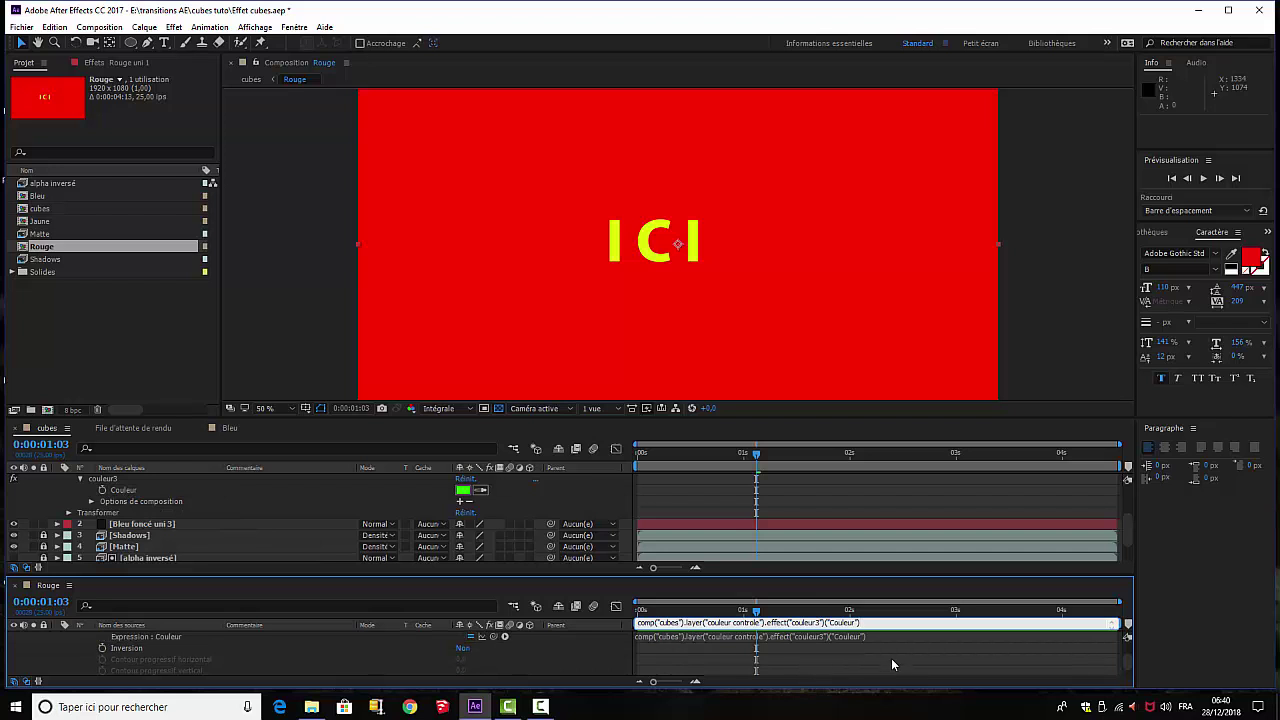
click(709, 646)
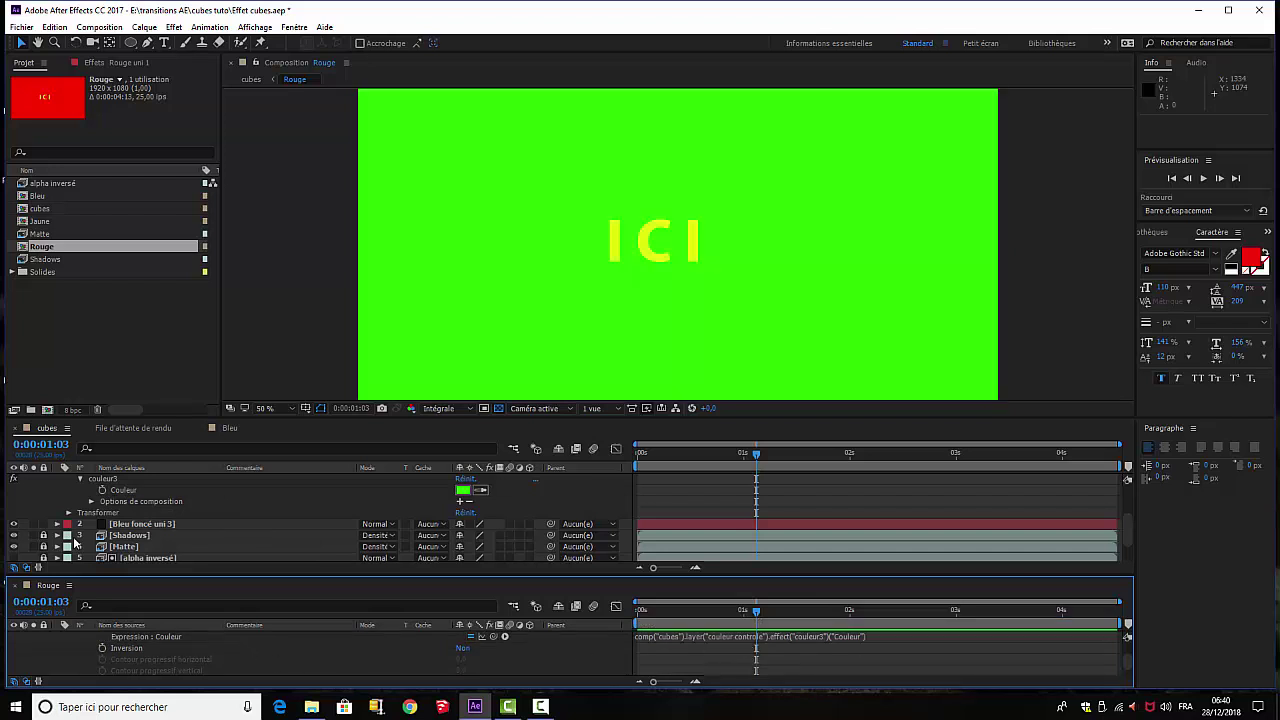
click(15, 586)
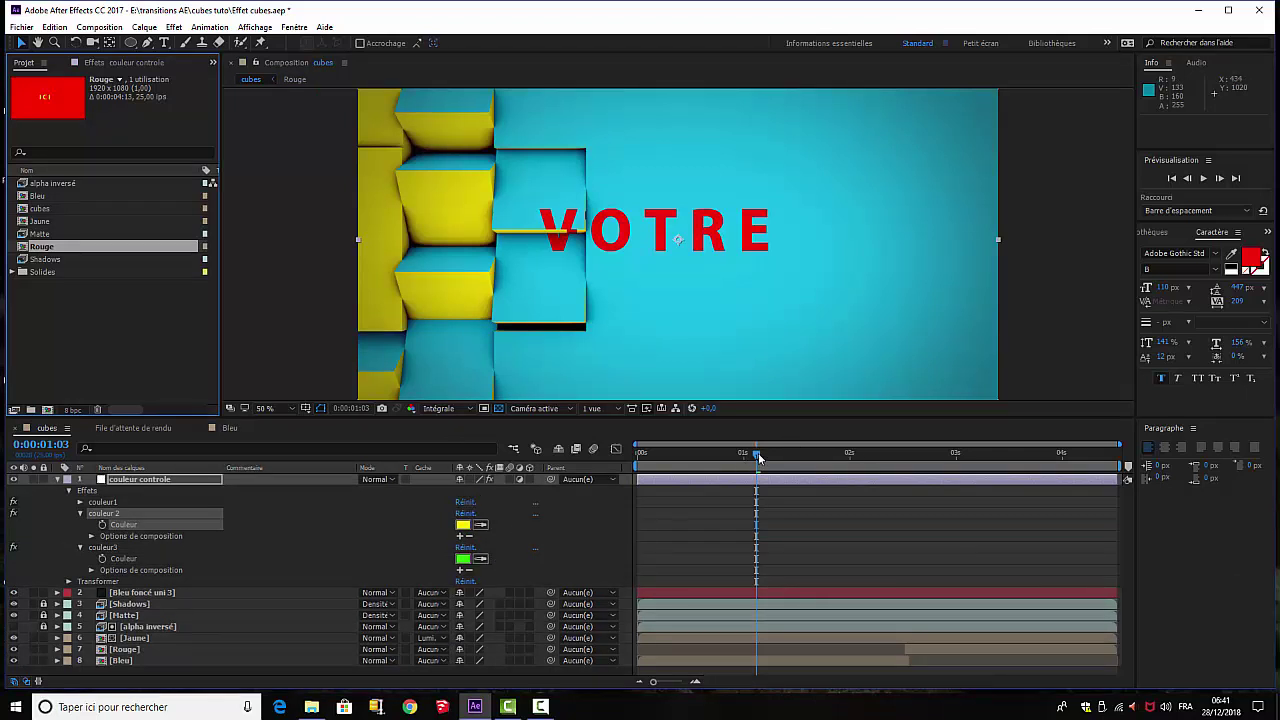
At 0:00:03:10 in the cubes composition, try a pinkish red for couleur3 and set its colour to orange-red FF4200.
drag(758, 456, 1003, 475)
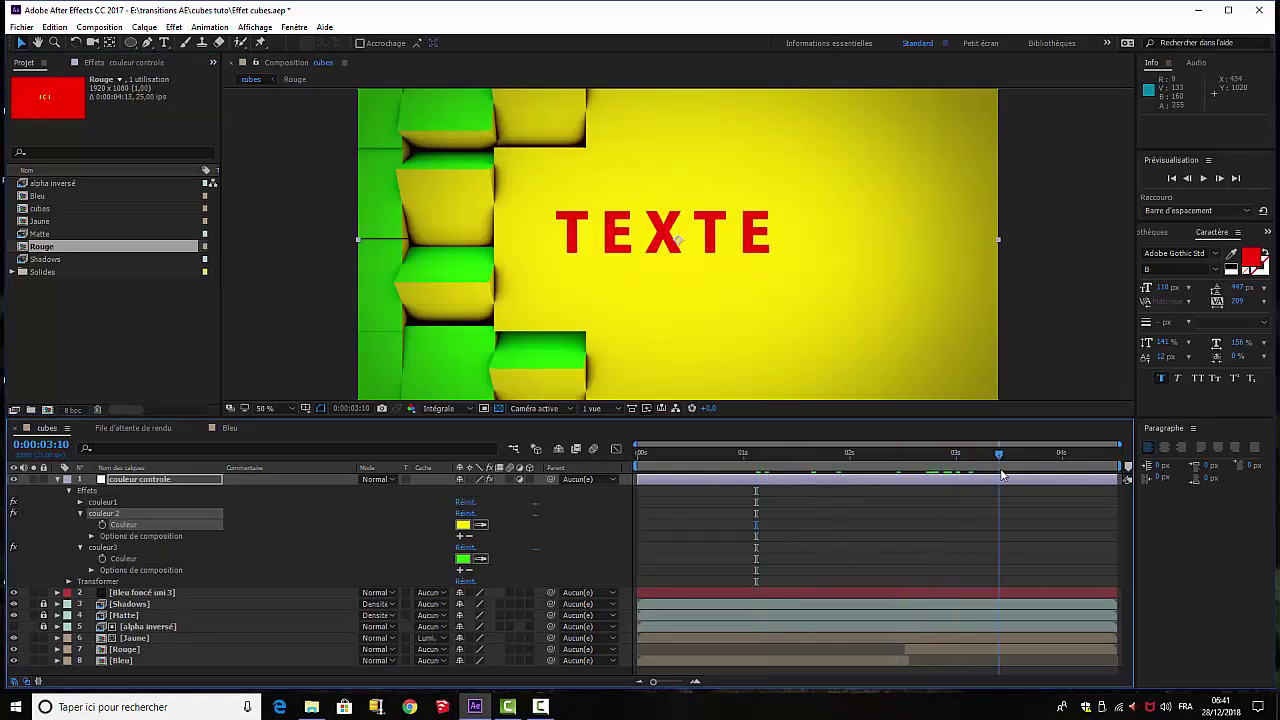
click(462, 558)
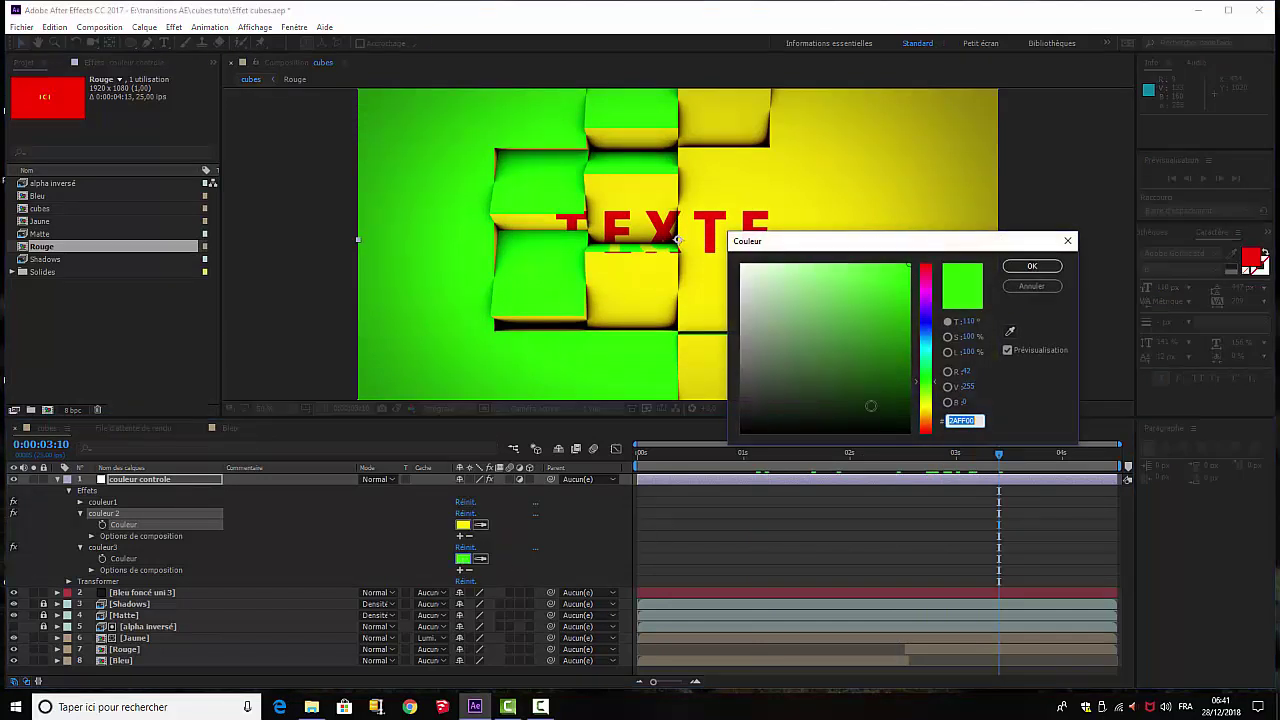
click(929, 280)
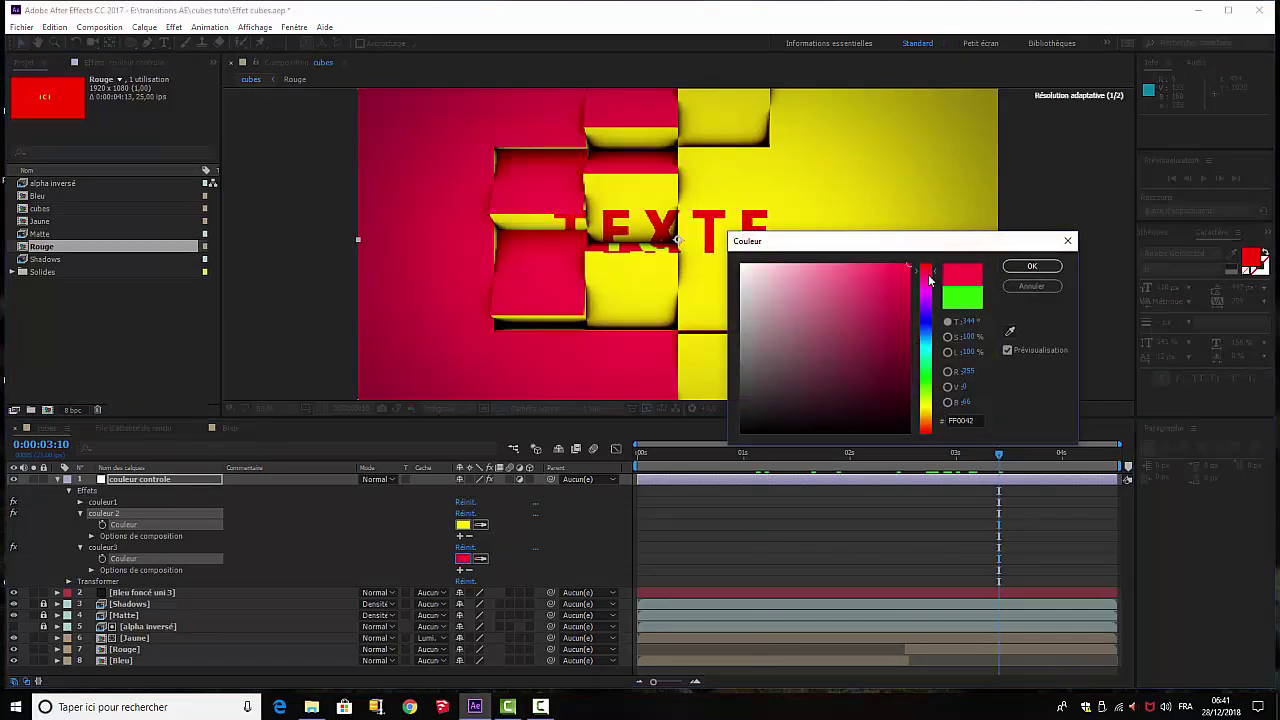
drag(929, 280, 926, 431)
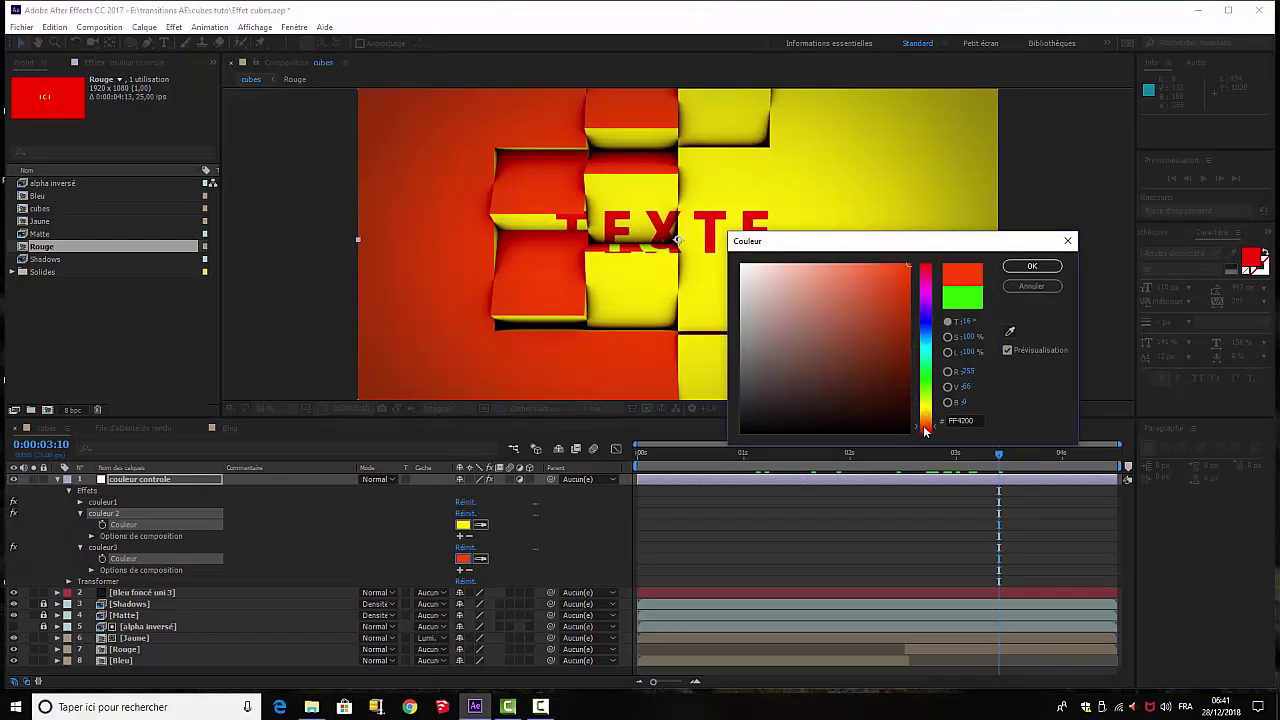
click(1031, 266)
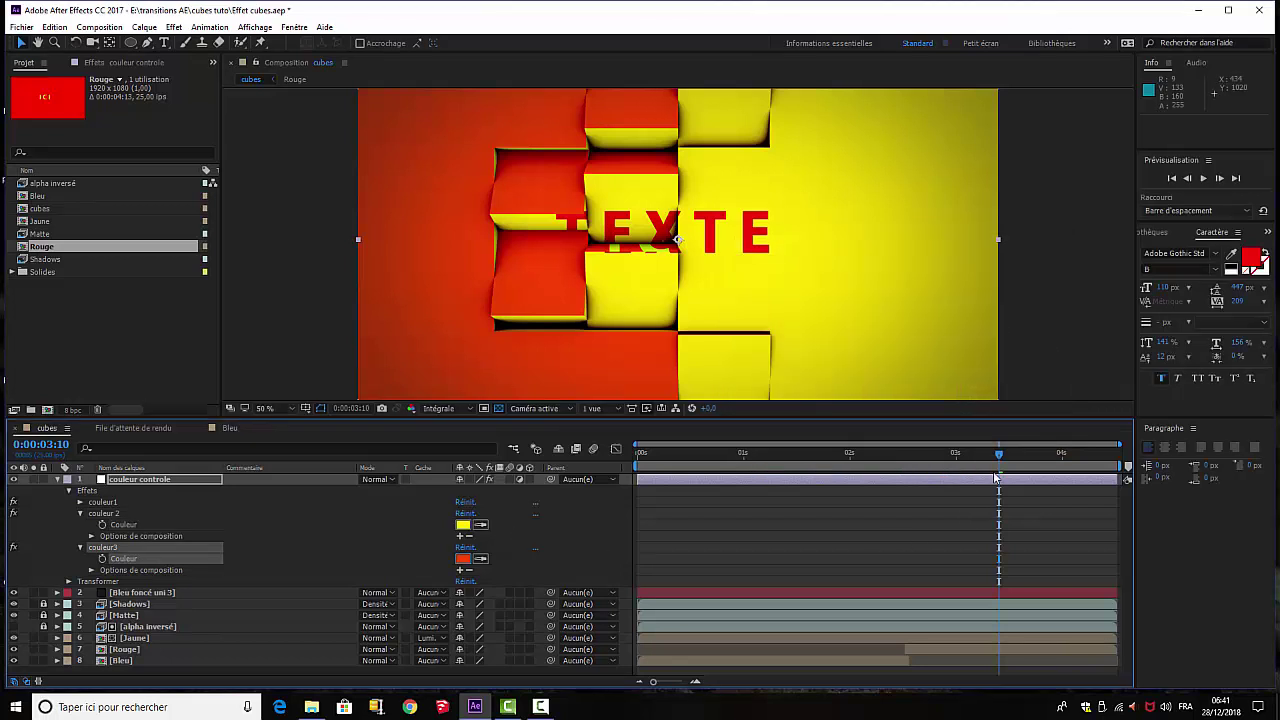
Preview the cubes transition from the start of the composition.
drag(998, 453, 640, 505)
key(space)
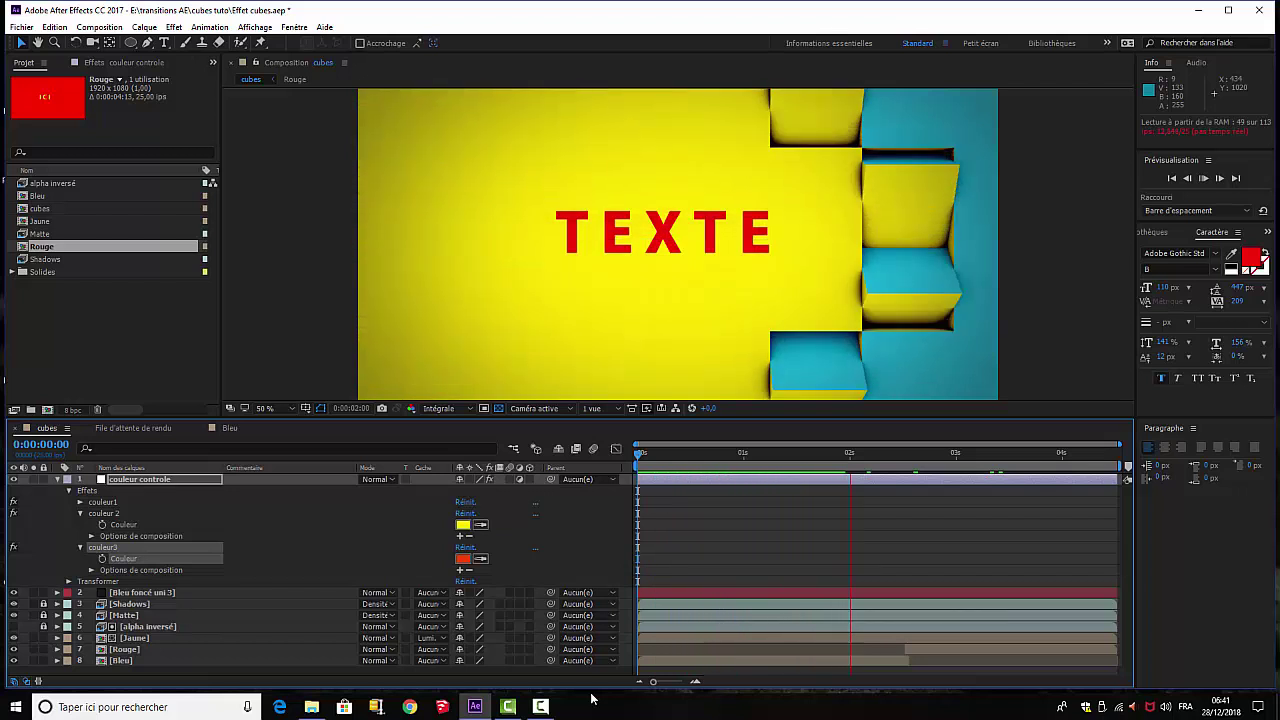
key(space)
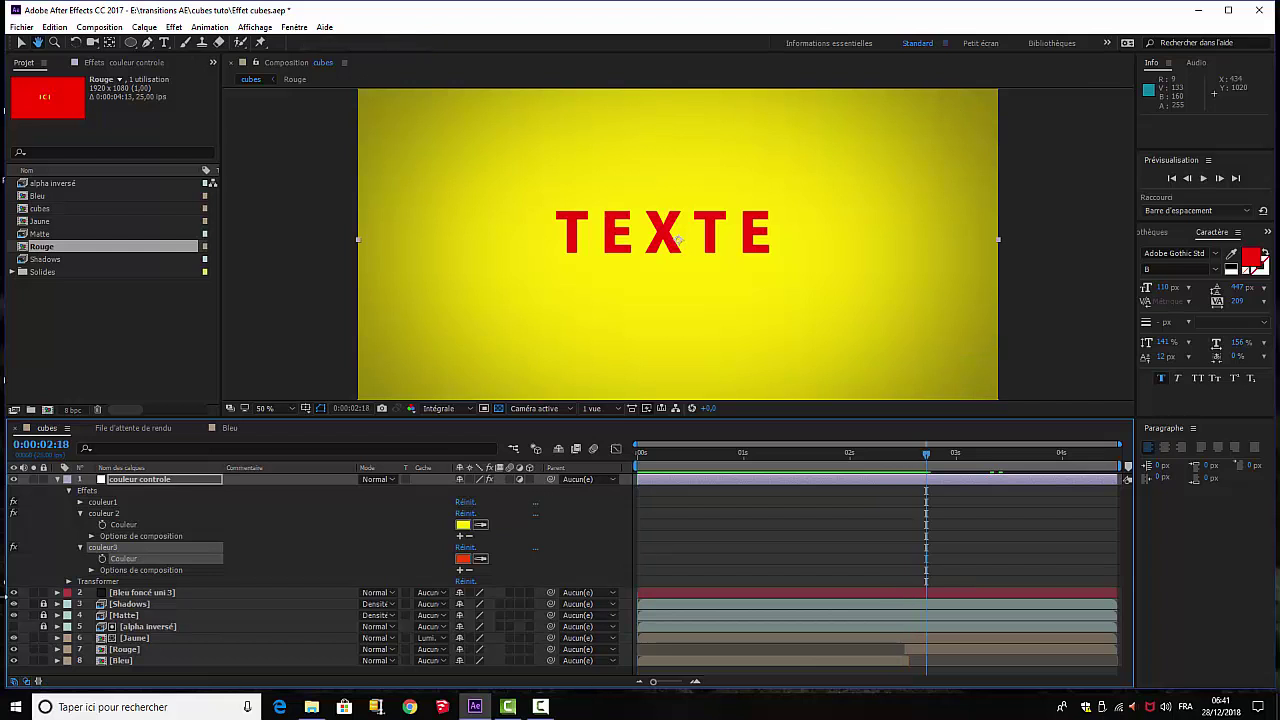
Collapse couleur controle, mark all the layers below it as shy and hide them, and preview the composition.
click(58, 480)
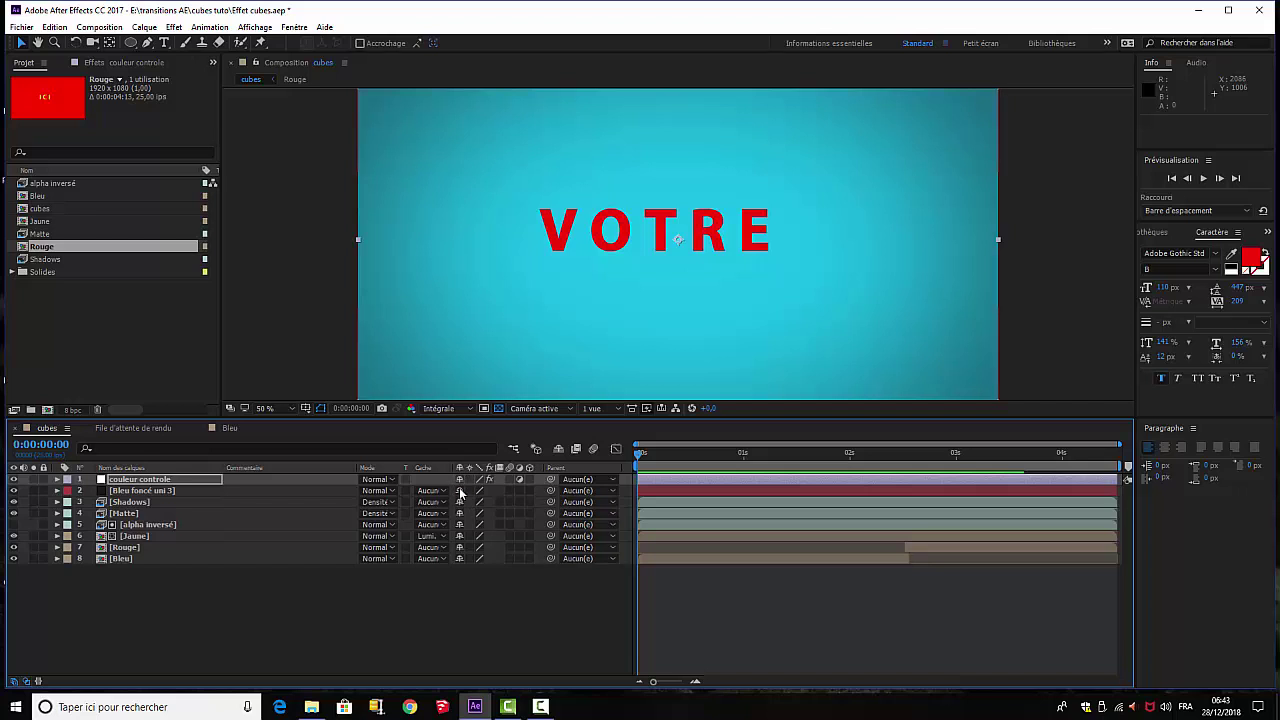
drag(460, 489, 456, 570)
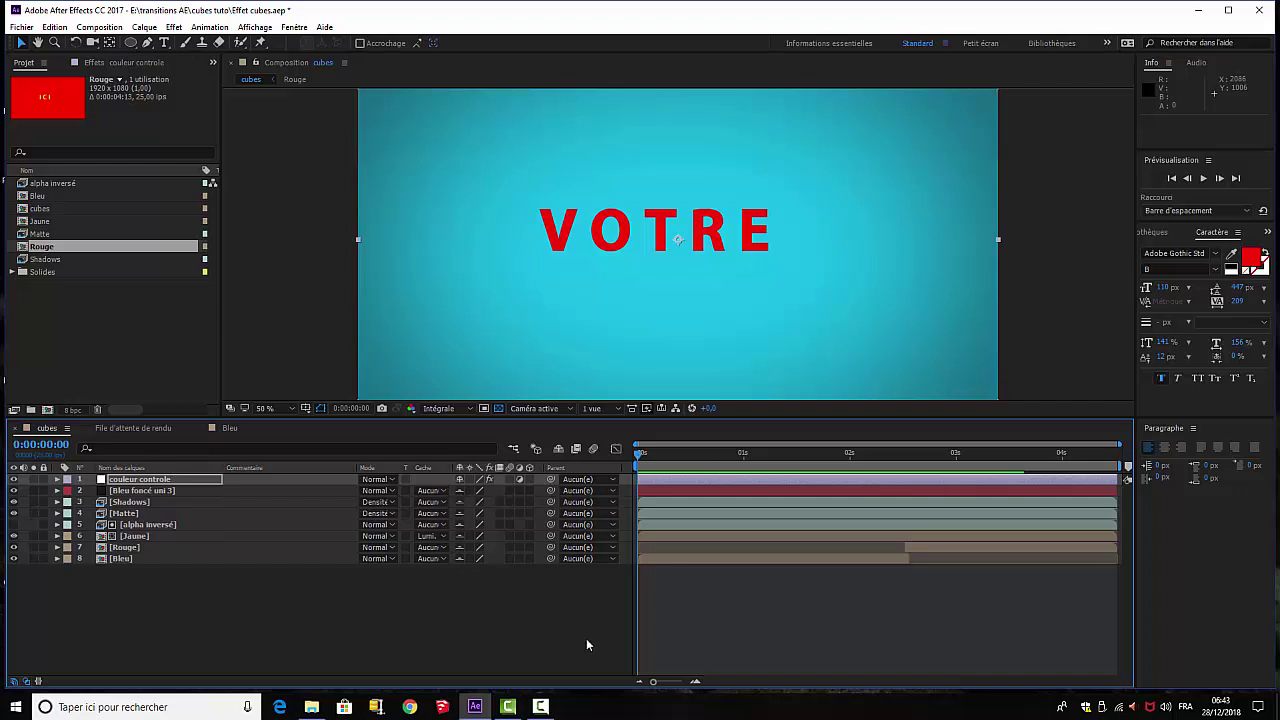
click(559, 450)
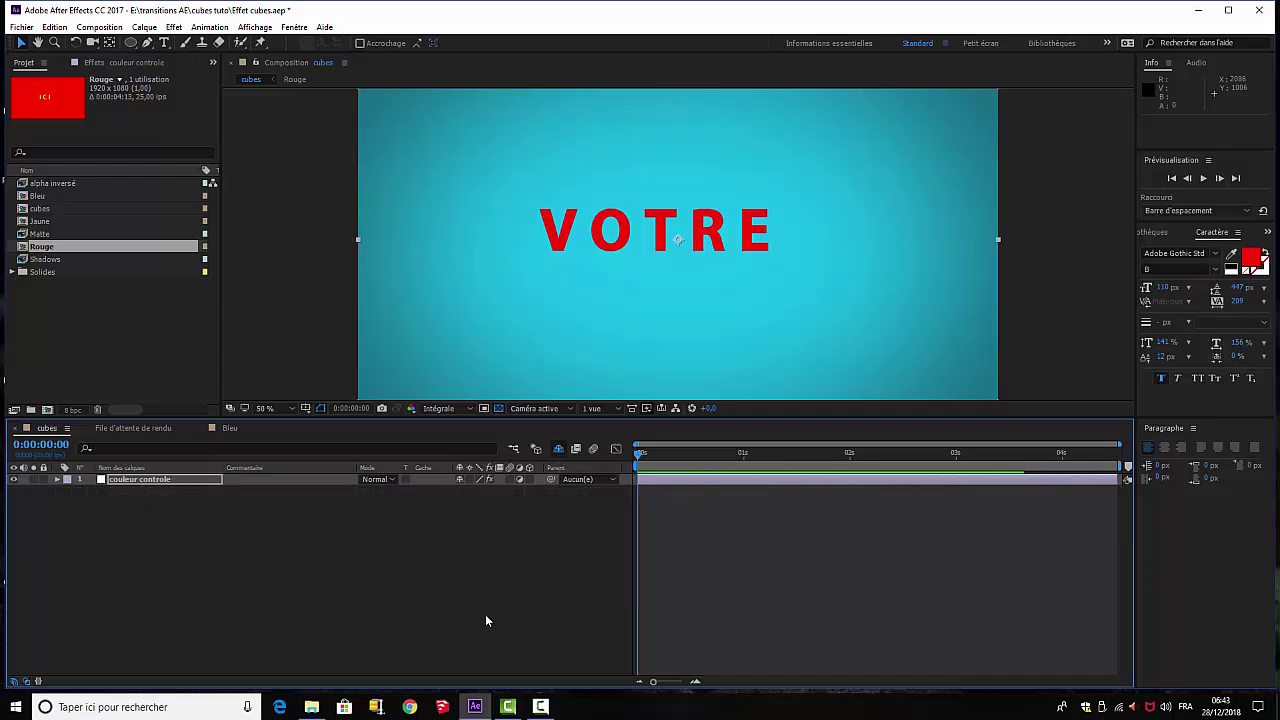
key(space)
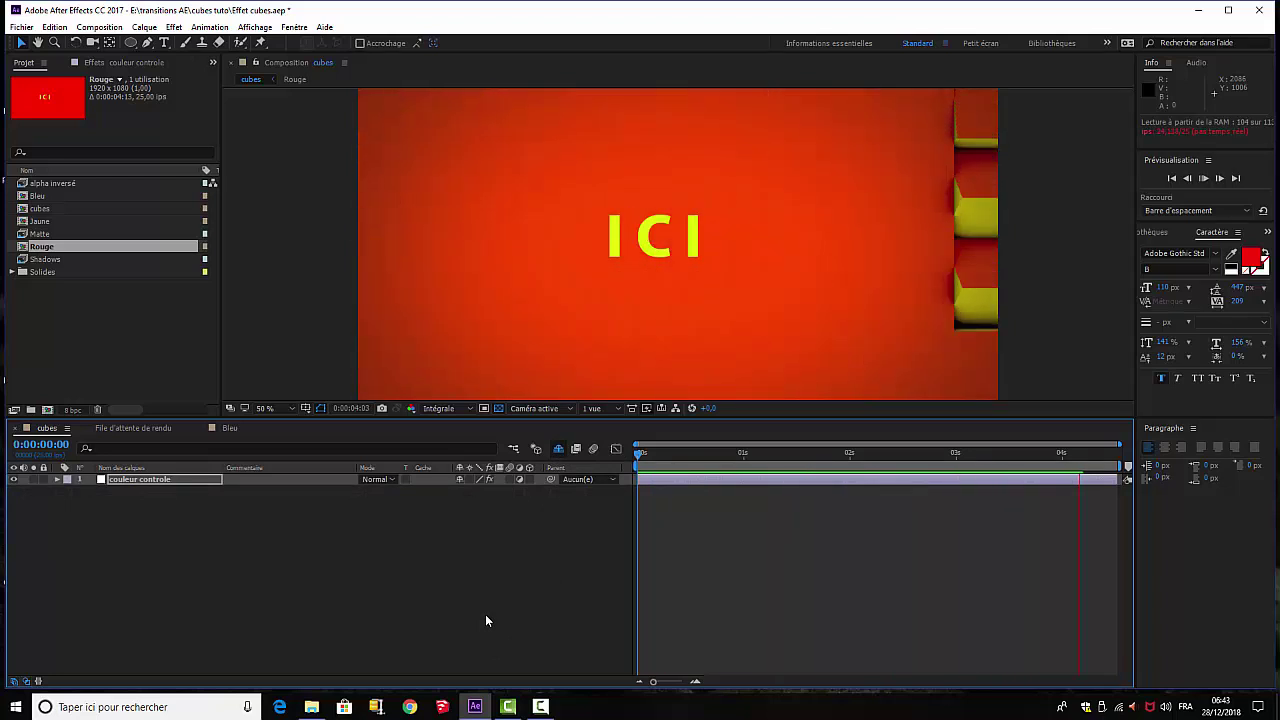
key(space)
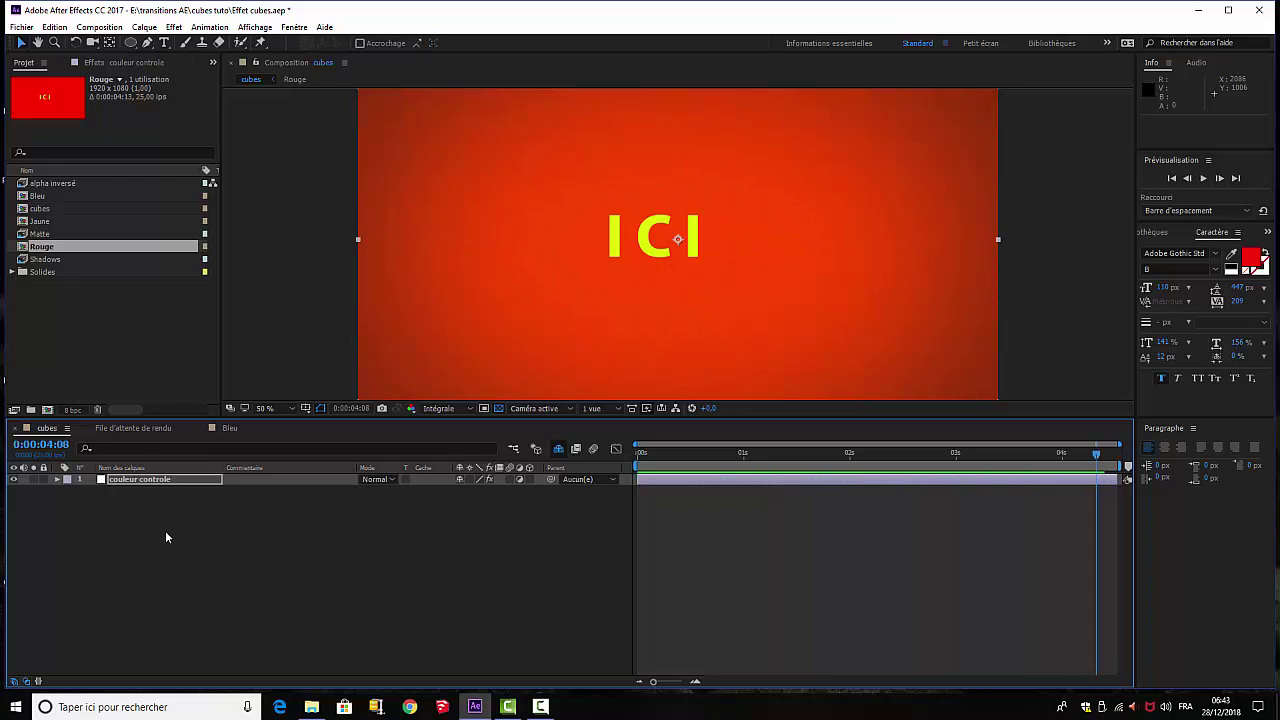
Expand the couleur controle effects and set the couleur1 colour to blue 1A1AE6.
click(55, 479)
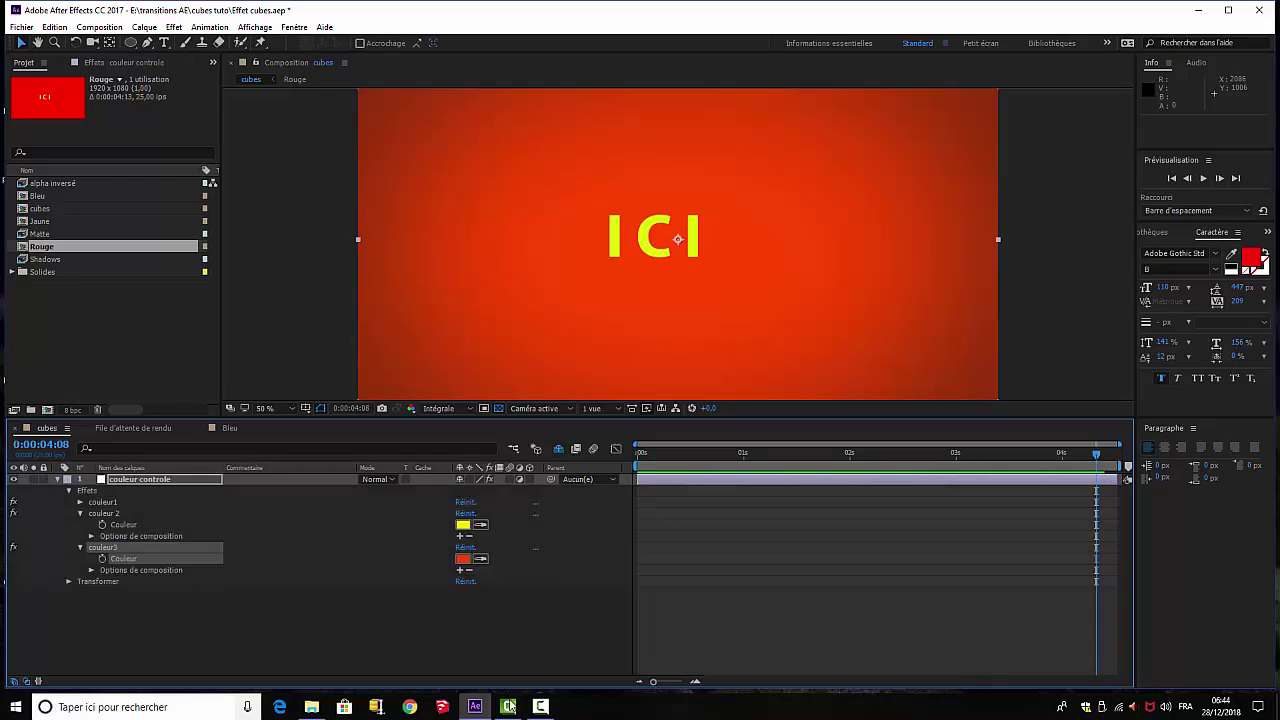
click(80, 502)
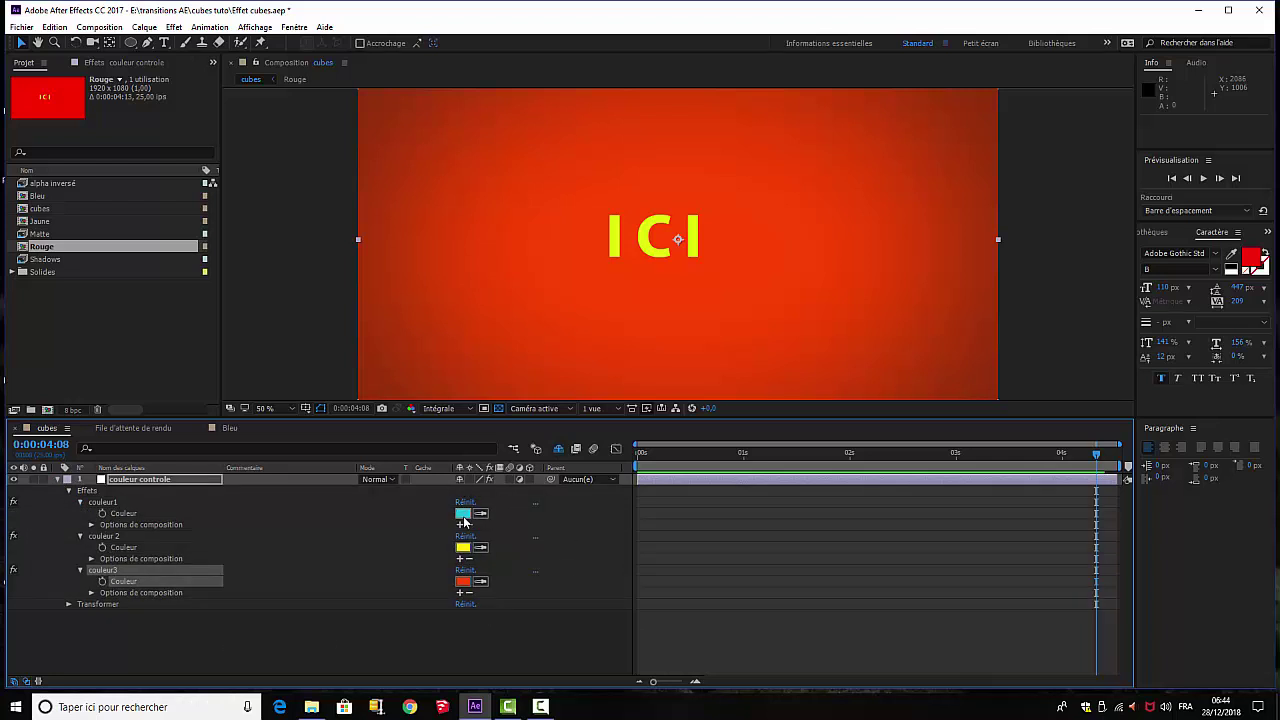
click(462, 514)
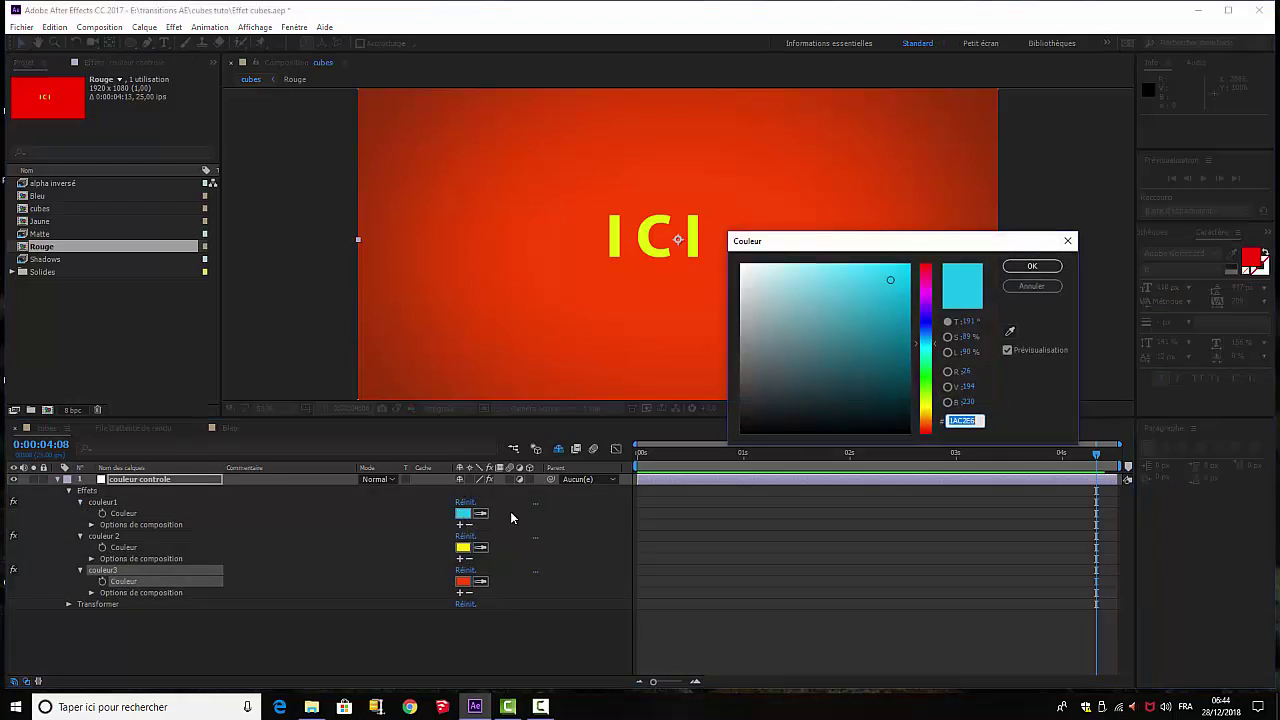
click(926, 318)
click(1032, 266)
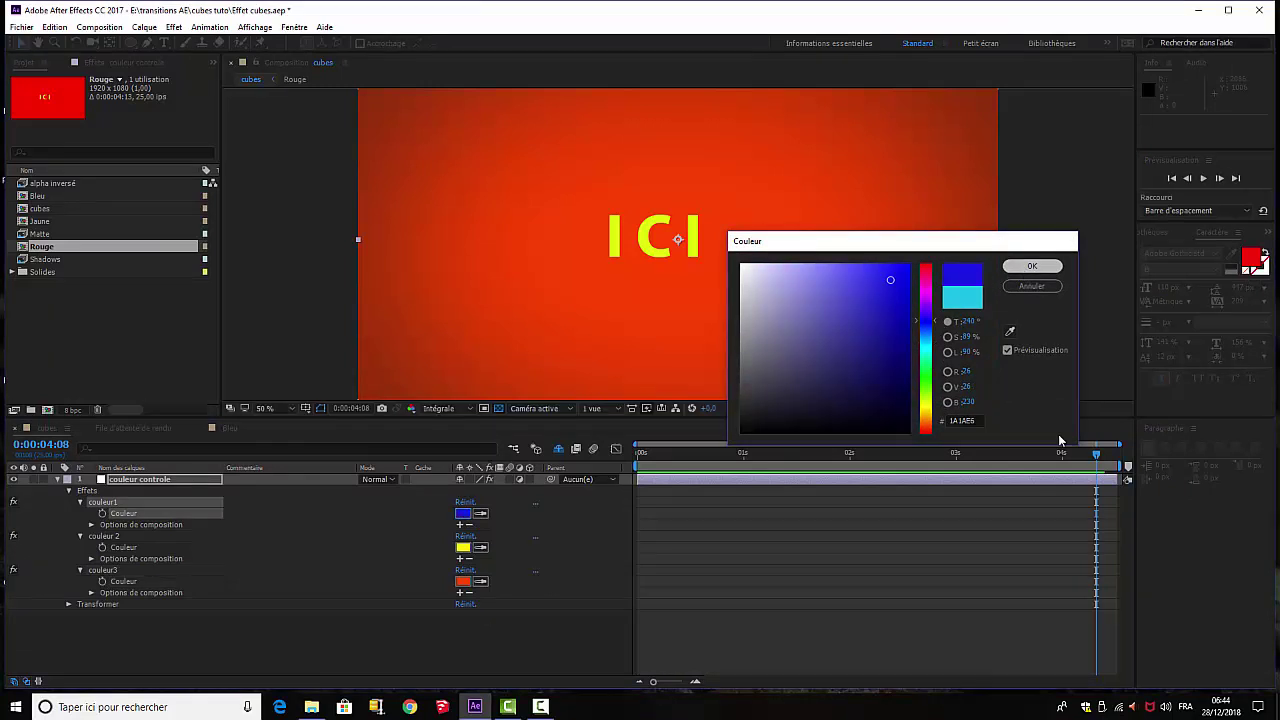
At 0:00:00:07, set the couleur1 colour to turquoise 1AE6E4 and collapse the couleur controle layer.
drag(1098, 455, 667, 493)
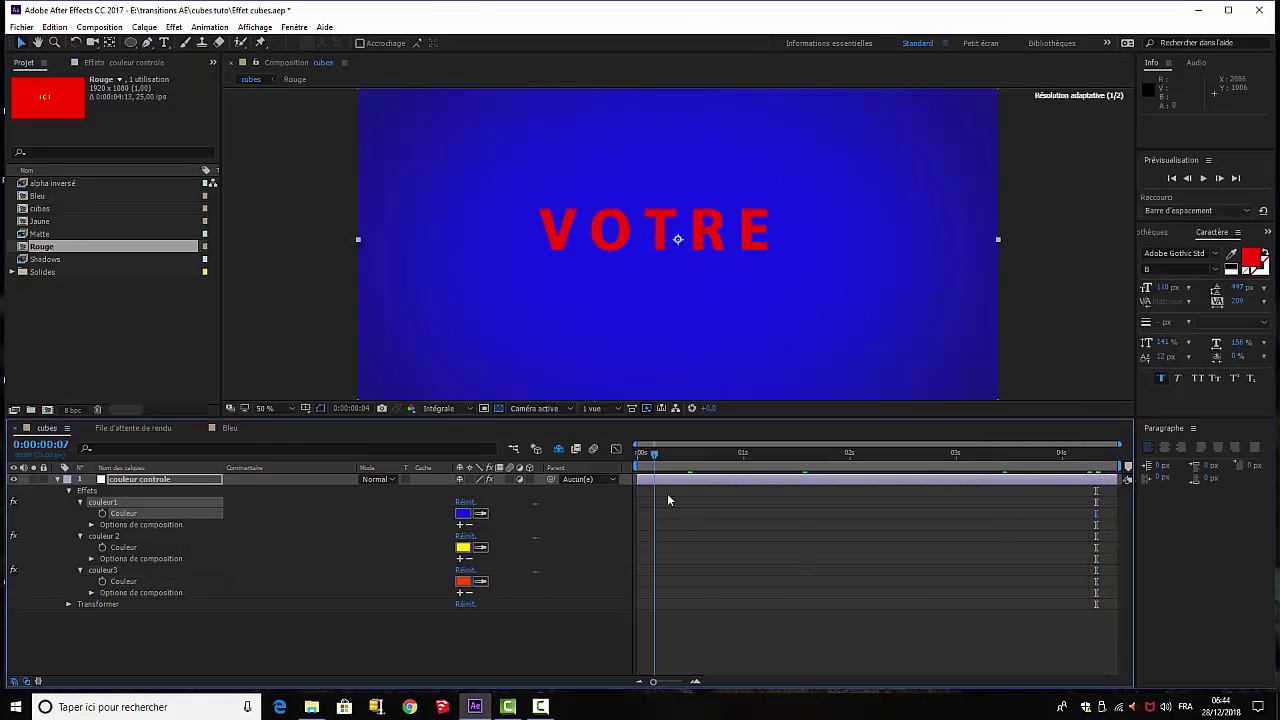
click(462, 514)
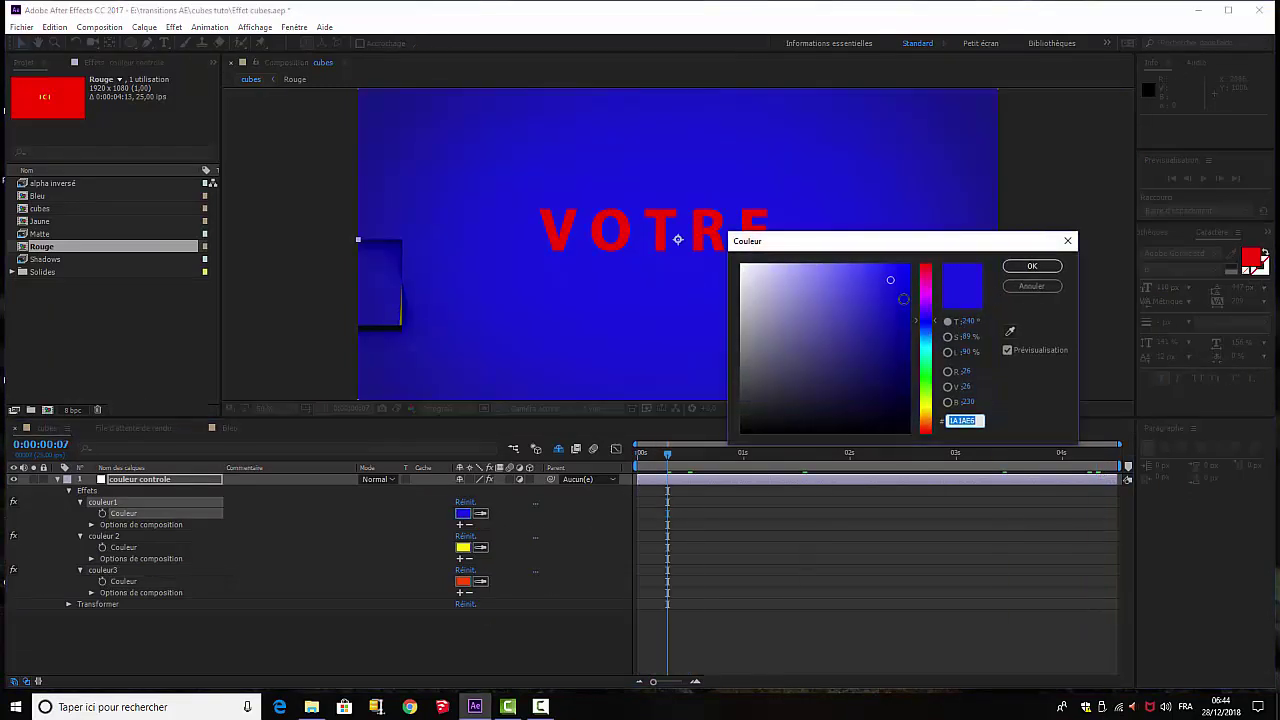
drag(934, 323, 931, 349)
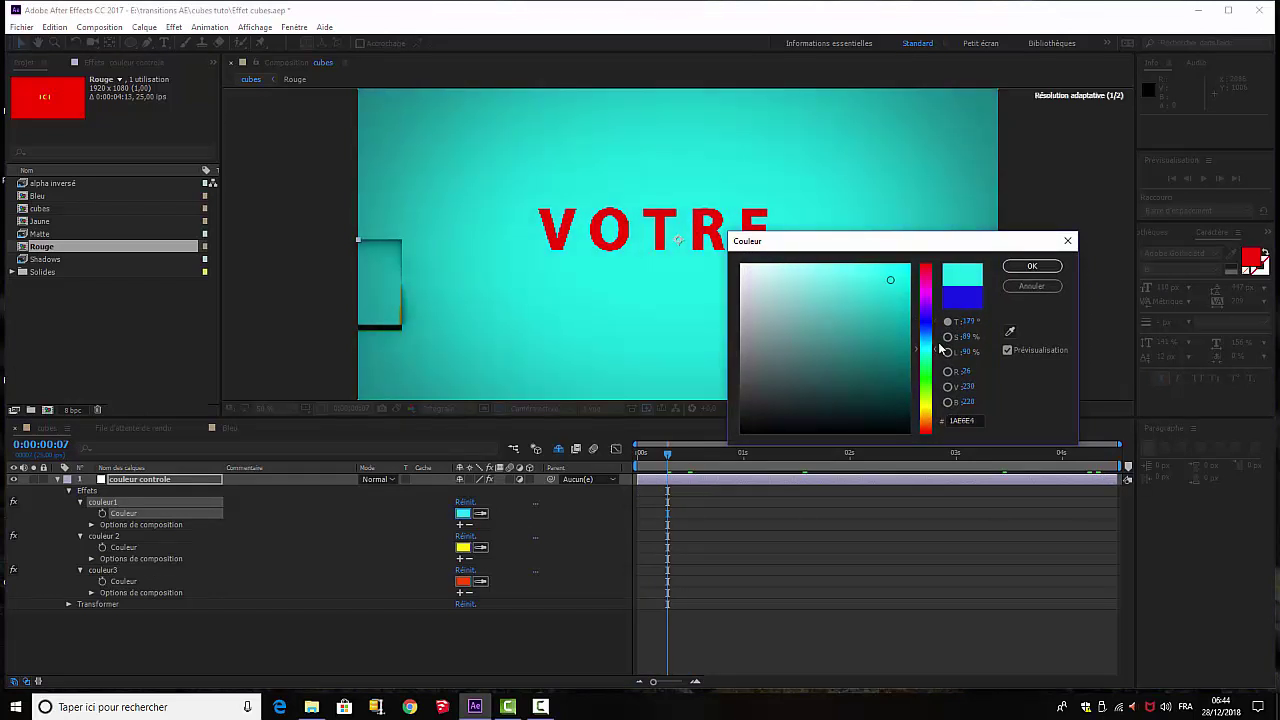
click(1020, 274)
click(552, 653)
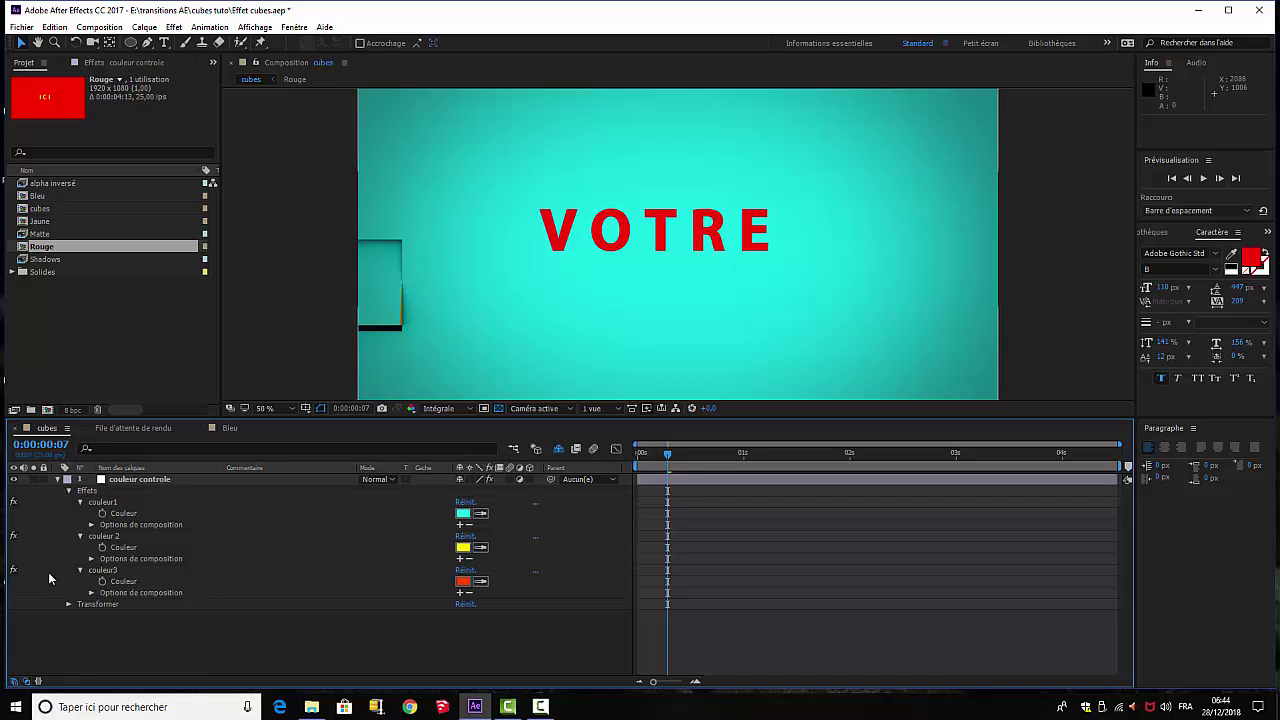
click(58, 480)
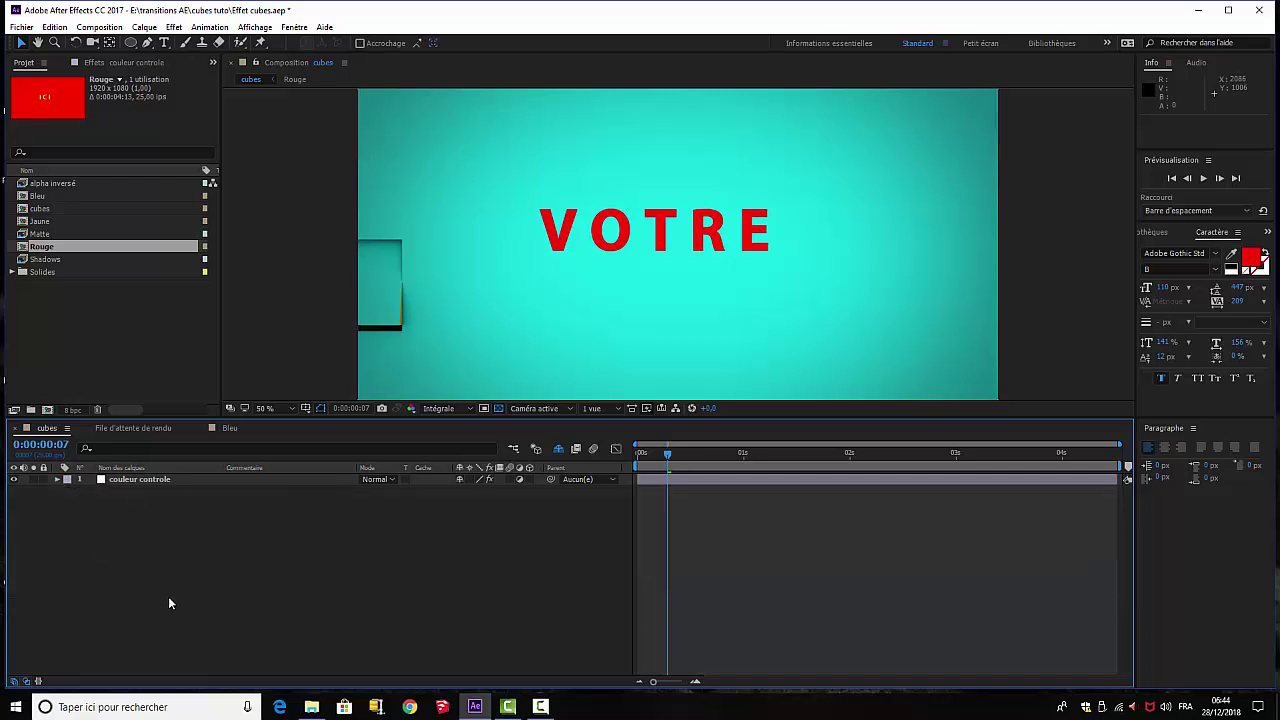